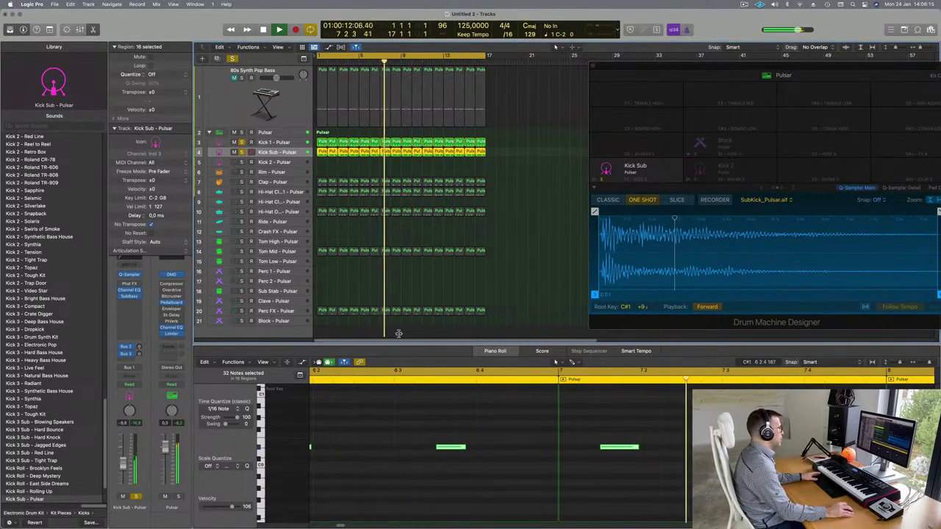
# Audition the Clap and Hi-Hat Closed 1 tracks by soloing them alongside the soloed kicks.
pyautogui.click(272, 183)
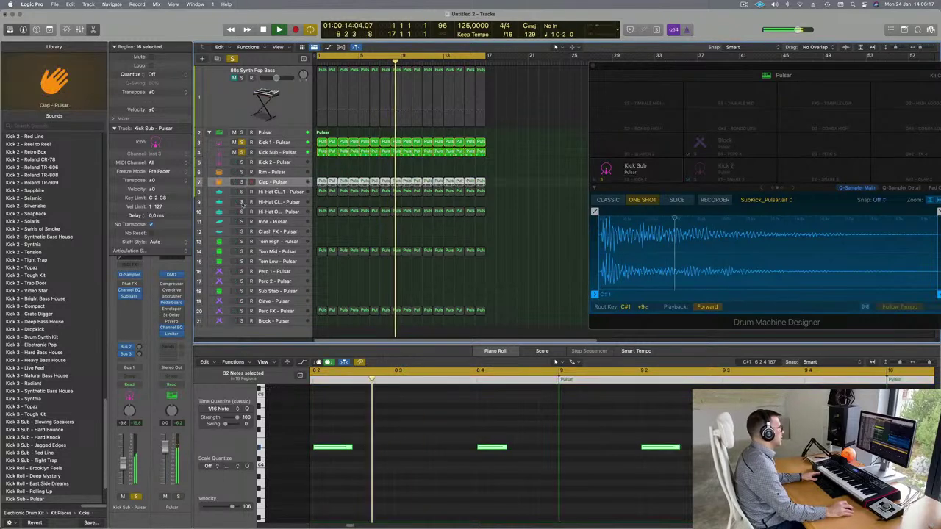
pyautogui.click(242, 183)
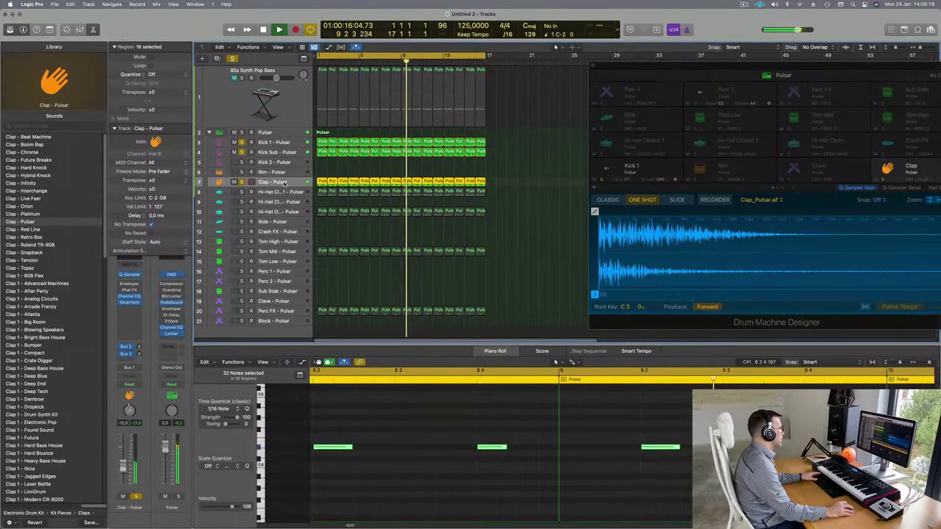
pyautogui.click(292, 192)
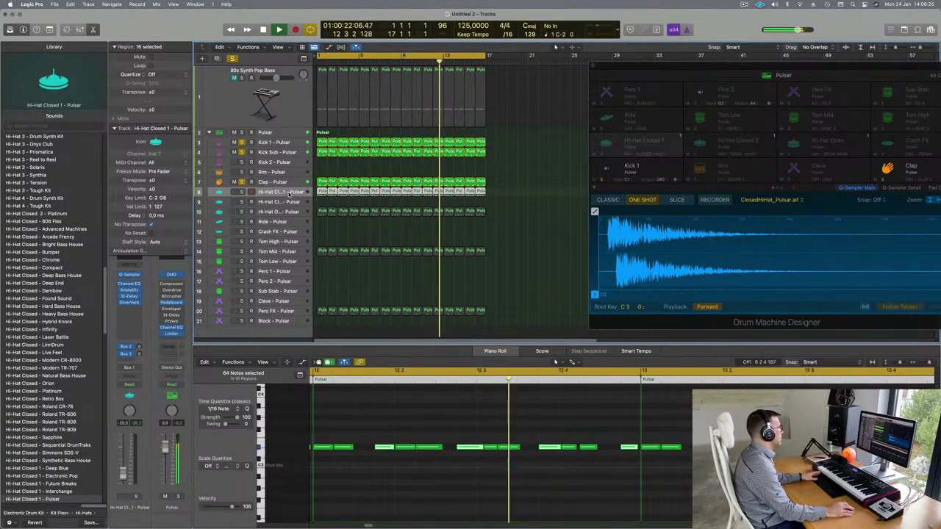
pyautogui.click(135, 497)
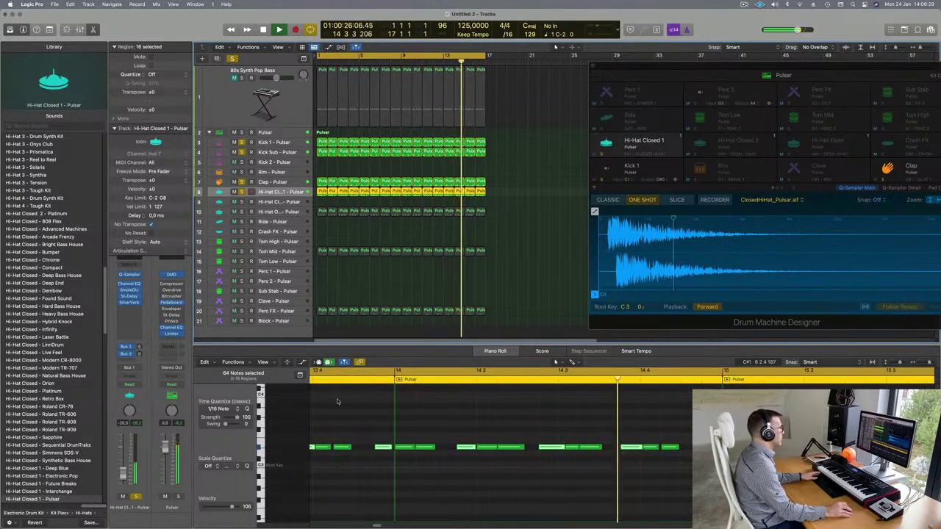
# Audition the Hi-Hat Open, Tom Mid and Perc FX tracks by adding them to the soloed drums.
pyautogui.click(497, 426)
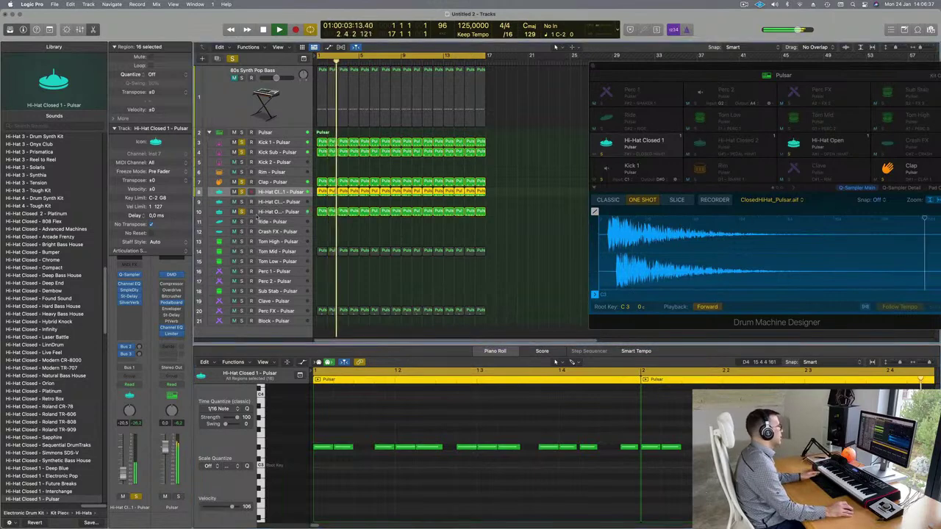
pyautogui.click(272, 212)
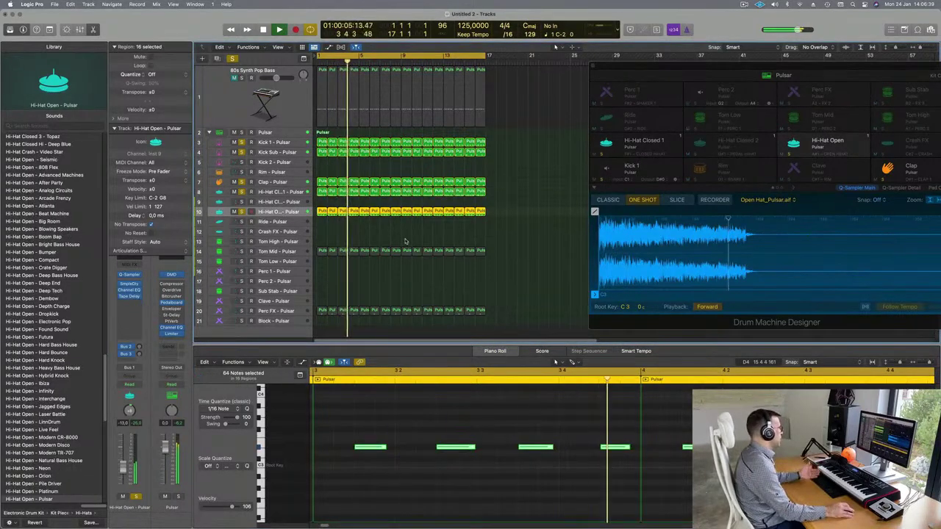
pyautogui.click(289, 252)
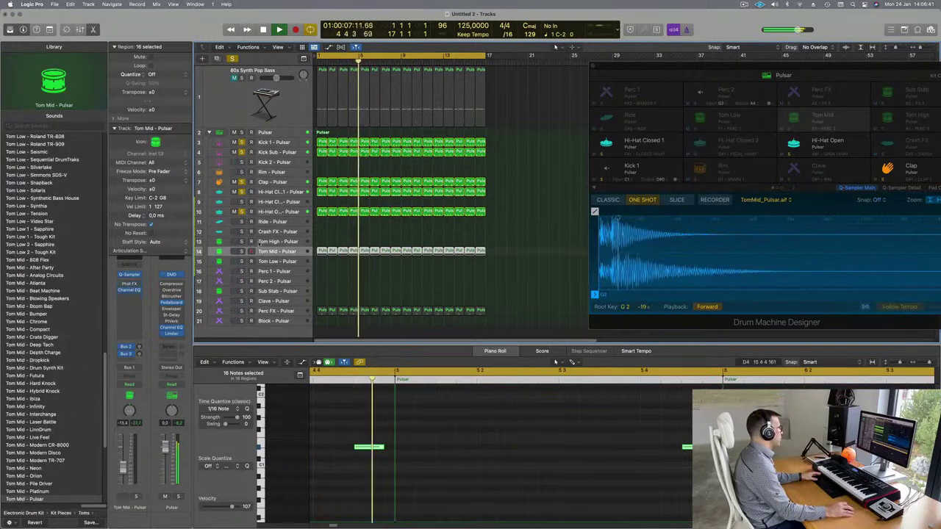
pyautogui.click(241, 251)
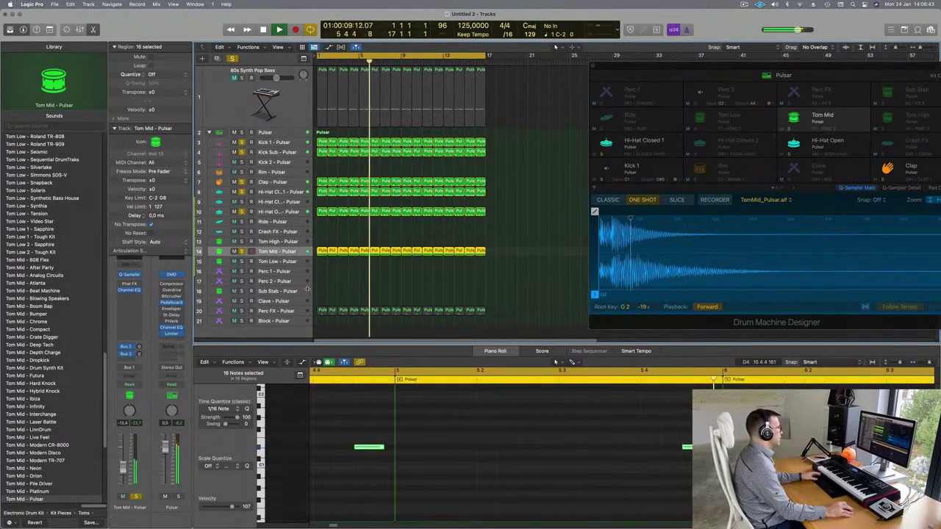
pyautogui.click(338, 433)
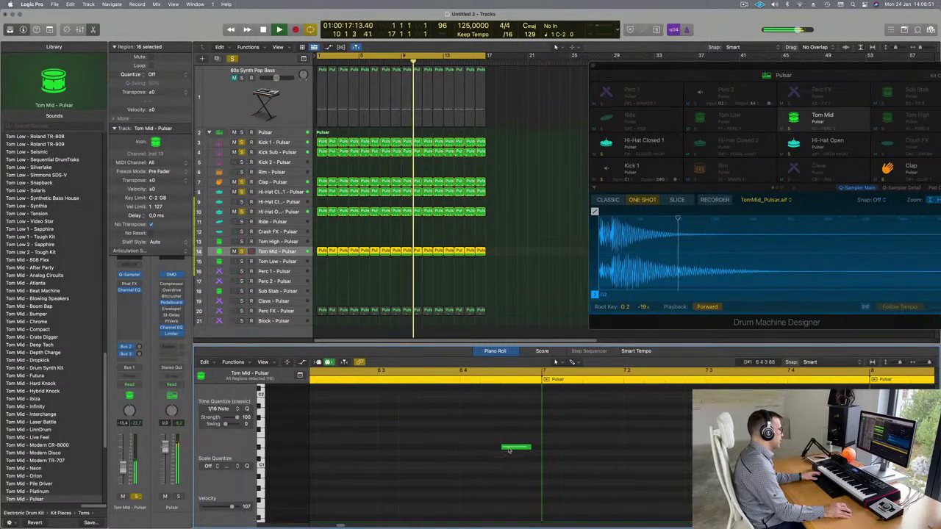
pyautogui.scroll(-1, 246, 309)
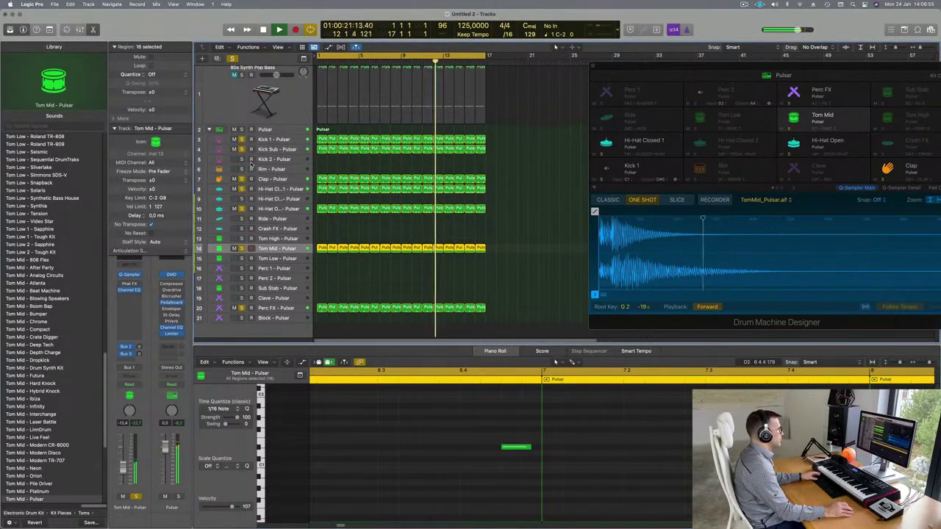
pyautogui.scroll(1, 253, 94)
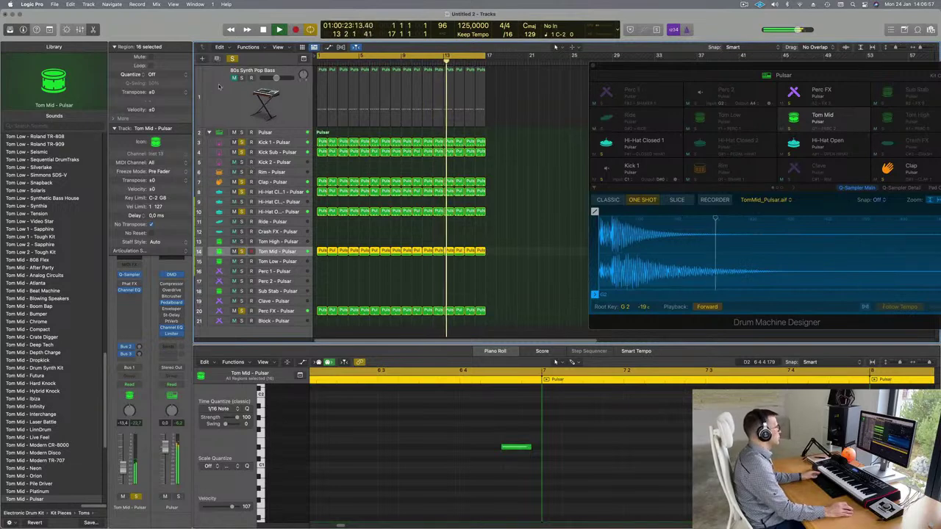
# Clear all solos, unmute the 80s Synth Pop Bass track and play the full mix from the start without the drum kit window.
pyautogui.click(233, 59)
pyautogui.click(235, 78)
pyautogui.press('space')
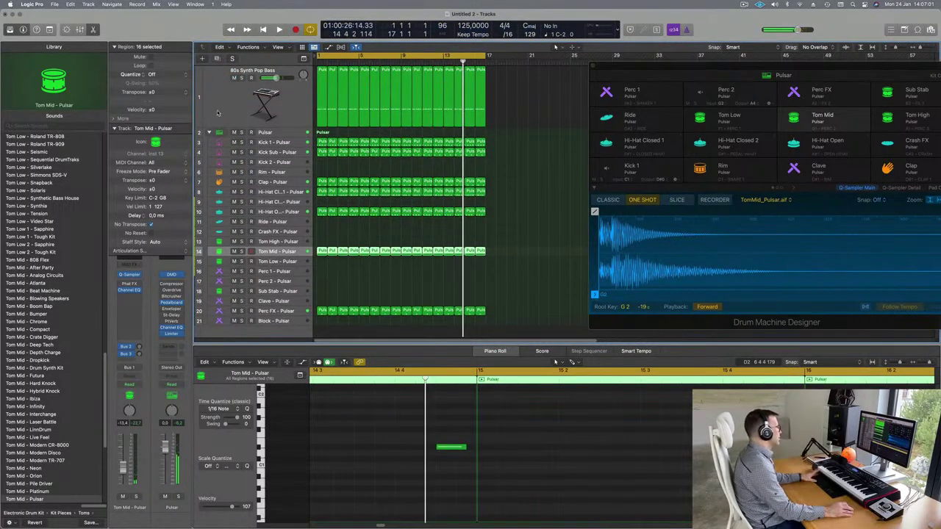
pyautogui.press('Return')
pyautogui.press('space')
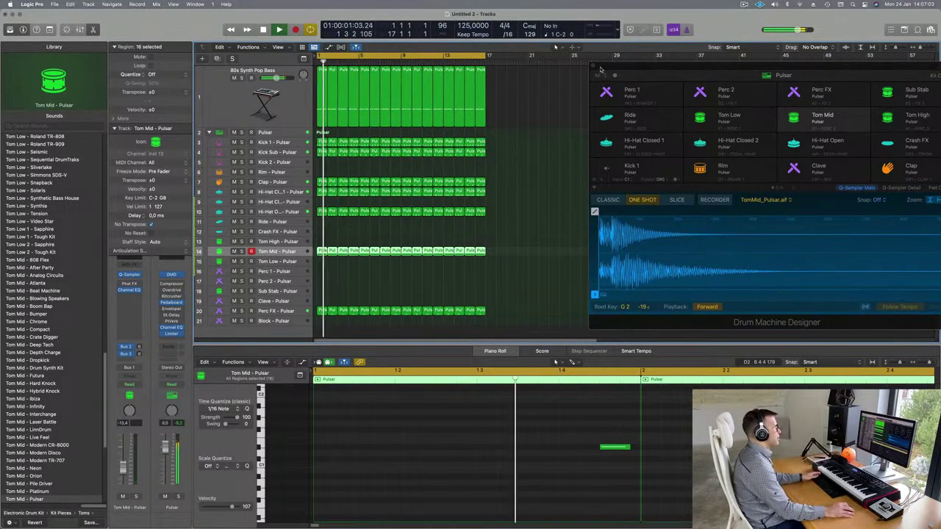
pyautogui.click(594, 66)
# Add a Channel EQ to the 80s Synth Pop Bass track with a +2.1 dB low-shelf boost at 93 Hz.
pyautogui.press('Up')
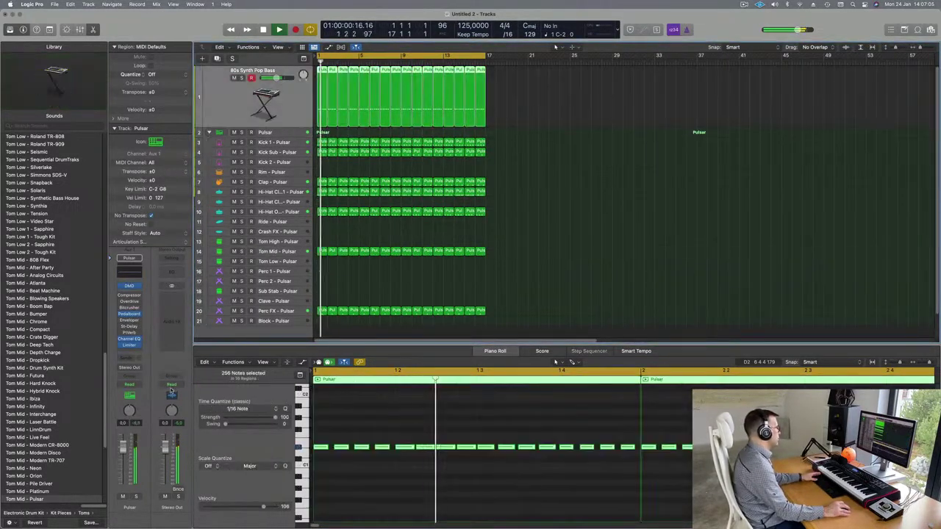
pyautogui.click(208, 128)
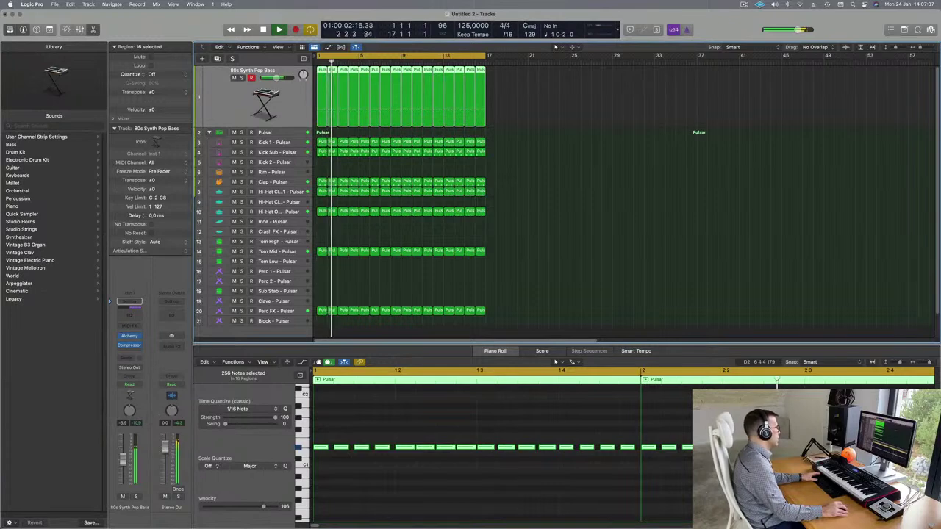
pyautogui.click(131, 305)
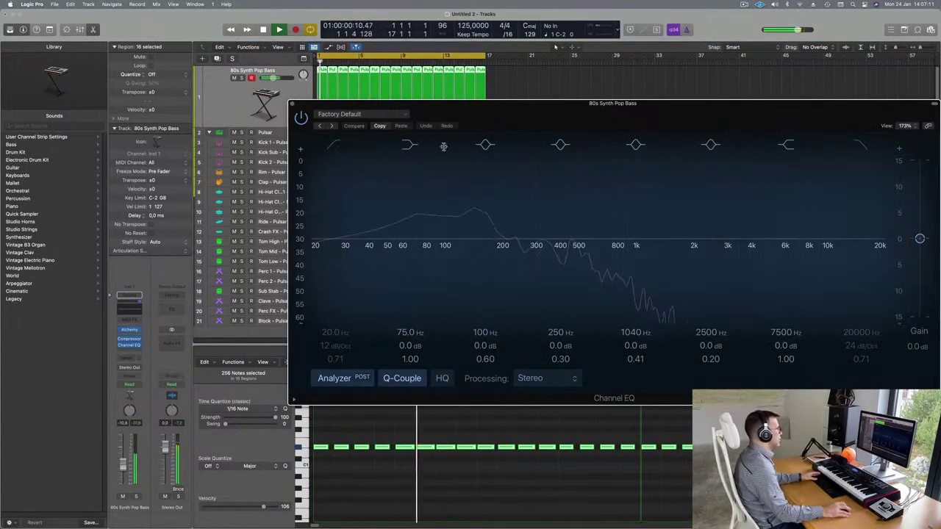
pyautogui.moveTo(409, 346); pyautogui.dragTo(402, 331)
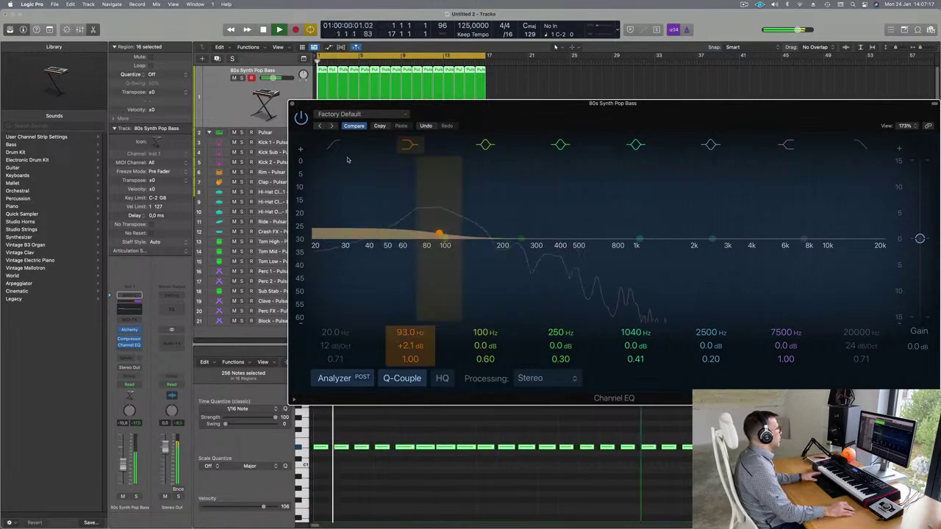
pyautogui.press('super+w')
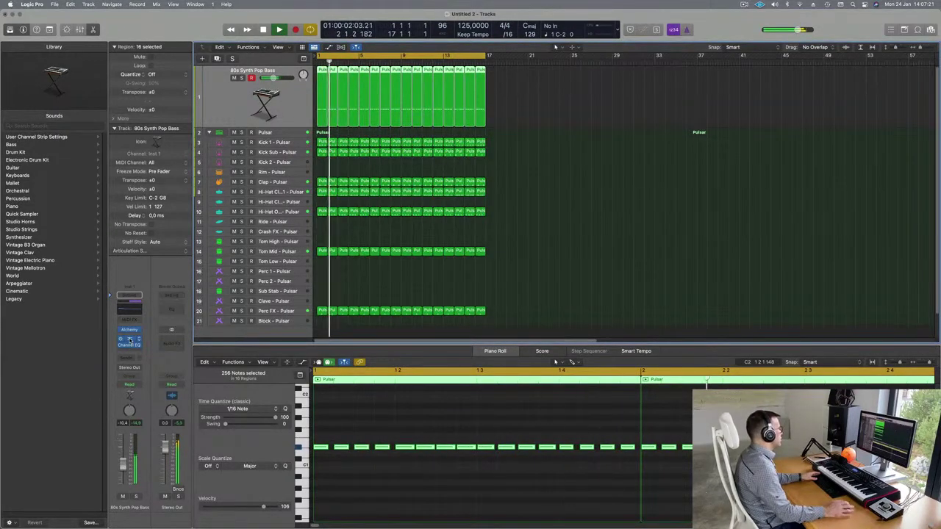
# Check the bass track's Compressor during playback and raise the bass volume to -8.4 dB.
pyautogui.click(129, 340)
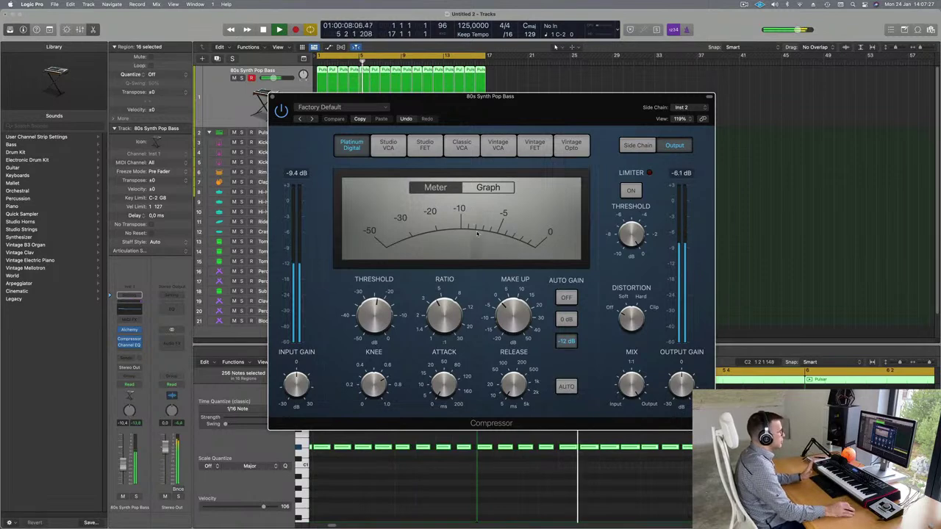
pyautogui.click(272, 96)
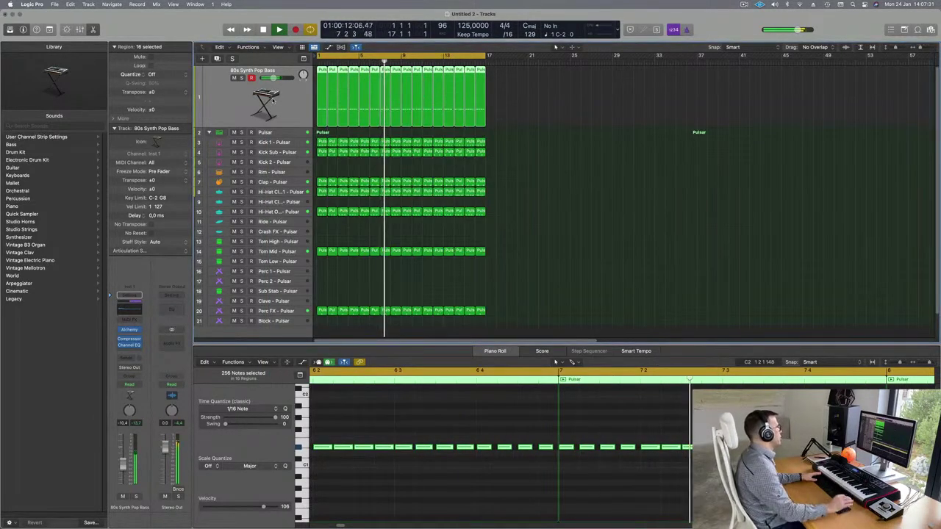
pyautogui.press('Return')
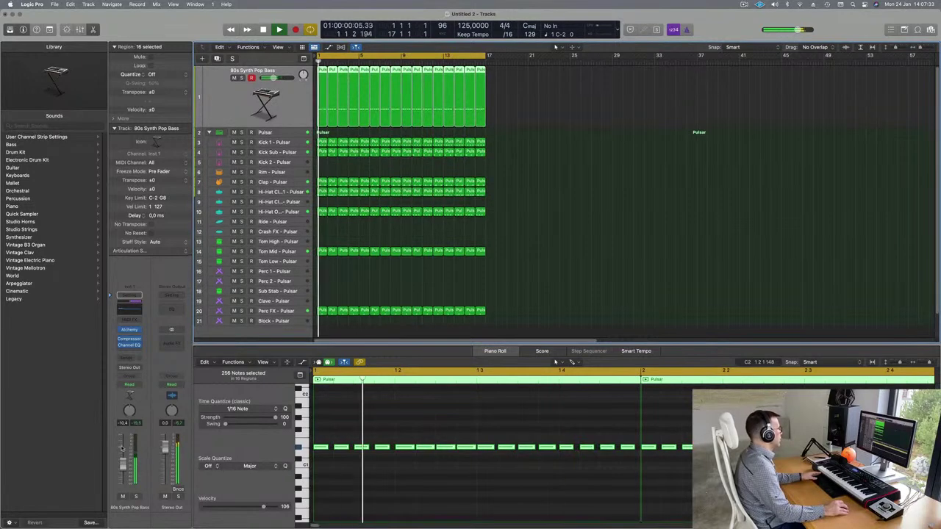
pyautogui.press('Return')
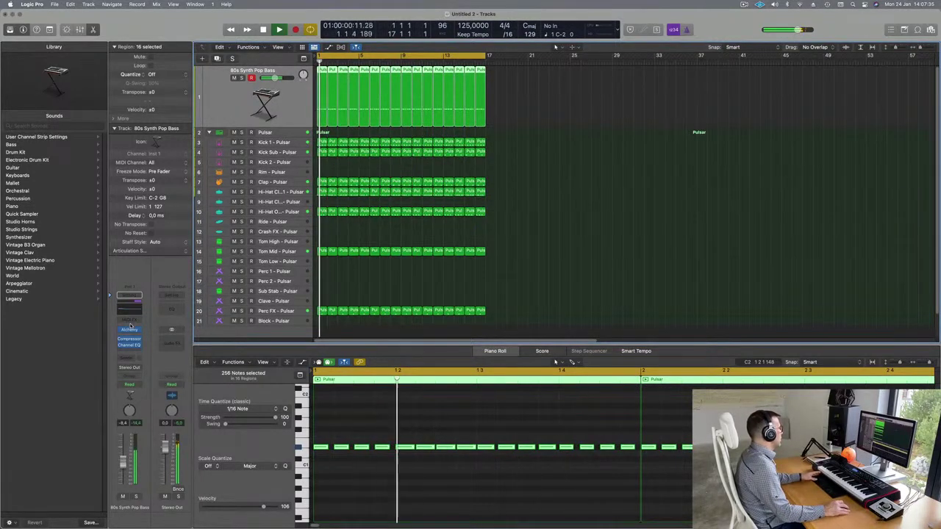
# In the bass track's Alchemy synth, set Filter Decay to 41.7% and LP Envelope to 53%.
pyautogui.click(130, 331)
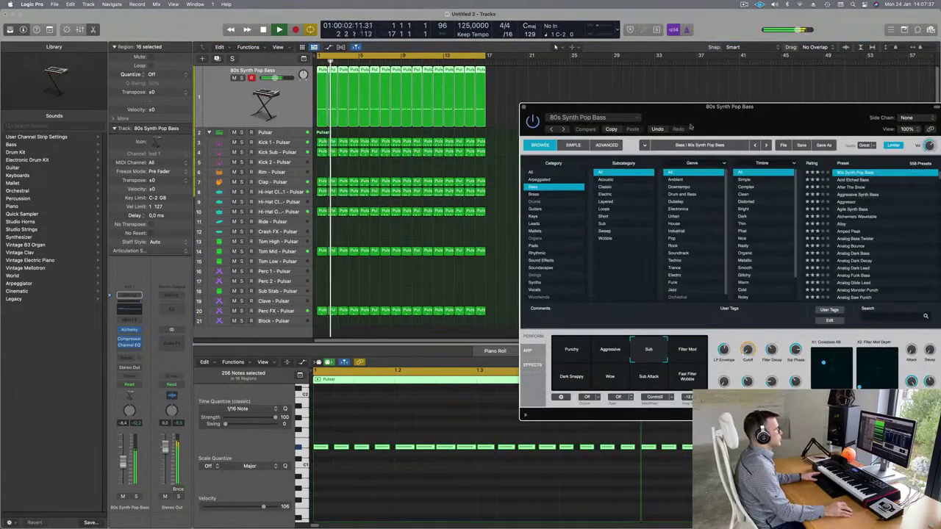
pyautogui.moveTo(757, 115); pyautogui.dragTo(513, 120)
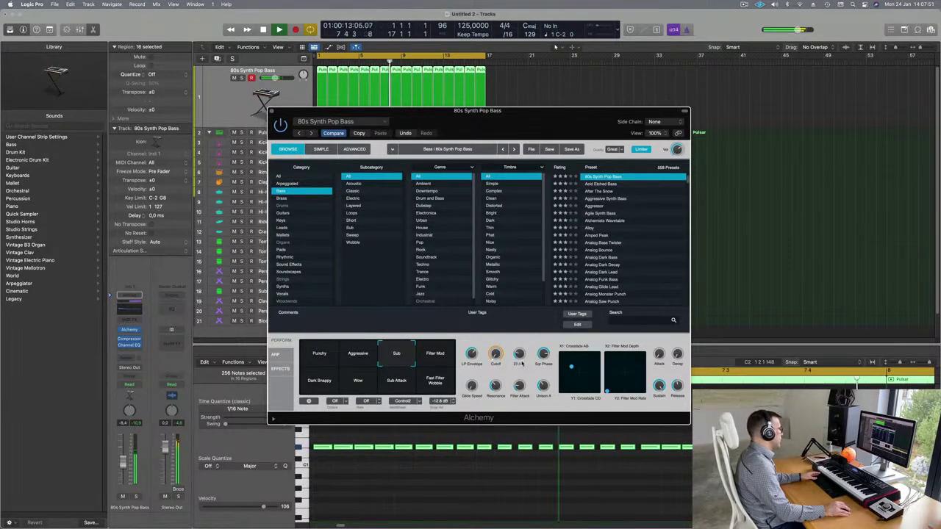
pyautogui.moveTo(522, 360); pyautogui.dragTo(522, 355)
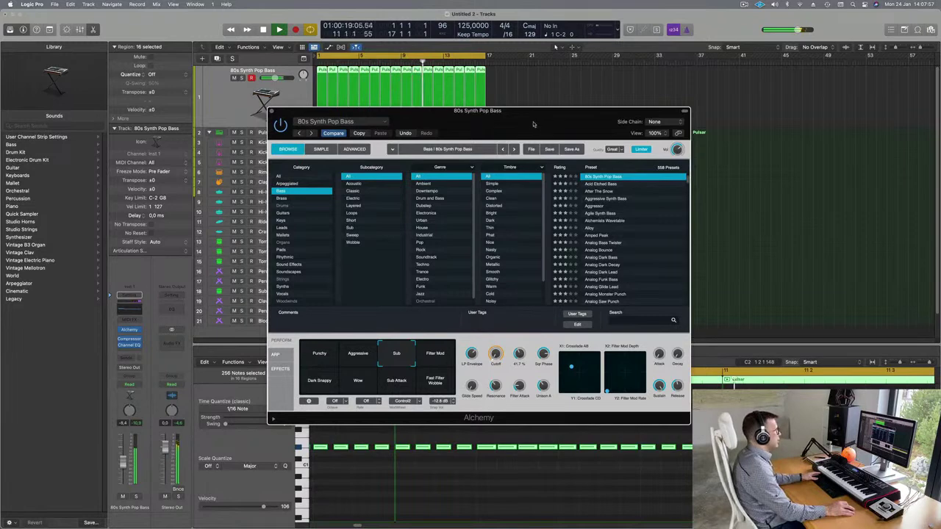
pyautogui.moveTo(539, 130); pyautogui.dragTo(563, 166)
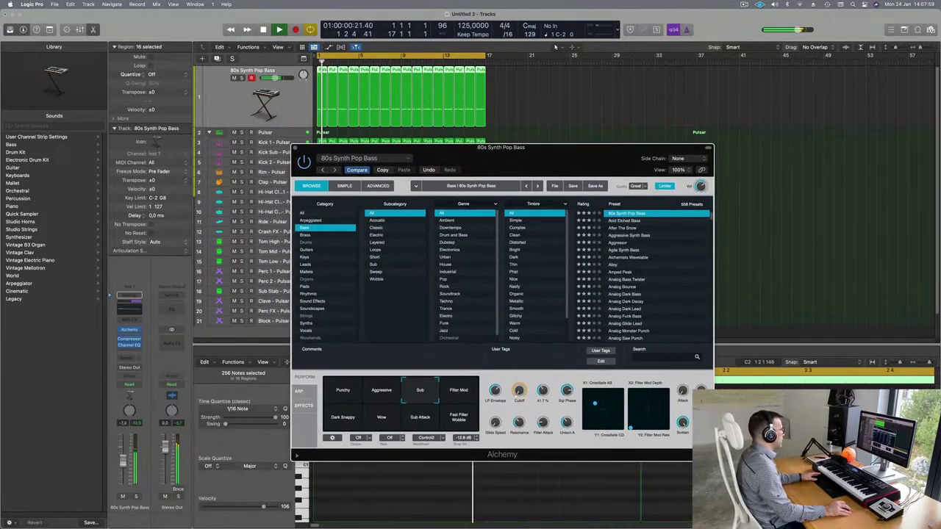
pyautogui.moveTo(534, 155); pyautogui.dragTo(579, 130)
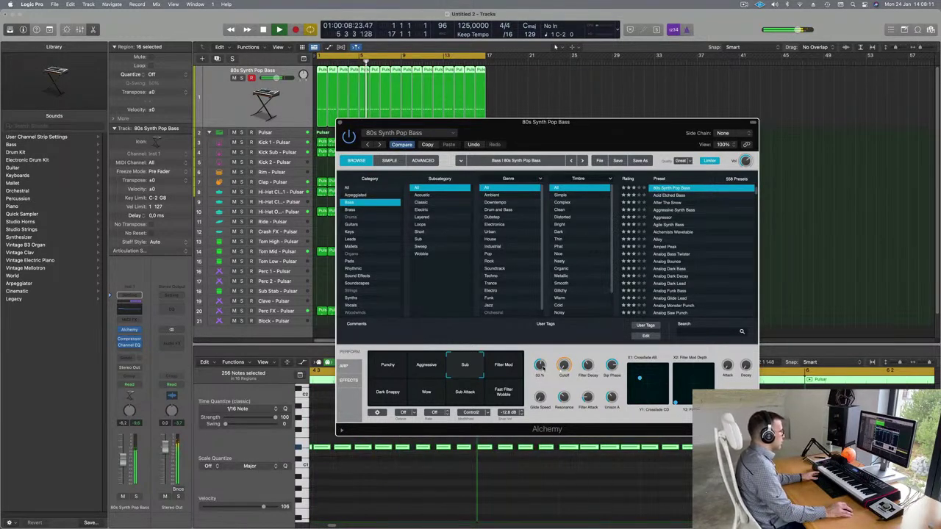
pyautogui.moveTo(586, 132); pyautogui.dragTo(733, 83)
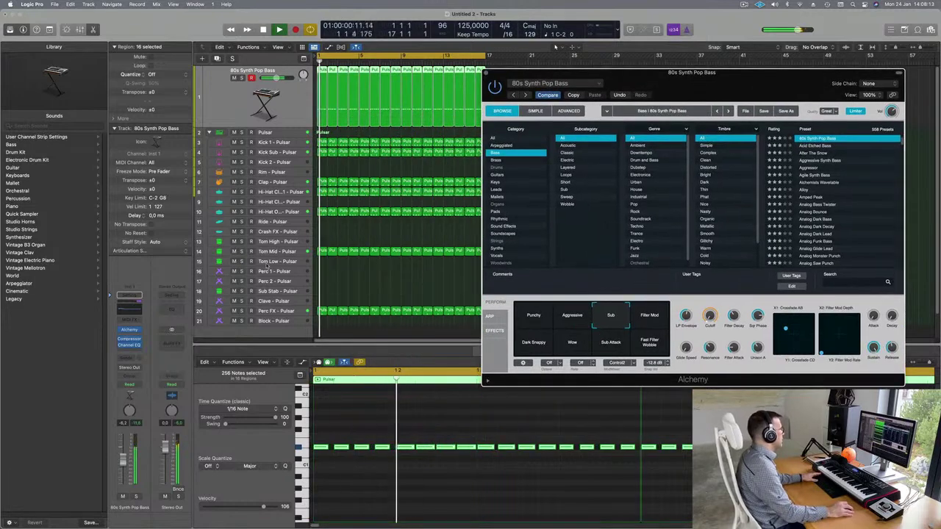
# Set the Hi-Hat Closed 1 volume to -27.5 dB and the Hi-Hat Open volume to -16.0 dB.
pyautogui.click(283, 192)
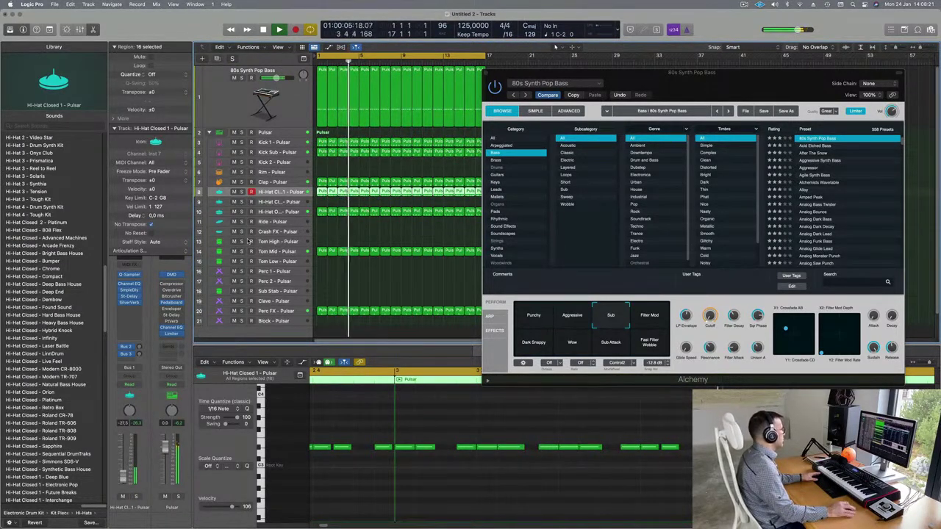
pyautogui.click(293, 213)
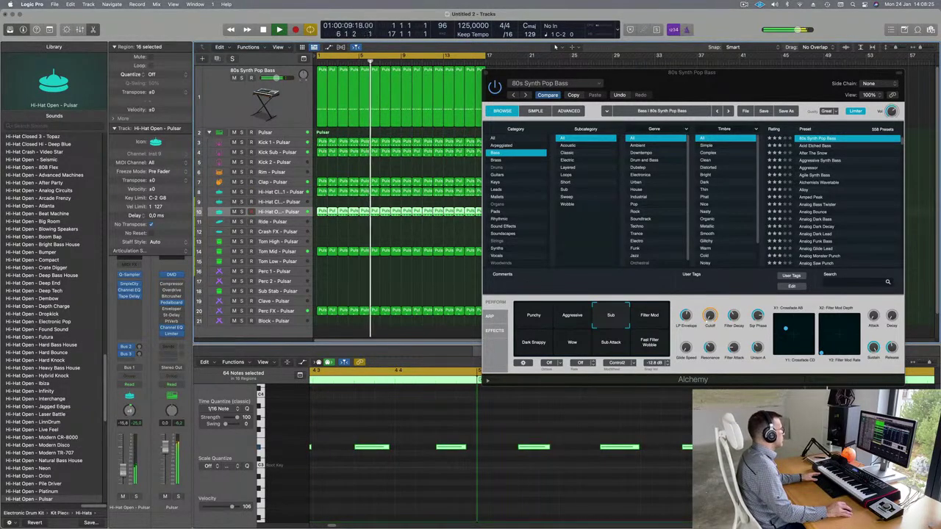
pyautogui.press('Return')
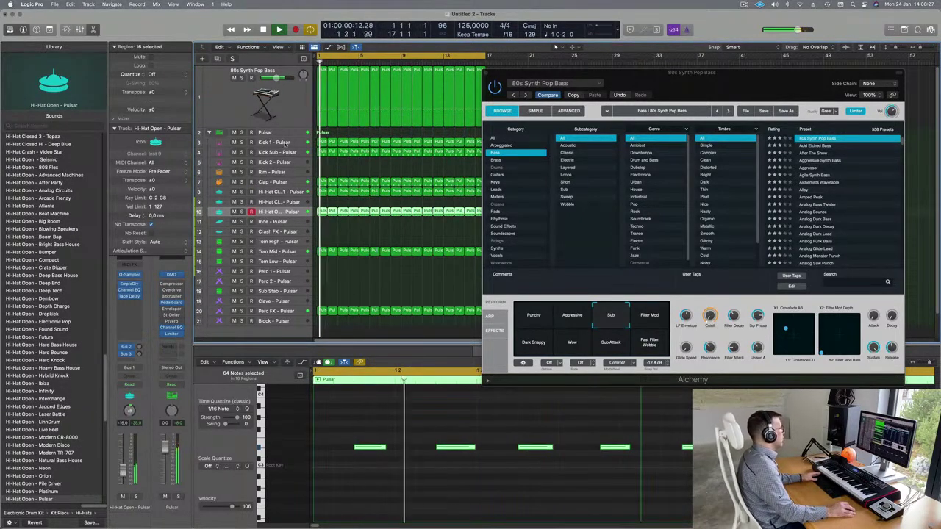
# Boost the 75 Hz low shelf by +4.6 dB in the Kick 1 track's Channel EQ.
pyautogui.click(286, 144)
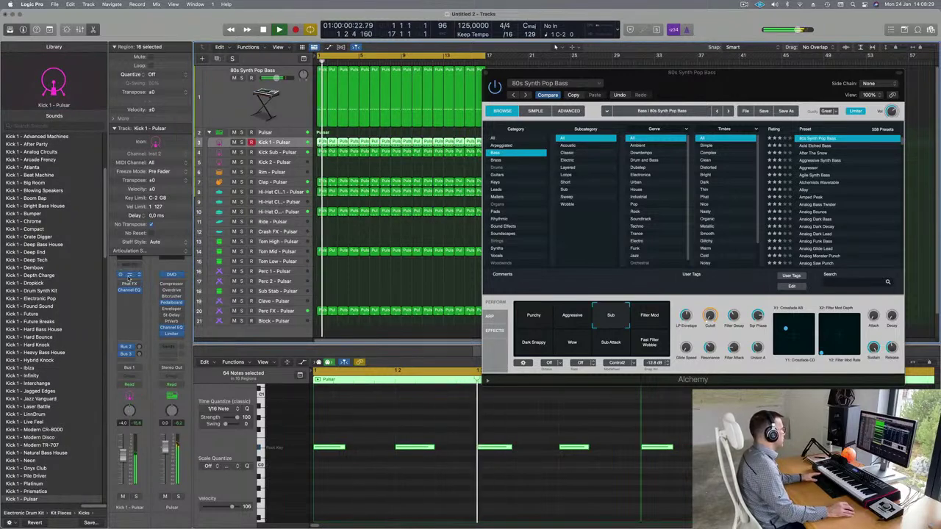
pyautogui.click(114, 128)
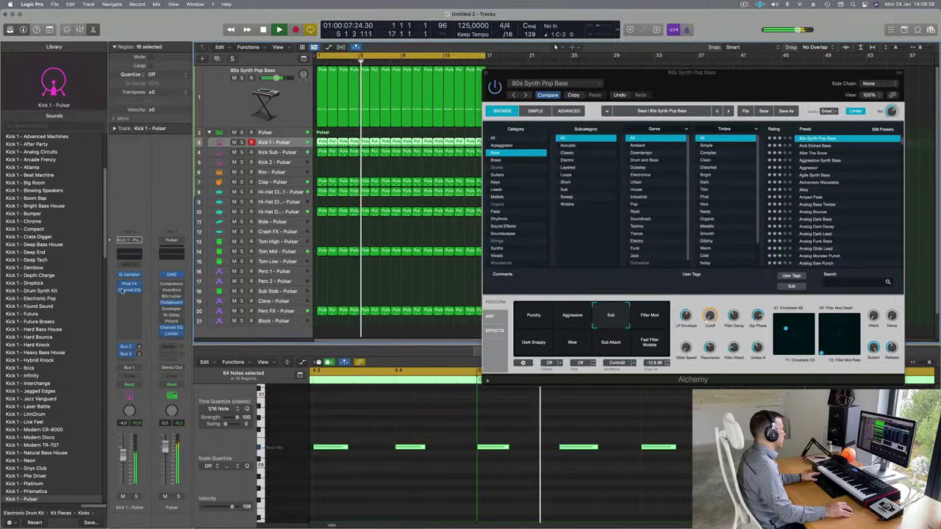
pyautogui.click(127, 256)
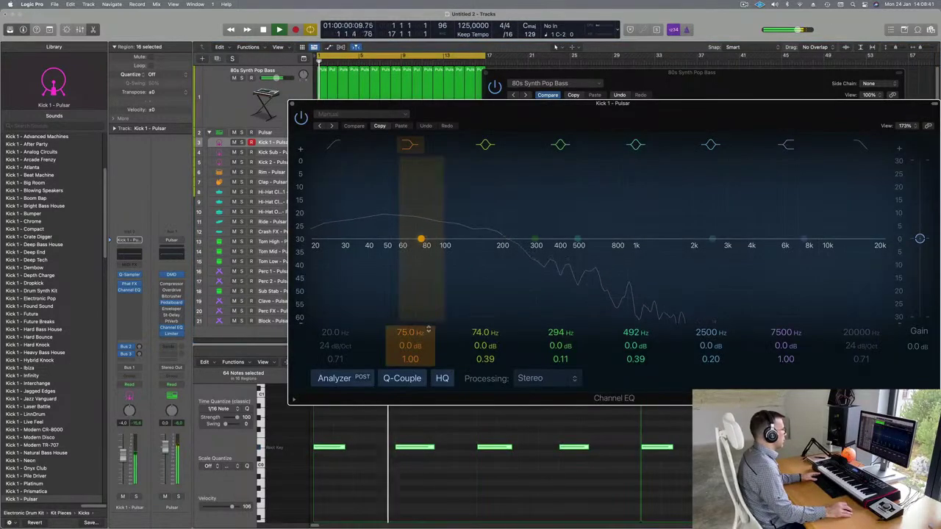
pyautogui.moveTo(428, 348); pyautogui.dragTo(410, 324)
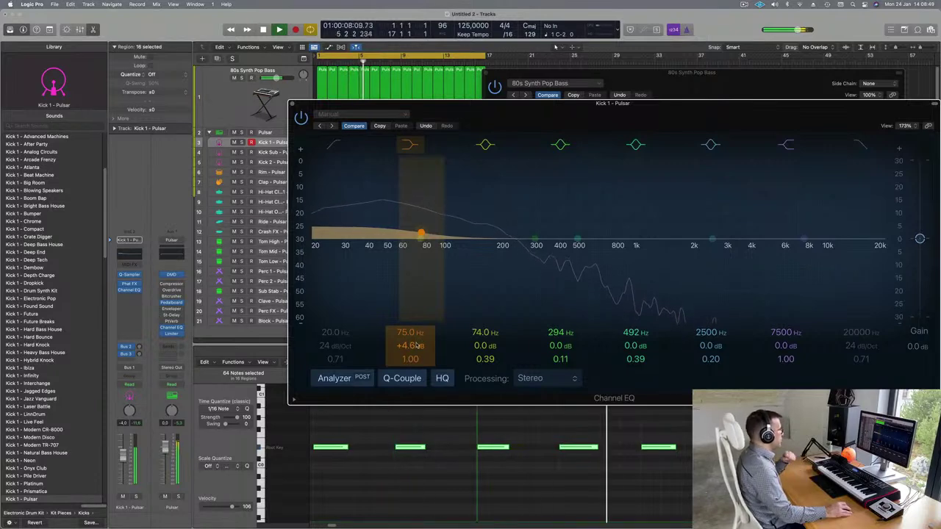
# Close the Kick 1 Channel EQ and bass Alchemy windows, leaving no regions selected.
pyautogui.press('super+w')
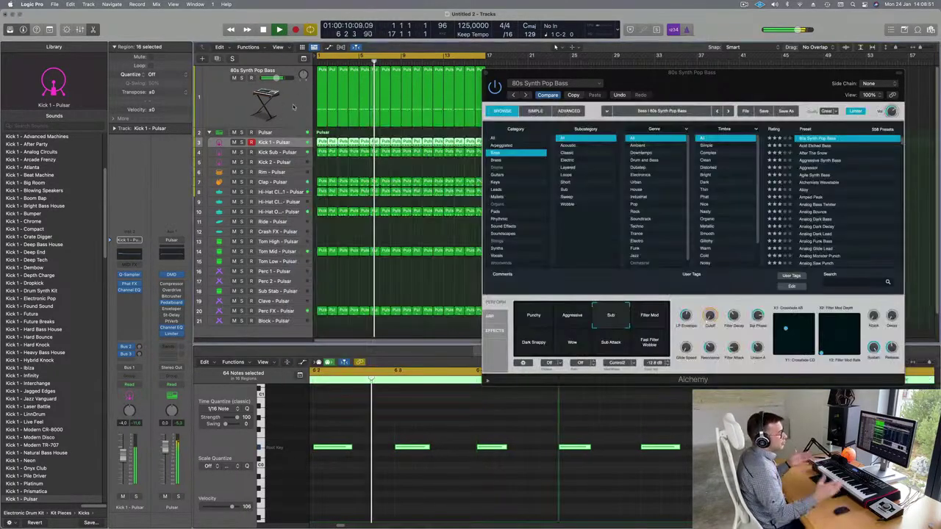
pyautogui.click(486, 73)
pyautogui.click(539, 189)
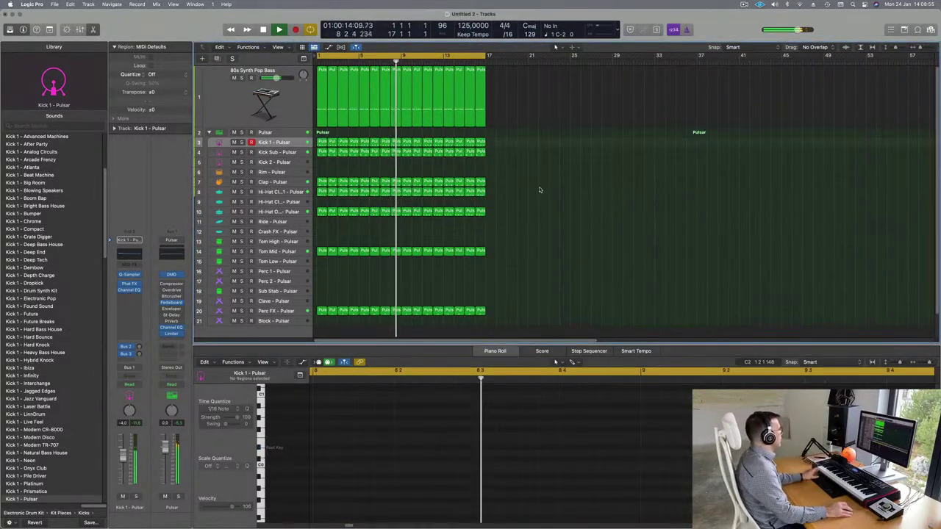
# Select the 80s Synth Pop Bass track and listen to the arrangement from the start.
pyautogui.click(215, 108)
pyautogui.press('Return')
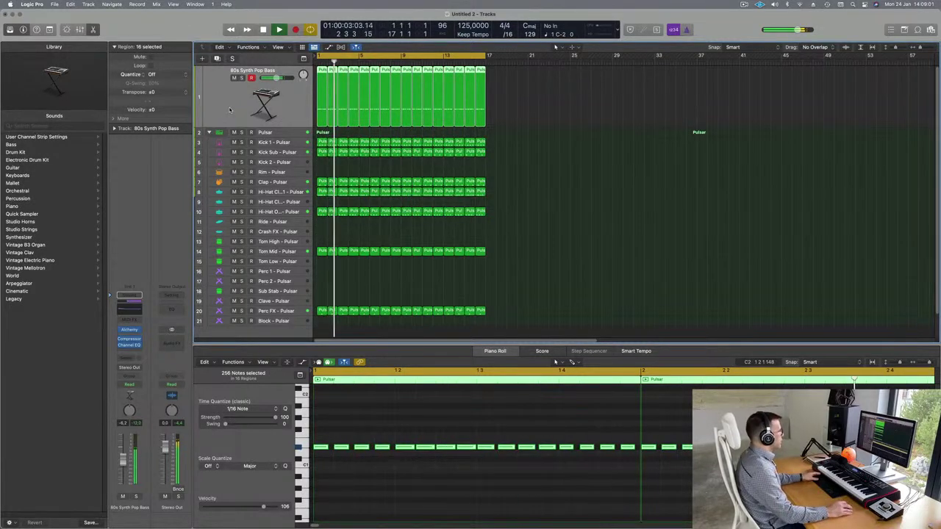
pyautogui.press('Return')
pyautogui.press('space')
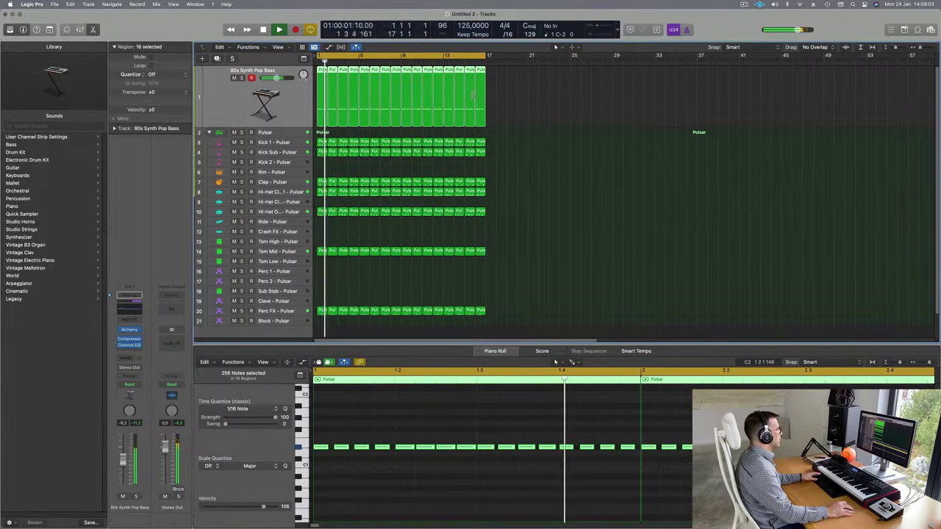
pyautogui.click(594, 110)
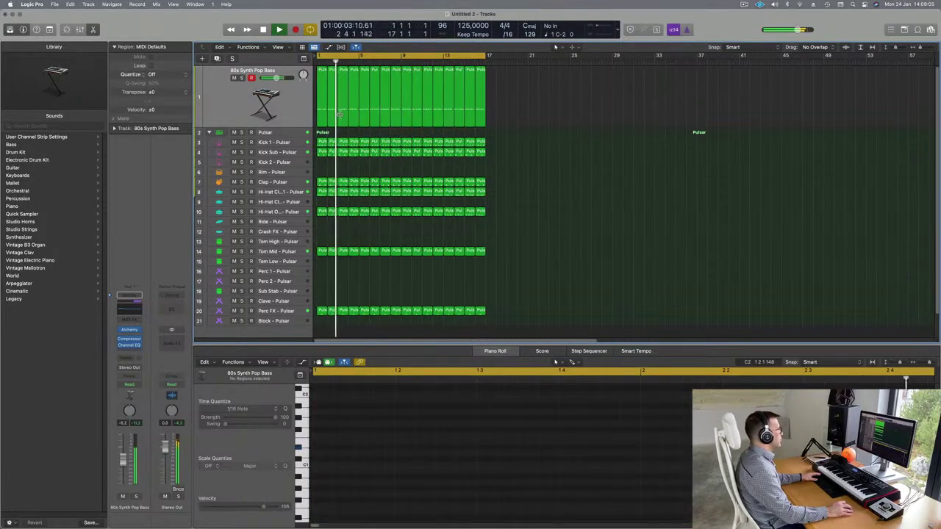
# Transpose all notes of the bar 3 bass region down three semitones and play from the start.
pyautogui.click(340, 114)
pyautogui.moveTo(399, 439); pyautogui.dragTo(691, 481)
pyautogui.hotkey('alt', 'Down')
pyautogui.hotkey('alt', 'Down')
pyautogui.hotkey('alt', 'Down')
pyautogui.press('Return')
pyautogui.press('space')
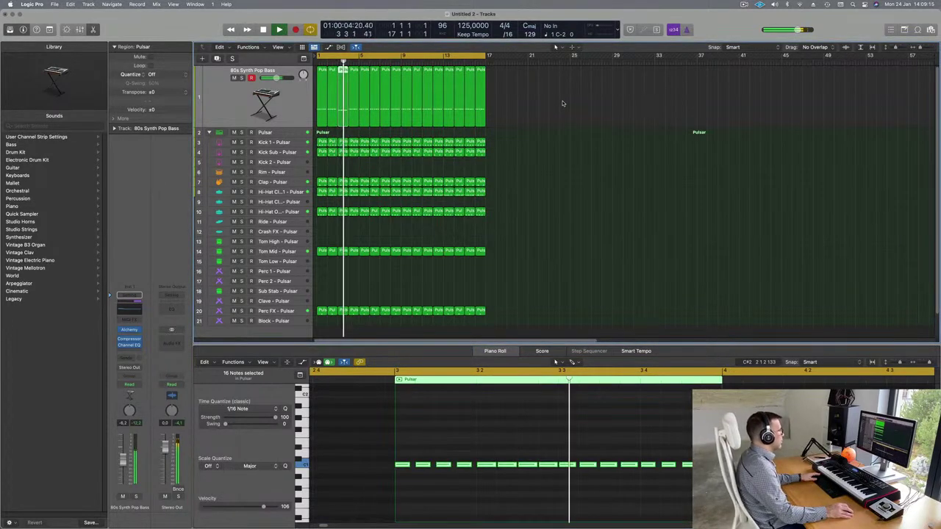
# Delete all bass regions from bar 5 onward, keeping only the first four.
pyautogui.press('Return')
pyautogui.moveTo(513, 110); pyautogui.dragTo(363, 134)
pyautogui.press('Delete')
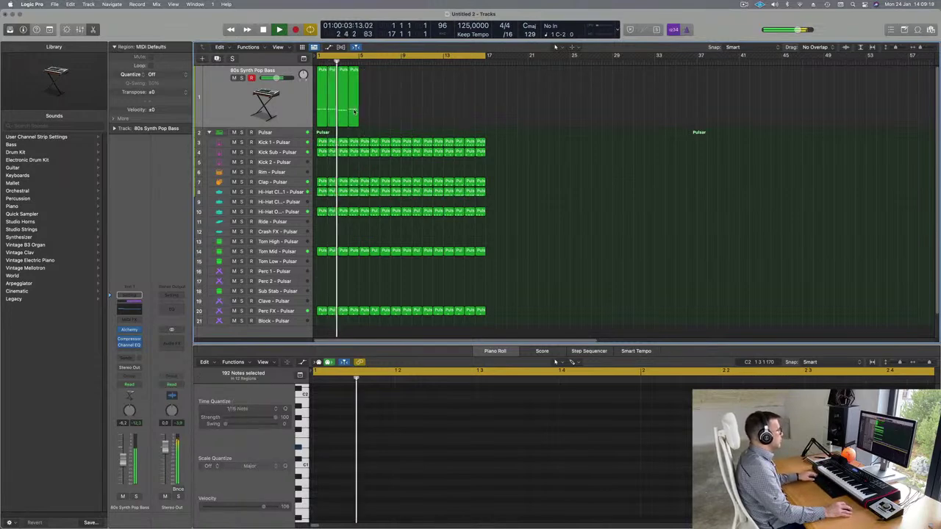
# Transpose all notes of the bar 4 bass region down four semitones and listen to the progression.
pyautogui.click(353, 111)
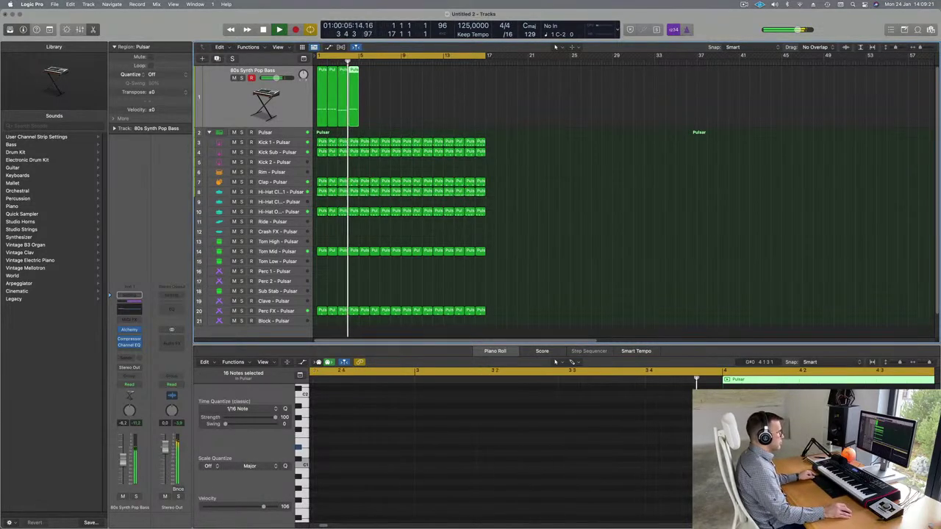
pyautogui.hscroll(3, 500, 448)
pyautogui.scroll(-5, 500, 449)
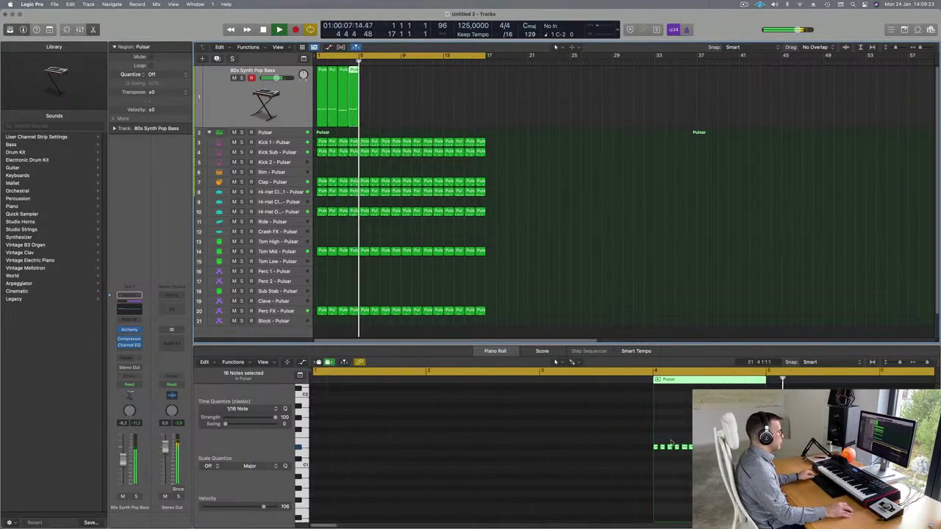
pyautogui.press('Return')
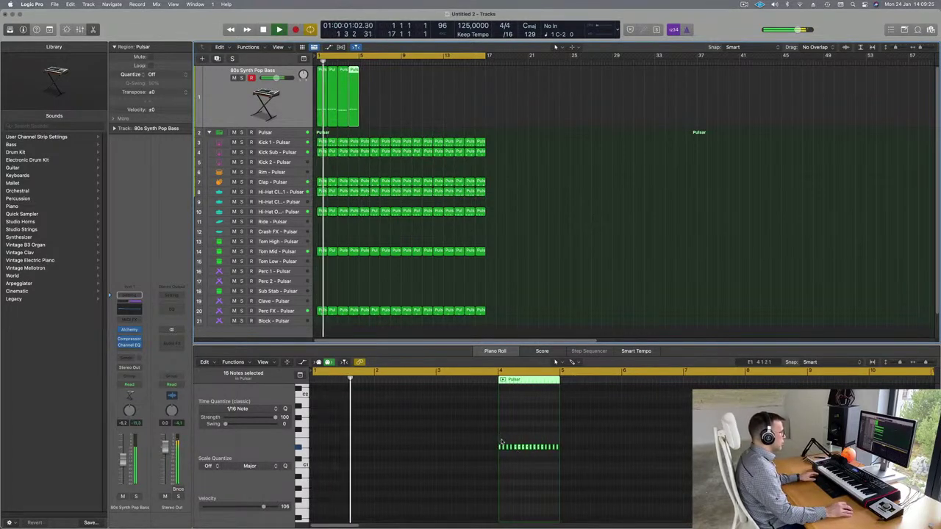
pyautogui.scroll(3, 518, 449)
pyautogui.click(487, 452)
pyautogui.hotkey('alt', 'Down')
pyautogui.hotkey('alt', 'Down')
pyautogui.hotkey('alt', 'Down')
pyautogui.hotkey('alt', 'Down')
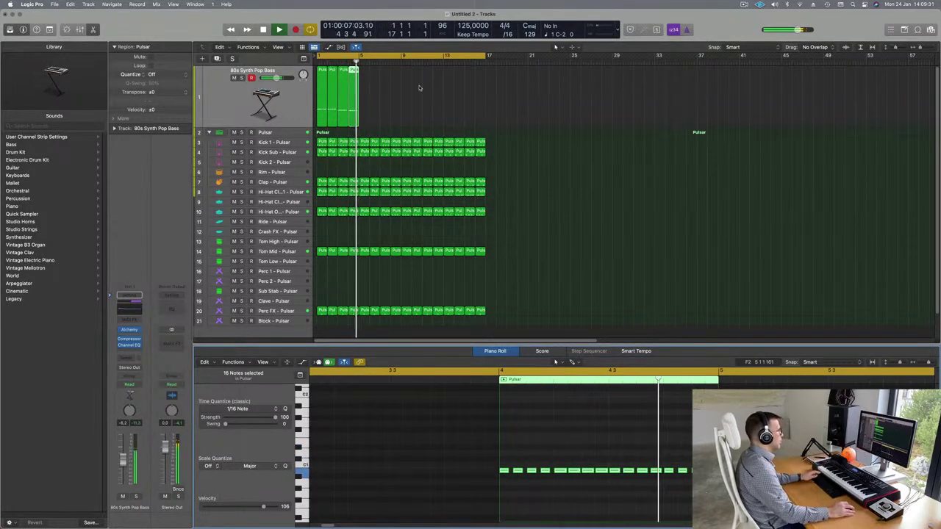
pyautogui.press('space')
pyautogui.press('space')
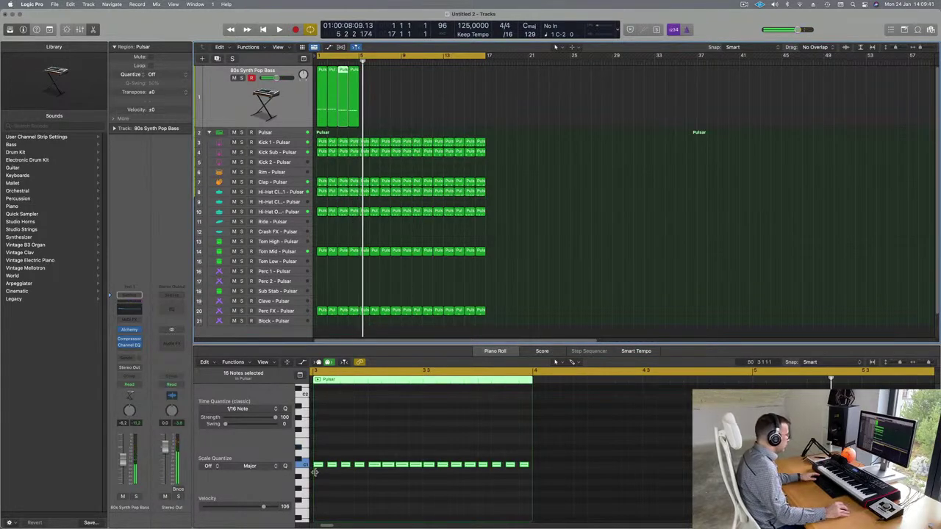
# Raise all notes of the bar 3 bass region by one semitone and play the progression again.
pyautogui.moveTo(317, 459); pyautogui.dragTo(536, 487)
pyautogui.hotkey('alt', 'Up')
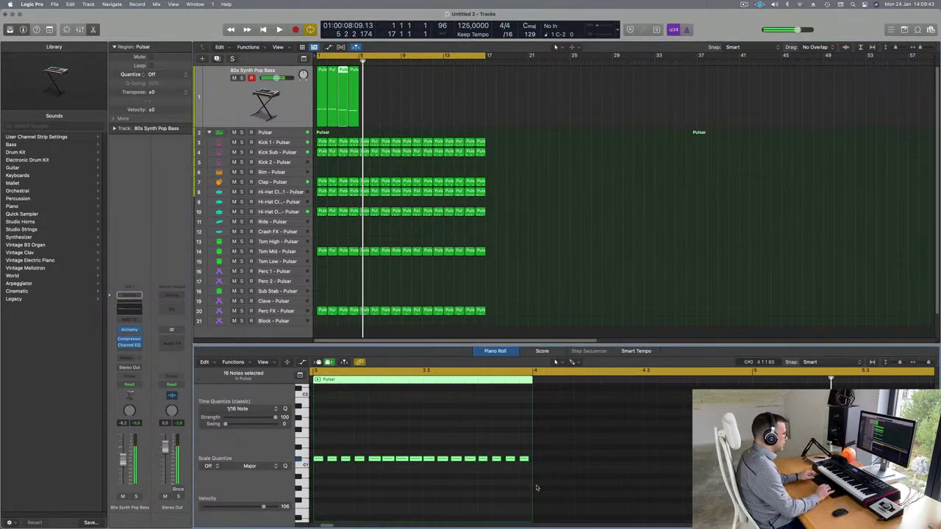
pyautogui.press('space')
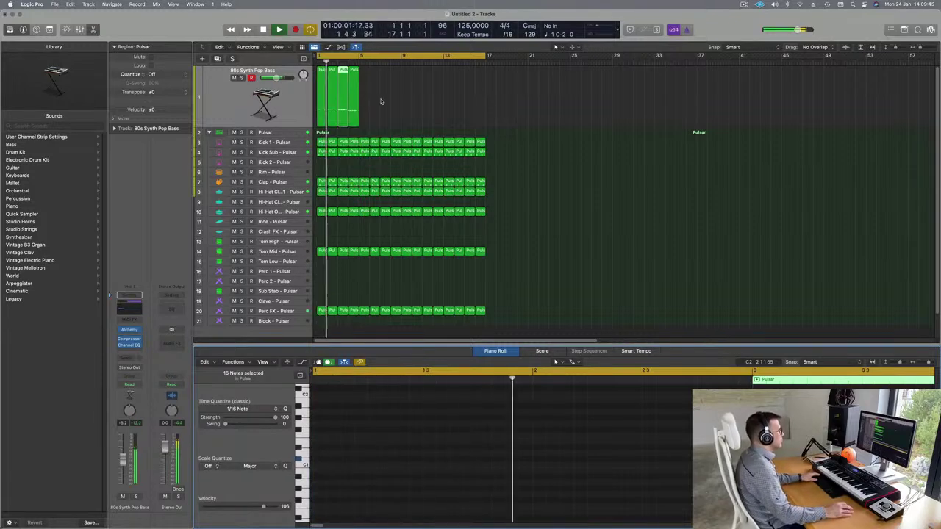
# Join the four bass regions in bars 1 to 4 into a single region.
pyautogui.moveTo(395, 98); pyautogui.dragTo(312, 111)
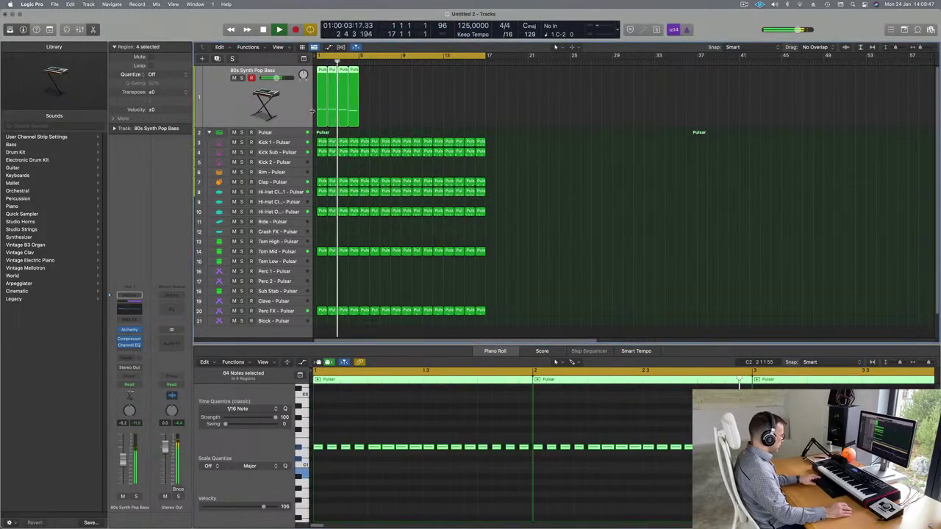
pyautogui.press('super+j')
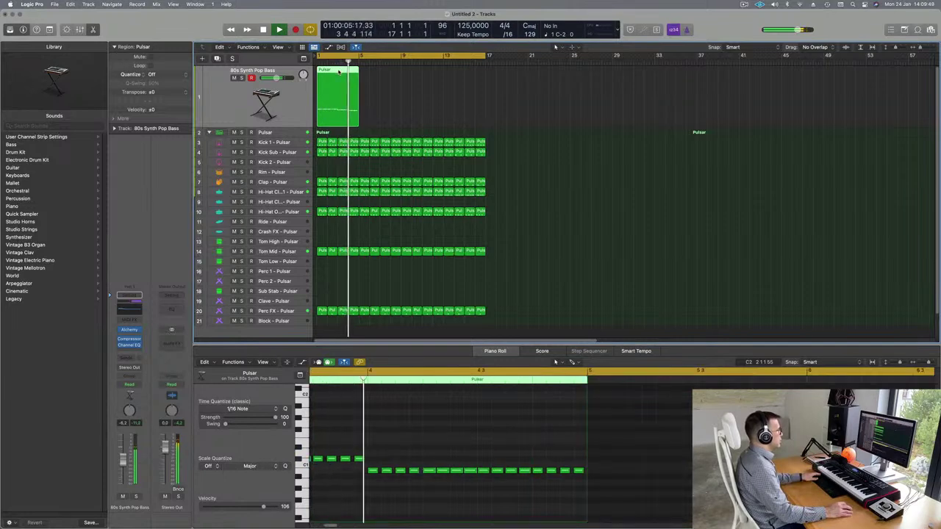
pyautogui.press('Return')
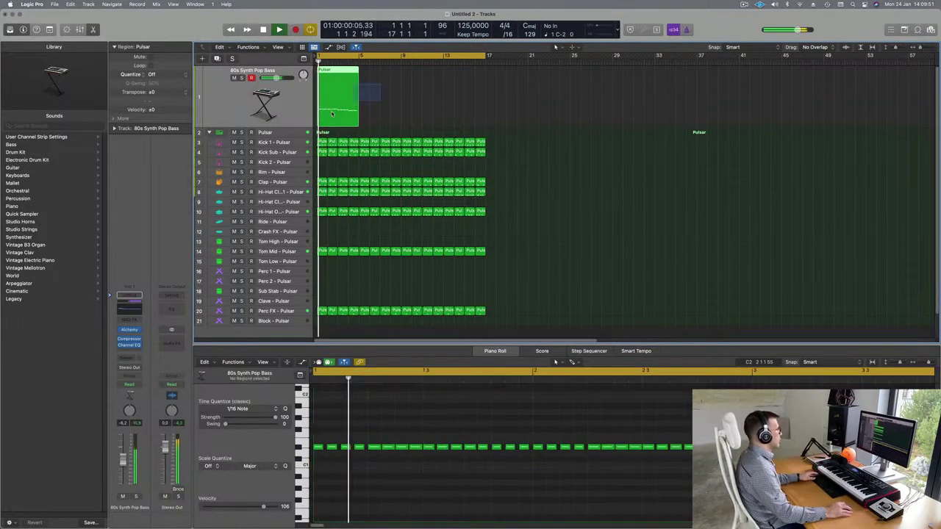
# Repeat the joined bass region three times to fill bars 5 to 16.
pyautogui.press('super+r')
pyautogui.press('super+r')
pyautogui.press('super+r')
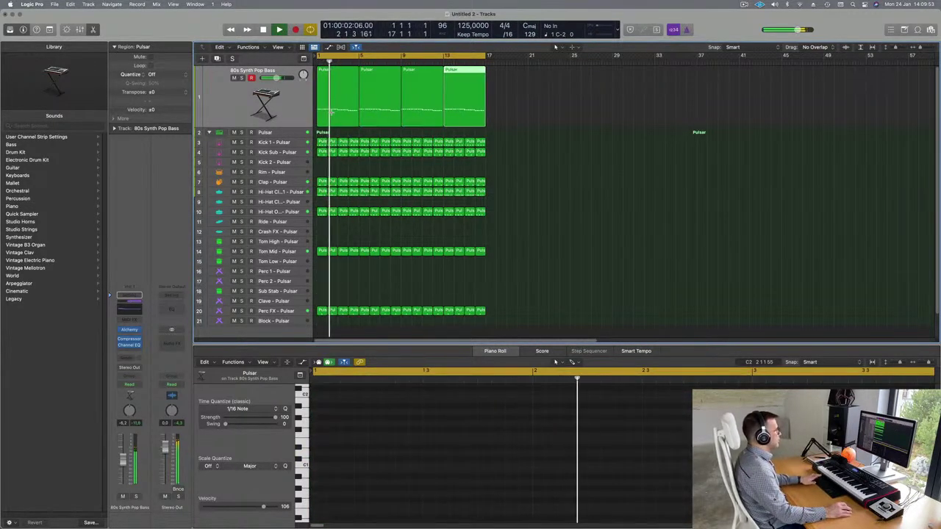
# In the first bass region, lower the bar 4 notes by one semitone and play from the start.
pyautogui.click(343, 106)
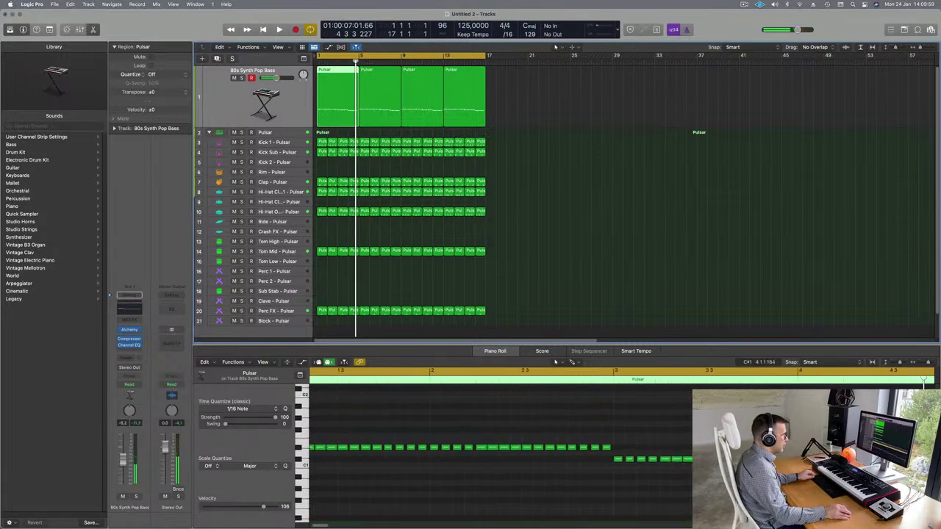
pyautogui.click(685, 470)
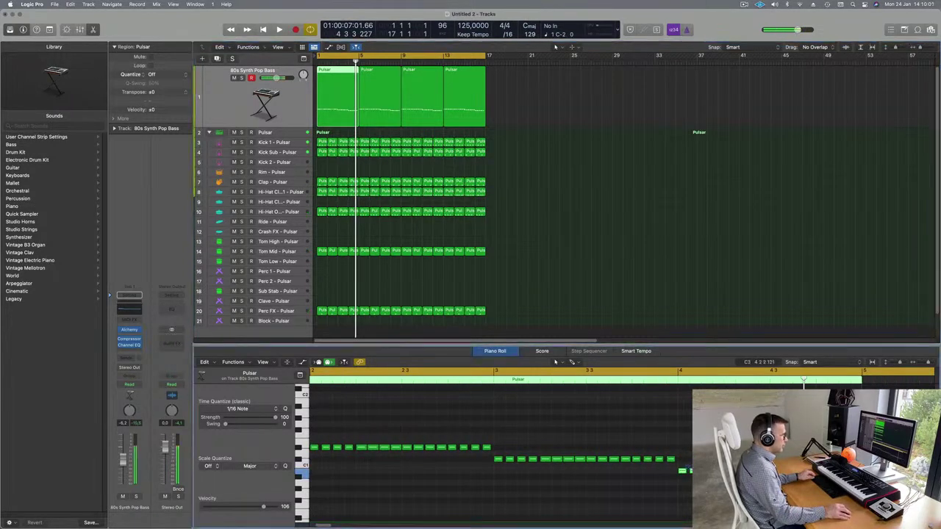
pyautogui.press('space')
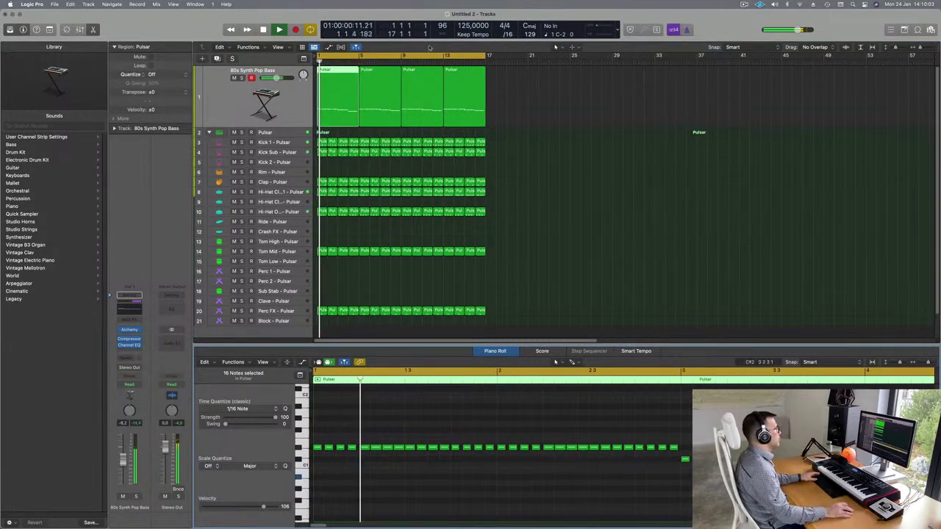
# Replace the three outdated bass copies with three repeats of the edited first region, filling bars 5 to 16.
pyautogui.moveTo(529, 99); pyautogui.dragTo(377, 106)
pyautogui.press('BackSpace')
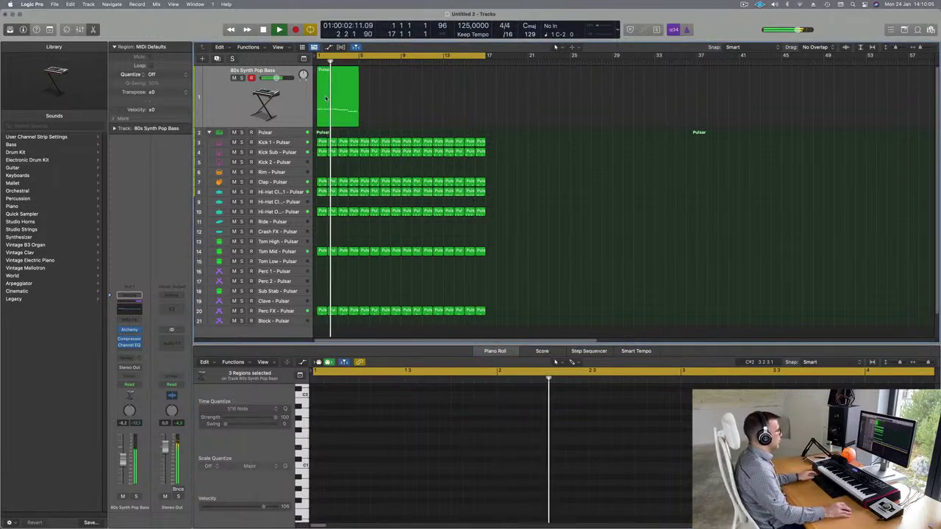
pyautogui.click(325, 97)
pyautogui.press('super+r')
pyautogui.press('super+r')
pyautogui.press('super+r')
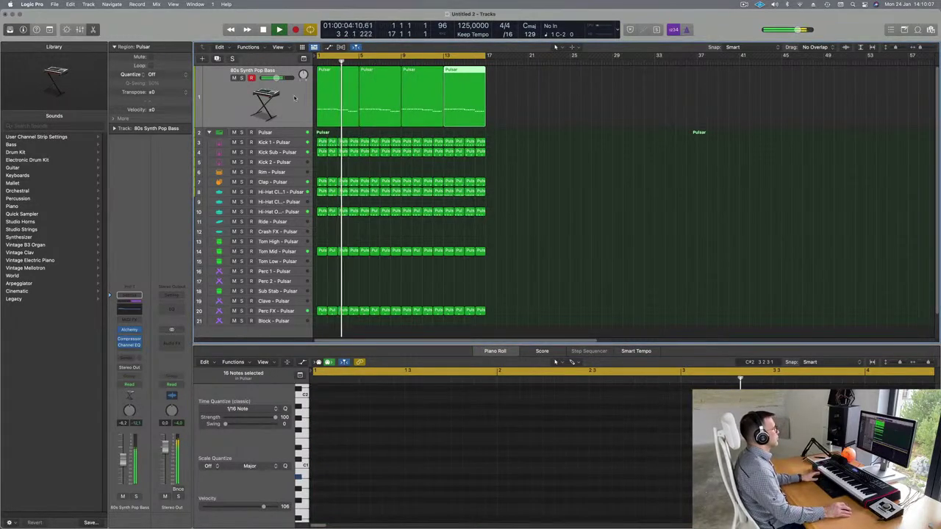
# Duplicate the 80s Synth Pop Bass track with its instrument and move the first bass region onto the new track.
pyautogui.click(288, 98)
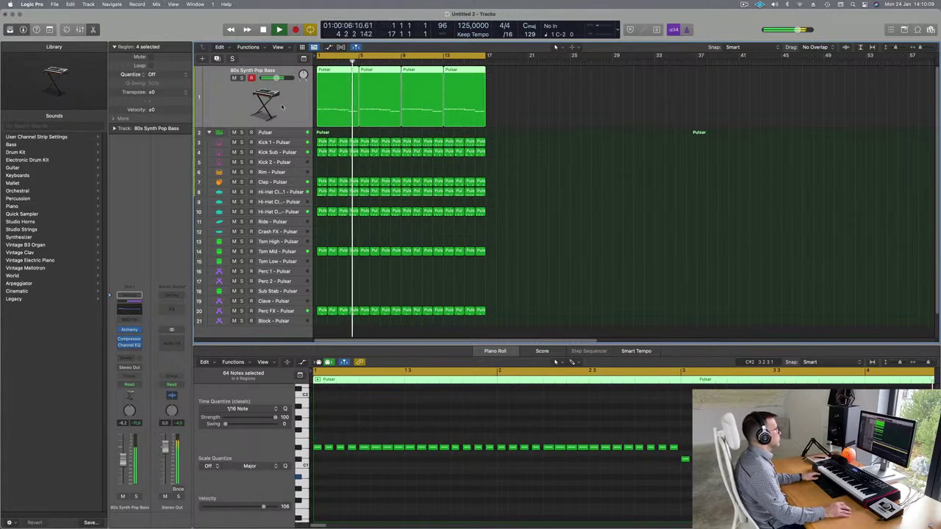
pyautogui.click(217, 58)
pyautogui.click(342, 102)
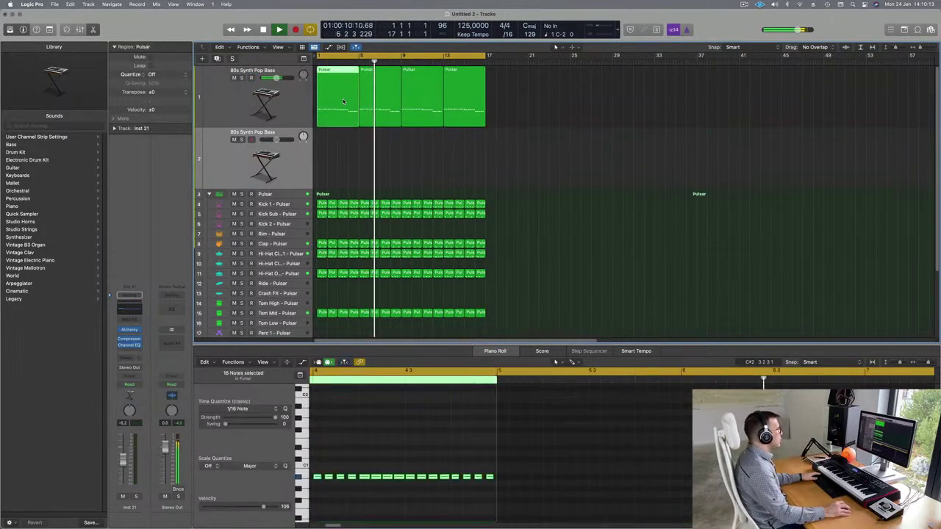
pyautogui.press('space')
pyautogui.moveTo(342, 103); pyautogui.dragTo(342, 164)
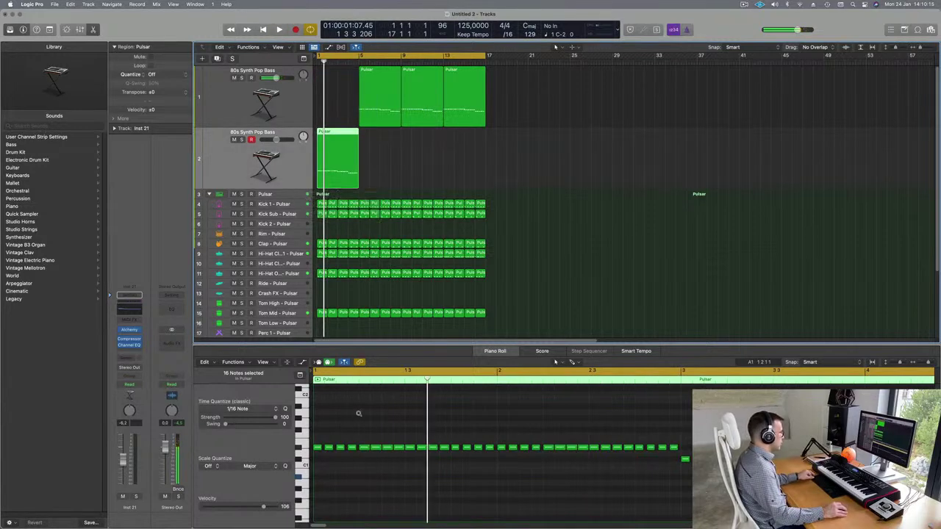
# Reduce the new track's region to its first note, about half a bar long, with a copy three semitones above.
pyautogui.keyDown('ctrl'); pyautogui.keyDown('alt'); pyautogui.click(359, 414); pyautogui.keyUp('alt'); pyautogui.keyUp('ctrl')
pyautogui.moveTo(322, 443)
pyautogui.mouseDown()
pyautogui.moveTo(690, 470)
pyautogui.moveTo(690, 504)
pyautogui.mouseUp()
pyautogui.press('BackSpace')
pyautogui.moveTo(341, 450)
pyautogui.mouseDown()
pyautogui.moveTo(364, 448)
pyautogui.moveTo(338, 433)
pyautogui.mouseUp()
# Copy the bar 5 bass region into the gap at bar 1 on the original bass track and audition both tracks.
pyautogui.press('space')
pyautogui.moveTo(377, 86); pyautogui.dragTo(331, 75)
pyautogui.press('space')
pyautogui.press('space')
pyautogui.press('space')
pyautogui.click(332, 147)
pyautogui.press('space')
pyautogui.press('space')
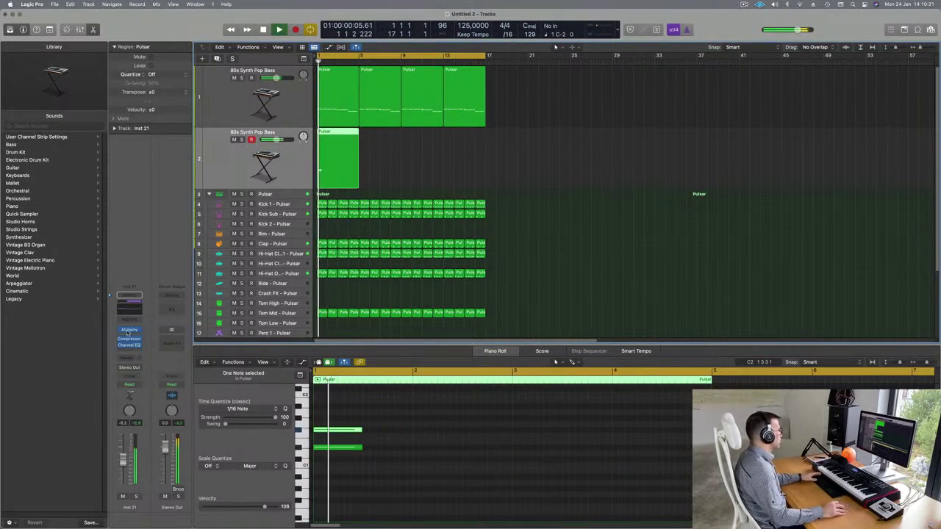
# Open Alchemy on the duplicated track and load the Perfect Pad 01 preset from the Pads category.
pyautogui.click(129, 331)
pyautogui.press('space')
pyautogui.moveTo(621, 108); pyautogui.dragTo(640, 104)
pyautogui.click(394, 230)
pyautogui.scroll(-5, 735, 210)
pyautogui.scroll(-15, 737, 208)
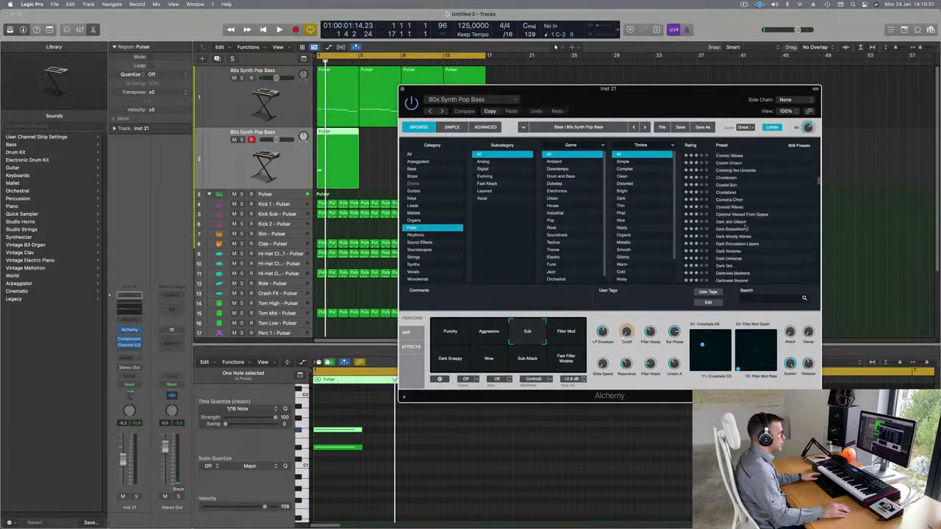
pyautogui.scroll(-20, 744, 233)
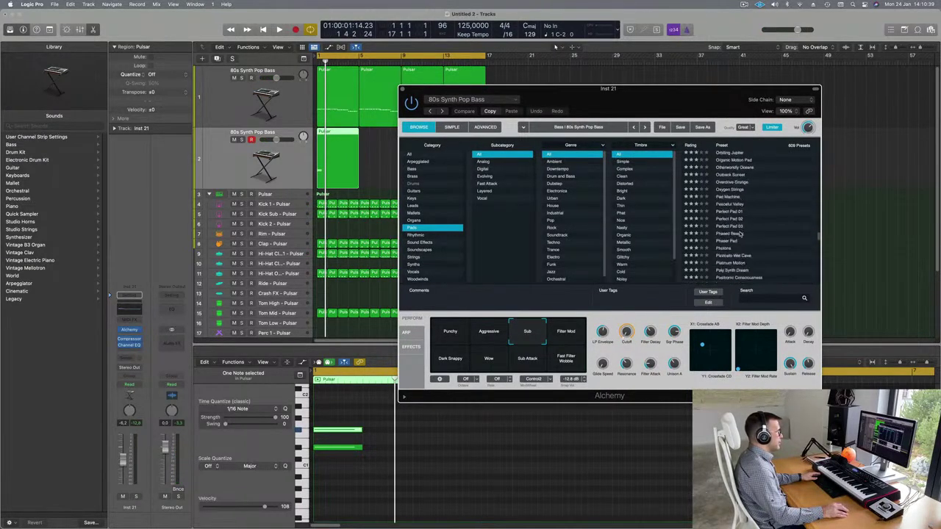
pyautogui.scroll(15, 752, 233)
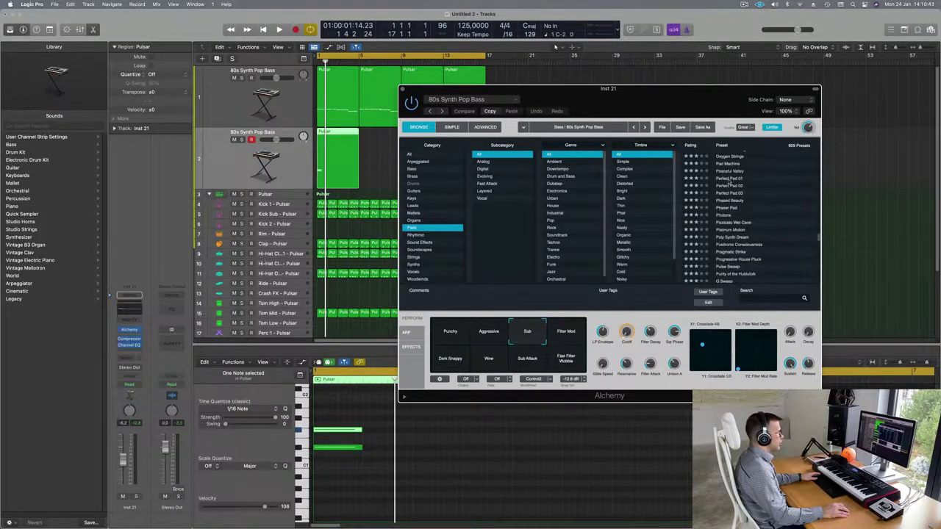
pyautogui.moveTo(620, 107); pyautogui.dragTo(692, 86)
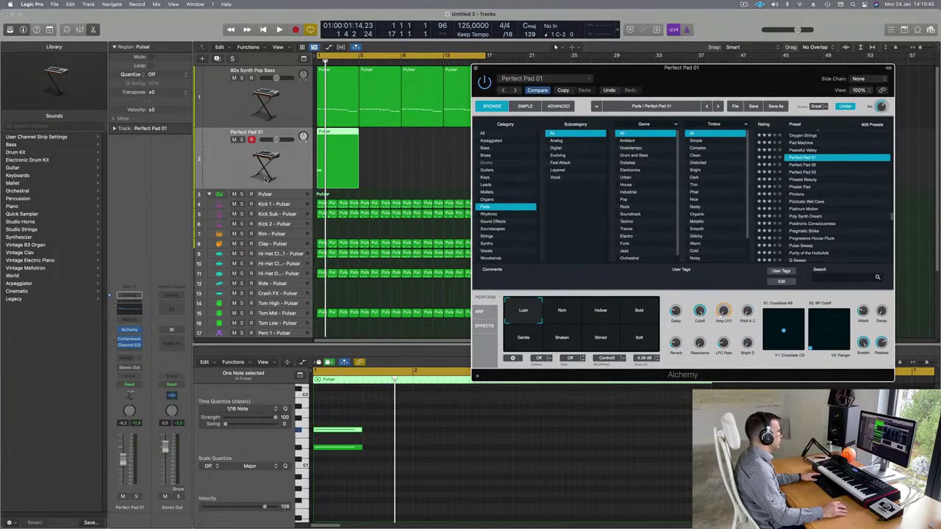
# Lower the Perfect Pad 01 track's volume during playback and try its two notes an octave higher.
pyautogui.click(555, 46)
pyautogui.press('space')
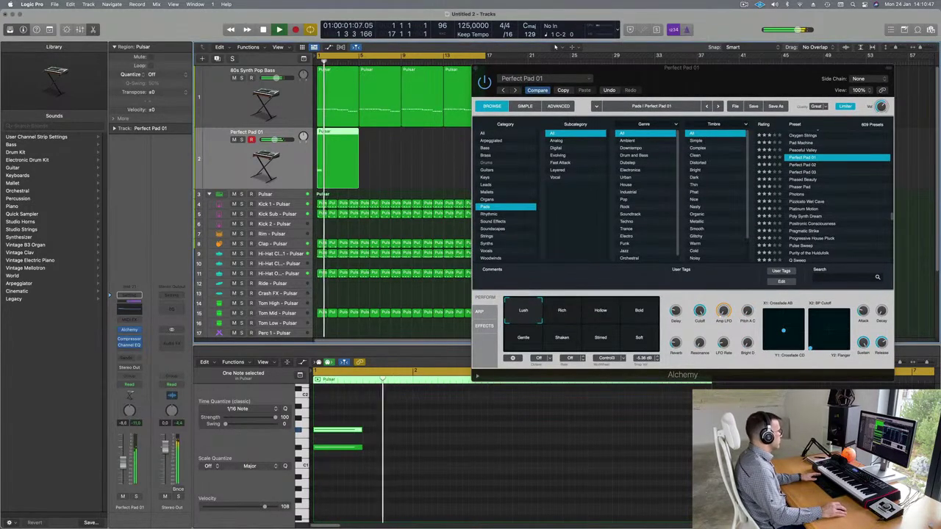
pyautogui.moveTo(690, 96); pyautogui.dragTo(817, 114)
pyautogui.moveTo(406, 422); pyautogui.dragTo(329, 481)
pyautogui.press('space')
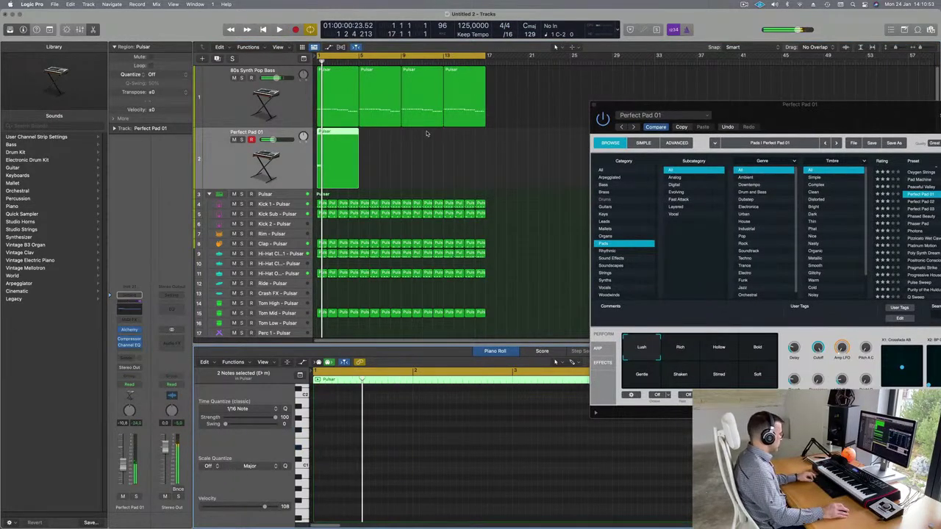
# Set Delay to 25.5% in the pad's Alchemy synth and move its window clear of the notes.
pyautogui.moveTo(769, 112); pyautogui.dragTo(582, 143)
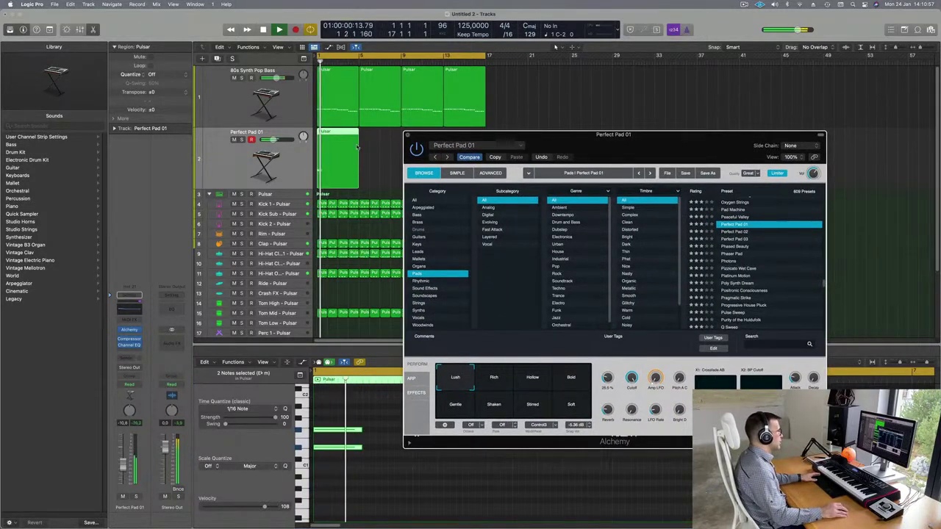
pyautogui.moveTo(455, 135); pyautogui.dragTo(622, 153)
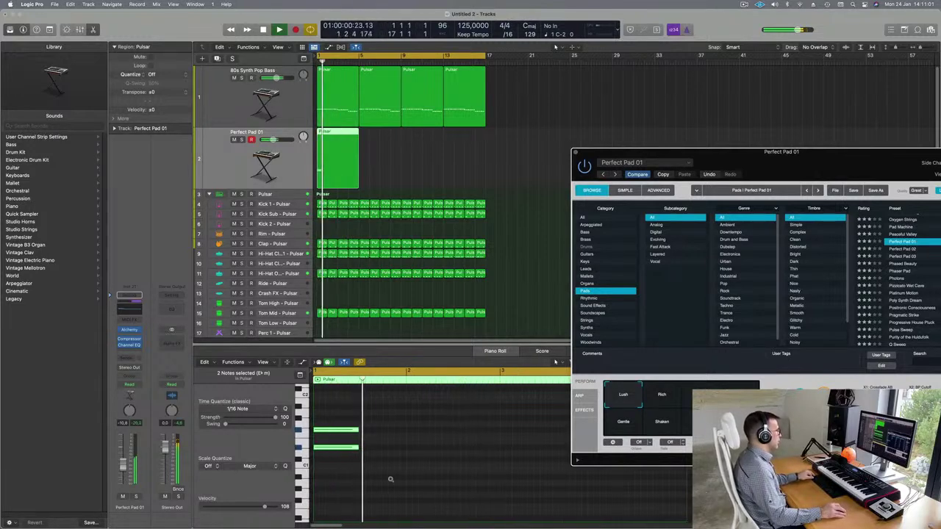
# Copy the pad's two-note chord from bar 1 to bar 3, adding a higher note and deleting the lowest one.
pyautogui.hscroll(-3, 357, 421)
pyautogui.moveTo(350, 424); pyautogui.dragTo(316, 466)
pyautogui.press('space')
pyautogui.moveTo(375, 437); pyautogui.dragTo(404, 414)
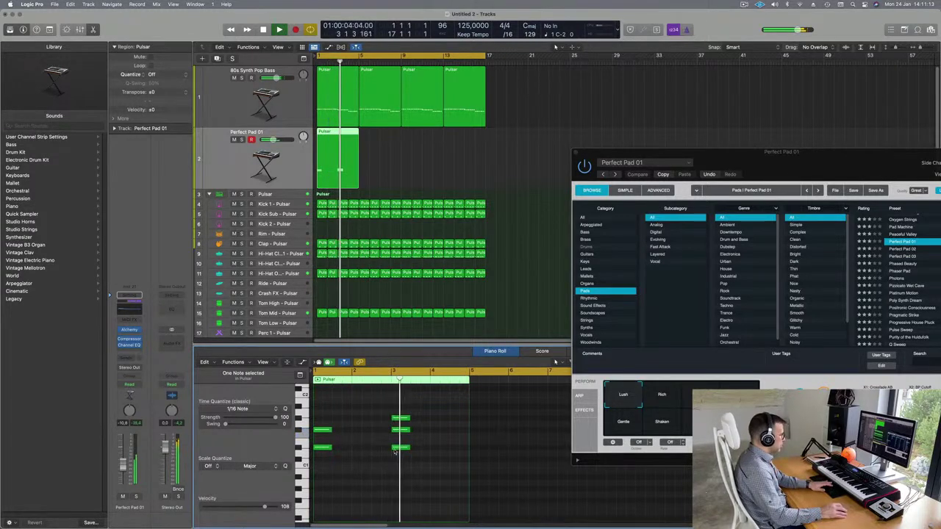
pyautogui.press('Delete')
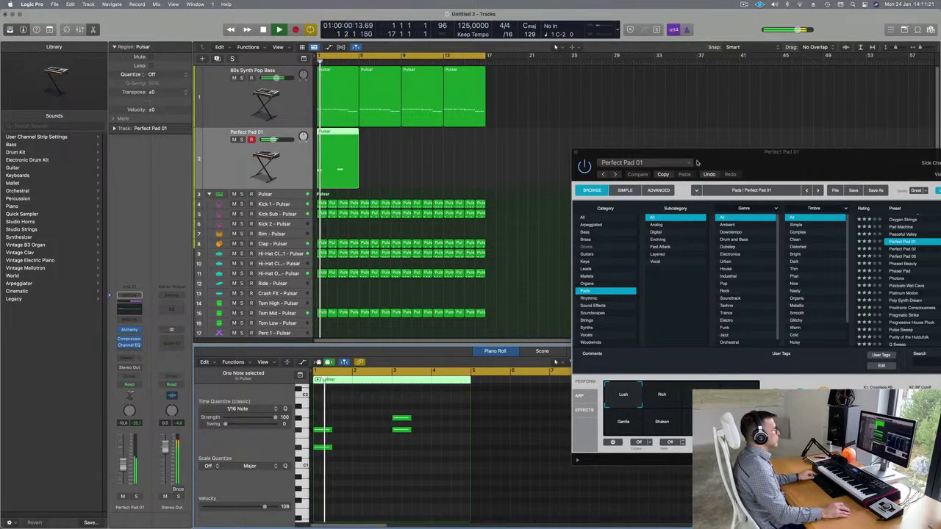
# Select the Bold snapshot in the pad's Alchemy synth and raise the Perfect Pad 01 track's volume to -7.4 dB.
pyautogui.moveTo(747, 155); pyautogui.dragTo(566, 161)
pyautogui.moveTo(641, 164); pyautogui.dragTo(709, 67)
pyautogui.click(566, 400)
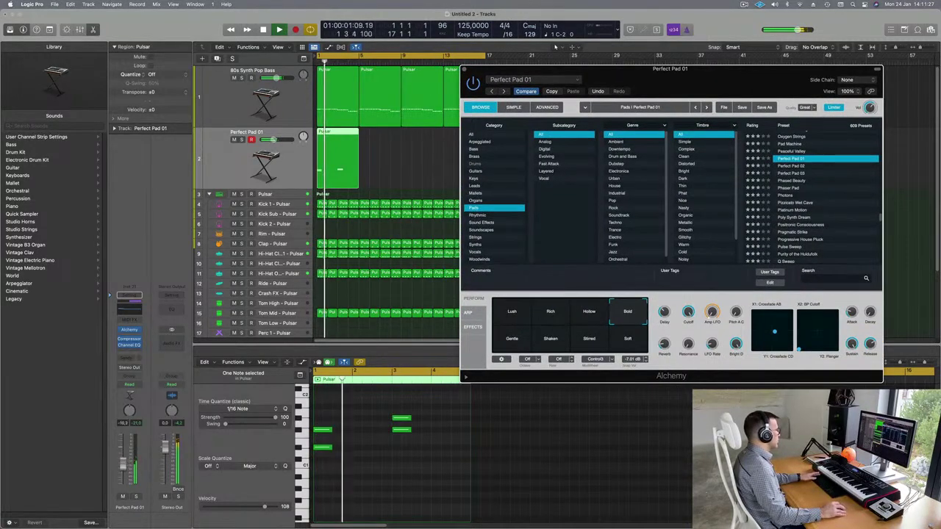
pyautogui.moveTo(123, 462); pyautogui.dragTo(123, 460)
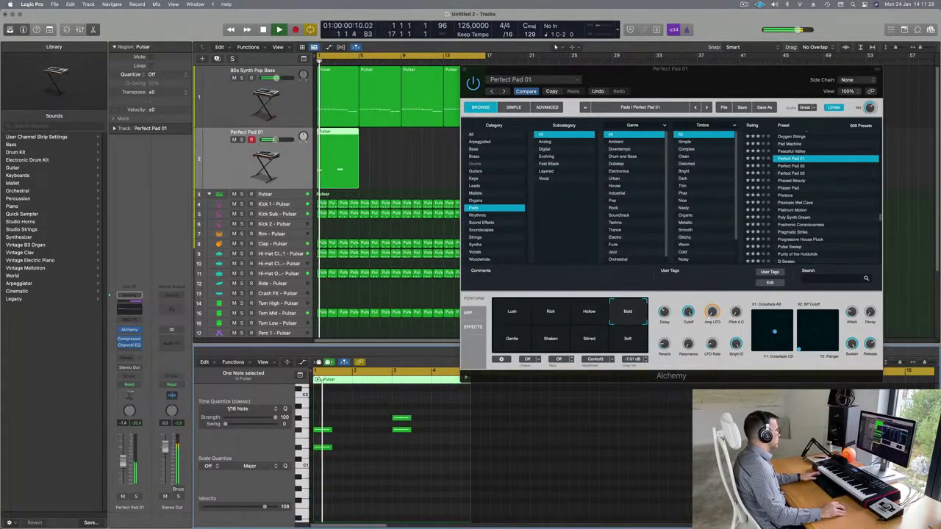
# Add a send from the Perfect Pad 01 track to Bus 4 and insert a stereo SilverVerb on its aux channel.
pyautogui.click(124, 360)
pyautogui.moveTo(143, 369)
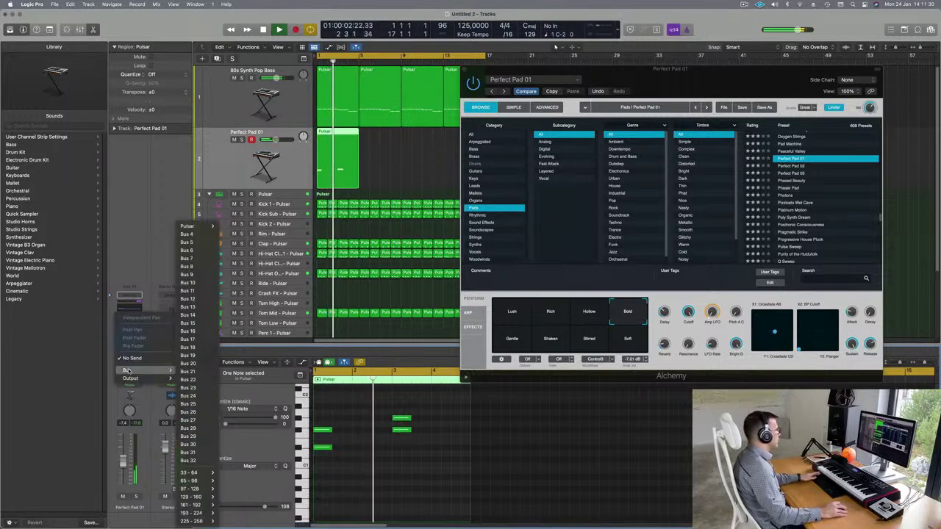
pyautogui.click(206, 236)
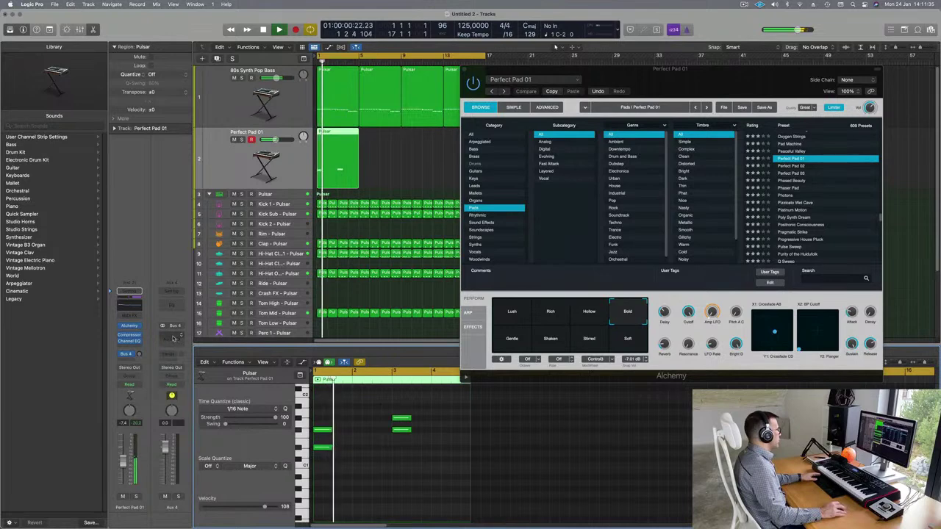
pyautogui.click(171, 336)
pyautogui.moveTo(182, 486)
pyautogui.moveTo(250, 510)
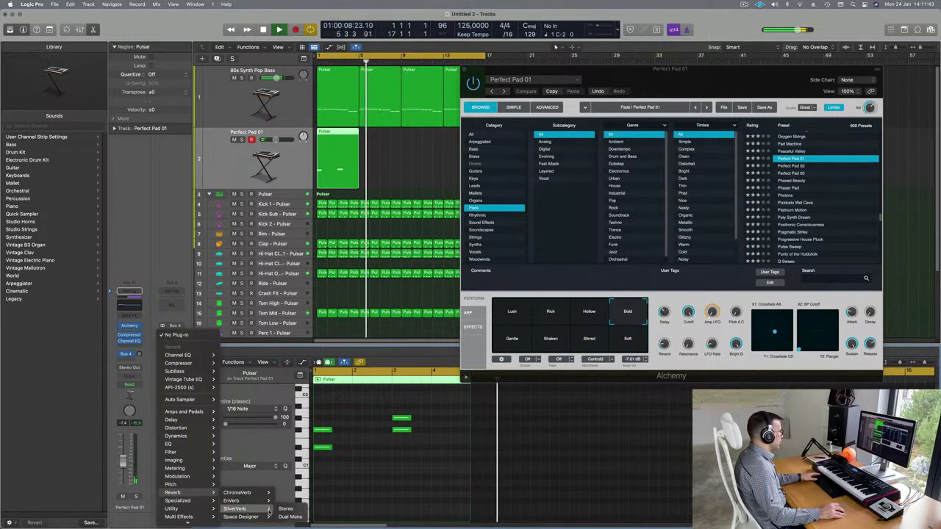
pyautogui.click(285, 509)
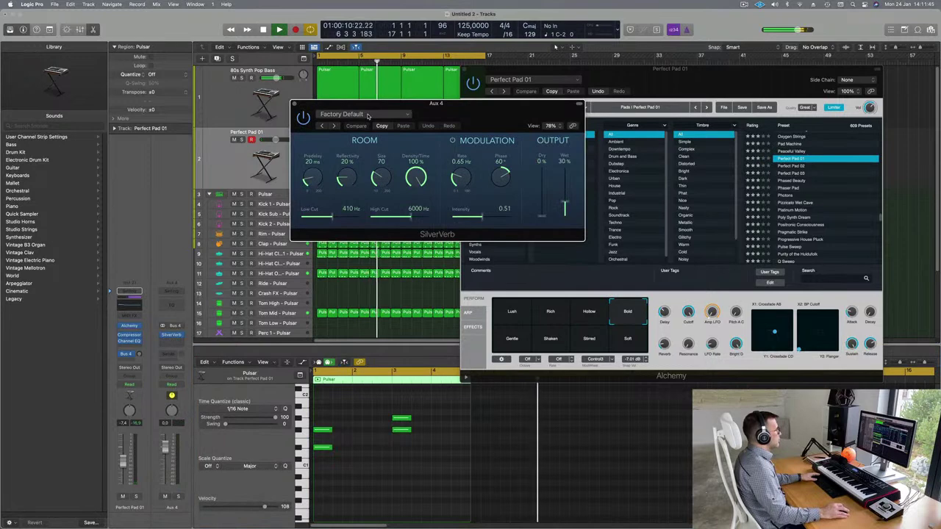
# Load the grandiose preset in SilverVerb with Wet at 100% and raise the pad's Bus 4 send level.
pyautogui.click(360, 113)
pyautogui.click(332, 266)
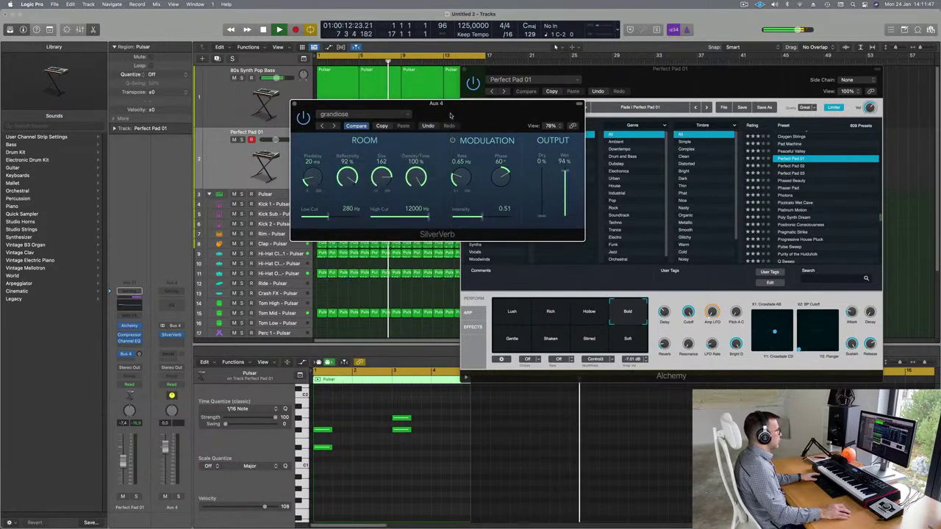
pyautogui.moveTo(570, 139); pyautogui.dragTo(797, 179)
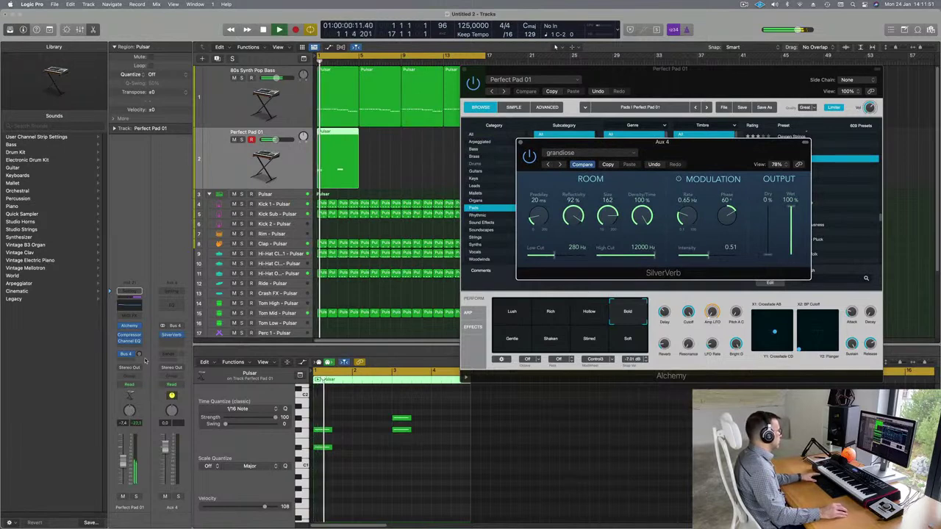
pyautogui.press('space')
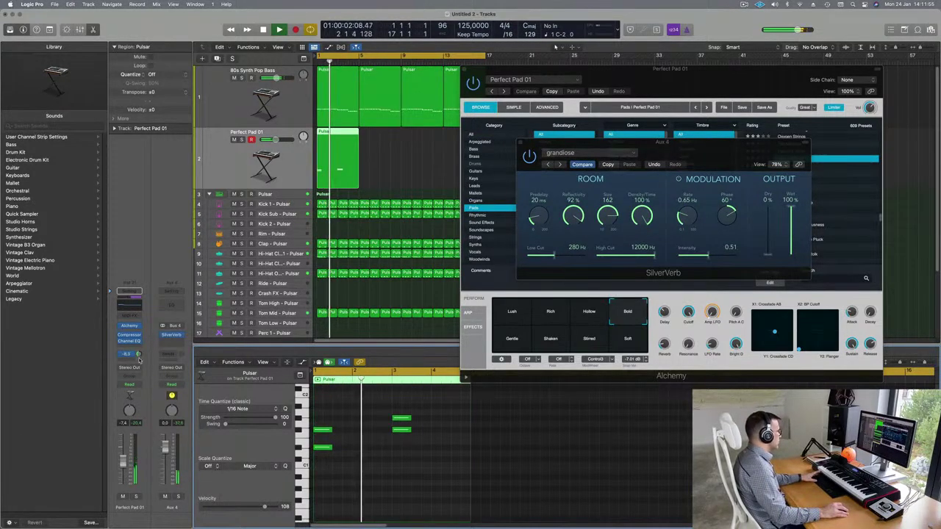
# Add a Channel EQ to the reverb aux with a 12 dB/Oct low cut at about 244 Hz.
pyautogui.click(175, 308)
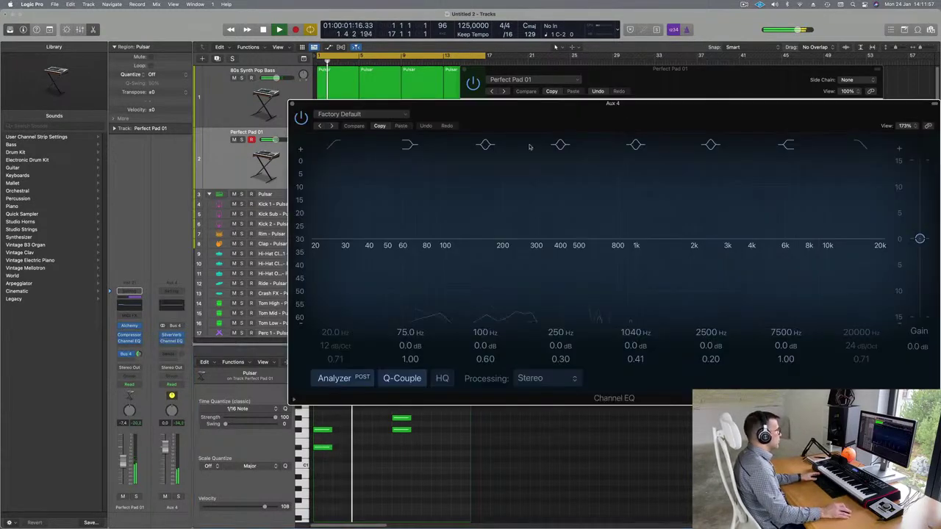
pyautogui.click(335, 145)
pyautogui.moveTo(338, 221); pyautogui.dragTo(525, 210)
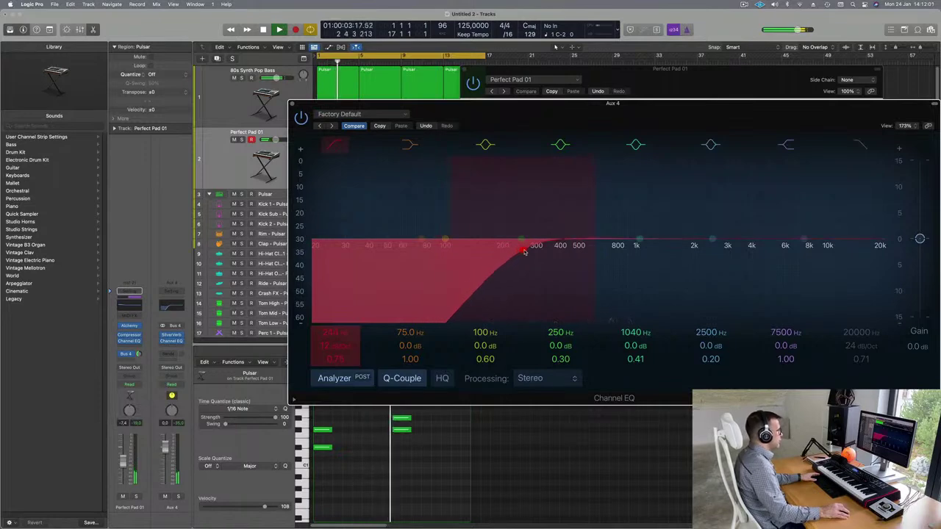
pyautogui.click(292, 104)
# Close the pad's Alchemy window and repeat the bar 1 pad region three times, selecting all four regions.
pyautogui.moveTo(625, 83); pyautogui.dragTo(540, 174)
pyautogui.press('Return')
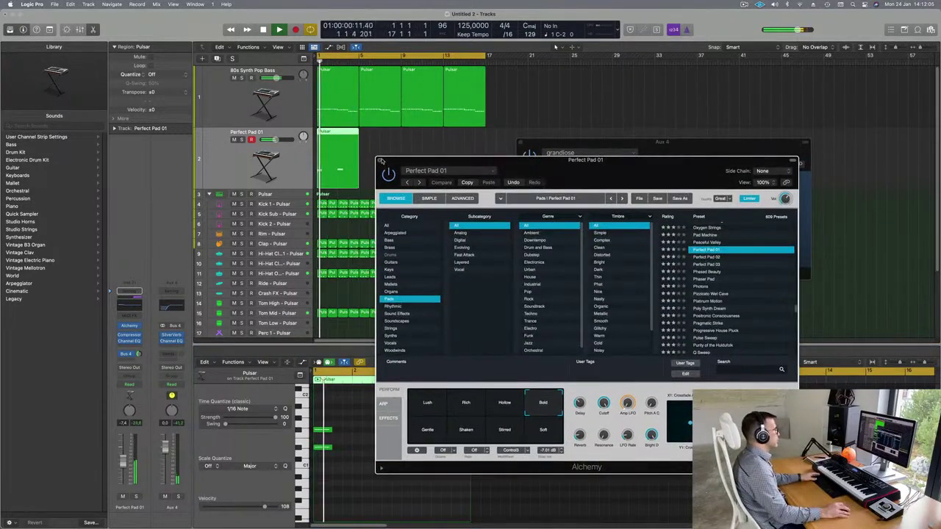
pyautogui.click(380, 161)
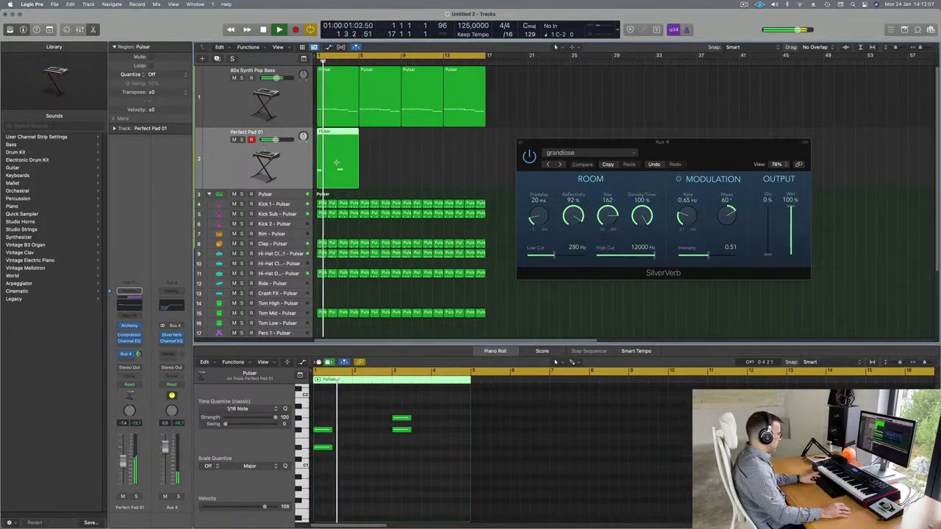
pyautogui.press('super+r')
pyautogui.press('super+r')
pyautogui.press('super+r')
pyautogui.moveTo(686, 141); pyautogui.dragTo(682, 113)
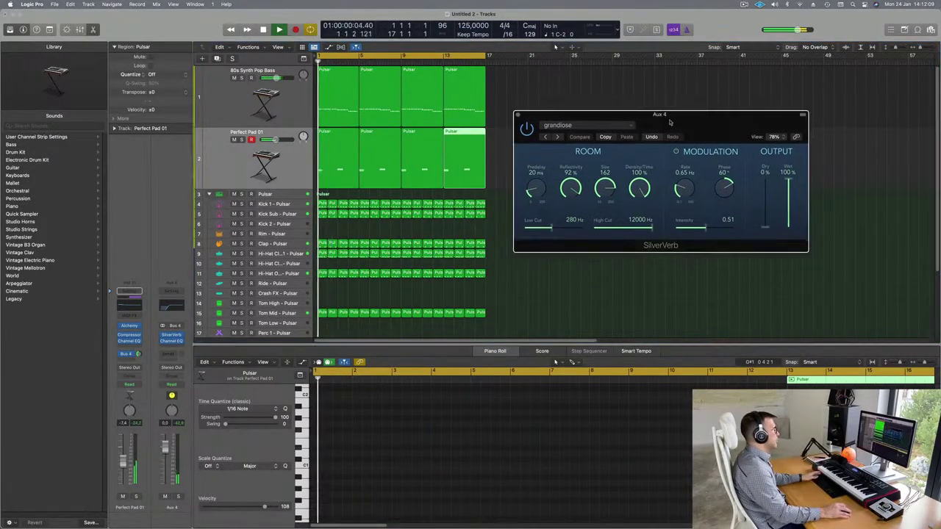
pyautogui.click(228, 158)
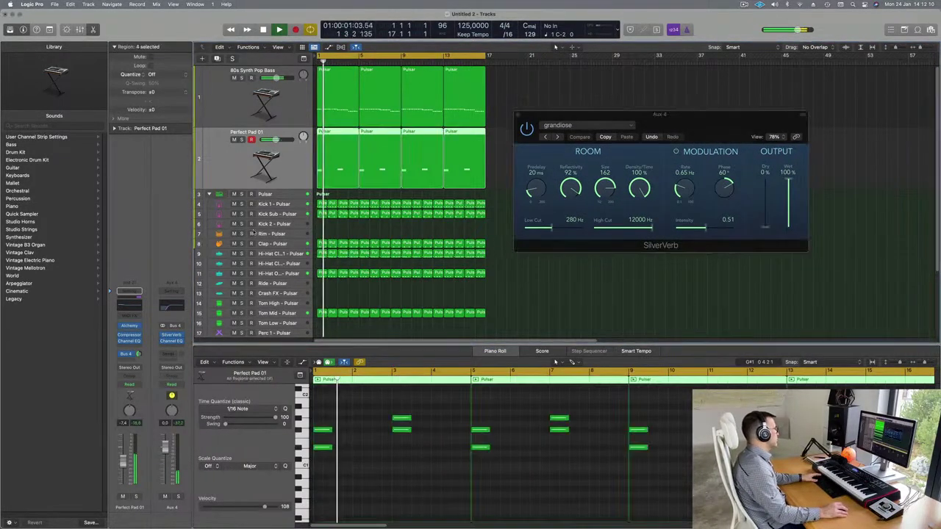
# Audition the performance snapshots in the pad's Alchemy synth, choose Lush and move the window off the notes.
pyautogui.click(130, 326)
pyautogui.moveTo(584, 174); pyautogui.dragTo(508, 132)
pyautogui.click(286, 396)
pyautogui.click(324, 396)
pyautogui.click(363, 394)
pyautogui.click(401, 395)
pyautogui.click(291, 372)
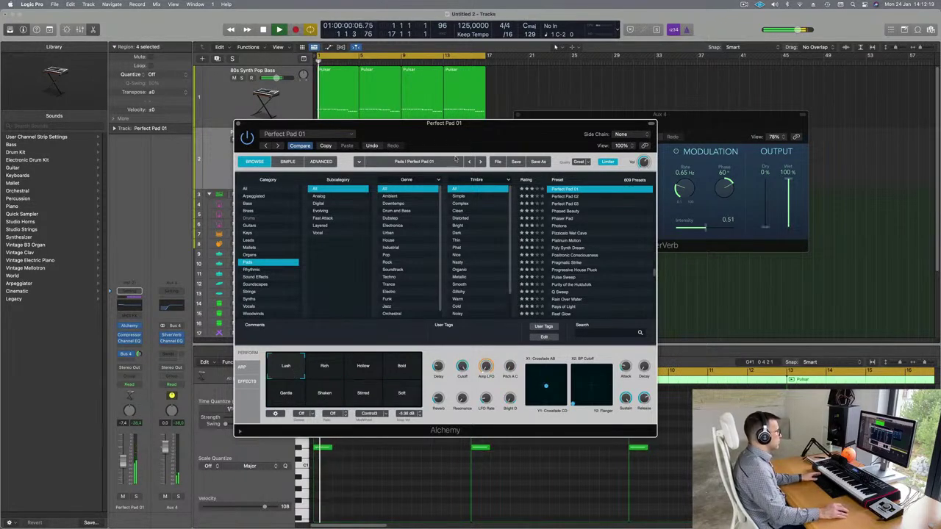
pyautogui.moveTo(445, 135); pyautogui.dragTo(879, 127)
# Duplicate all notes in the four pad regions seven semitones higher to thicken the chords.
pyautogui.click(367, 458)
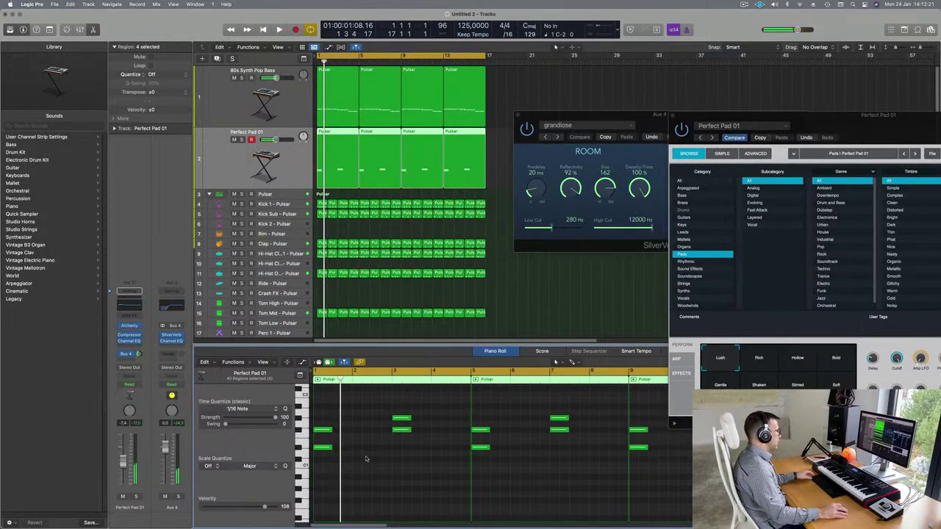
pyautogui.scroll(2, 331, 429)
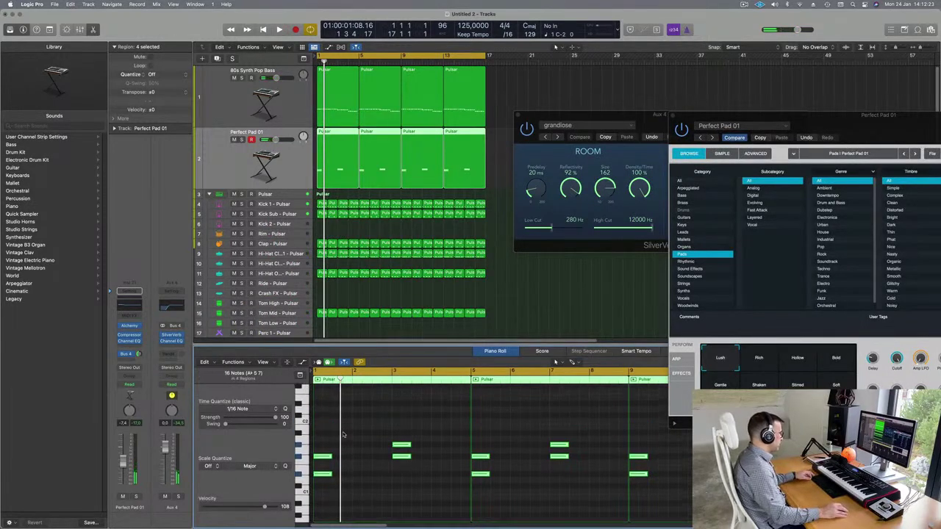
pyautogui.moveTo(324, 445); pyautogui.dragTo(325, 417)
pyautogui.scroll(-1, 351, 461)
pyautogui.press('space')
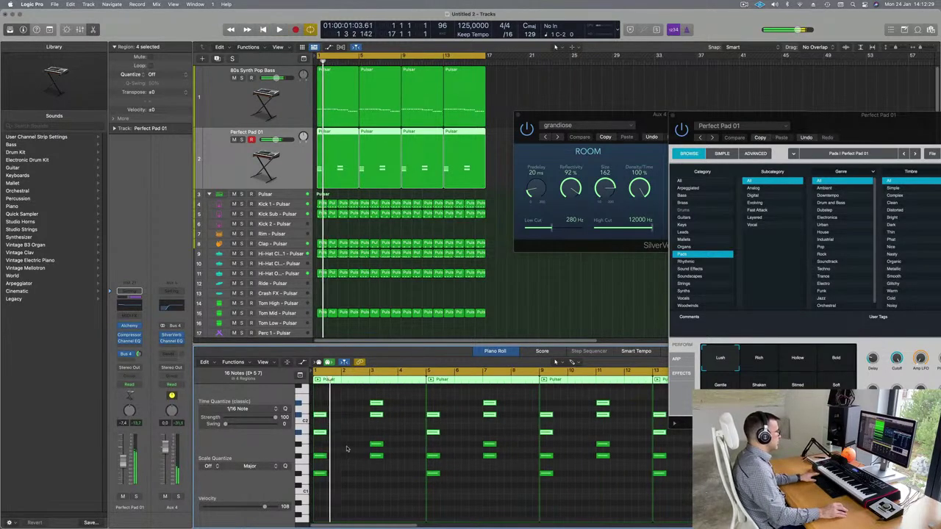
# Try the Bold snapshot in the pad's Alchemy synth while the thicker chords play.
pyautogui.moveTo(808, 138); pyautogui.dragTo(572, 151)
pyautogui.click(371, 496)
pyautogui.press('space')
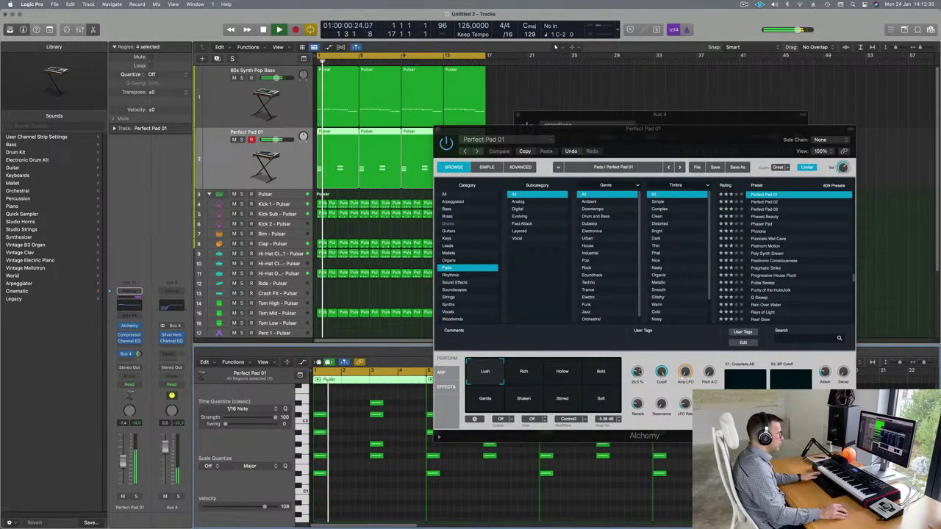
pyautogui.click(602, 372)
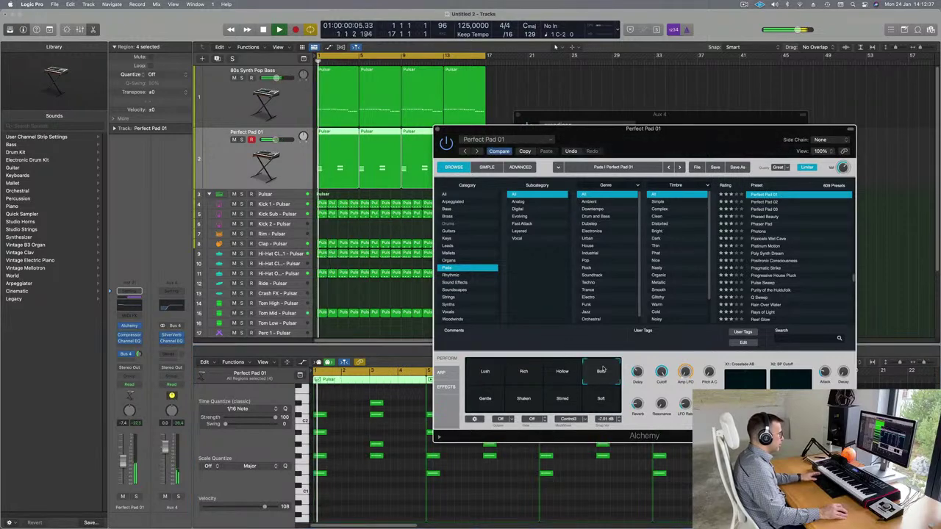
pyautogui.moveTo(700, 132); pyautogui.dragTo(640, 163)
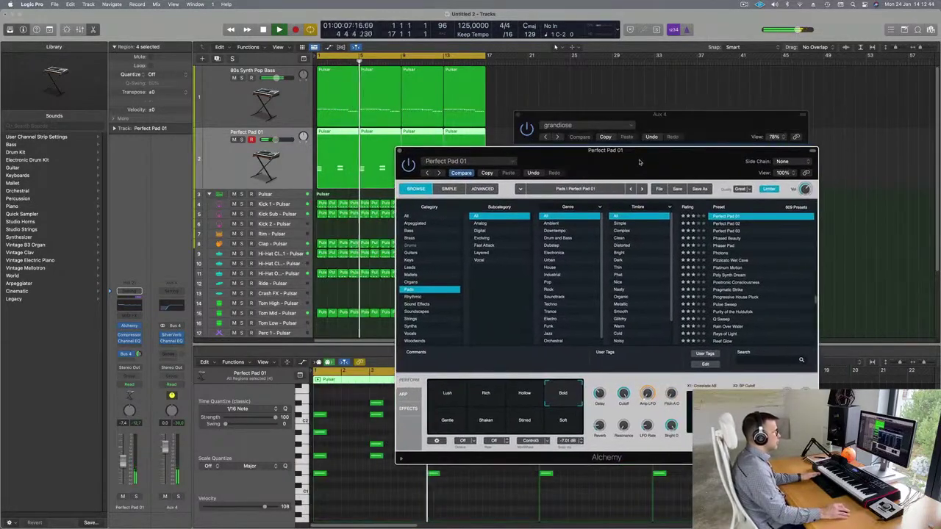
# Try the Phased Beauty, Photons and Platinum Motion presets on the pad track during playback.
pyautogui.click(727, 238)
pyautogui.press('space')
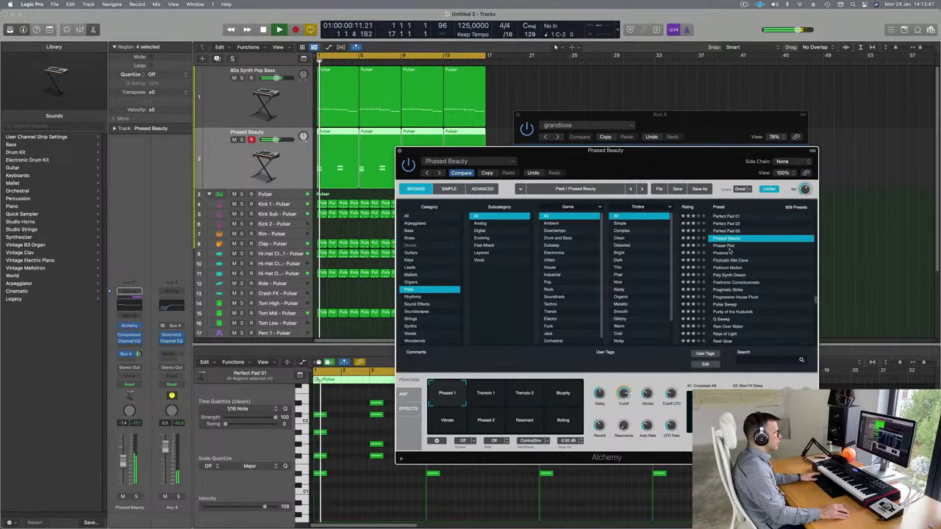
pyautogui.click(717, 254)
pyautogui.press('Return')
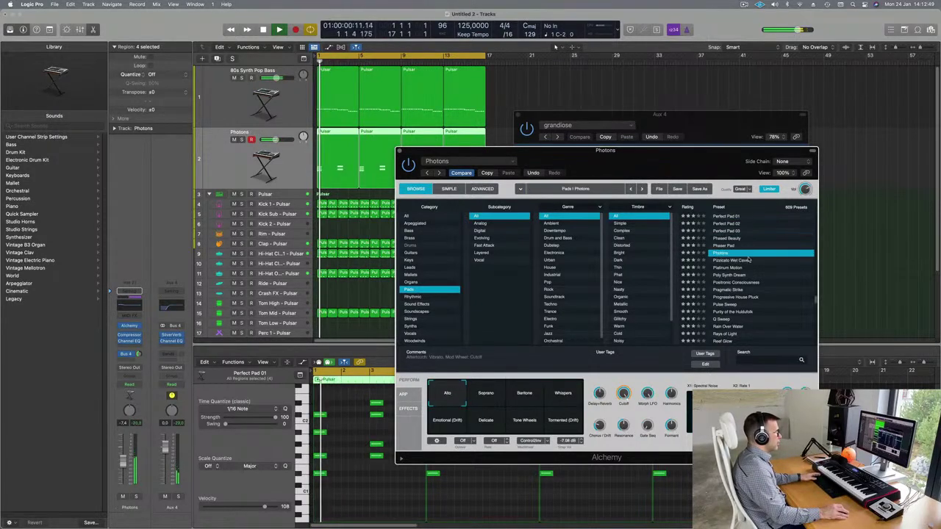
pyautogui.scroll(-3, 749, 261)
pyautogui.press('space')
pyautogui.press('space')
# Transpose all 32 notes in the four pad regions up one octave.
pyautogui.click(386, 488)
pyautogui.press('space')
pyautogui.press('super+a')
pyautogui.press('Delete')
pyautogui.press('space')
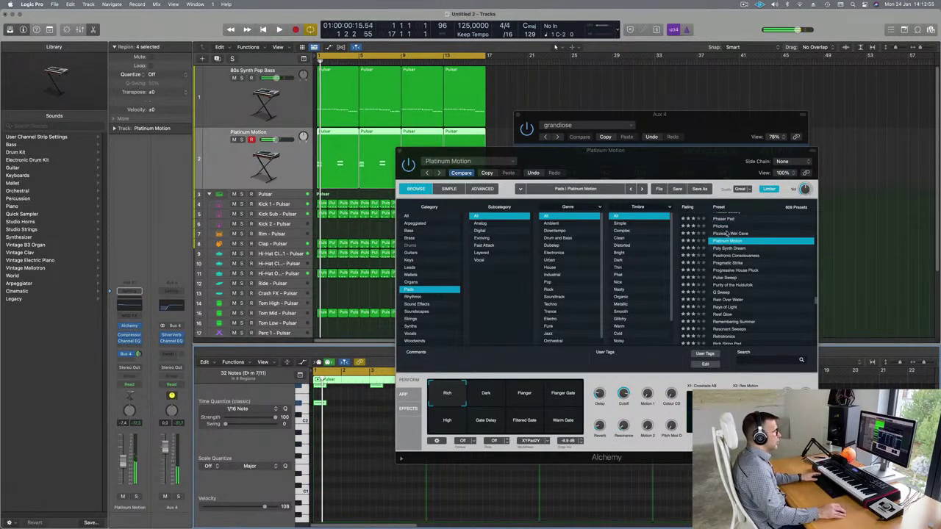
# Load the Perfect Pad 01 preset in Alchemy again and lower the pad track's volume to -12.6 dB.
pyautogui.scroll(3, 719, 232)
pyautogui.click(726, 231)
pyautogui.moveTo(664, 154); pyautogui.dragTo(737, 102)
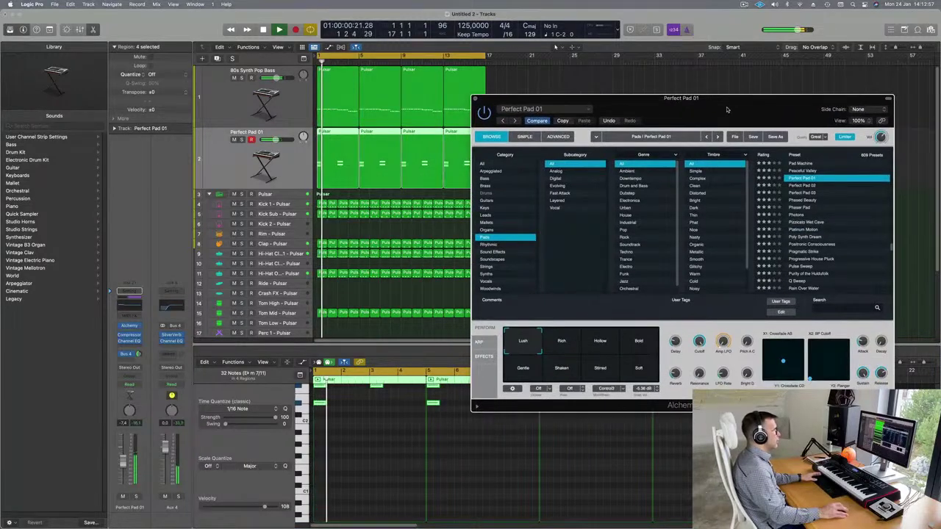
pyautogui.click(124, 469)
pyautogui.press('space')
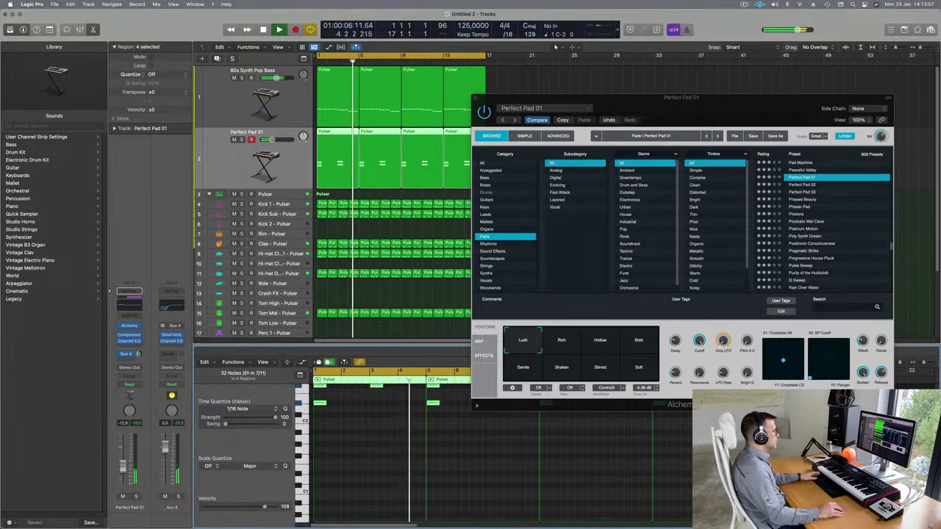
# Close the pad's Alchemy window and the reverb aux's SilverVerb window.
pyautogui.moveTo(490, 99); pyautogui.dragTo(382, 152)
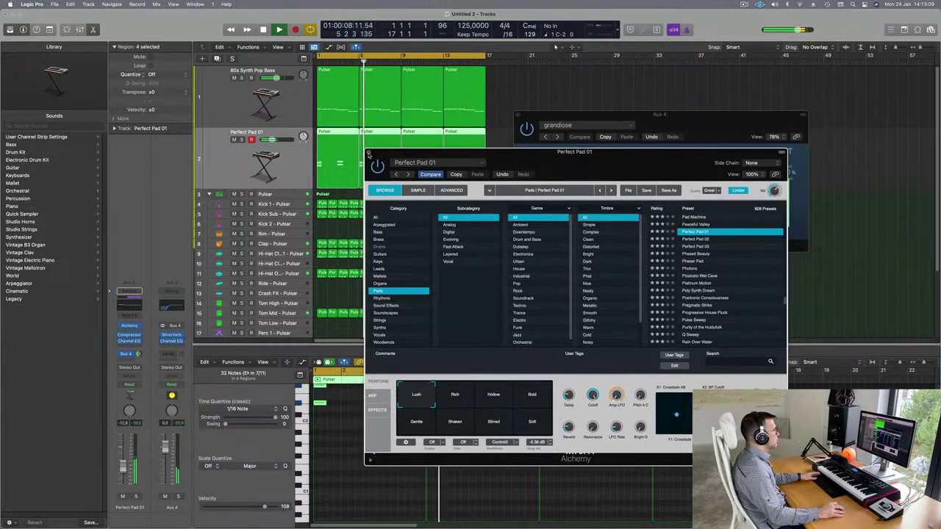
pyautogui.moveTo(644, 115); pyautogui.dragTo(634, 125)
pyautogui.click(508, 123)
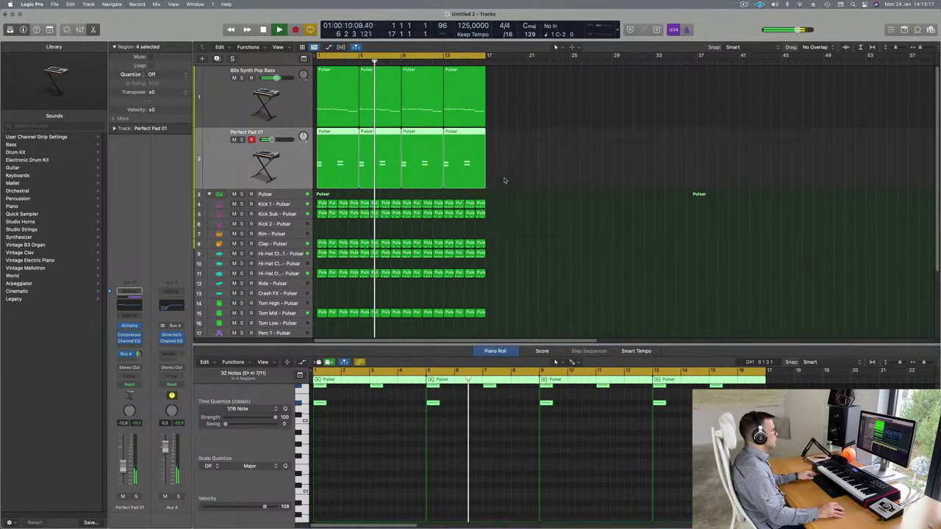
# Duplicate the 80s Synth Pop Bass track, copy its four regions onto the duplicate, mute it and reselect the original.
pyautogui.press('Return')
pyautogui.click(239, 100)
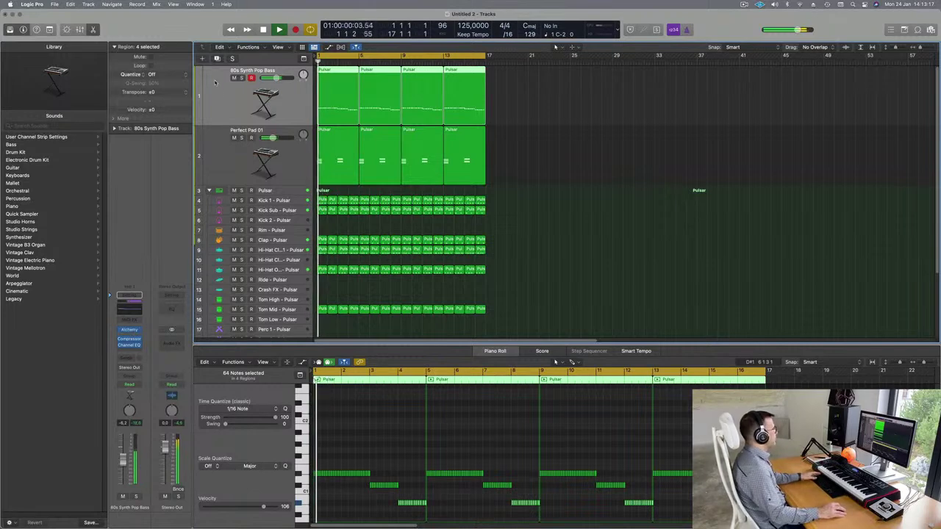
pyautogui.press('super+d')
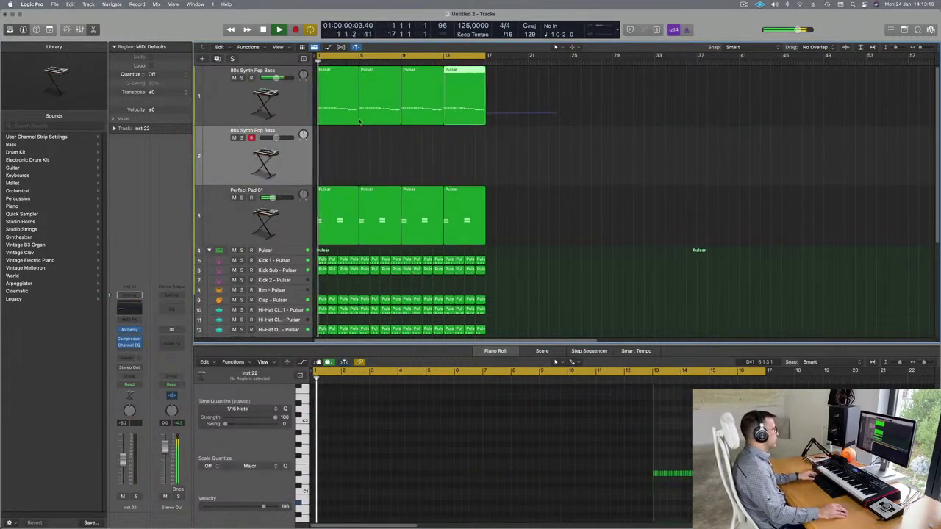
pyautogui.moveTo(332, 96); pyautogui.dragTo(333, 166)
pyautogui.click(234, 138)
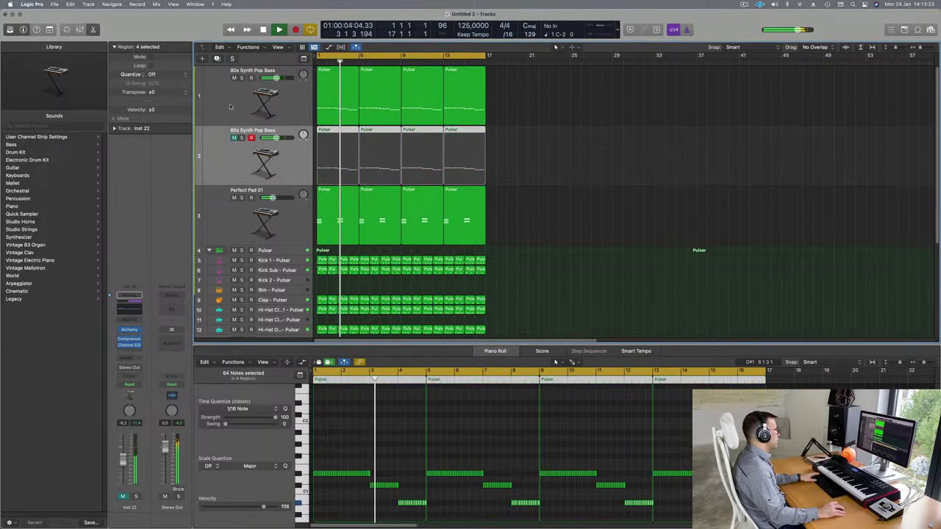
pyautogui.press('Up')
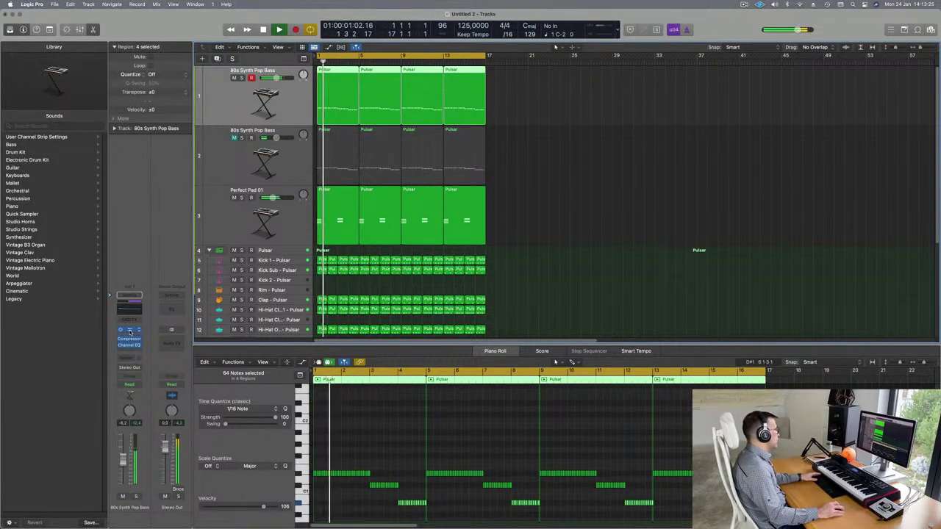
# Open the bass track's Alchemy synth, choose the Punchy snapshot and adjust its LP Envelope.
pyautogui.click(128, 332)
pyautogui.moveTo(670, 83); pyautogui.dragTo(515, 139)
pyautogui.click(350, 364)
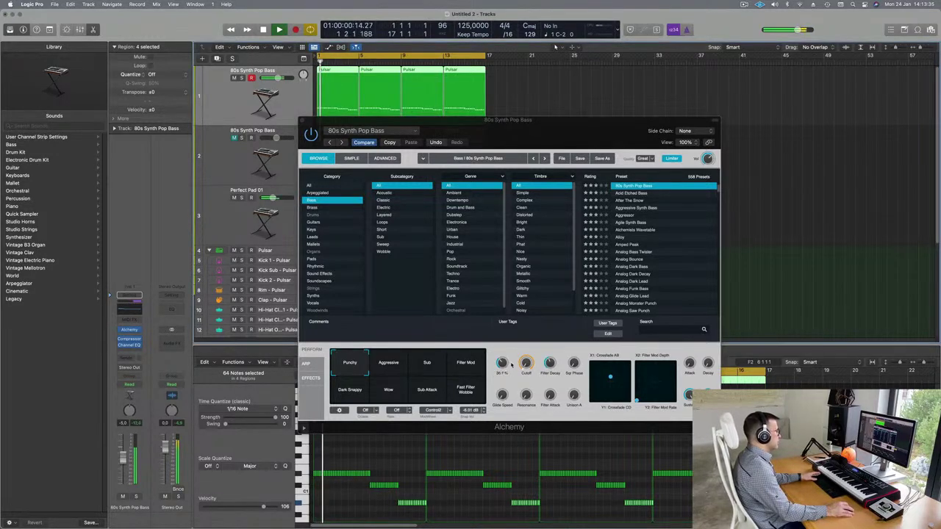
pyautogui.moveTo(503, 363); pyautogui.dragTo(507, 354)
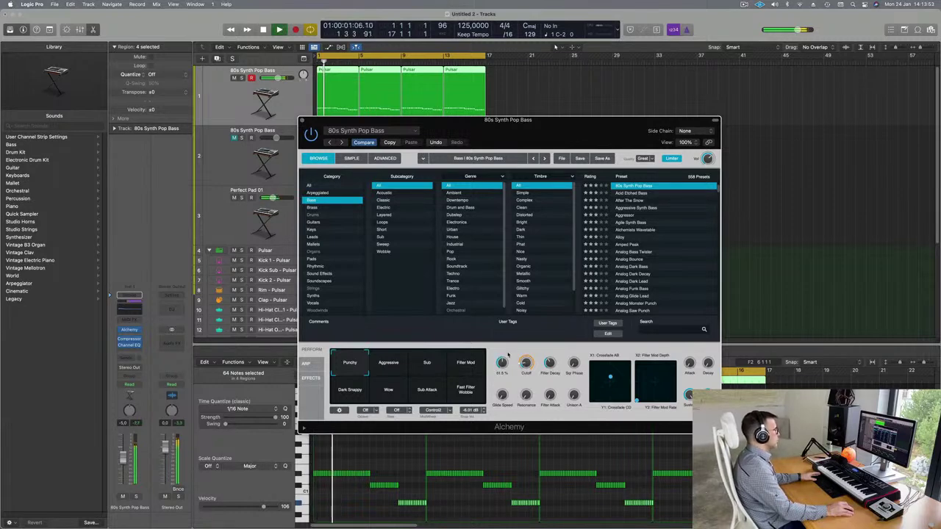
# Try the Aggressive, Filter Mod, Fast Filter Wobble, Sub Attack, Wow and Dark Snappy snapshots on the bass.
pyautogui.click(395, 369)
pyautogui.click(471, 369)
pyautogui.click(466, 390)
pyautogui.click(427, 390)
pyautogui.click(388, 389)
pyautogui.click(350, 394)
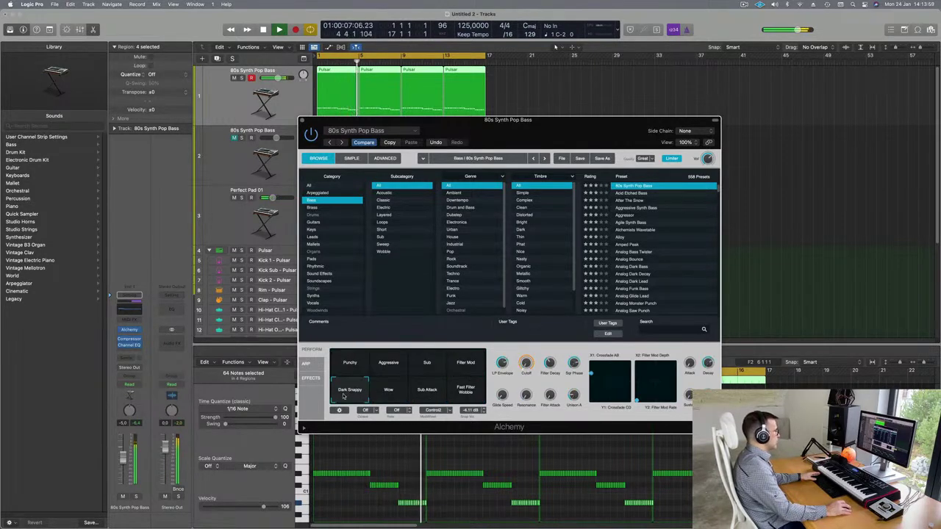
# Compare the Punchy and Dark Snappy snapshots from the start of the song and set the bass to Punchy.
pyautogui.moveTo(535, 135); pyautogui.dragTo(576, 120)
pyautogui.click(390, 350)
pyautogui.press('Return')
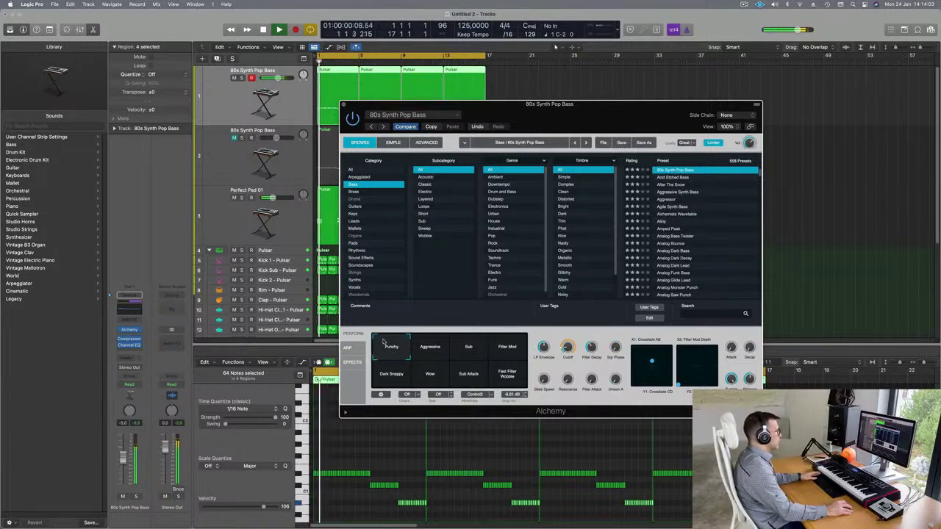
pyautogui.press('Return')
pyautogui.click(387, 381)
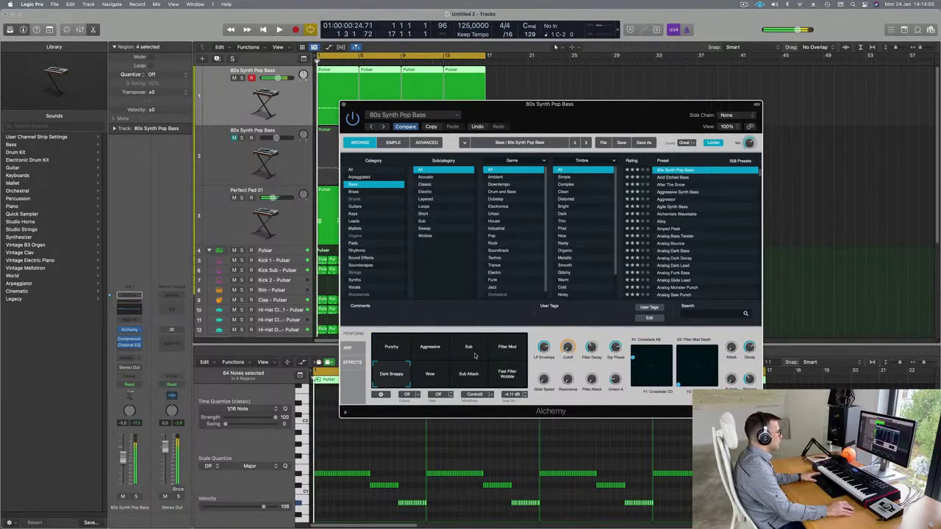
pyautogui.press('space')
pyautogui.click(397, 350)
pyautogui.press('space')
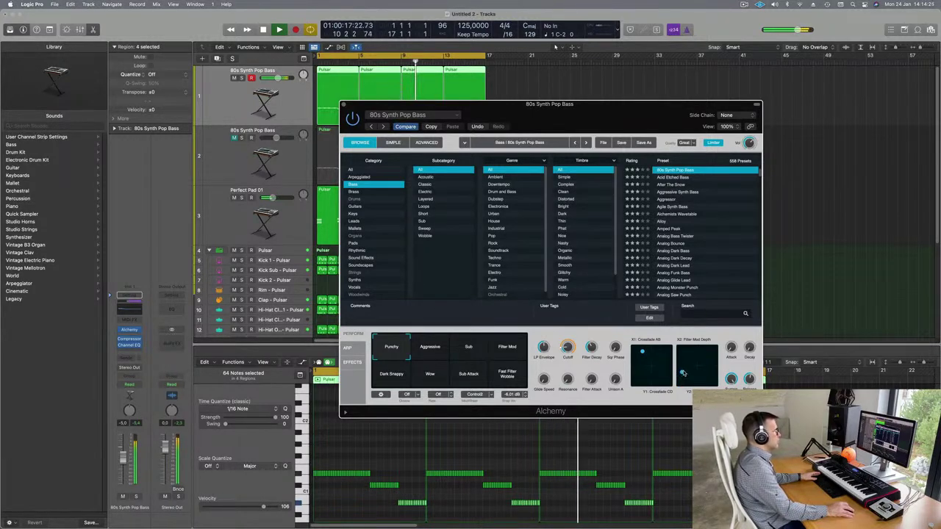
# Adjust the bass's XY pads and Cutoff while replaying from the start, and close its Alchemy window.
pyautogui.press('Return')
pyautogui.moveTo(614, 112); pyautogui.dragTo(632, 114)
pyautogui.press('Return')
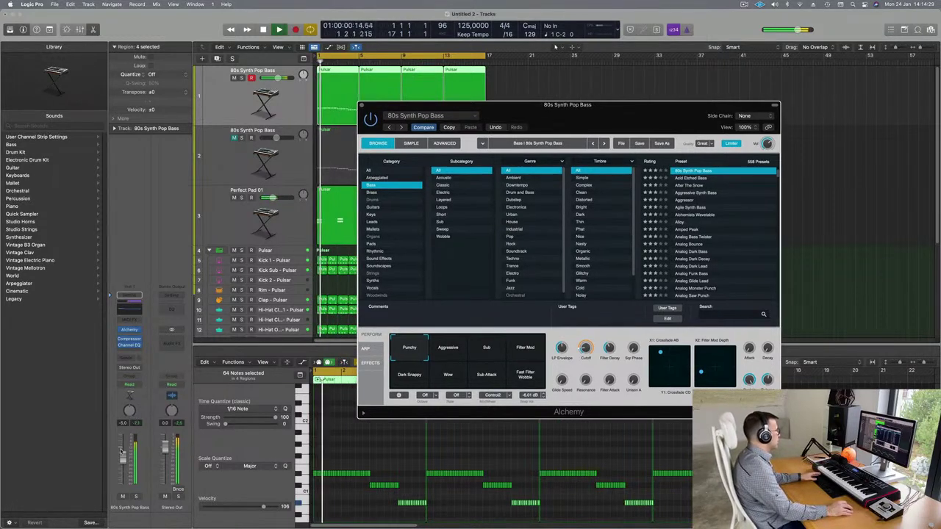
pyautogui.press('Return')
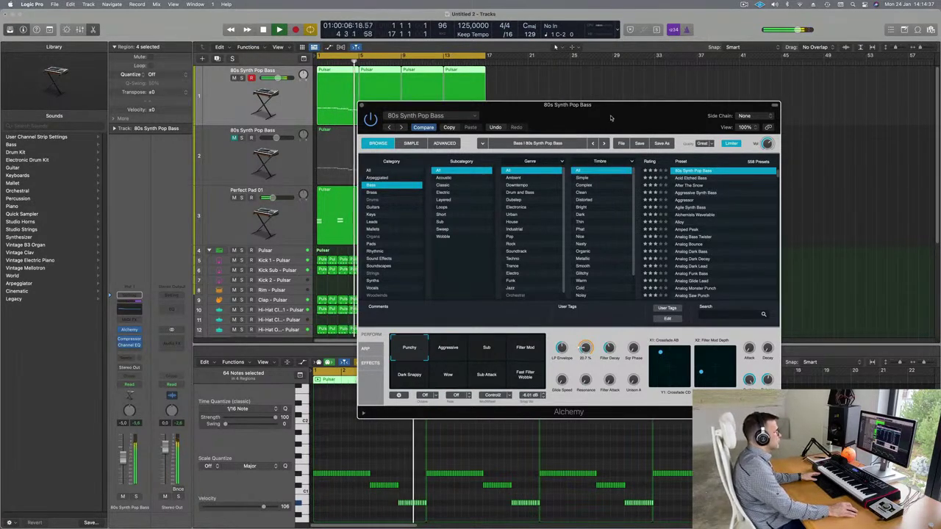
pyautogui.moveTo(609, 119); pyautogui.dragTo(540, 250)
pyautogui.click(292, 236)
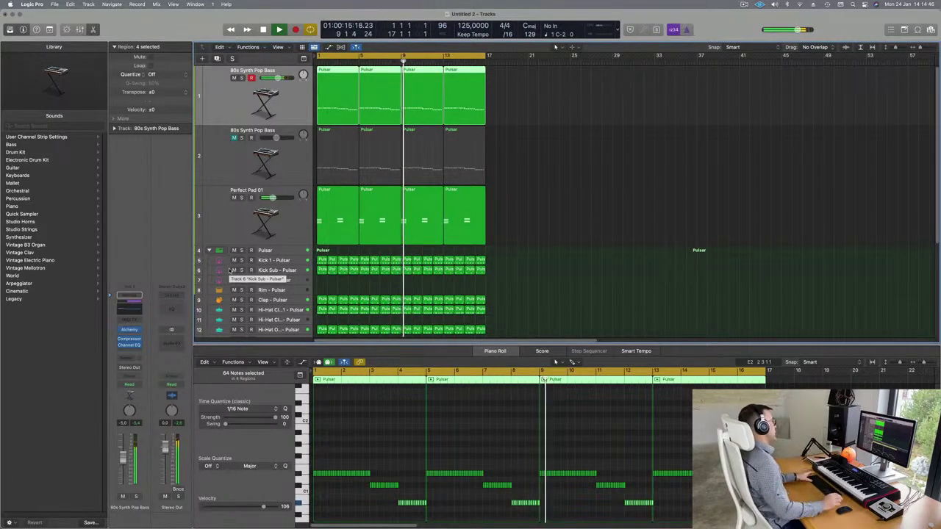
# Replay from the start and lower the 80s Synth Pop Bass track's volume.
pyautogui.press('Return')
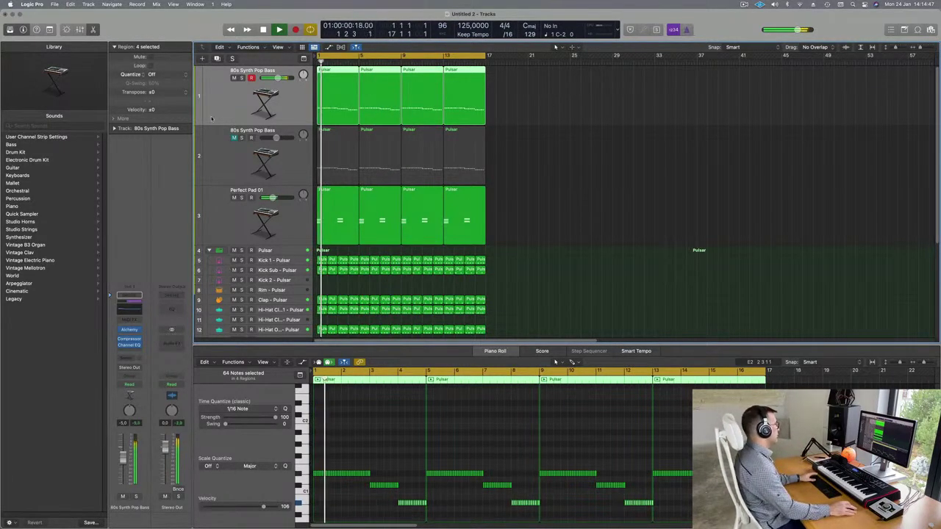
pyautogui.press('Return')
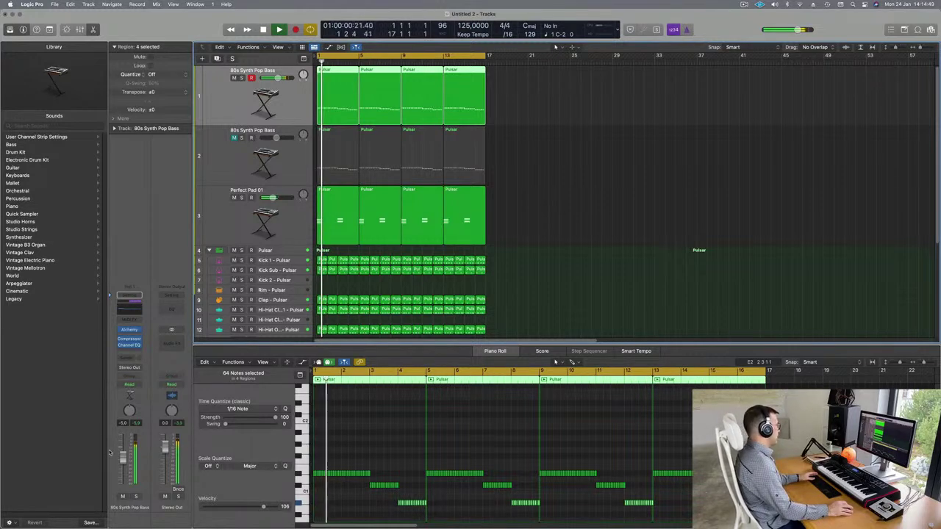
pyautogui.press('Return')
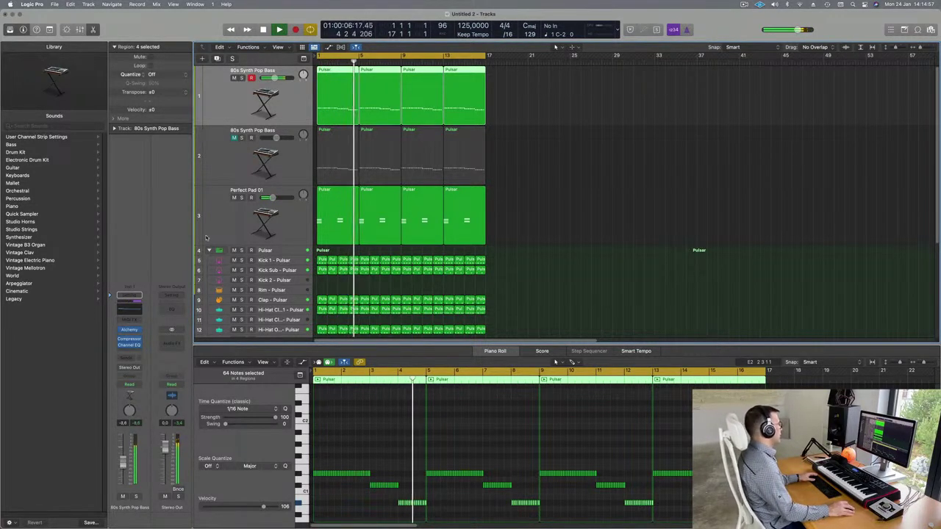
# Apply a 187 Hz, 12 dB/Oct low cut in the Perfect Pad 01 track's Channel EQ and raise its volume to -9.2 dB.
pyautogui.click(208, 234)
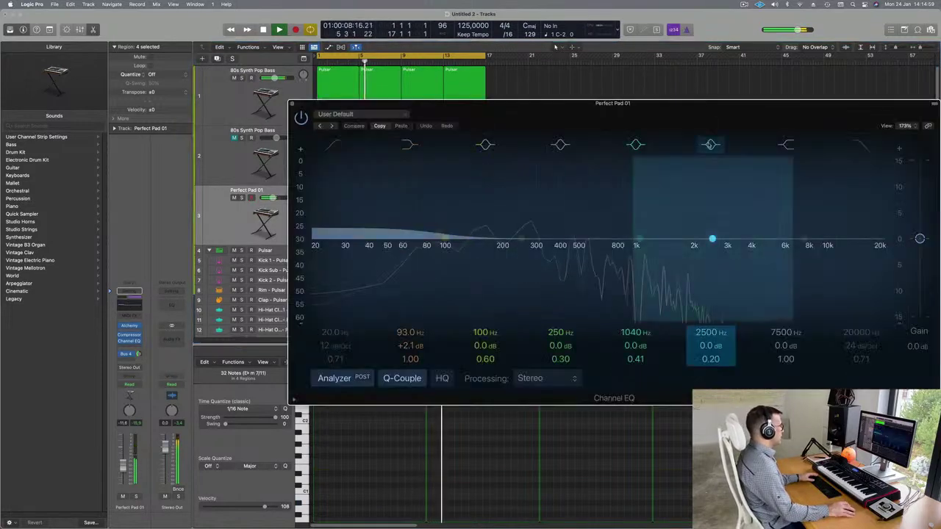
pyautogui.moveTo(441, 247); pyautogui.dragTo(502, 245)
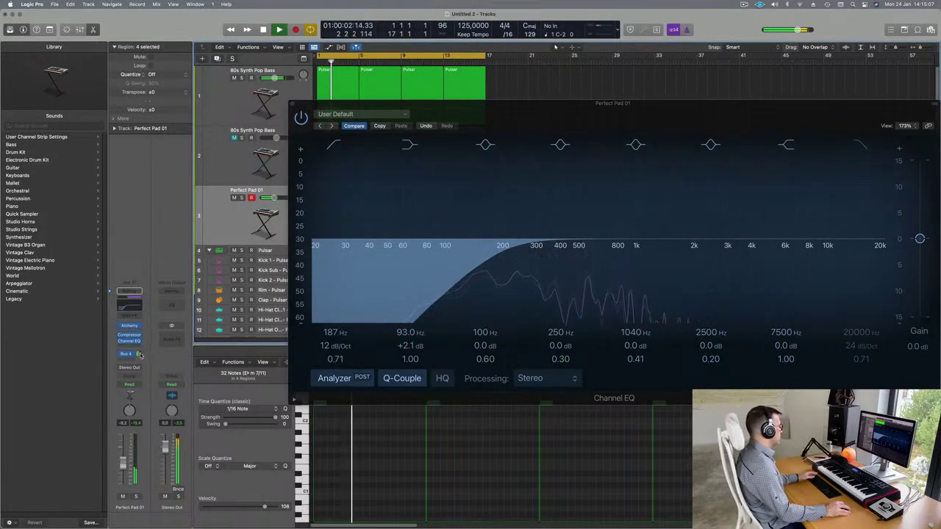
pyautogui.click(127, 353)
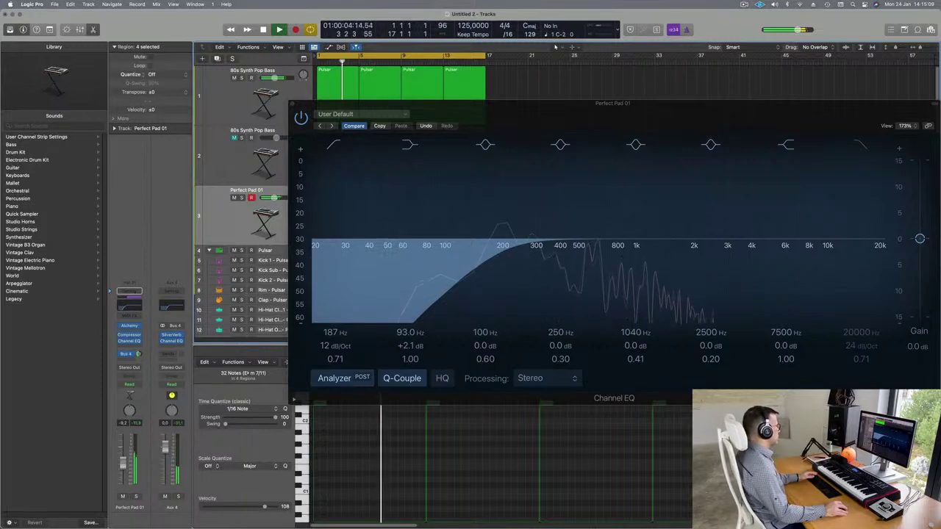
pyautogui.click(294, 104)
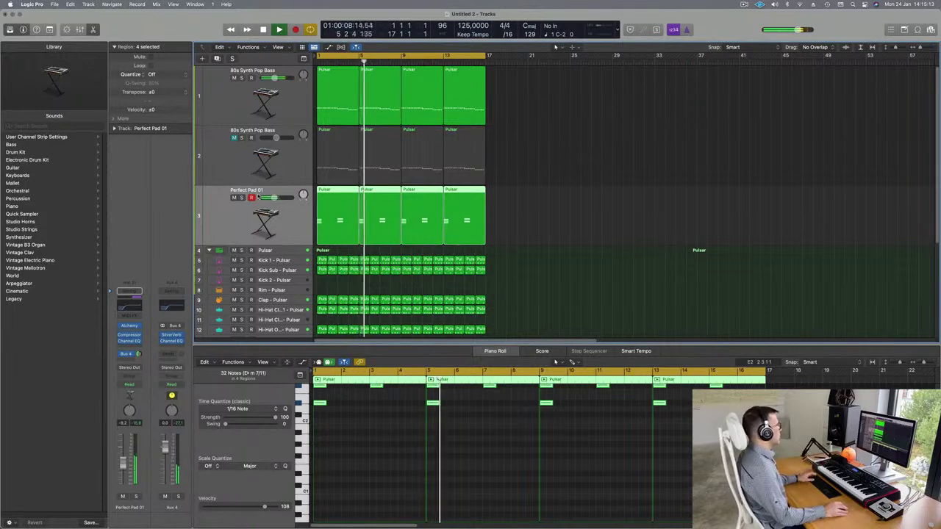
# Move the first Tom Mid region to bar 1 of the Perc 1 track.
pyautogui.scroll(-2, 367, 161)
pyautogui.press('Return')
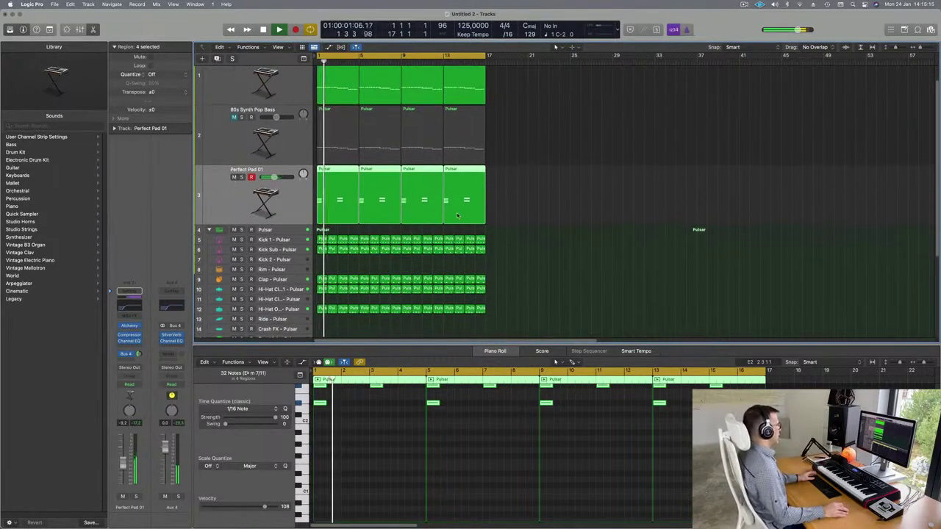
pyautogui.scroll(-5, 385, 224)
pyautogui.press('Return')
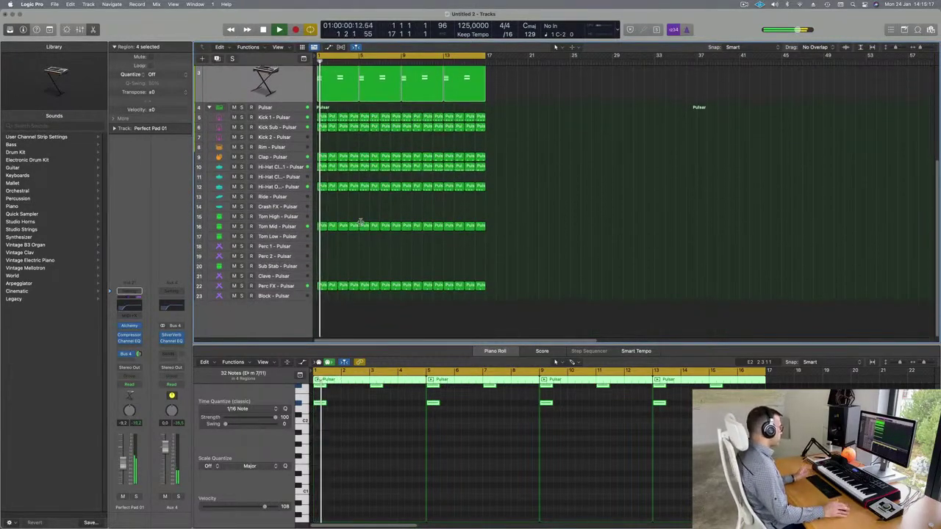
pyautogui.moveTo(320, 229); pyautogui.dragTo(322, 246)
# Arrange three D#1 notes in the Perc 1 region on the last sixteenth of beats 1, 2 and 3.
pyautogui.keyDown('ctrl'); pyautogui.keyDown('alt'); pyautogui.click(335, 471); pyautogui.keyUp('alt'); pyautogui.keyUp('ctrl')
pyautogui.hscroll(-6, 372, 473)
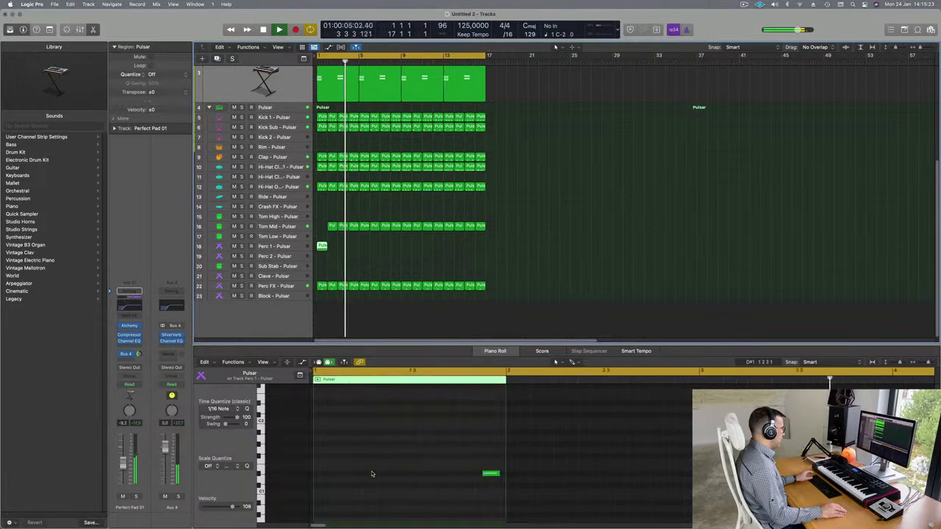
pyautogui.click(492, 474)
pyautogui.moveTo(491, 475); pyautogui.dragTo(406, 477)
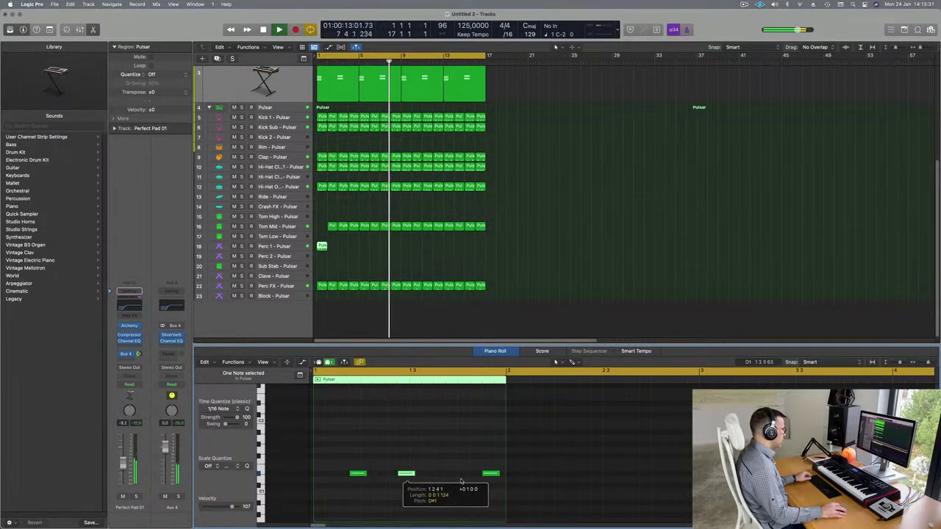
pyautogui.moveTo(490, 475); pyautogui.dragTo(454, 474)
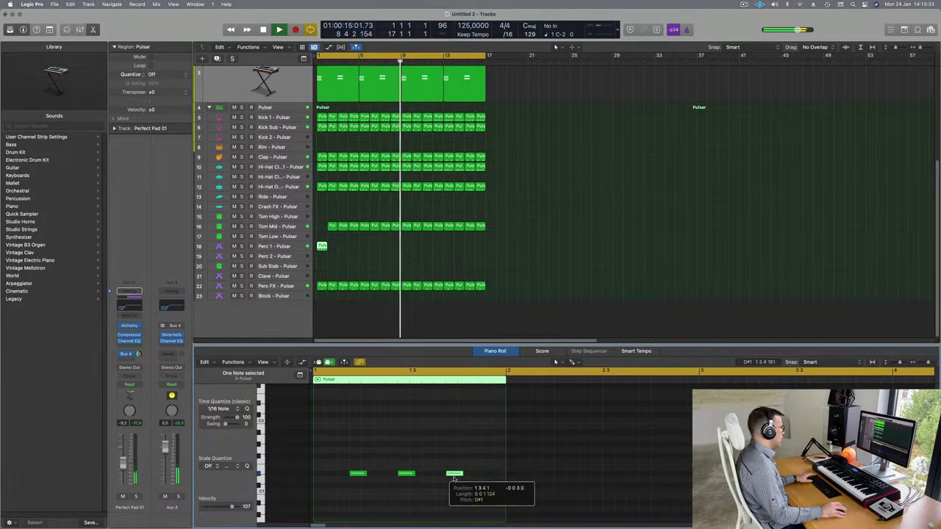
# Copy the second Tom Mid region back to bar 1 and raise the Perc 1 track's volume to -7.8 dB.
pyautogui.click(332, 227)
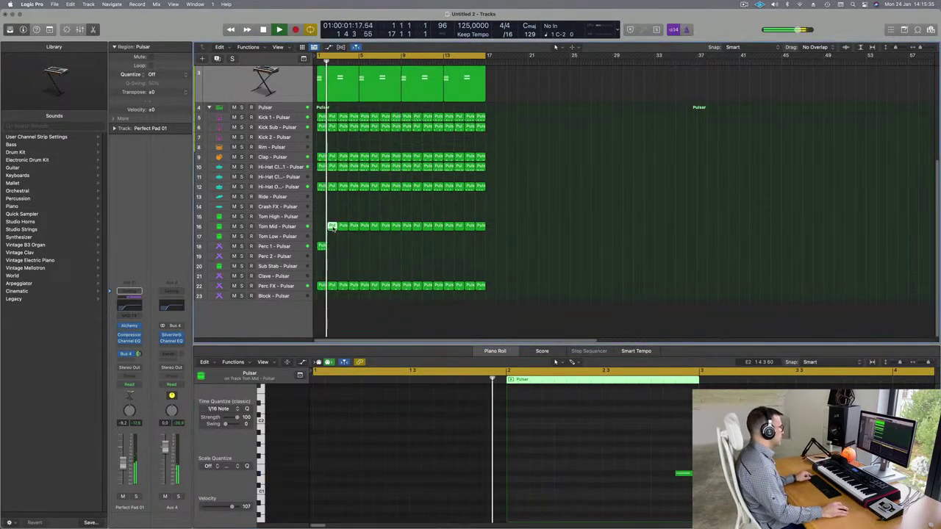
pyautogui.click(322, 246)
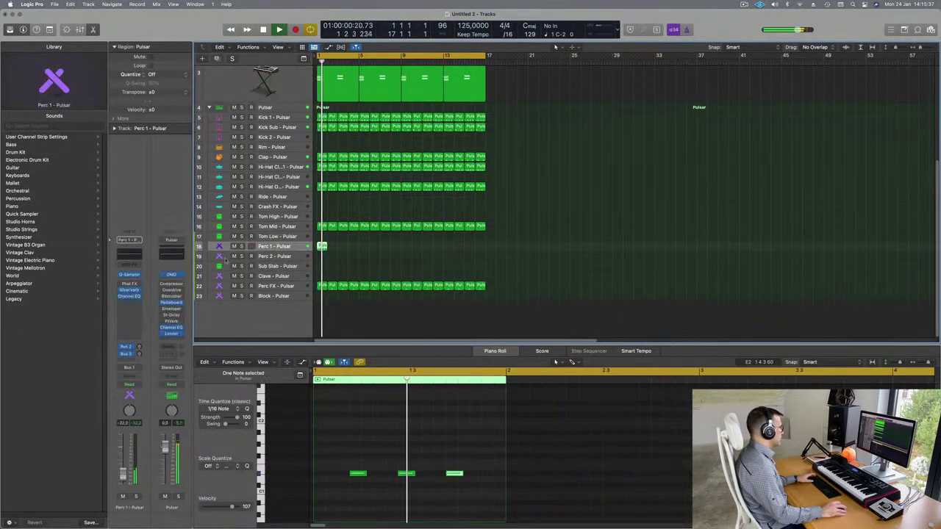
pyautogui.press('space')
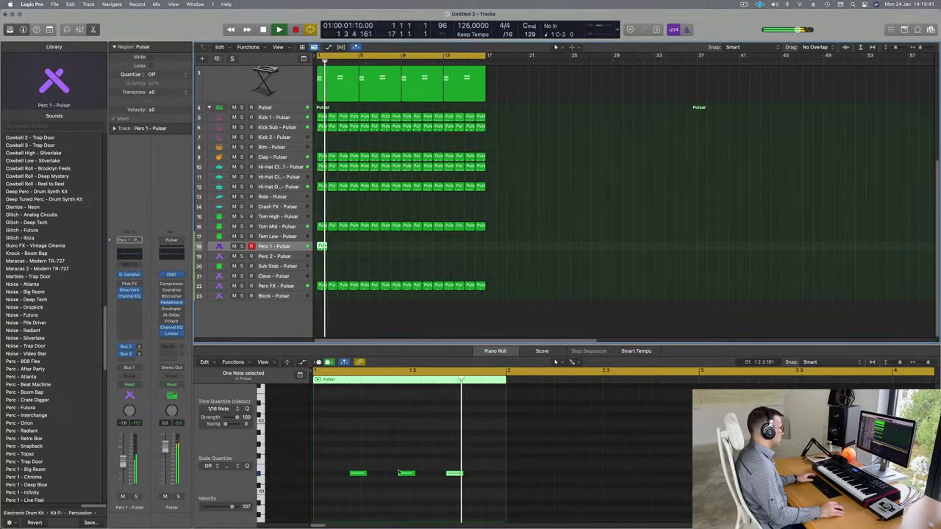
# Transpose the three Perc 1 notes up two octaves and repeat the region across all 16 bars.
pyautogui.moveTo(336, 458); pyautogui.dragTo(514, 488)
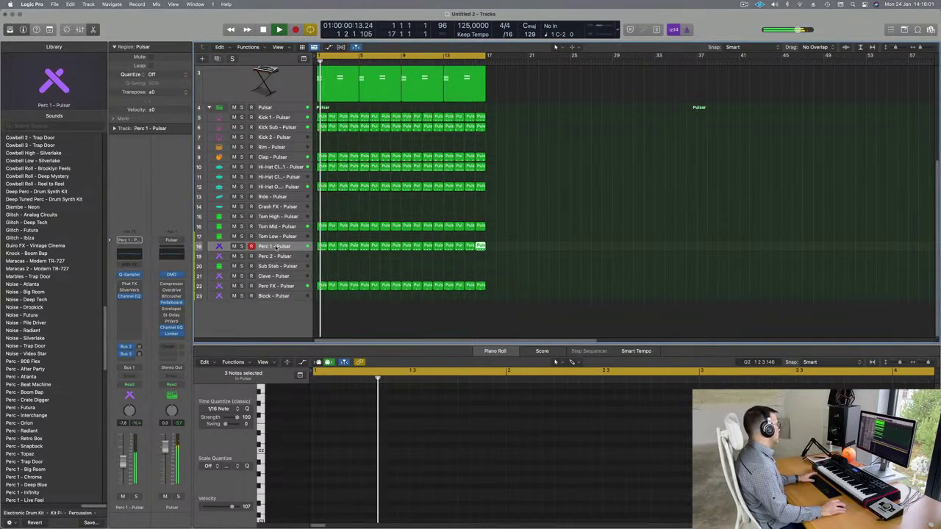
pyautogui.press('space')
# Load the Perc - Crate Digger sound on the Perc 1 track and play it back.
pyautogui.scroll(-5, 79, 310)
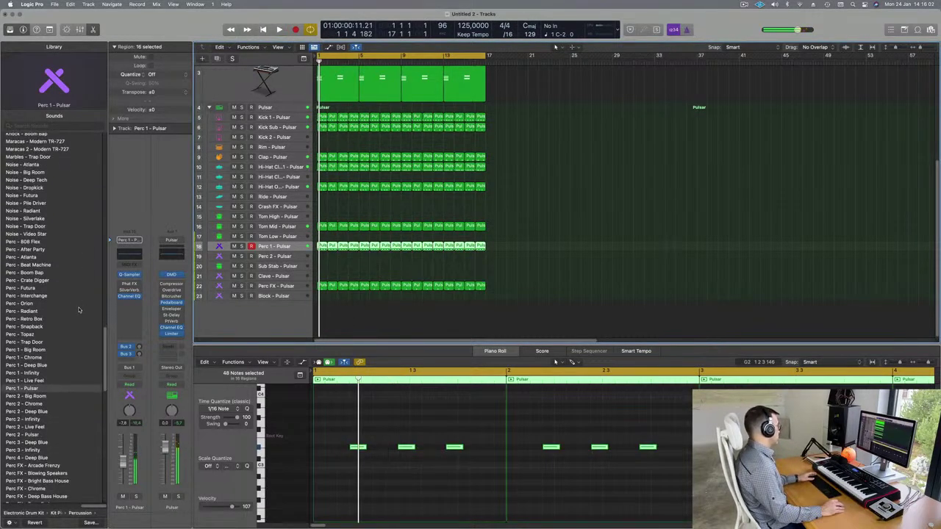
pyautogui.click(22, 280)
pyautogui.press('space')
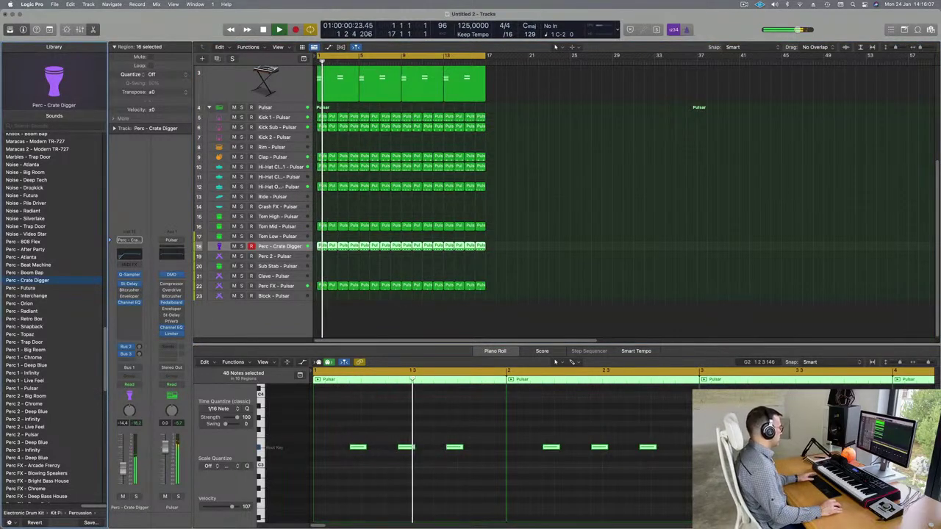
# Move the third percussion note in bar 1 two sixteenths later and replace the other 15 regions with copies of bar 1.
pyautogui.click(436, 433)
pyautogui.press('space')
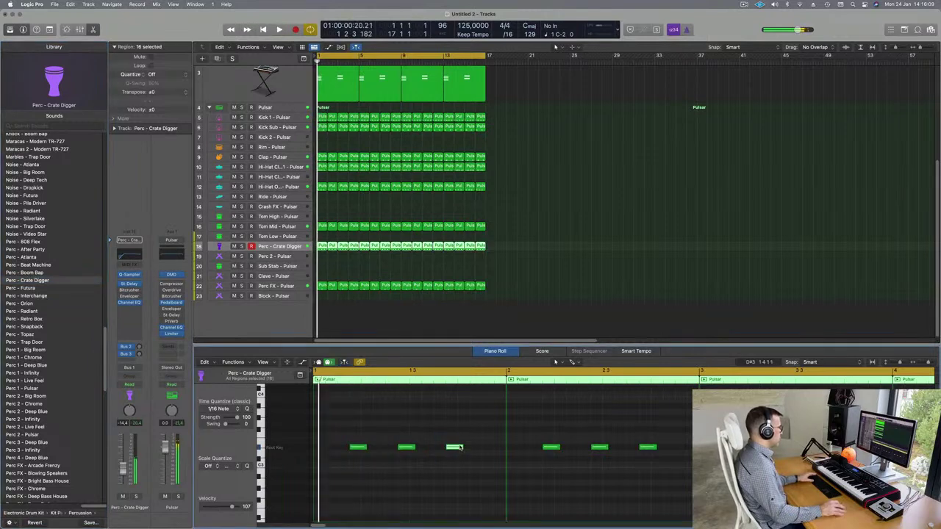
pyautogui.click(458, 447)
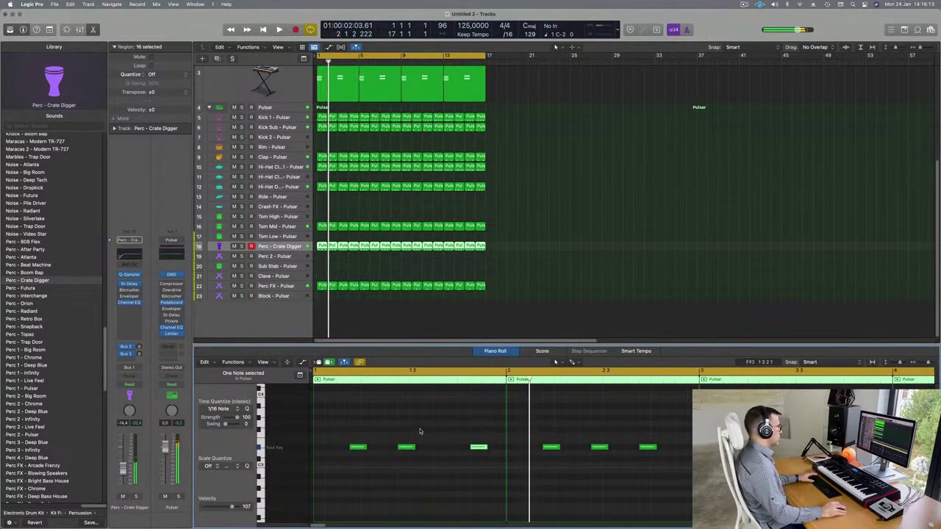
pyautogui.moveTo(502, 245); pyautogui.dragTo(335, 267)
pyautogui.press('Delete')
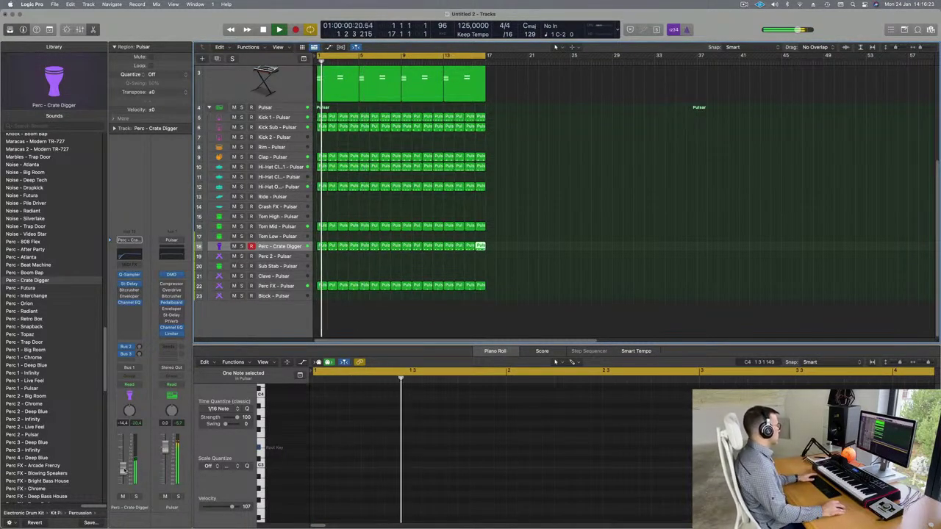
# Select all 16 percussion regions, try their notes an octave lower and return them to the original pitch.
pyautogui.moveTo(541, 241); pyautogui.dragTo(421, 254)
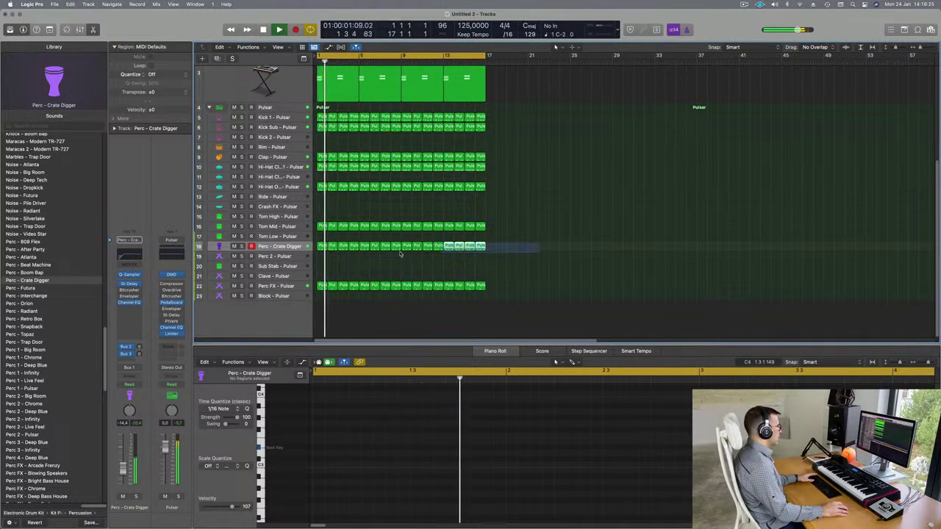
pyautogui.moveTo(322, 255); pyautogui.dragTo(318, 255)
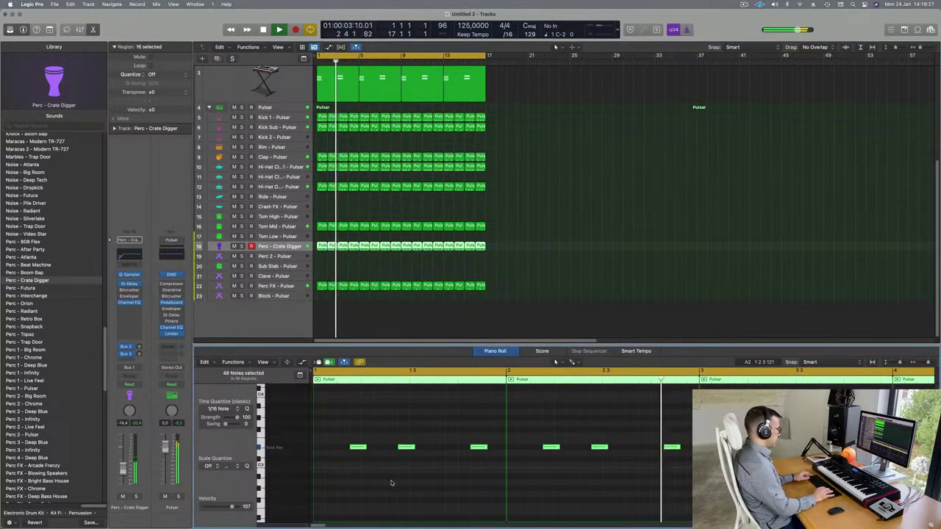
pyautogui.hotkey('shift', 'alt', 'Down')
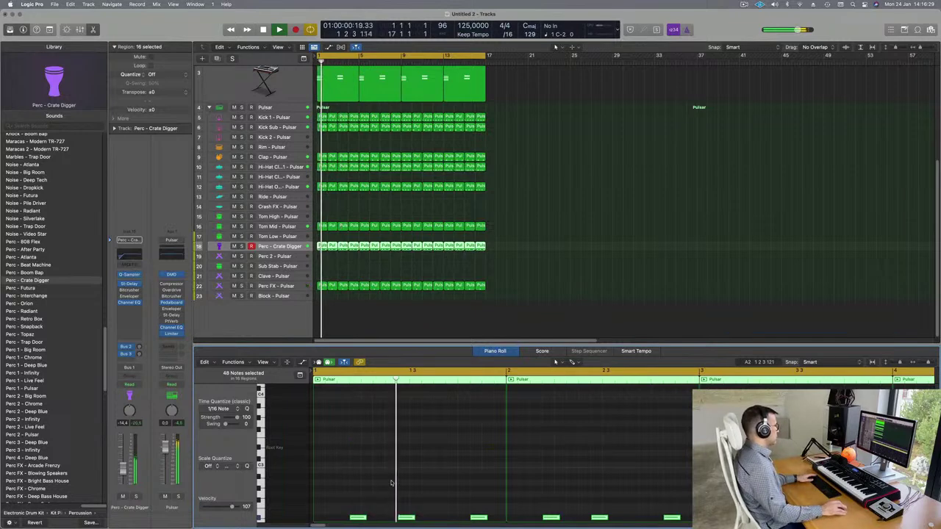
pyautogui.hotkey('shift', 'alt', 'Up')
# Audition percussion sounds such as Interchange, Radiant and Big Room, and load Perc 1 - Live Feel on the percussion track.
pyautogui.click(27, 289)
pyautogui.click(27, 296)
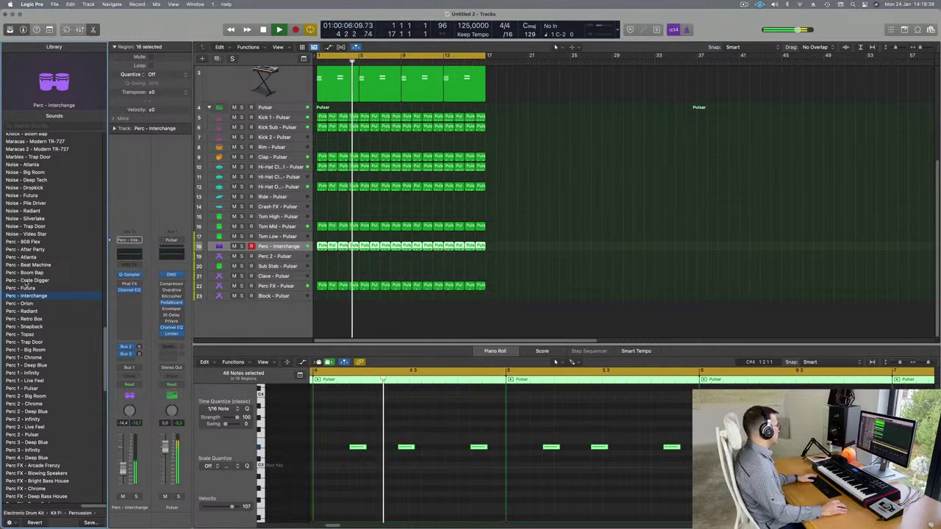
pyautogui.click(22, 304)
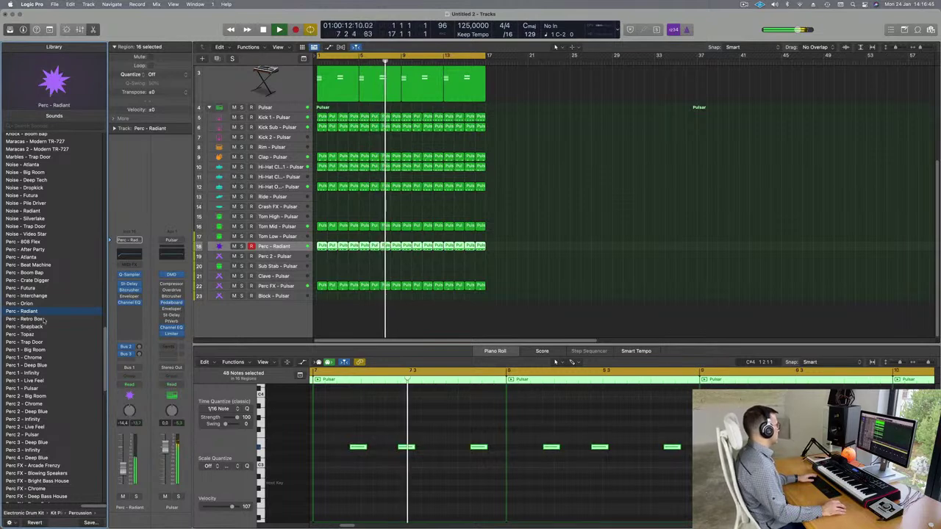
pyautogui.click(29, 350)
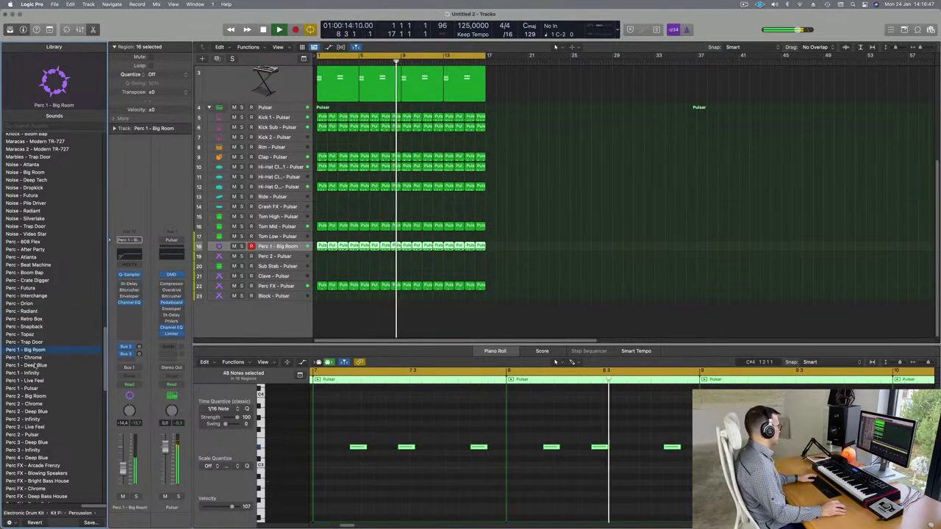
pyautogui.click(34, 358)
pyautogui.scroll(-3, 37, 364)
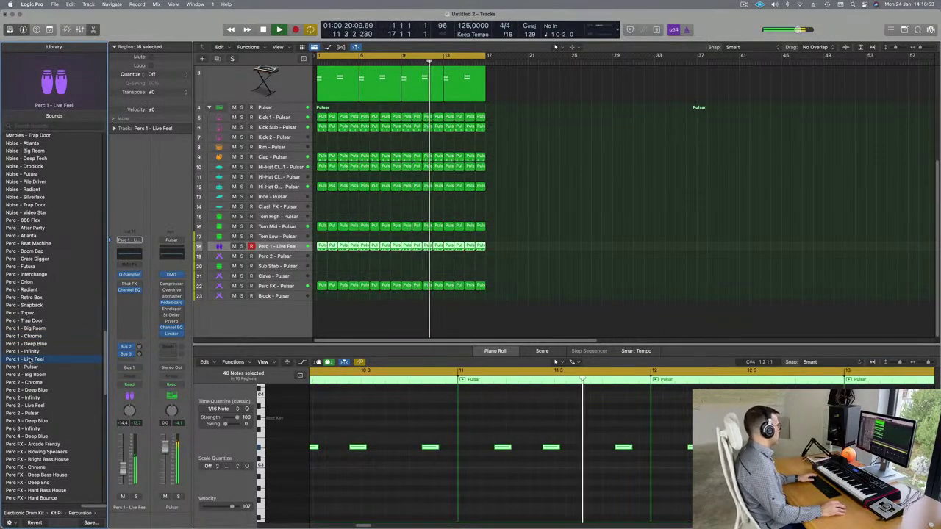
# Play the arrangement from the start and lower the Perc 1 - Live Feel track's volume to -19,5 dB.
pyautogui.click(431, 269)
pyautogui.press('Return')
pyautogui.click(322, 246)
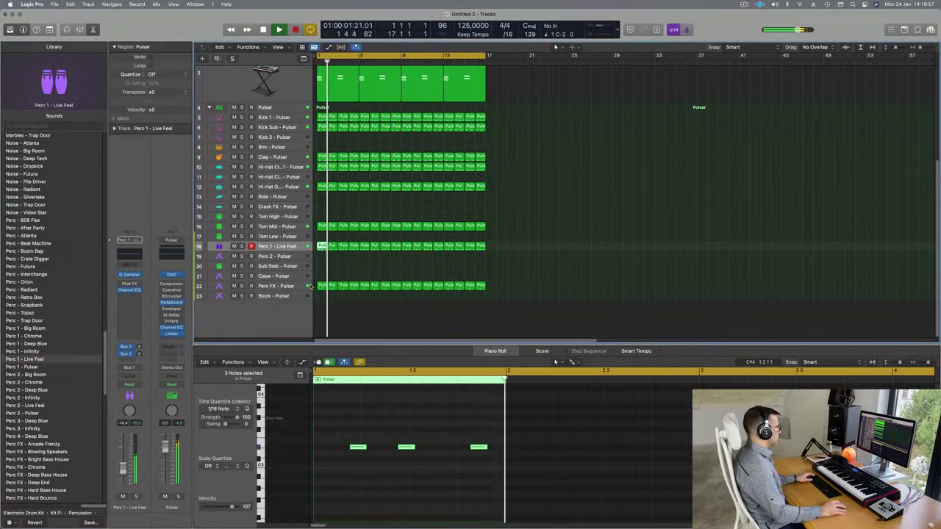
pyautogui.press('super+Left')
pyautogui.click(537, 273)
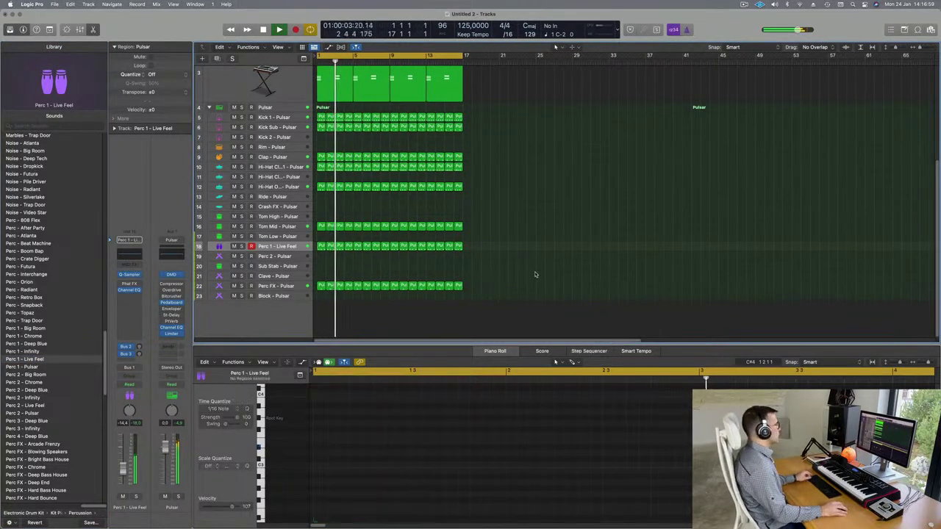
pyautogui.press('super+Right')
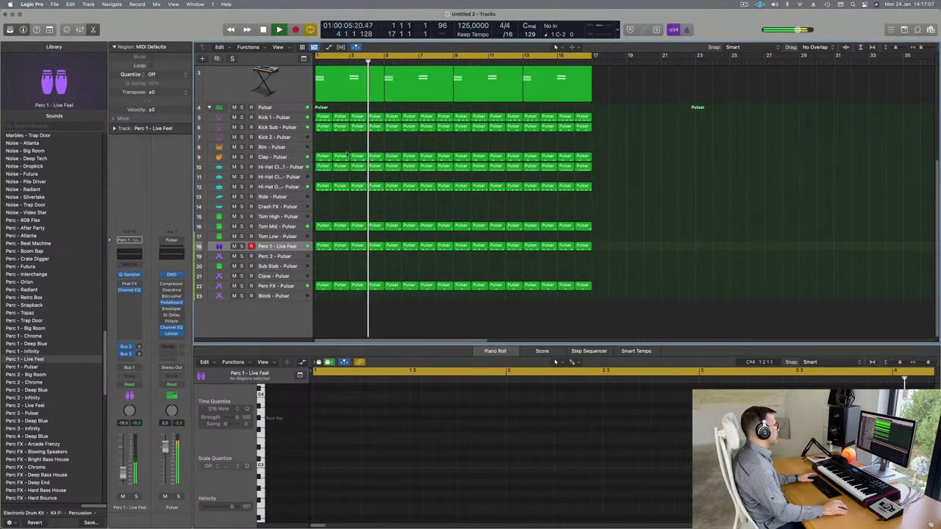
# Copy the bar 1 Kick 1 region onto the Rim track and play it back.
pyautogui.click(322, 117)
pyautogui.moveTo(322, 118)
pyautogui.mouseDown()
pyautogui.moveTo(323, 147)
pyautogui.moveTo(341, 117)
pyautogui.moveTo(323, 118)
pyautogui.mouseUp()
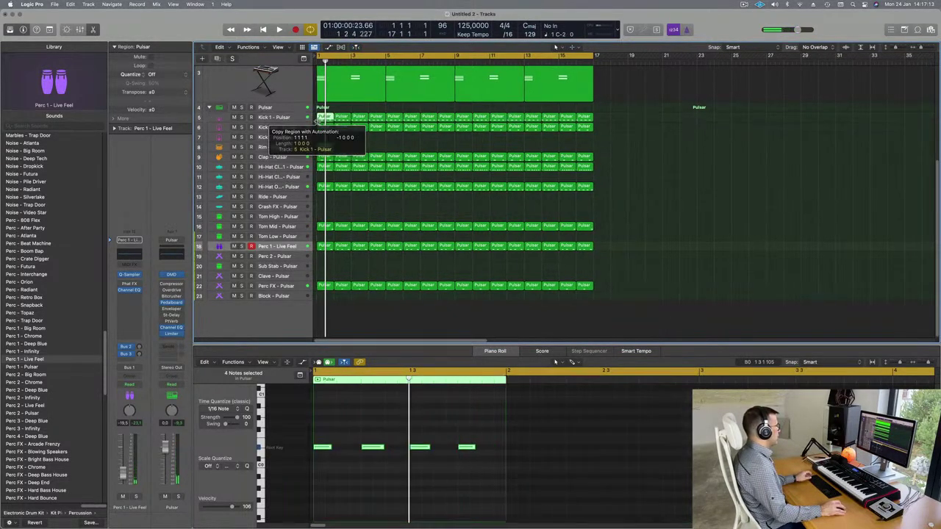
pyautogui.click(324, 148)
pyautogui.press('space')
pyautogui.moveTo(327, 438); pyautogui.dragTo(594, 479)
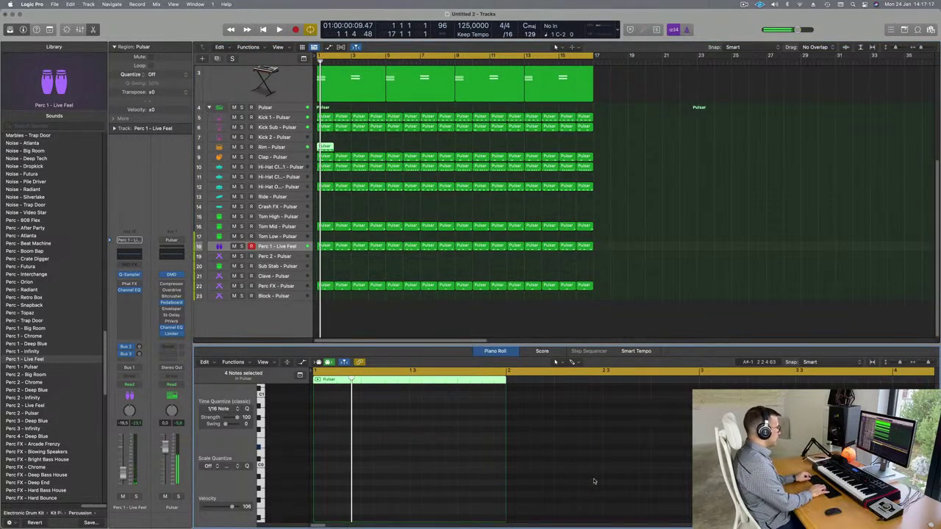
pyautogui.press('space')
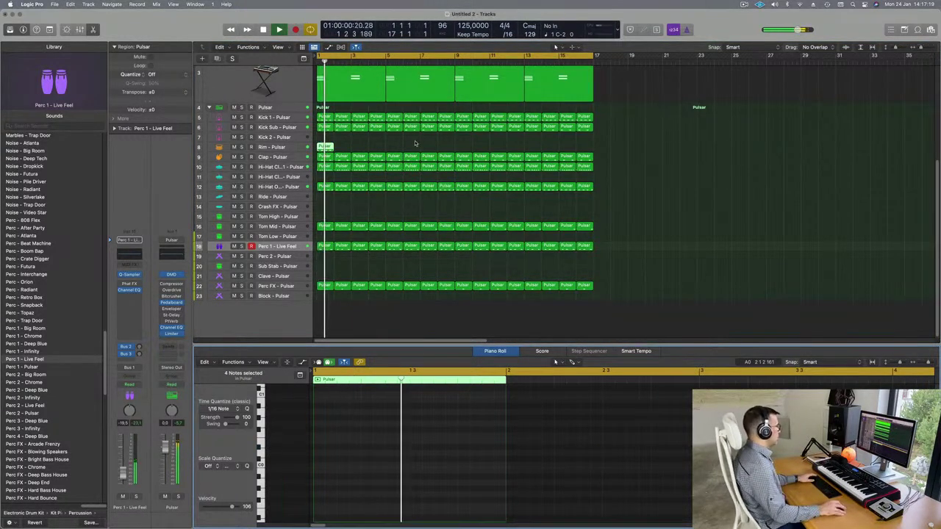
# Raise the four copied notes in the Rim region to D#3, shift them one sixteenth later and listen.
pyautogui.press('space')
pyautogui.press('space')
pyautogui.click(346, 146)
pyautogui.click(329, 150)
pyautogui.press('space')
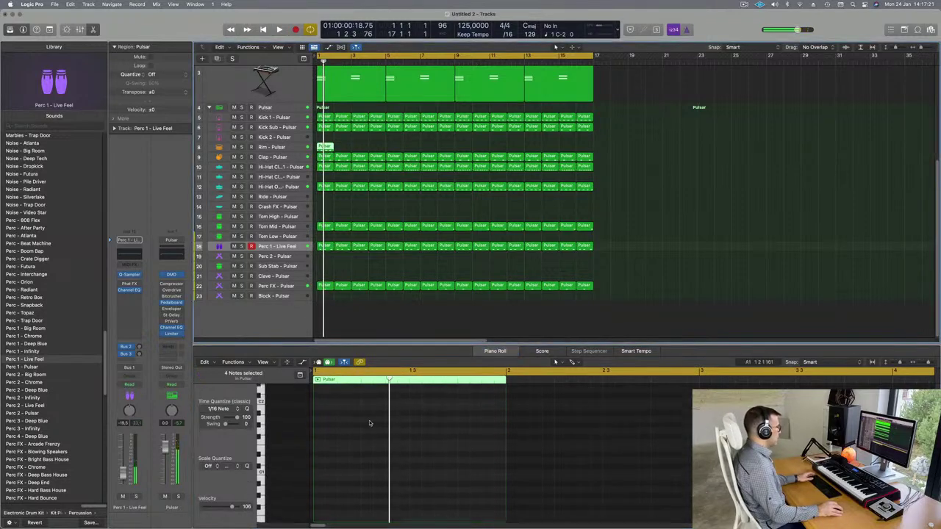
pyautogui.scroll(1, 370, 423)
pyautogui.press('space')
pyautogui.moveTo(324, 430); pyautogui.dragTo(336, 430)
pyautogui.press('space')
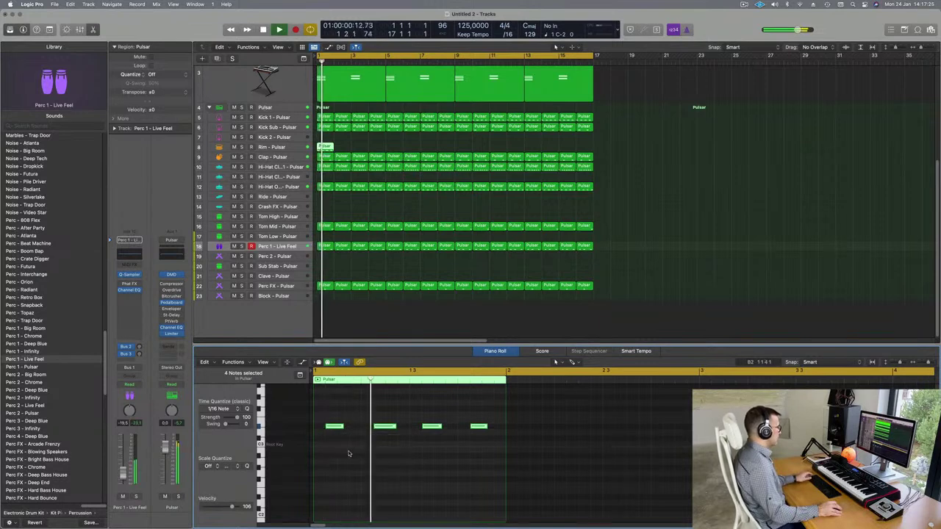
pyautogui.press('space')
pyautogui.press('space')
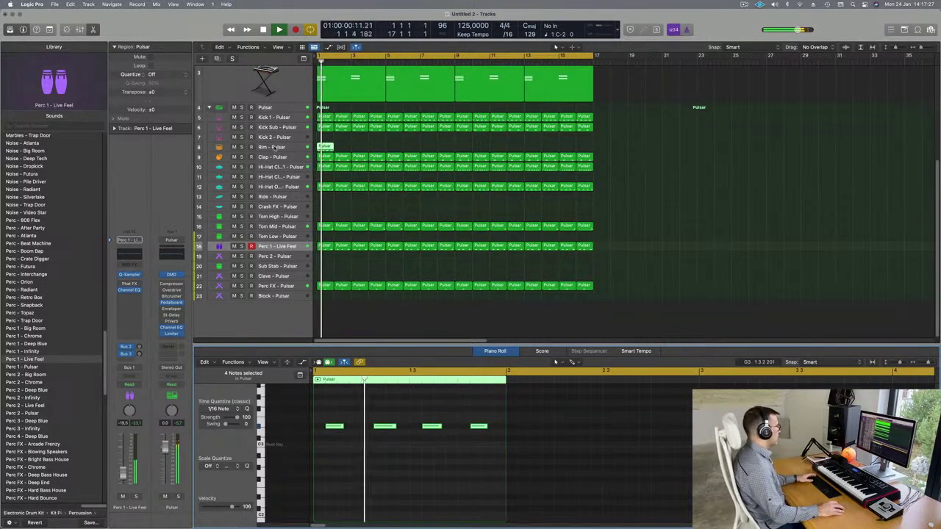
# Select the Rim track and duplicate its four bar 1 notes one sixteenth later on D#3.
pyautogui.click(275, 146)
pyautogui.press('space')
pyautogui.press('space')
pyautogui.press('space')
pyautogui.press('space')
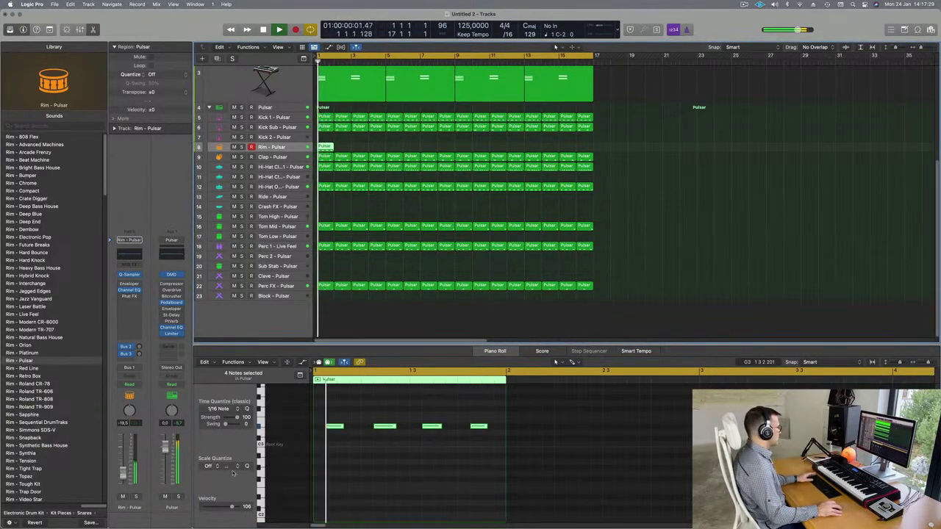
pyautogui.moveTo(336, 426); pyautogui.dragTo(343, 434)
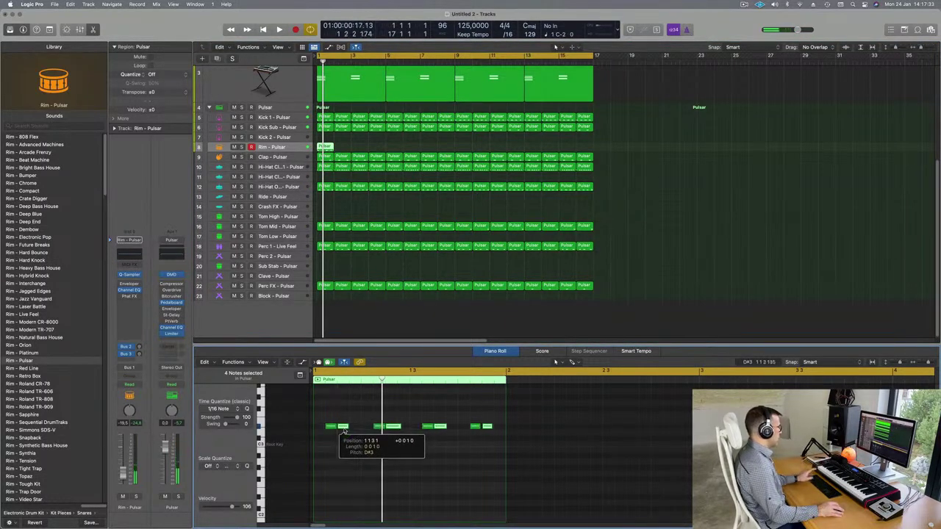
pyautogui.press('space')
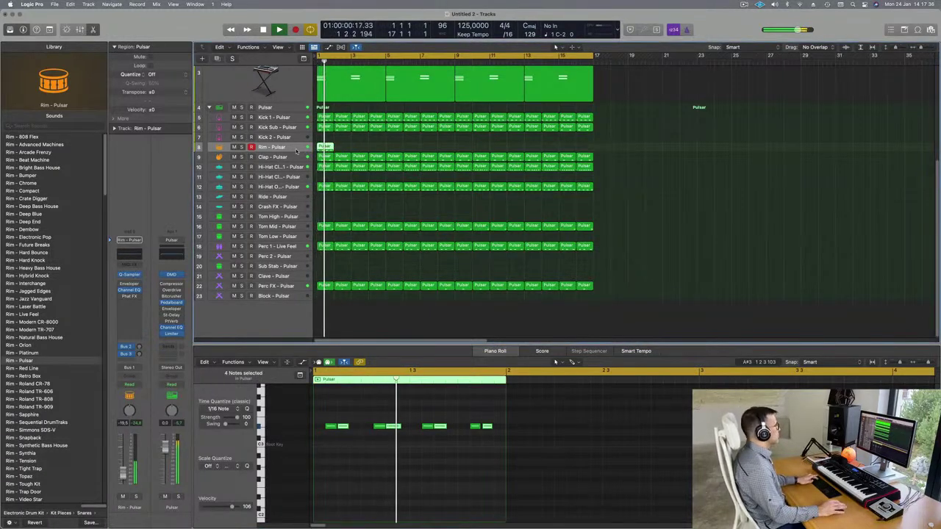
# Repeat the Rim region across all 16 bars and lower the track's volume to -21,0 dB.
pyautogui.press('super+r')
pyautogui.press('super+r')
pyautogui.press('super+r')
pyautogui.press('super+r')
pyautogui.press('super+r')
pyautogui.press('super+r')
pyautogui.press('super+r')
pyautogui.press('super+r')
pyautogui.press('super+r')
pyautogui.press('super+r')
pyautogui.press('super+r')
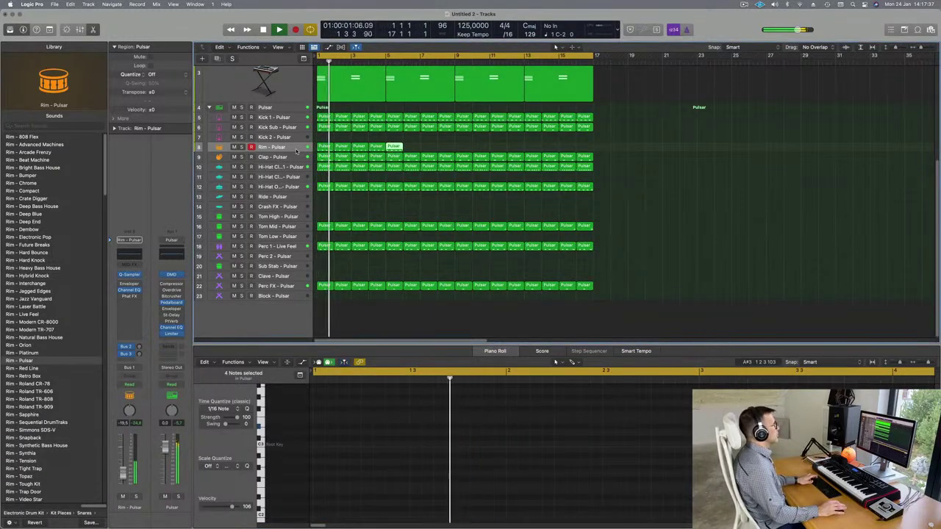
pyautogui.press('super+r')
pyautogui.press('super+r')
pyautogui.press('super+r')
pyautogui.press('super+r')
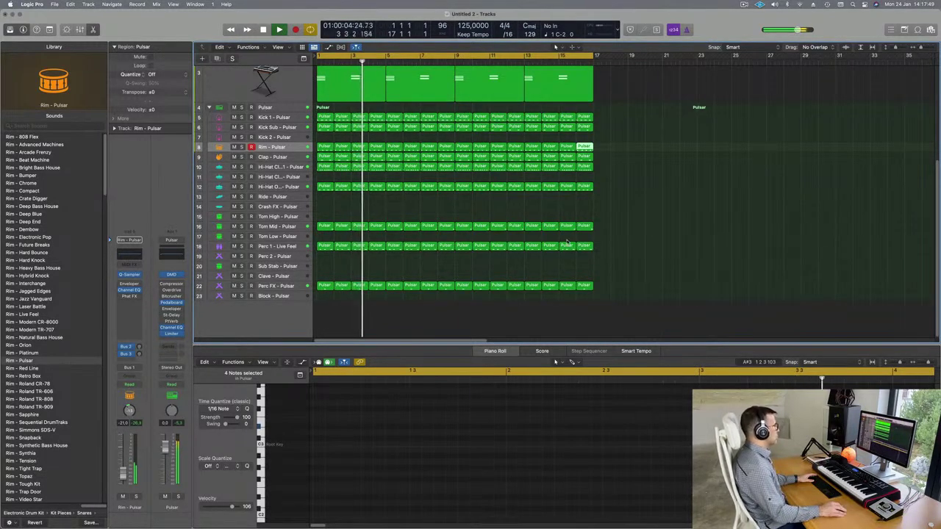
# Play back the arrangement while checking the bass and pad tracks, and duplicate the Perfect Pad 01 track with its settings.
pyautogui.scroll(5, 568, 245)
pyautogui.click(663, 142)
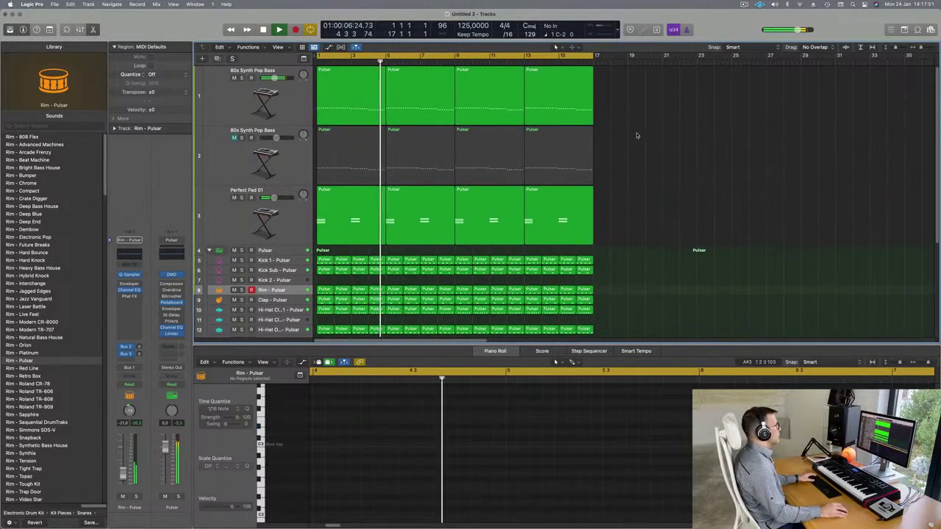
pyautogui.click(242, 217)
pyautogui.click(242, 109)
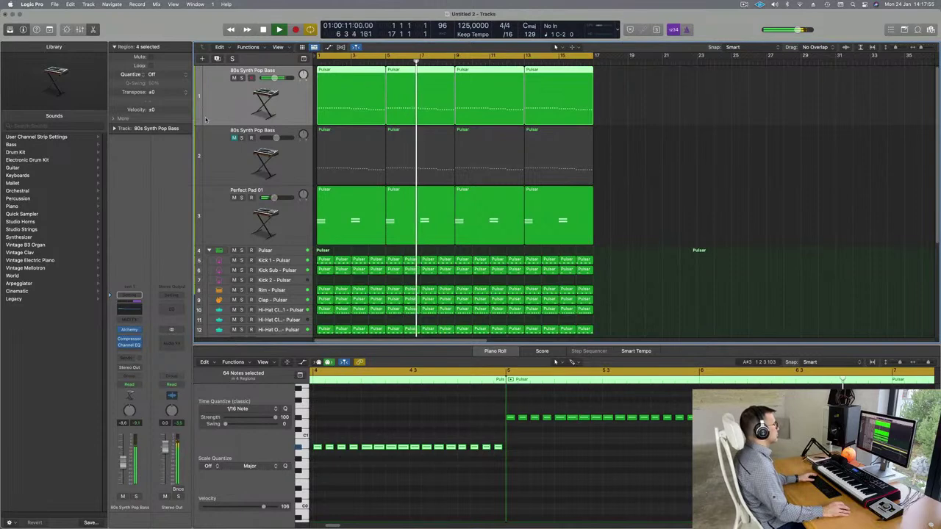
pyautogui.click(237, 206)
pyautogui.press('space')
pyautogui.press('space')
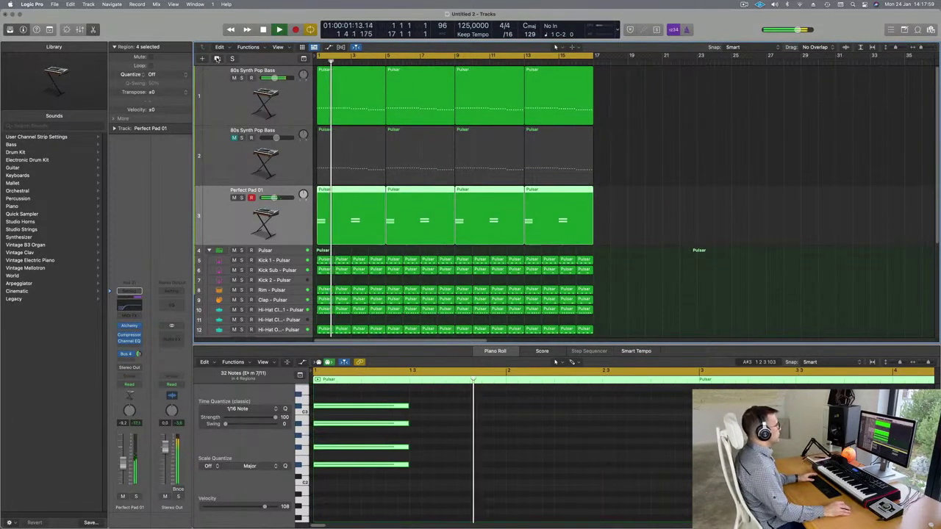
pyautogui.press('Return')
pyautogui.press('super+d')
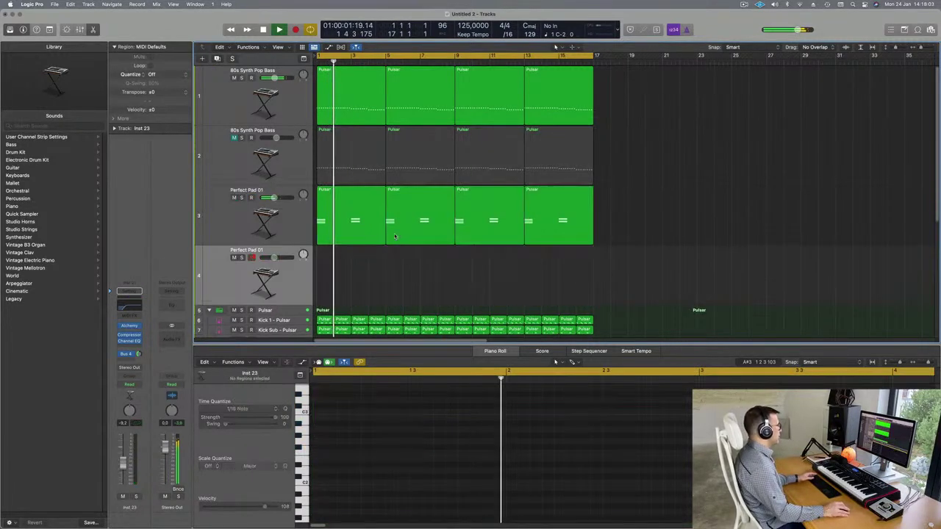
# Copy the first four-bar Perfect Pad 01 region onto the duplicated track.
pyautogui.click(345, 220)
pyautogui.scroll(-4, 492, 443)
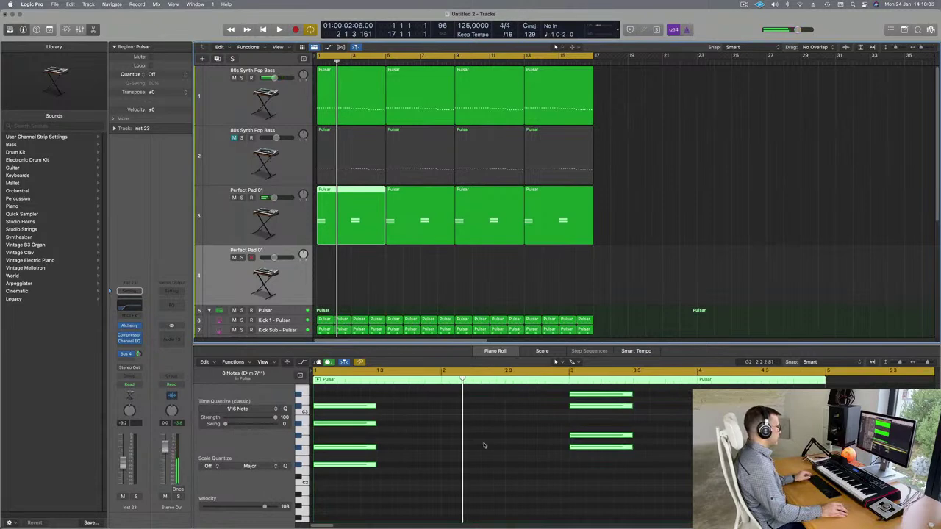
pyautogui.press('super+a')
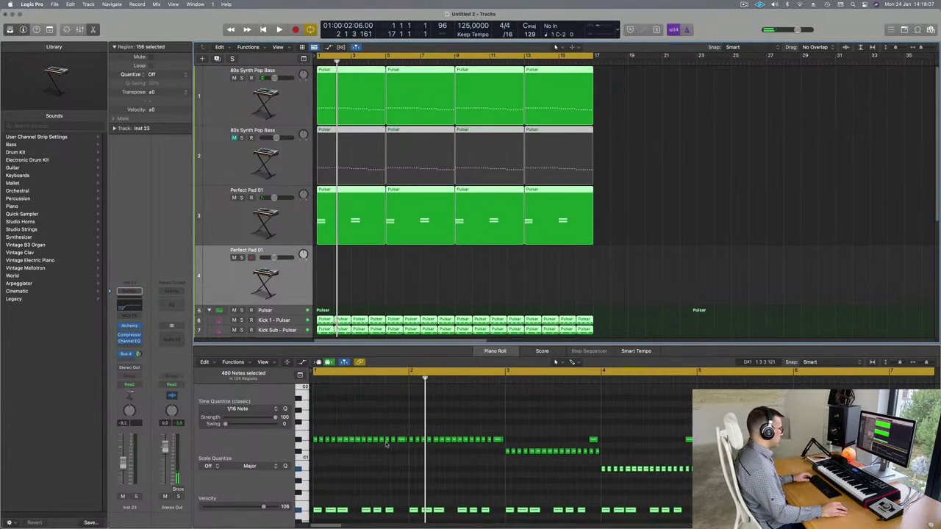
pyautogui.click(522, 267)
pyautogui.moveTo(361, 219); pyautogui.dragTo(360, 280)
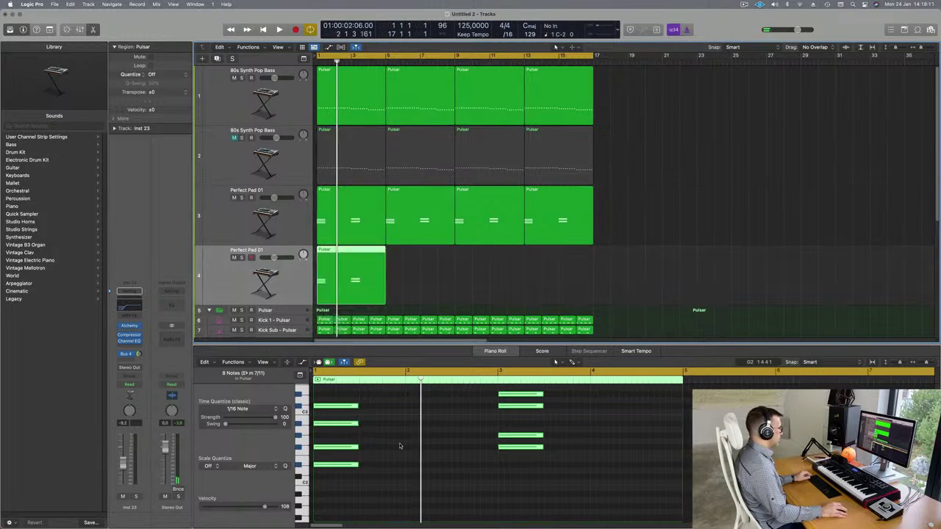
# Lengthen all chord notes in the copied pad region so each chord lasts two full bars.
pyautogui.press('super+a')
pyautogui.moveTo(429, 264); pyautogui.dragTo(385, 278)
pyautogui.scroll(1, 373, 462)
pyautogui.click(380, 466)
pyautogui.scroll(5, 380, 466)
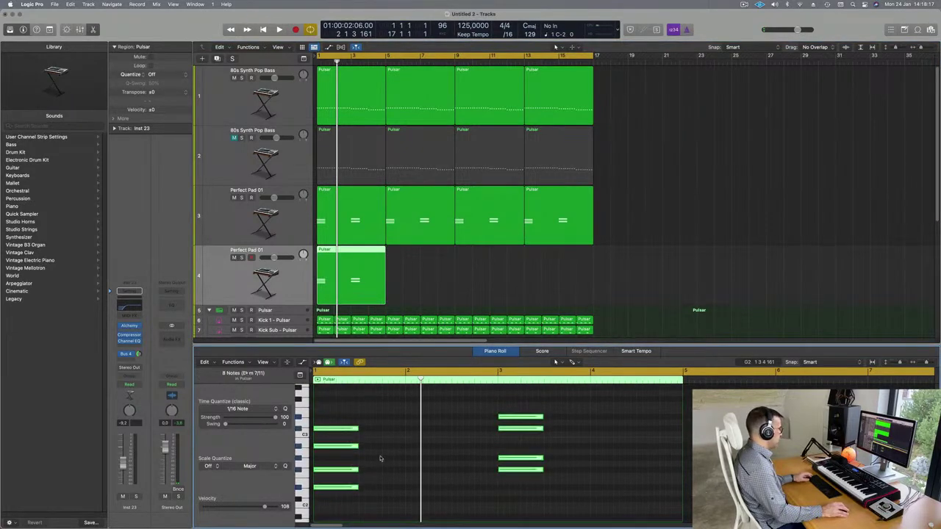
pyautogui.moveTo(356, 428); pyautogui.dragTo(496, 437)
pyautogui.press('space')
pyautogui.press('space')
# Repeat the sustained chord region three times to fill all 16 bars and play it back.
pyautogui.moveTo(444, 273); pyautogui.dragTo(341, 286)
pyautogui.press('super+r')
pyautogui.press('super+r')
pyautogui.press('super+r')
pyautogui.press('space')
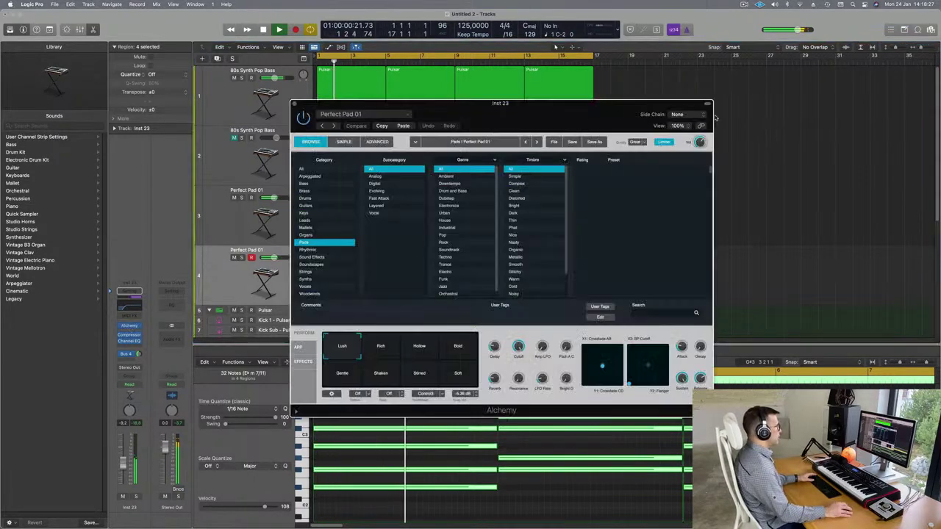
# Open Alchemy on the duplicated pad track, browse the Arpeggiated category, load the Super Soft preset and play it back.
pyautogui.click(128, 327)
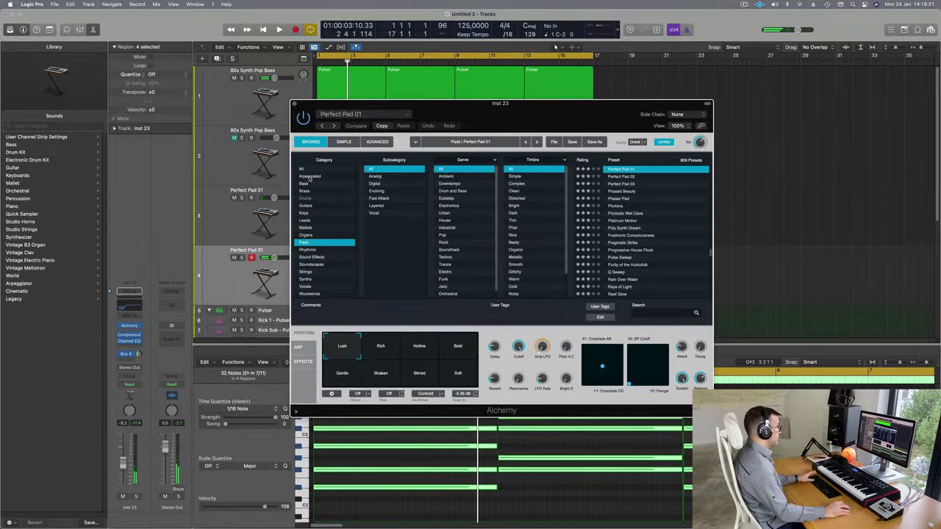
pyautogui.click(309, 179)
pyautogui.moveTo(582, 153); pyautogui.dragTo(554, 153)
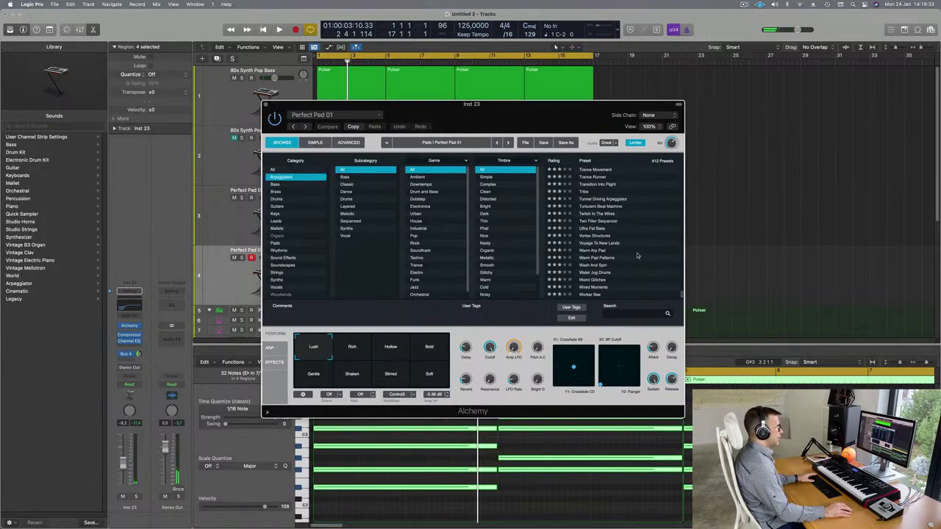
pyautogui.scroll(10, 637, 256)
pyautogui.moveTo(540, 118); pyautogui.dragTo(725, 121)
pyautogui.press('space')
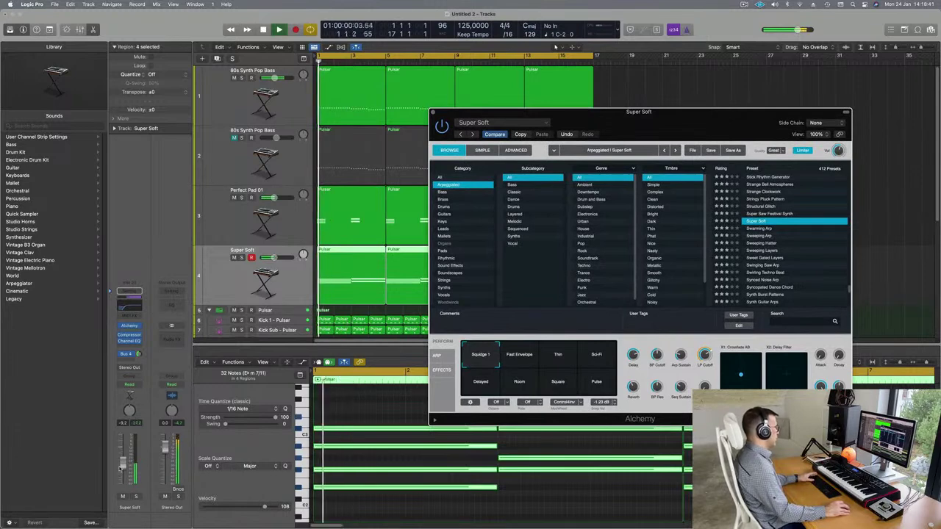
# Load the Stringy Pluck Pattern preset in Alchemy, play it back and set the track's volume to -5,0 dB.
pyautogui.press('space')
pyautogui.click(763, 201)
pyautogui.press('space')
pyautogui.moveTo(673, 119); pyautogui.dragTo(669, 81)
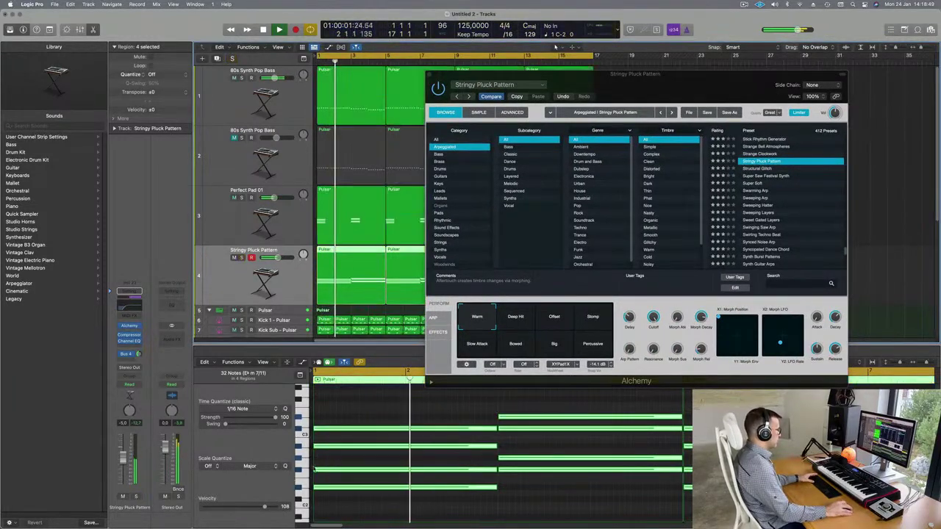
# Try the Stick Rhythm Generator preset in Alchemy, and load the Star Bugs preset during playback.
pyautogui.scroll(-1, 791, 213)
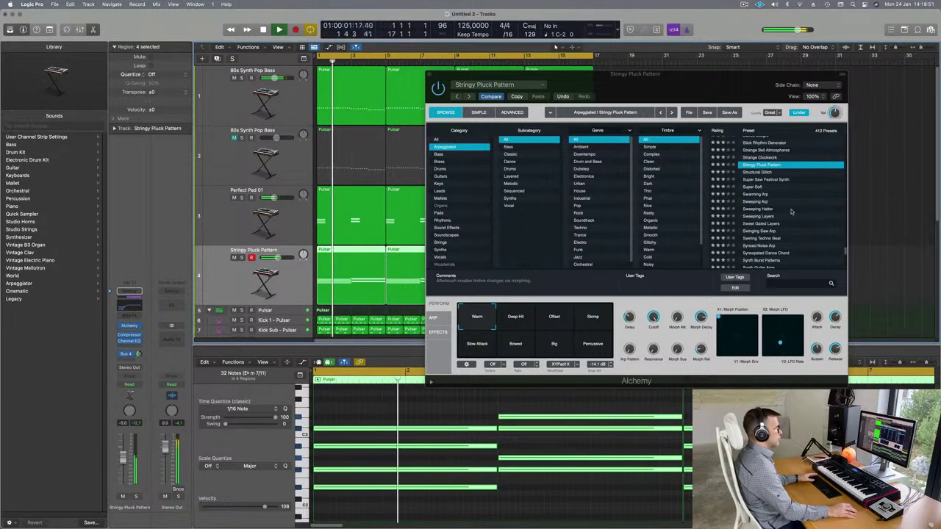
pyautogui.scroll(5, 791, 213)
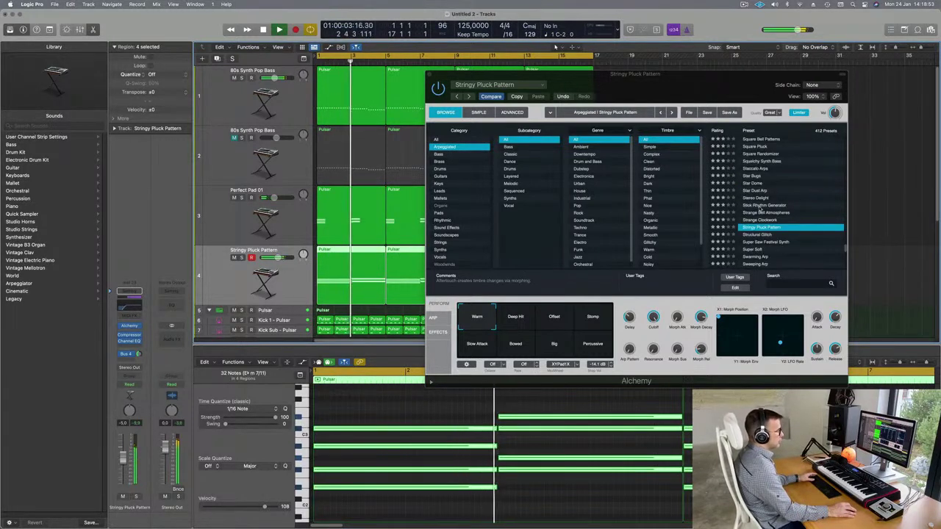
pyautogui.click(801, 205)
pyautogui.scroll(1, 797, 202)
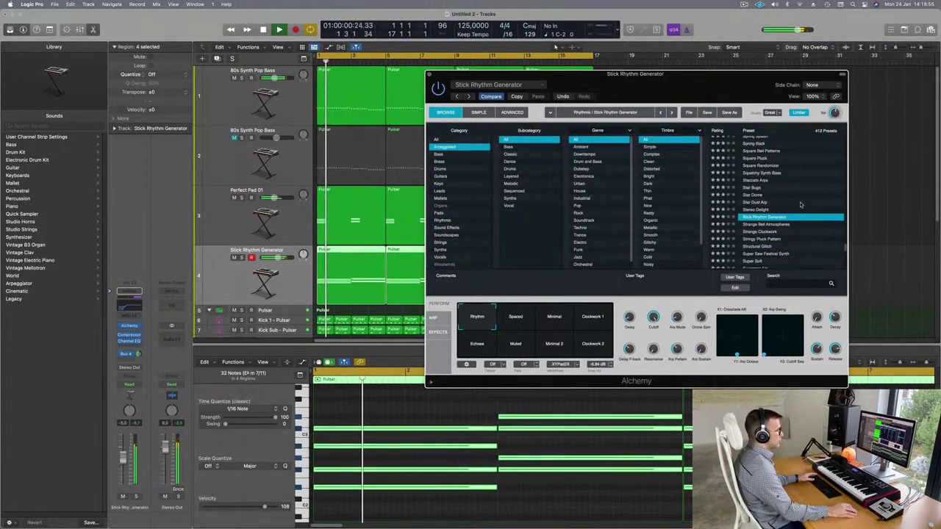
pyautogui.click(789, 187)
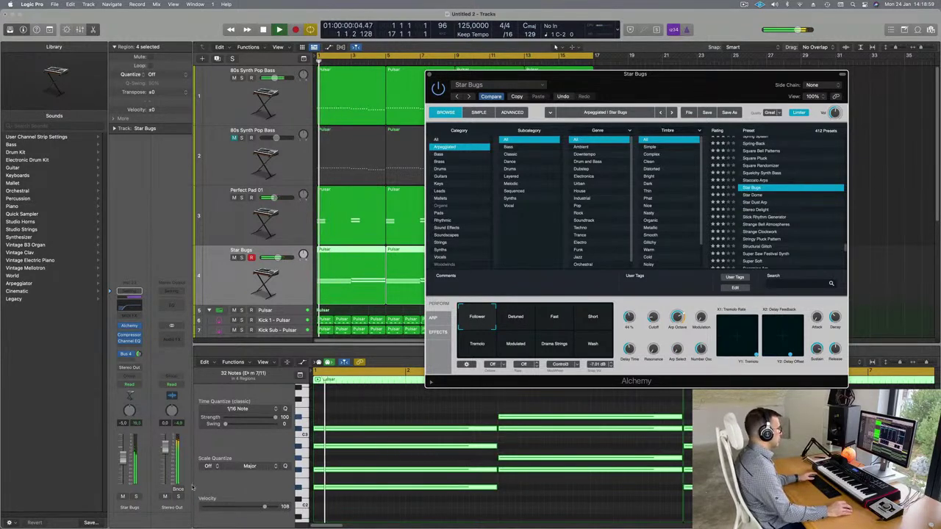
# Lower the Star Bugs track's volume to -15,4 dB and audition Alchemy's performance snapshots during playback, returning to Follower.
pyautogui.moveTo(124, 464)
pyautogui.mouseDown()
pyautogui.moveTo(123, 474)
pyautogui.moveTo(123, 465)
pyautogui.mouseUp()
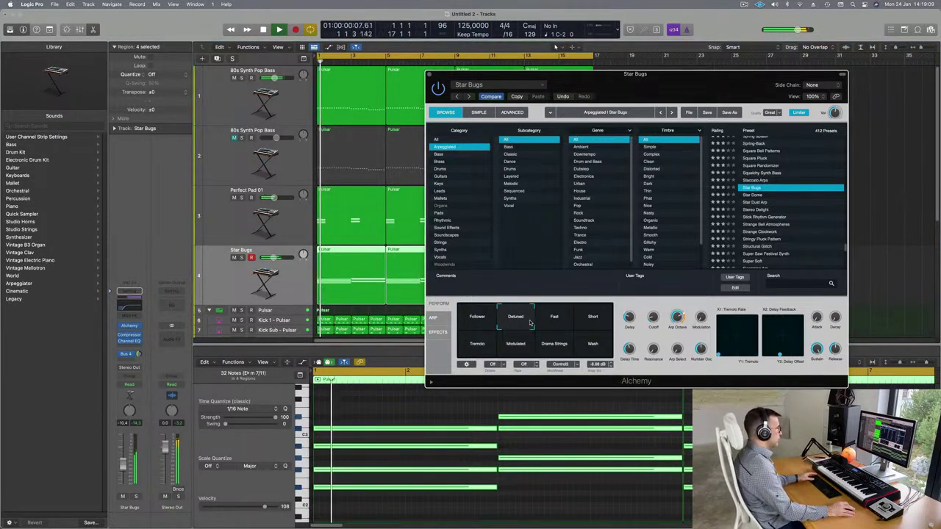
pyautogui.click(553, 318)
pyautogui.click(587, 318)
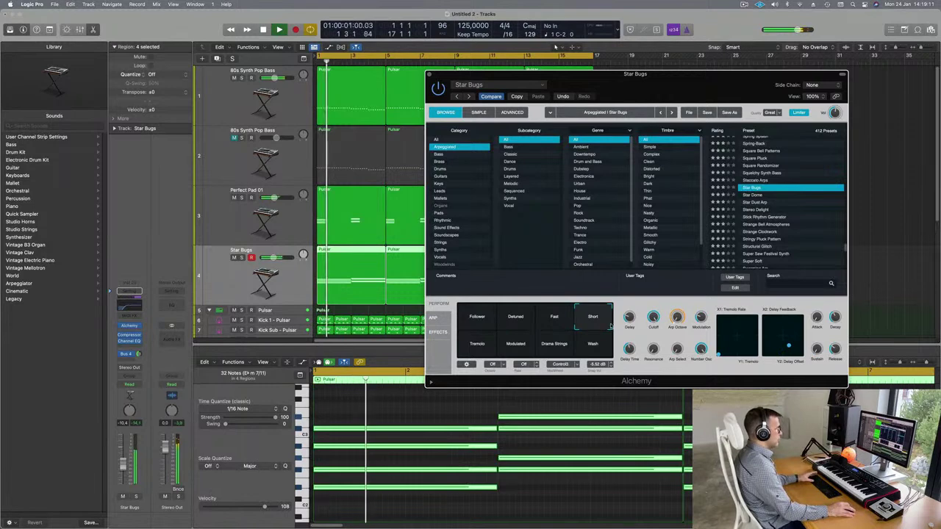
pyautogui.click(478, 346)
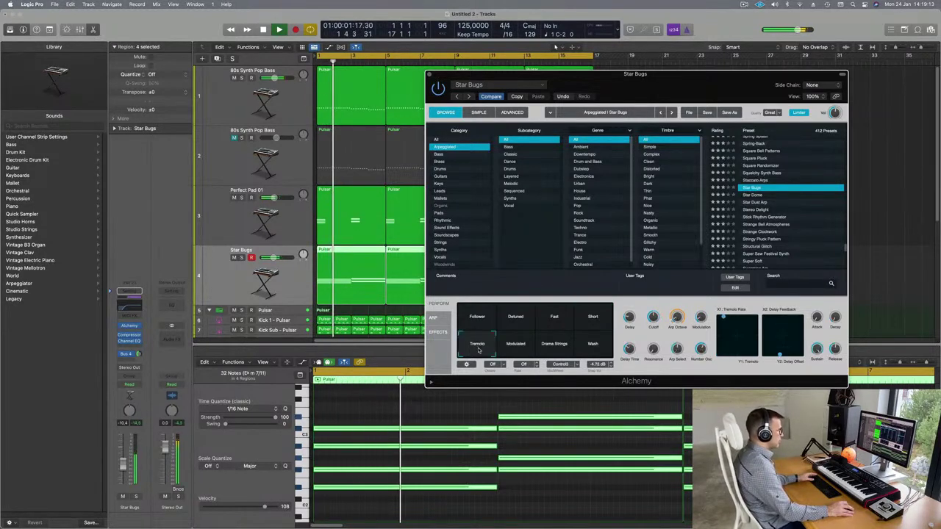
pyautogui.click(517, 346)
pyautogui.click(552, 347)
pyautogui.click(594, 344)
pyautogui.click(464, 325)
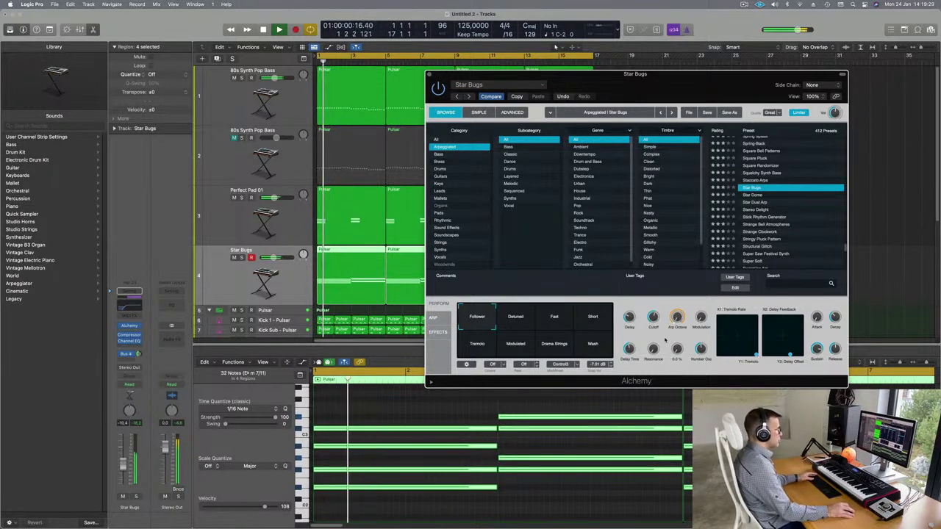
# Set the Star Bugs track's volume to -8,4 dB and replay the arrangement from the start.
pyautogui.moveTo(749, 58); pyautogui.dragTo(711, 65)
pyautogui.moveTo(662, 289)
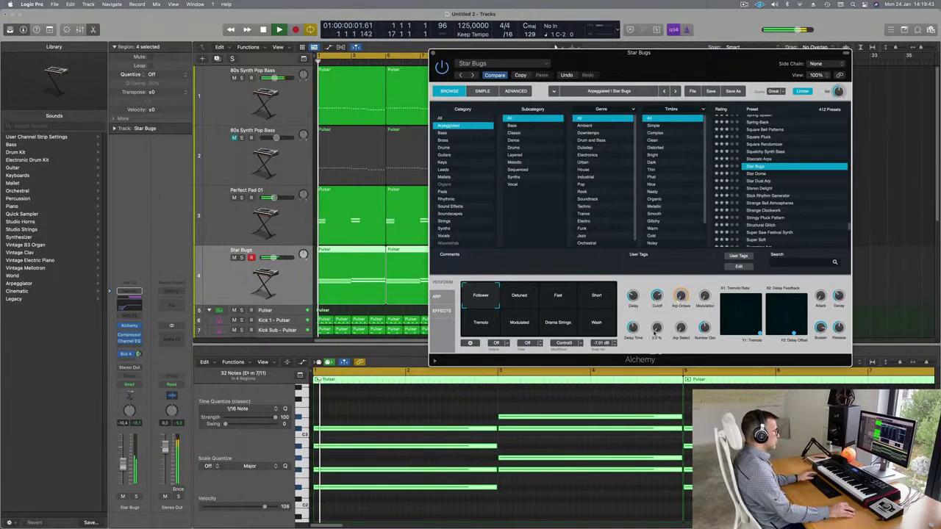
pyautogui.click(125, 463)
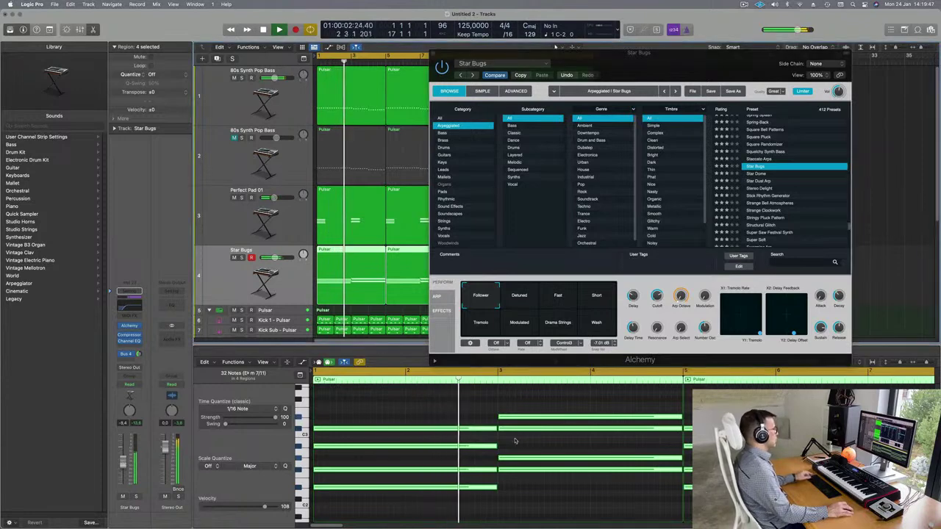
pyautogui.scroll(-5, 473, 441)
pyautogui.press('Return')
pyautogui.moveTo(663, 69); pyautogui.dragTo(687, 61)
pyautogui.press('Return')
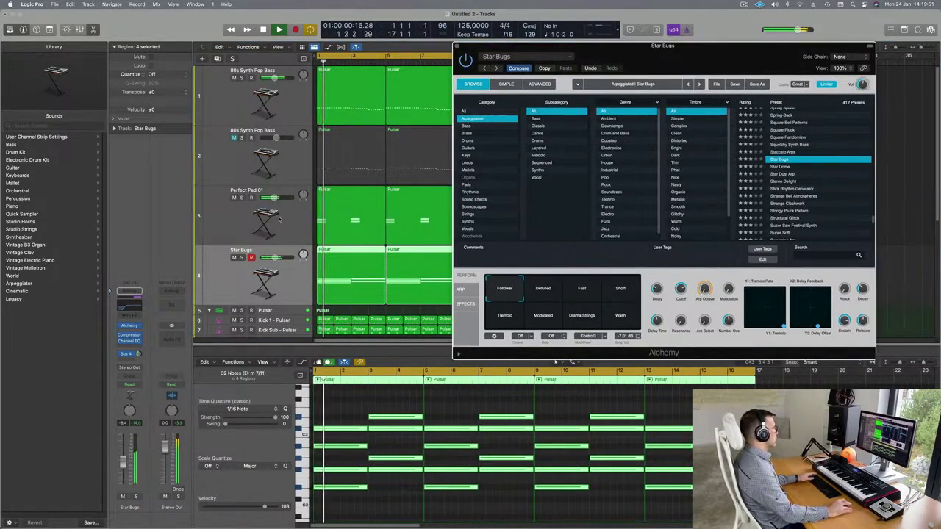
# Lower the Perfect Pad 01 track's volume to -16,0 dB during playback and reselect the Star Bugs track.
pyautogui.click(220, 217)
pyautogui.press('space')
pyautogui.press('space')
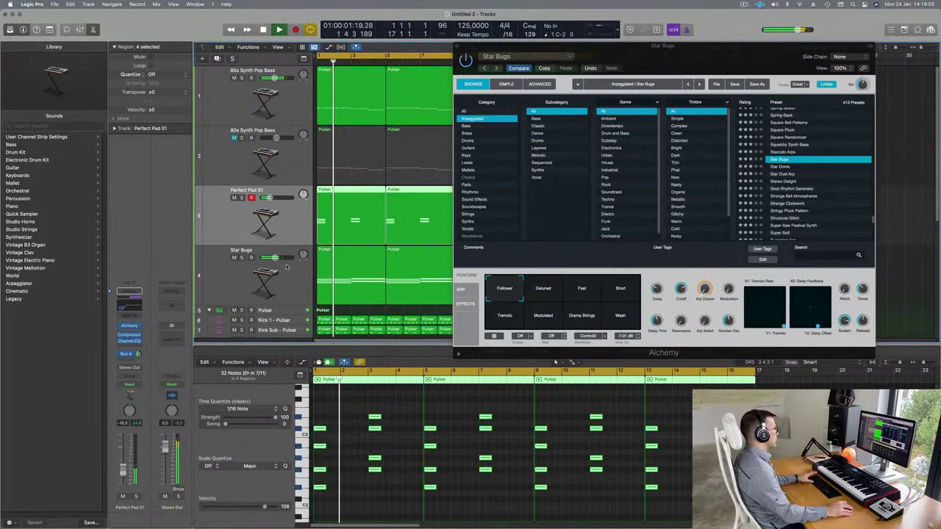
pyautogui.click(272, 287)
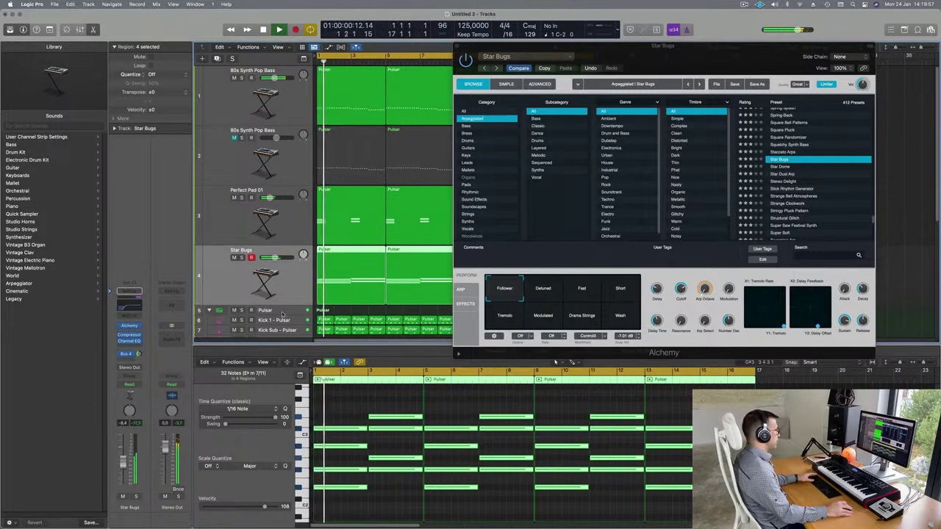
# Set the Channel EQ low cut on the Star Bugs track to 468 Hz and close both plug-in windows.
pyautogui.click(129, 306)
pyautogui.moveTo(474, 236); pyautogui.dragTo(573, 258)
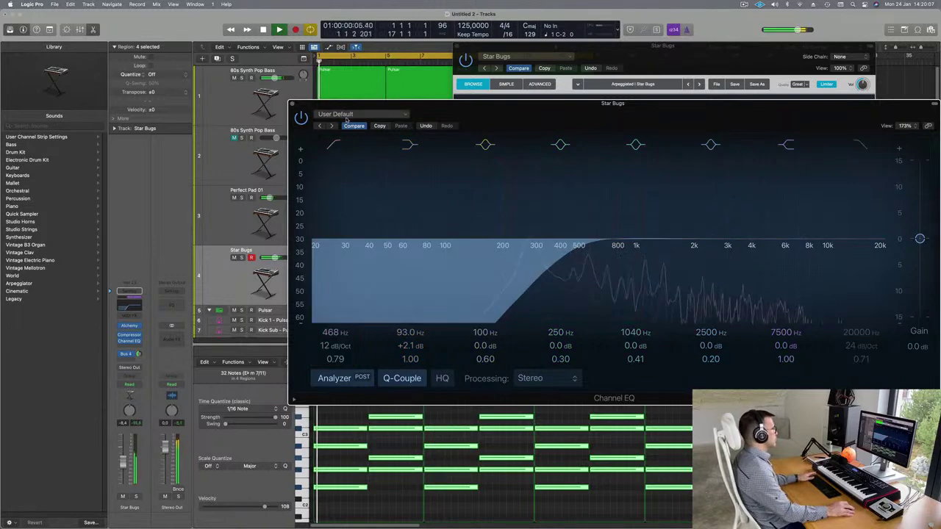
pyautogui.click(292, 104)
pyautogui.moveTo(641, 63); pyautogui.dragTo(440, 103)
pyautogui.press('super+w')
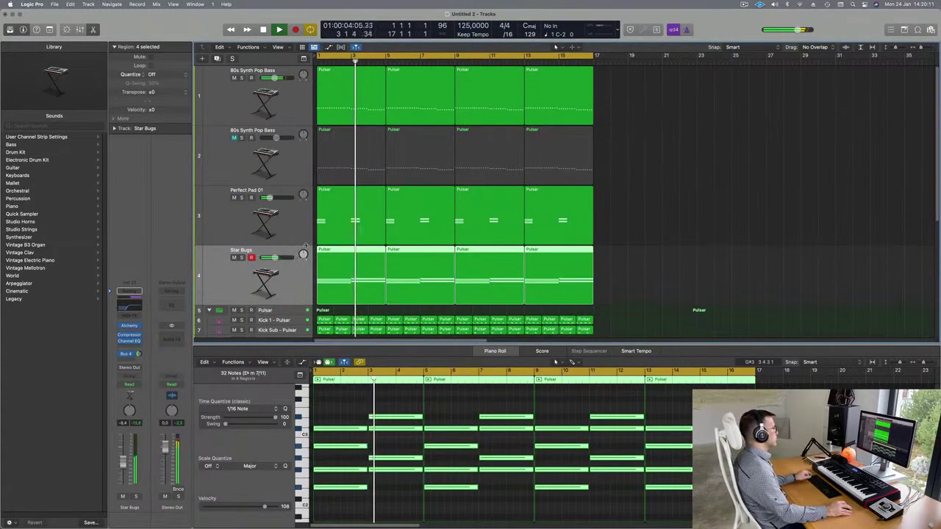
# Briefly solo the Star Bugs track, set its volume to -9,4 dB and replay it with the Bus 4 reverb send.
pyautogui.press('Return')
pyautogui.click(241, 257)
pyautogui.click(241, 257)
pyautogui.press('Return')
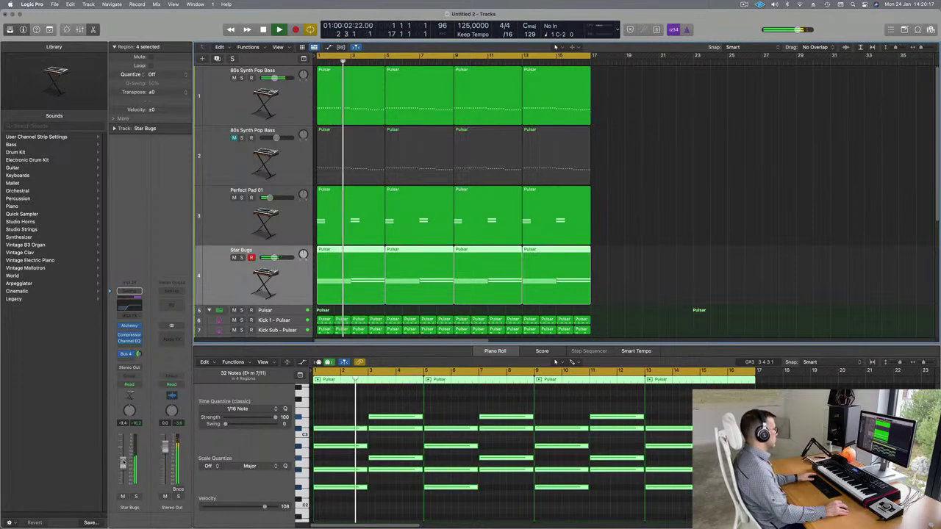
pyautogui.click(137, 354)
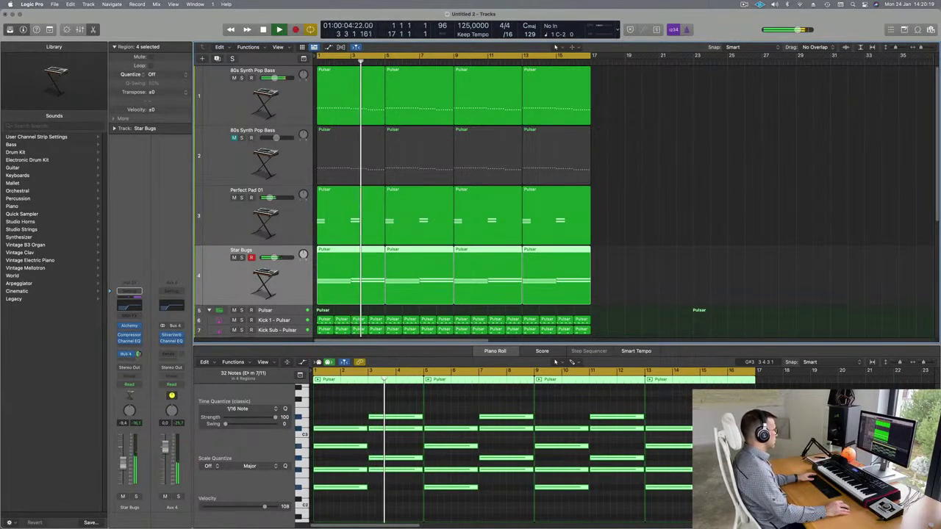
pyautogui.press('Return')
# Check the Star Bugs sound in Alchemy with a brief solo and set the track's volume to -8,6 dB.
pyautogui.click(130, 325)
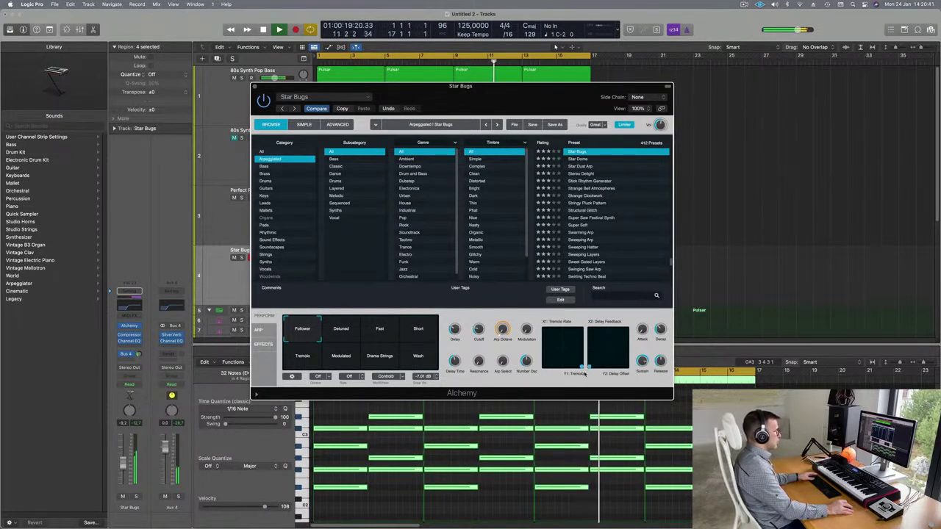
pyautogui.moveTo(546, 88); pyautogui.dragTo(669, 78)
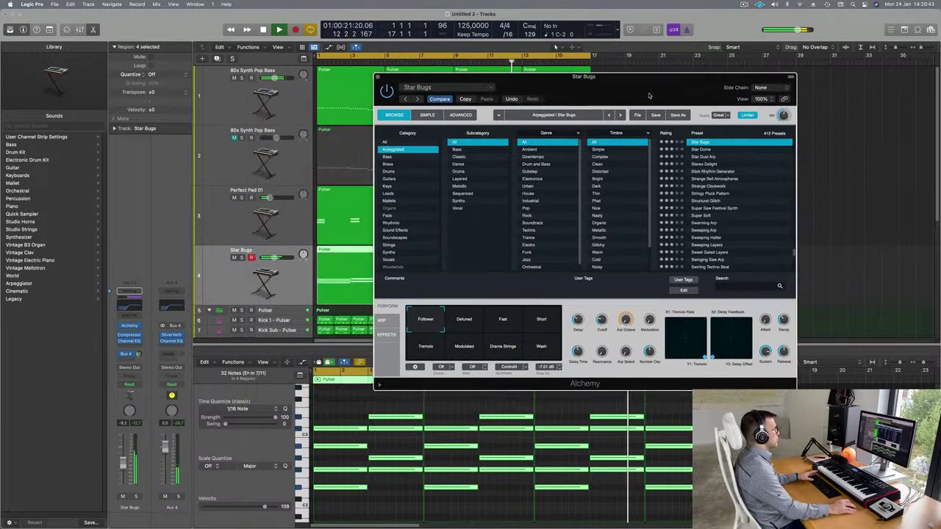
pyautogui.click(136, 498)
pyautogui.click(136, 497)
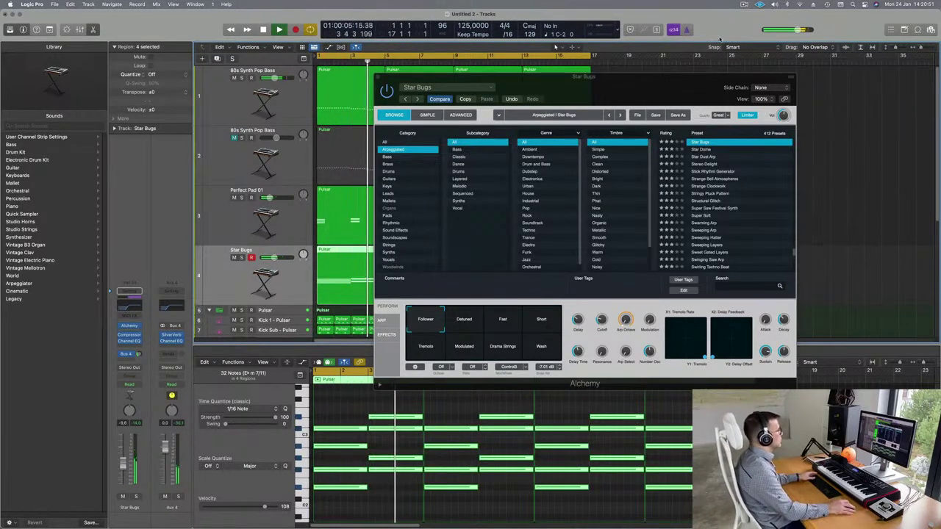
pyautogui.moveTo(630, 92); pyautogui.dragTo(432, 203)
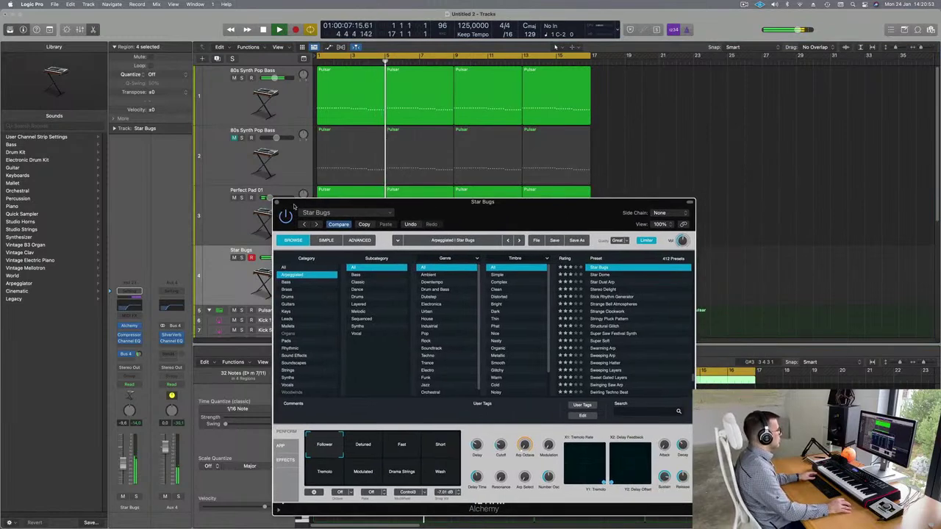
pyautogui.click(276, 202)
# Set the Channel EQ low cut on Perfect Pad 01 to 138 Hz and the track's volume to -15,4 dB.
pyautogui.click(223, 216)
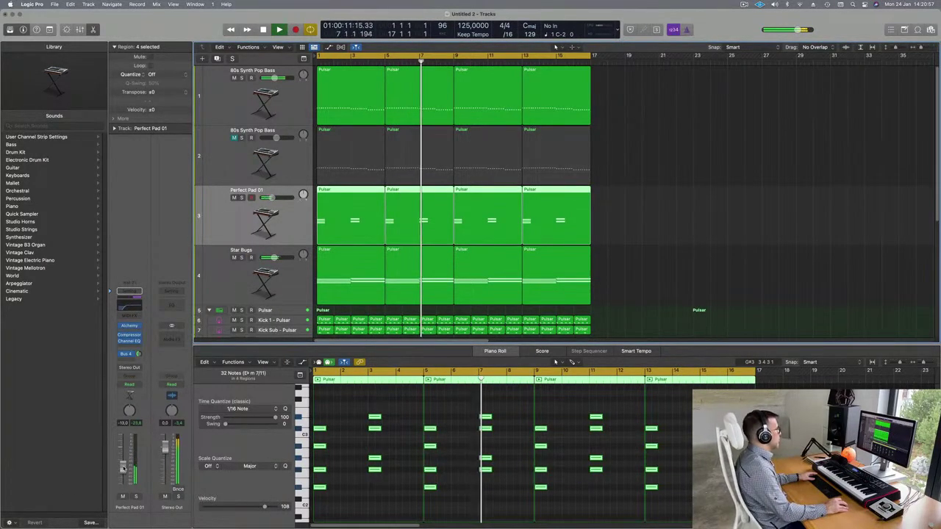
pyautogui.press('Return')
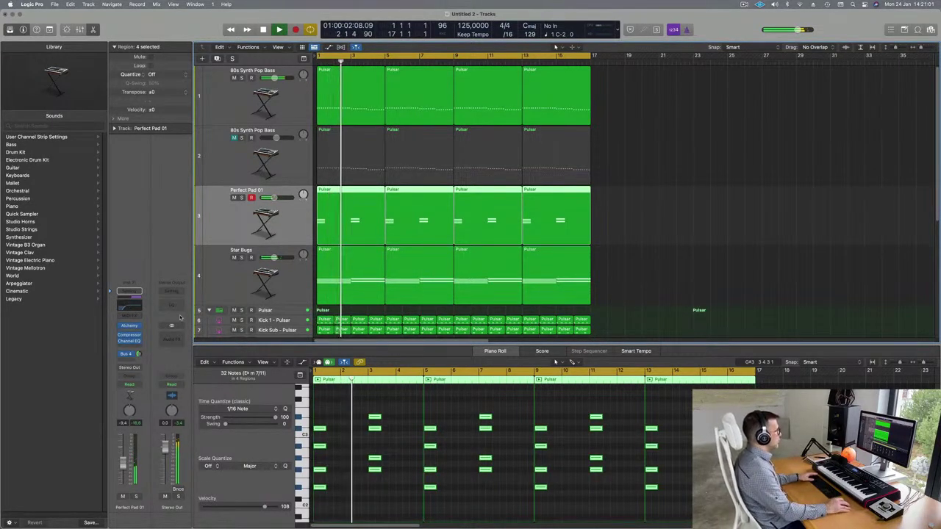
pyautogui.click(129, 303)
pyautogui.moveTo(483, 252); pyautogui.dragTo(473, 248)
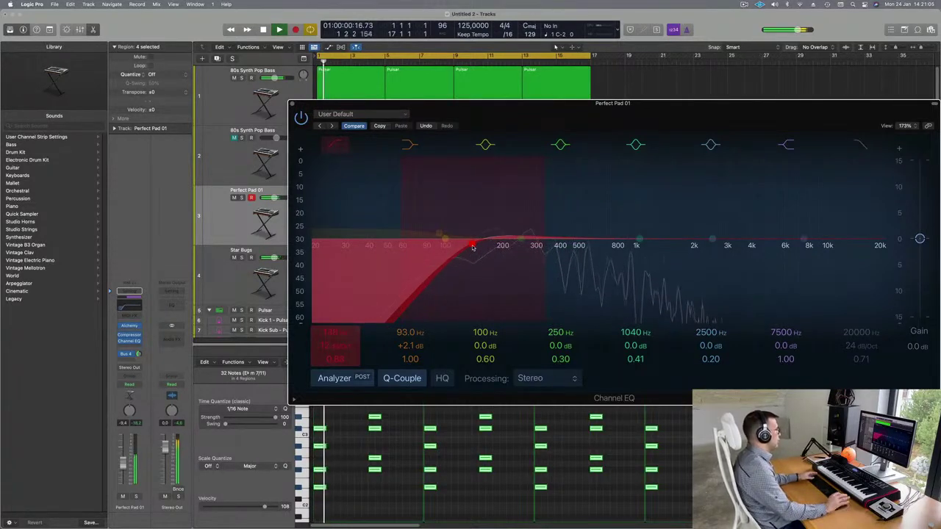
pyautogui.press('space')
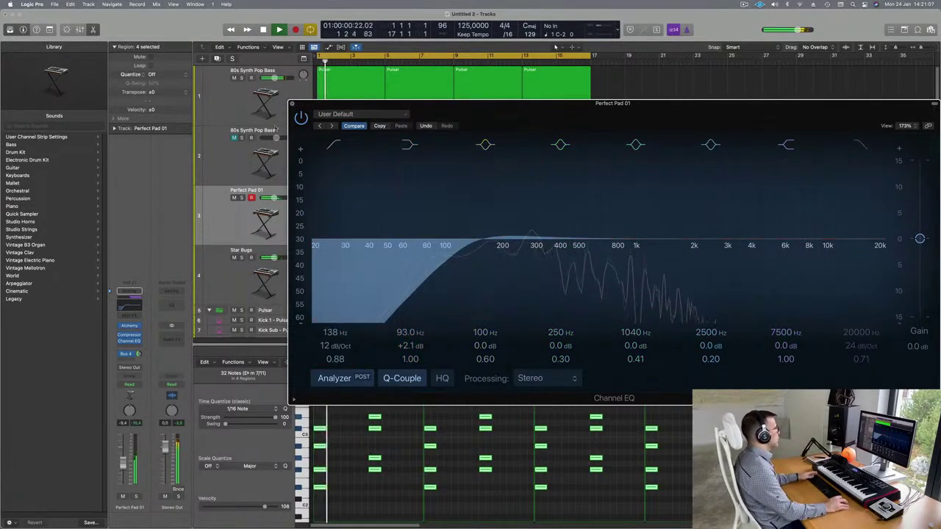
pyautogui.click(292, 103)
pyautogui.press('Return')
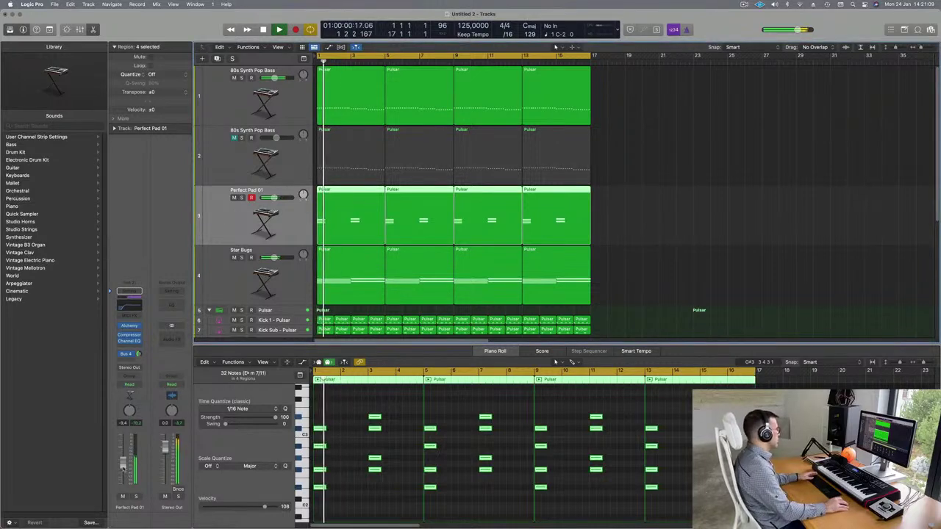
# Look over the whole arrangement at reduced track height, down to the last Pulsar drum track.
pyautogui.scroll(-3, 629, 211)
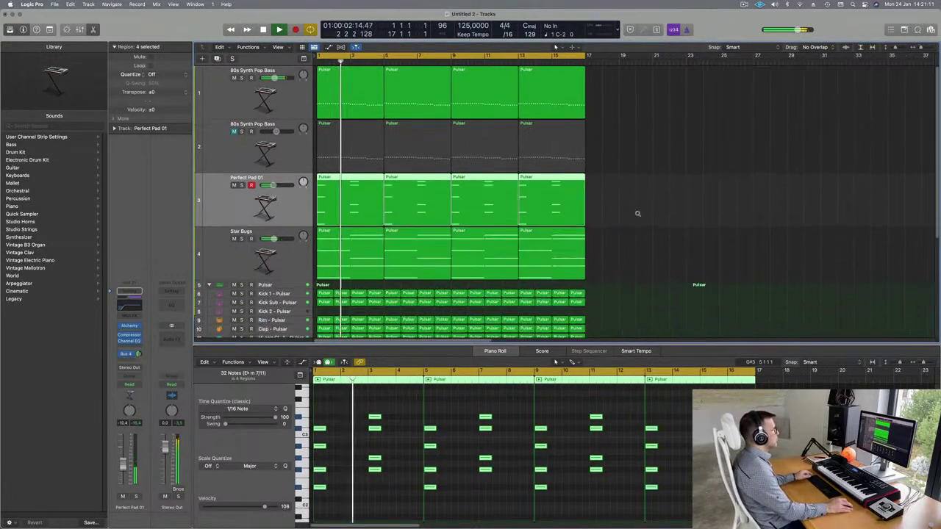
pyautogui.click(287, 83)
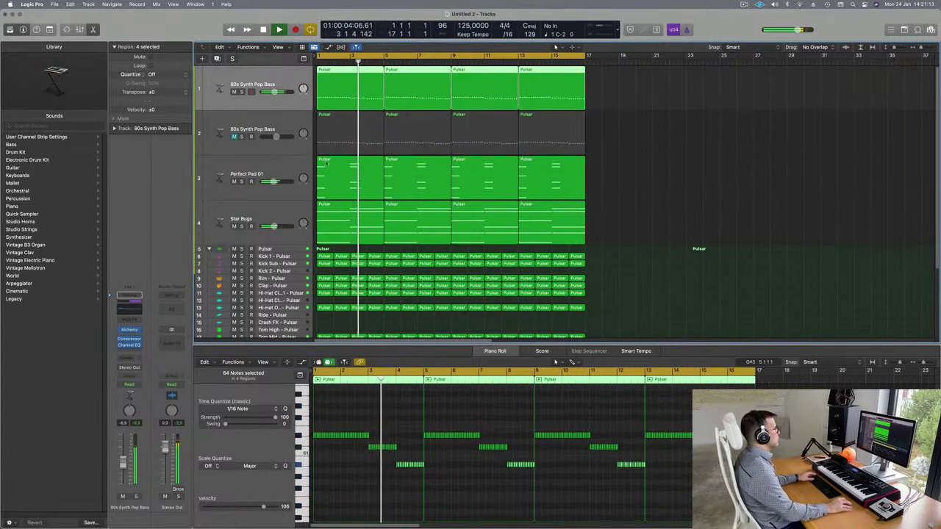
pyautogui.click(673, 178)
pyautogui.scroll(4, 718, 199)
pyautogui.scroll(-3, 719, 200)
pyautogui.scroll(-3, 717, 206)
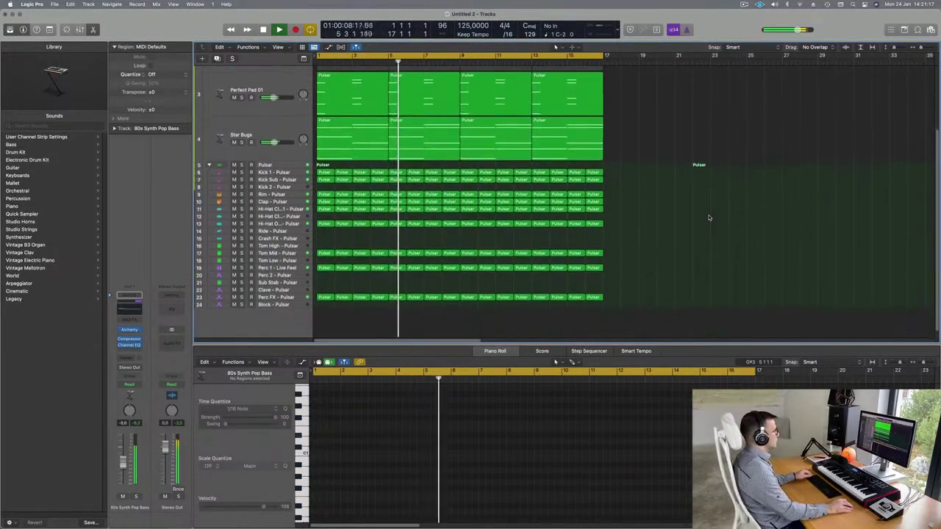
pyautogui.scroll(2, 709, 223)
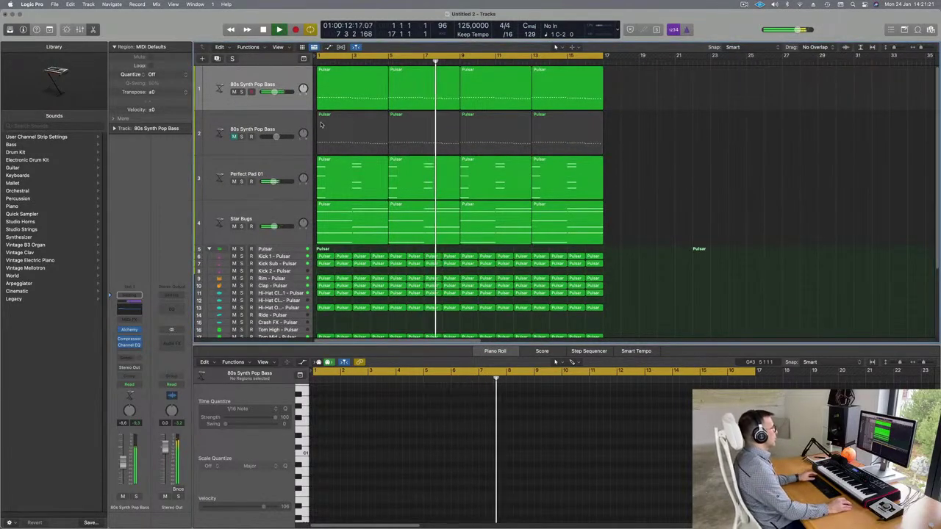
# Transpose all notes on the second 80s Synth Pop Bass track up one octave, unmute the track and play it from the start.
pyautogui.click(262, 128)
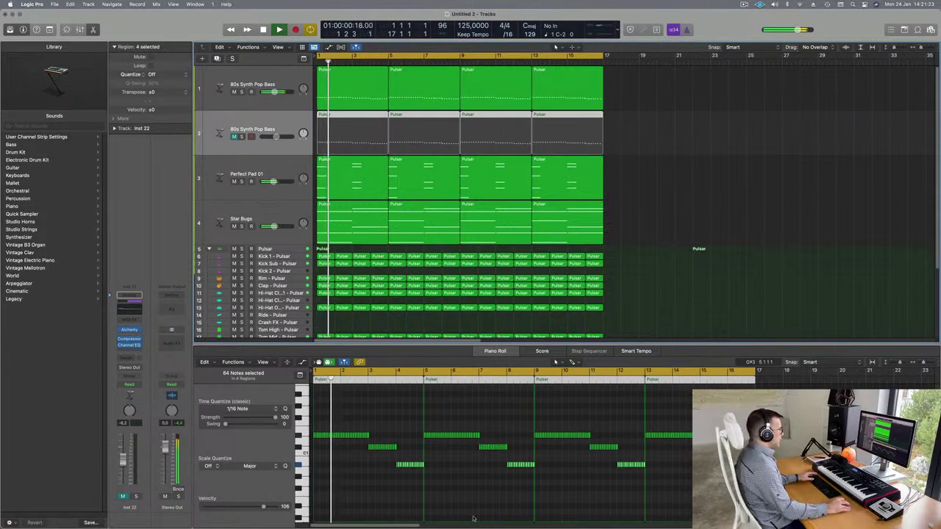
pyautogui.hscroll(5, 488, 496)
pyautogui.hscroll(3, 489, 496)
pyautogui.hscroll(-2, 490, 497)
pyautogui.click(438, 497)
pyautogui.press('super+a')
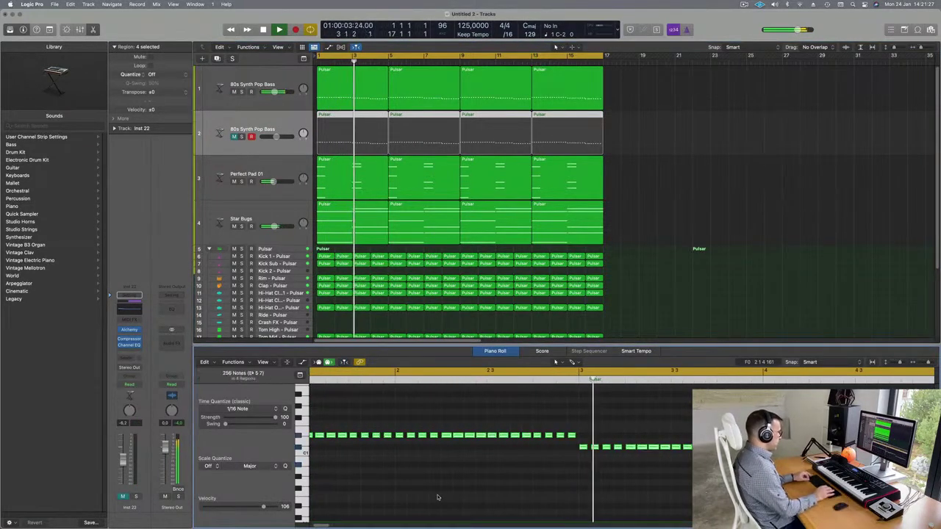
pyautogui.hotkey('alt', 'shift', 'Up')
pyautogui.press('Return')
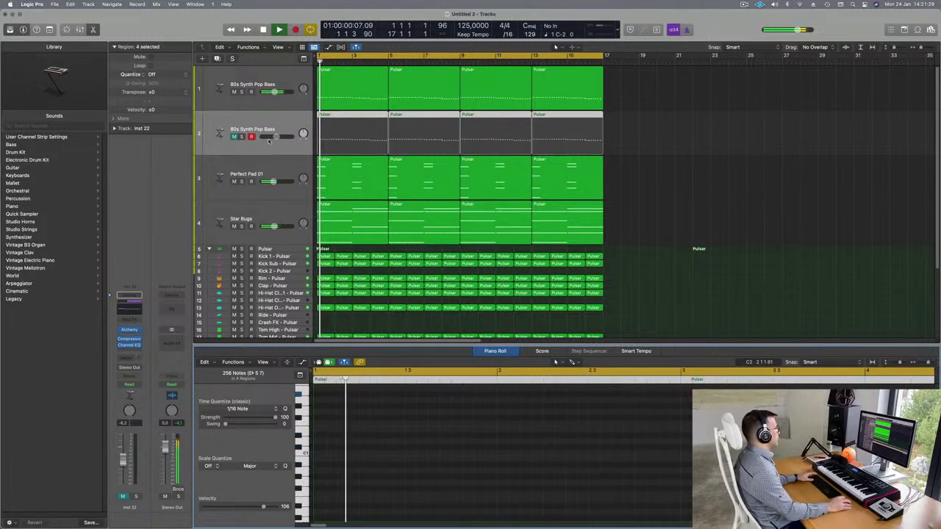
pyautogui.click(233, 137)
pyautogui.press('Return')
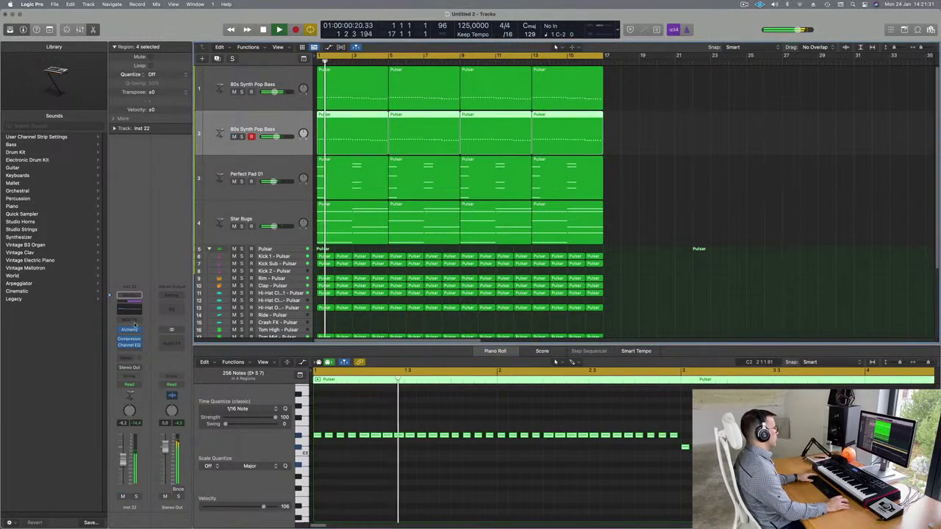
# Open Alchemy on the second 80s Synth Pop Bass track and filter its presets to all categories with the Plucked subcategory.
pyautogui.click(129, 329)
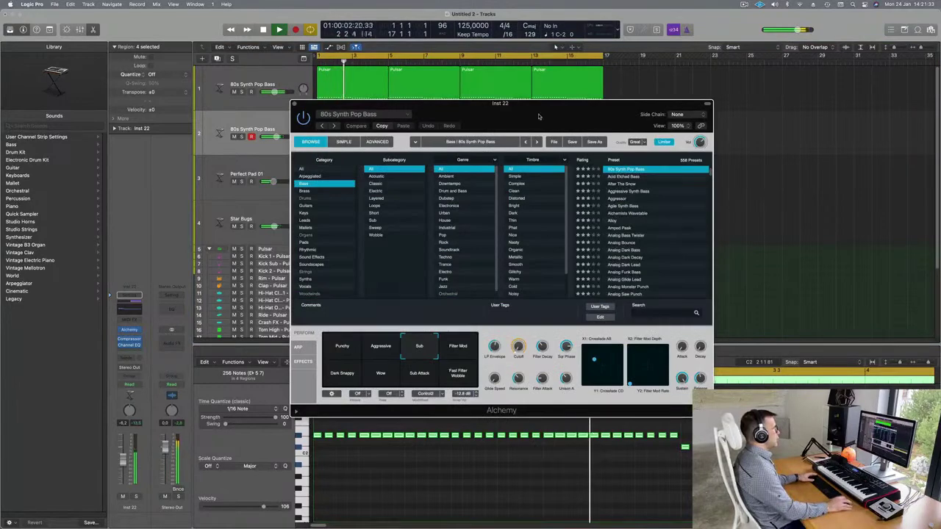
pyautogui.moveTo(485, 113); pyautogui.dragTo(535, 110)
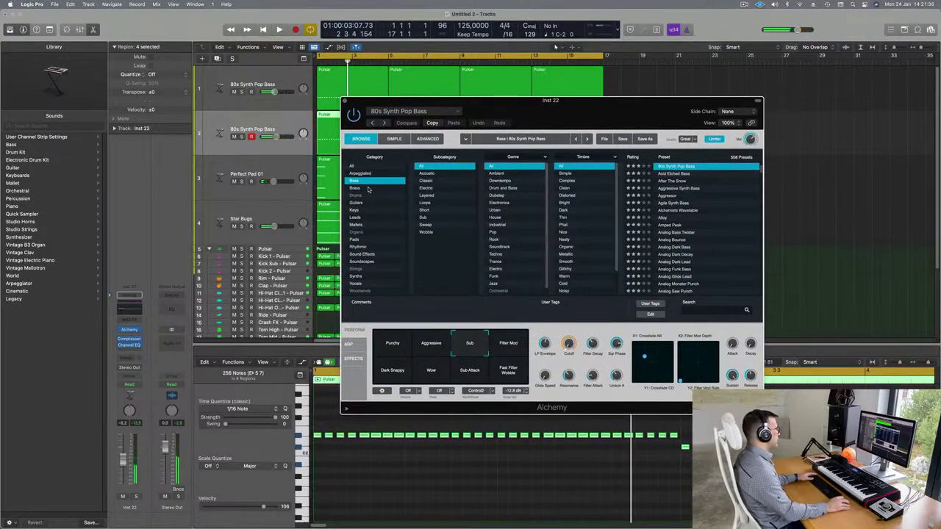
pyautogui.press('space')
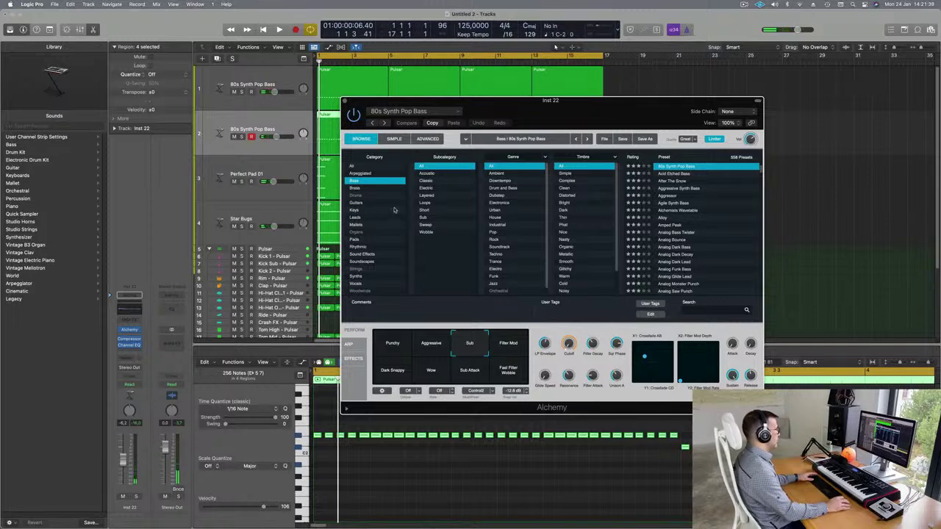
pyautogui.press('space')
pyautogui.click(362, 167)
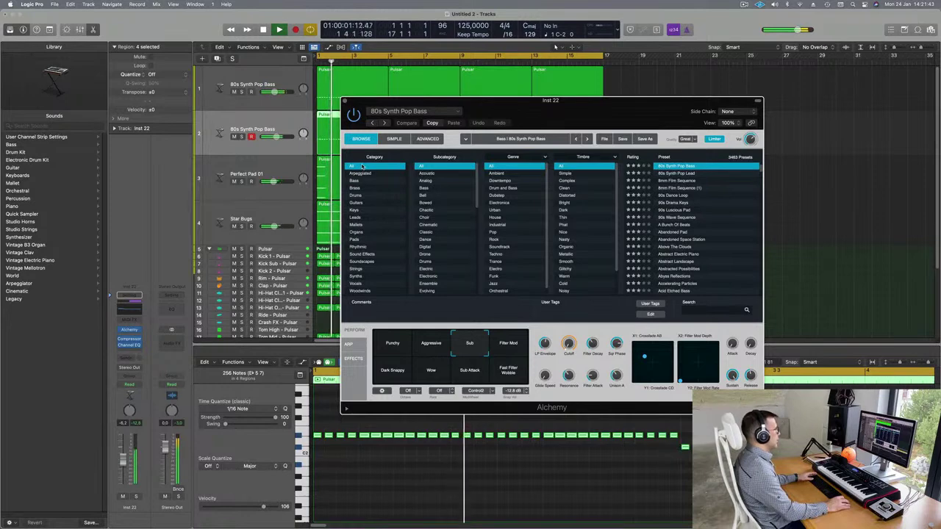
pyautogui.scroll(-5, 446, 216)
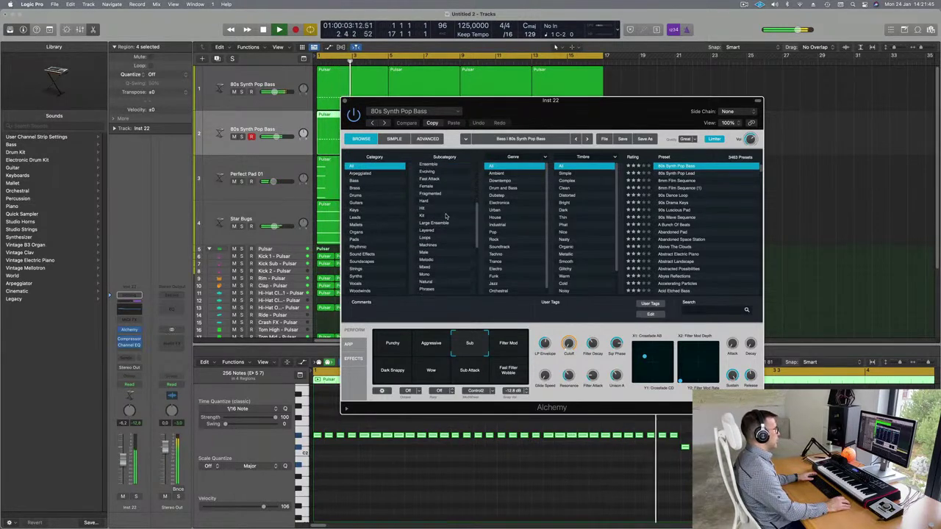
pyautogui.scroll(-3, 446, 216)
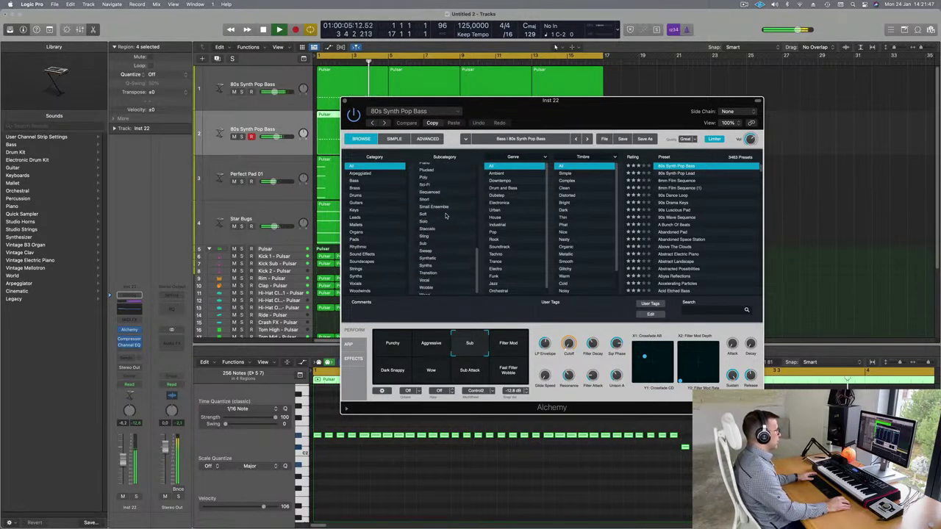
pyautogui.click(427, 170)
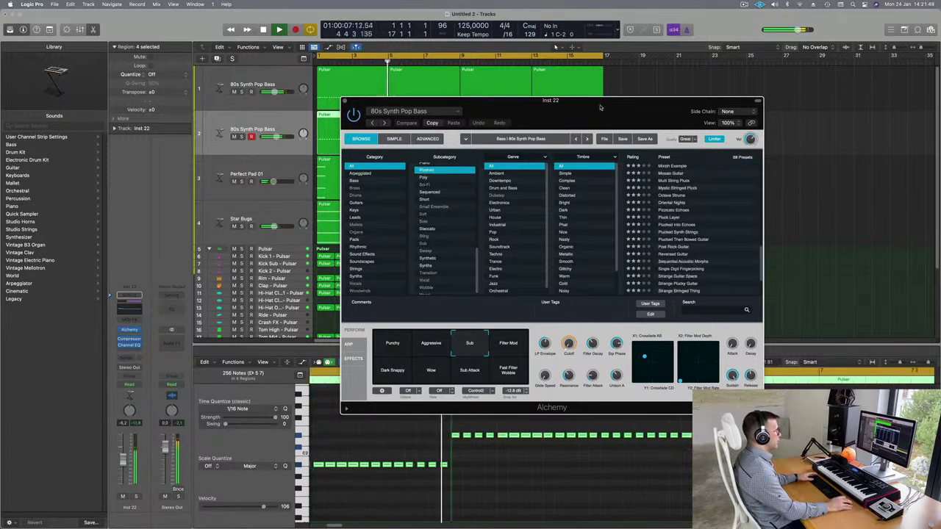
# Audition the 12 String Split preset on the second track, playing the arrangement from the start.
pyautogui.scroll(-5, 698, 211)
pyautogui.scroll(8, 699, 211)
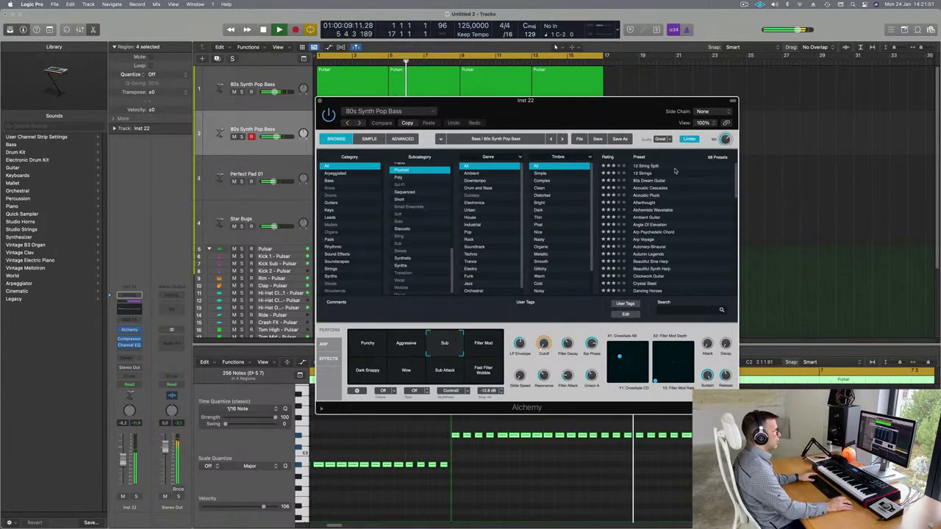
pyautogui.moveTo(560, 115); pyautogui.dragTo(577, 146)
pyautogui.press('Down')
pyautogui.press('Return')
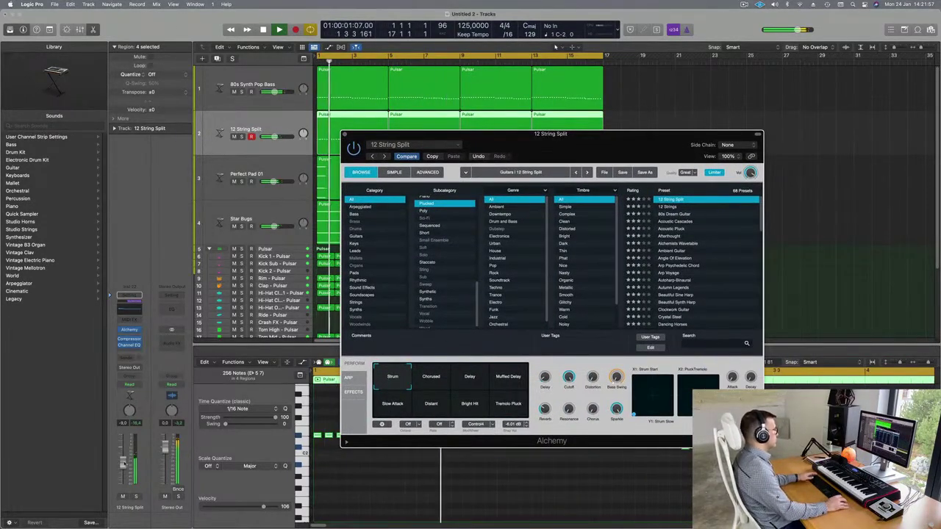
pyautogui.press('Return')
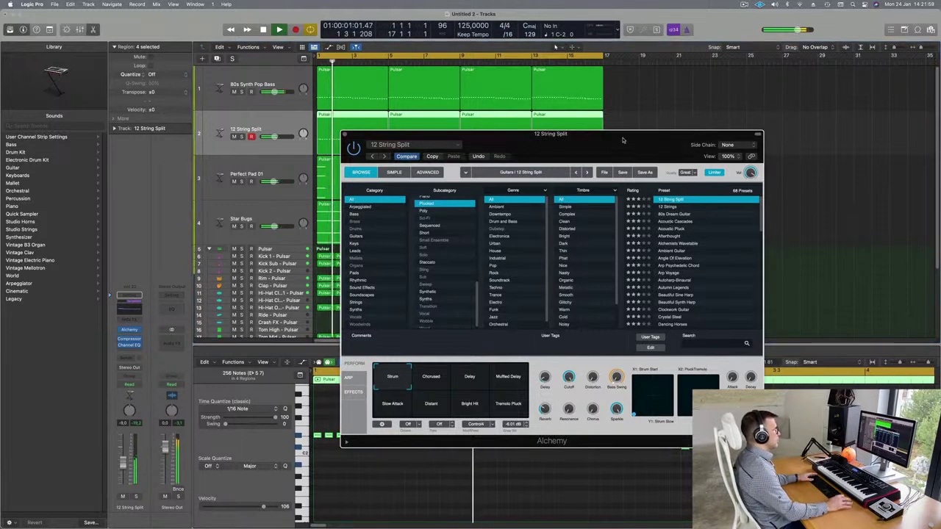
# Audition the Acoustic Cascades preset, trying its Tremolo Arp and Warm Pad performance variations.
pyautogui.press('Down')
pyautogui.press('Down')
pyautogui.press('Down')
pyautogui.moveTo(623, 141); pyautogui.dragTo(659, 122)
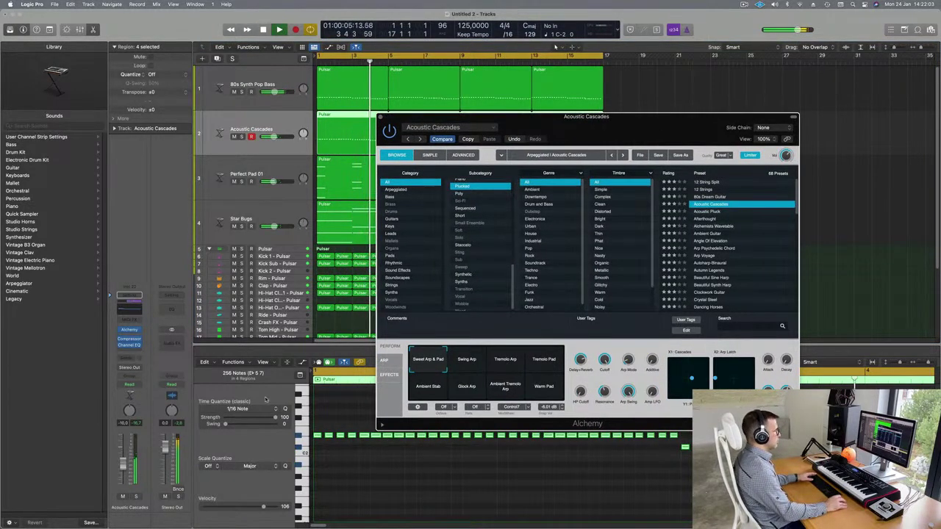
pyautogui.click(505, 361)
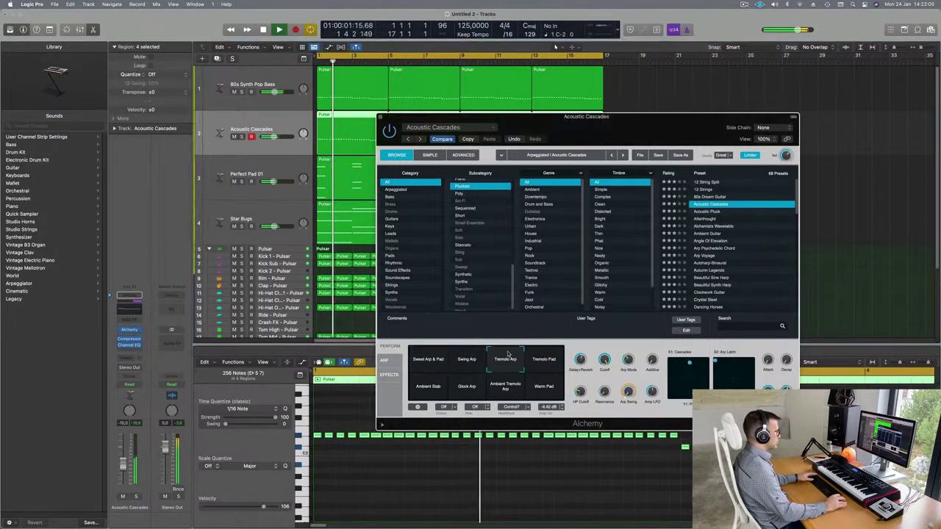
pyautogui.click(543, 393)
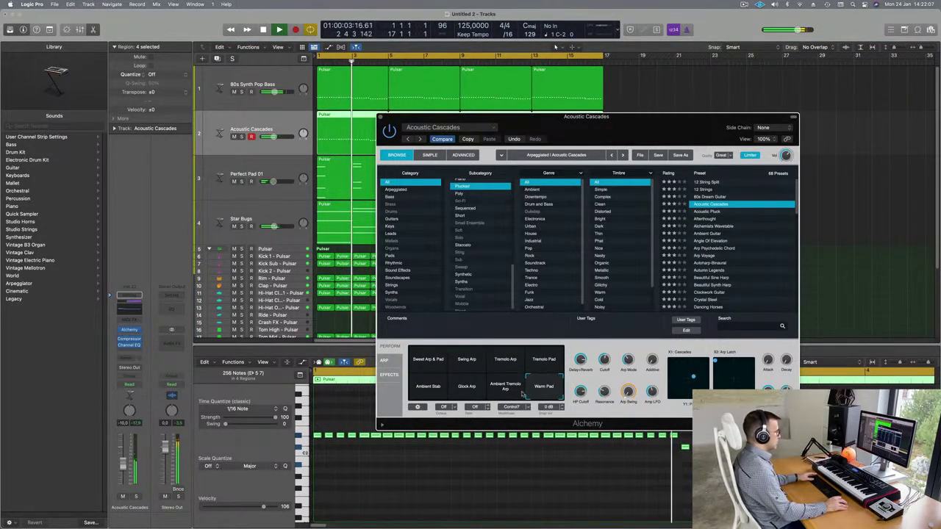
# Audition the Alchemists Wavetable, Angle Of Elevation and Autoharp-Binaural plucked presets on the second track.
pyautogui.click(707, 227)
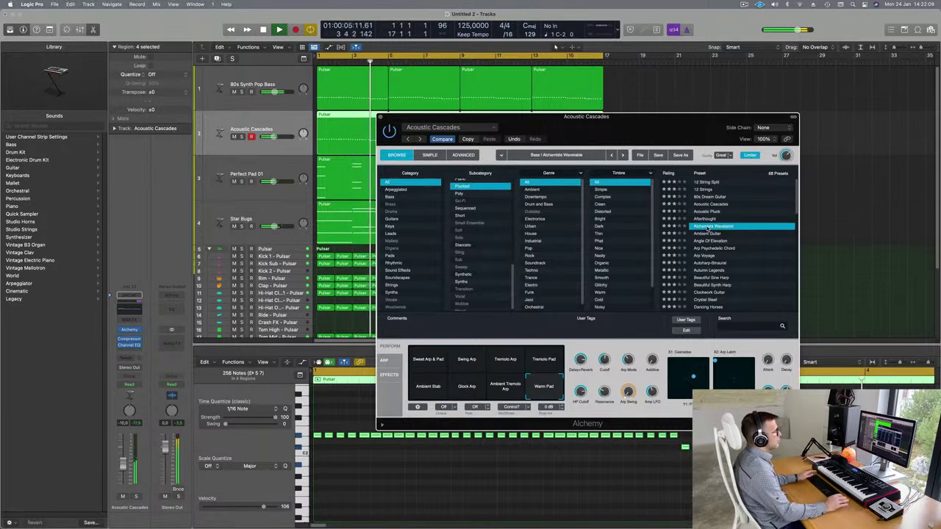
pyautogui.click(709, 241)
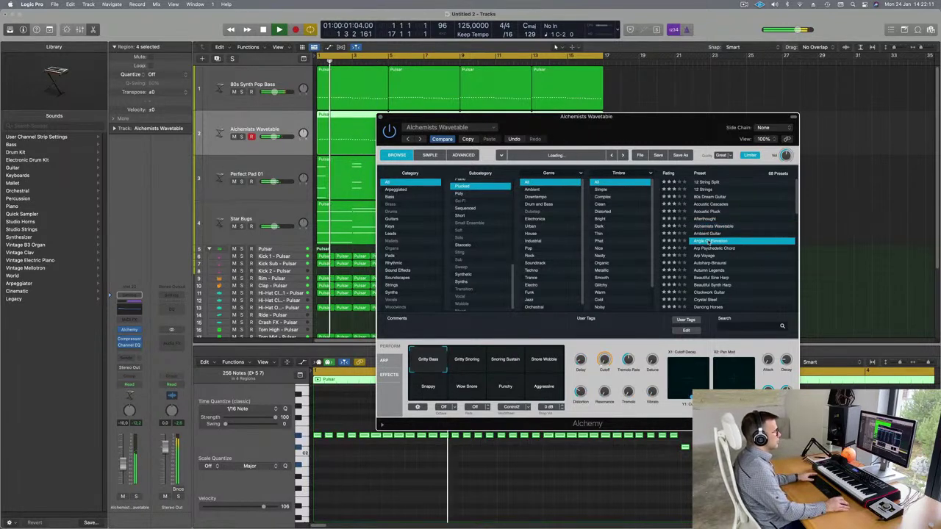
pyautogui.moveTo(659, 132); pyautogui.dragTo(691, 63)
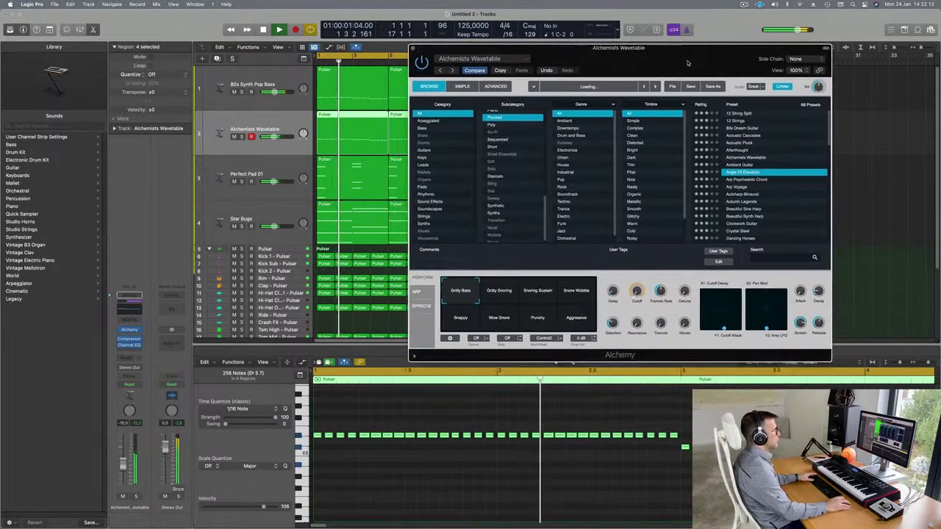
pyautogui.click(744, 195)
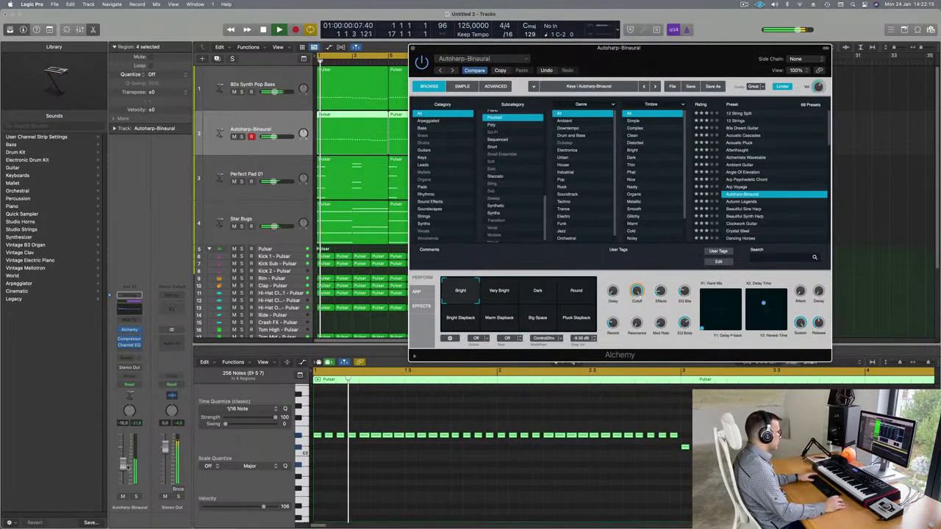
pyautogui.press('space')
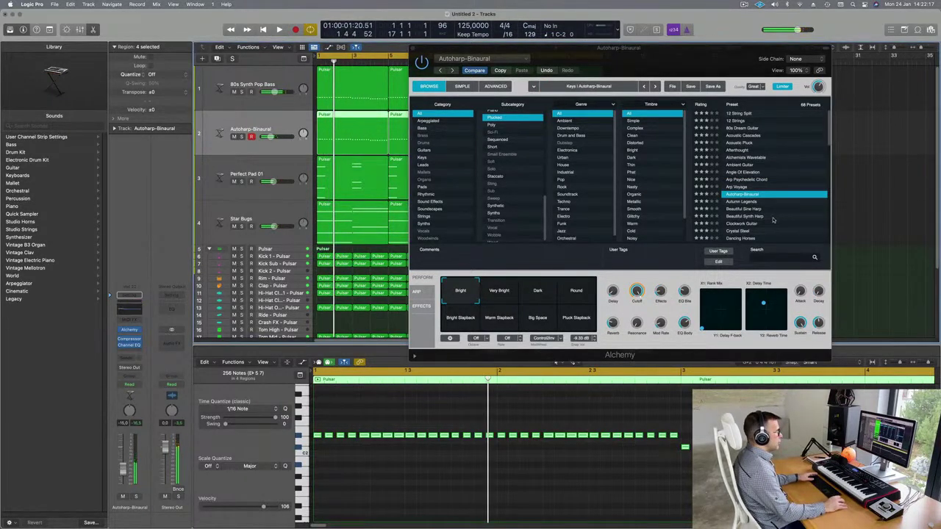
# Audition the Clockwork Guitar and Drifting Guitar Riff plucked presets against the playing arrangement.
pyautogui.click(739, 224)
pyautogui.press('space')
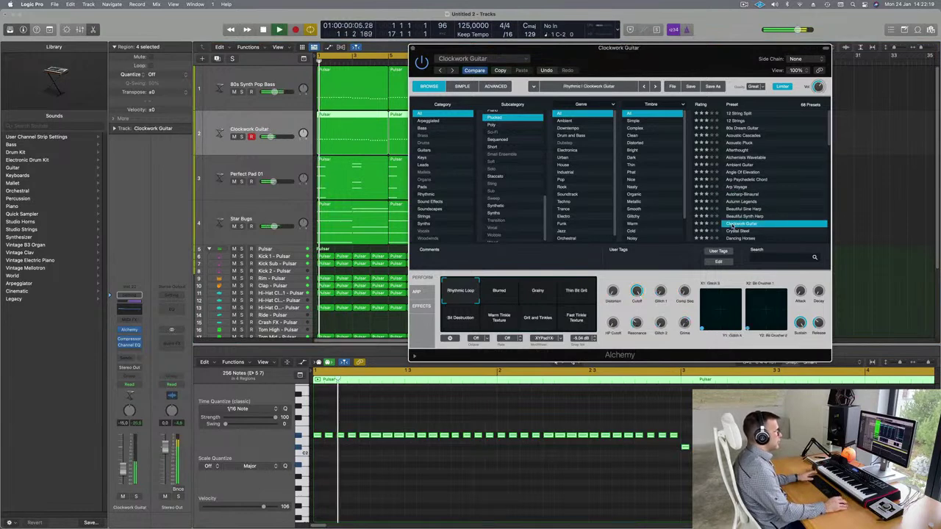
pyautogui.scroll(-1, 784, 211)
pyautogui.scroll(-3, 784, 211)
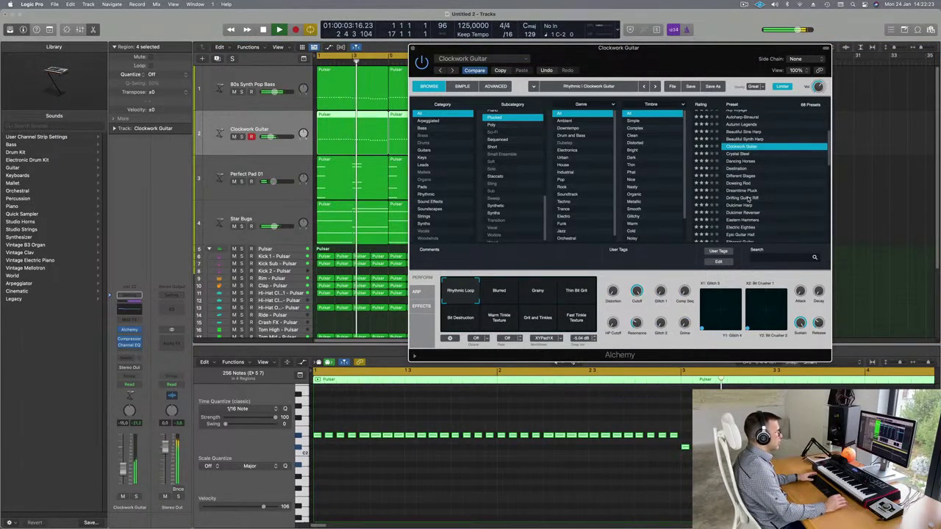
pyautogui.click(749, 198)
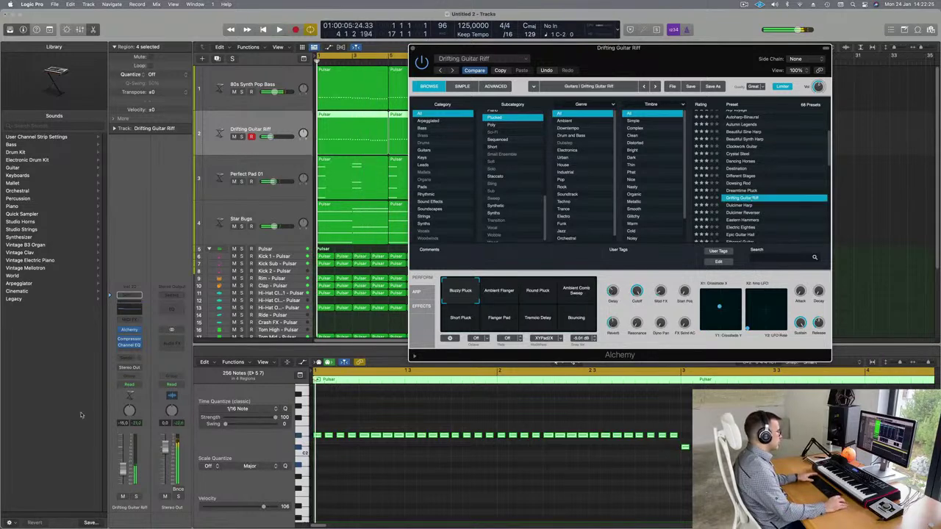
# Solo the second track and load the Epic Guitar Hall preset from the plucked sounds.
pyautogui.press('s')
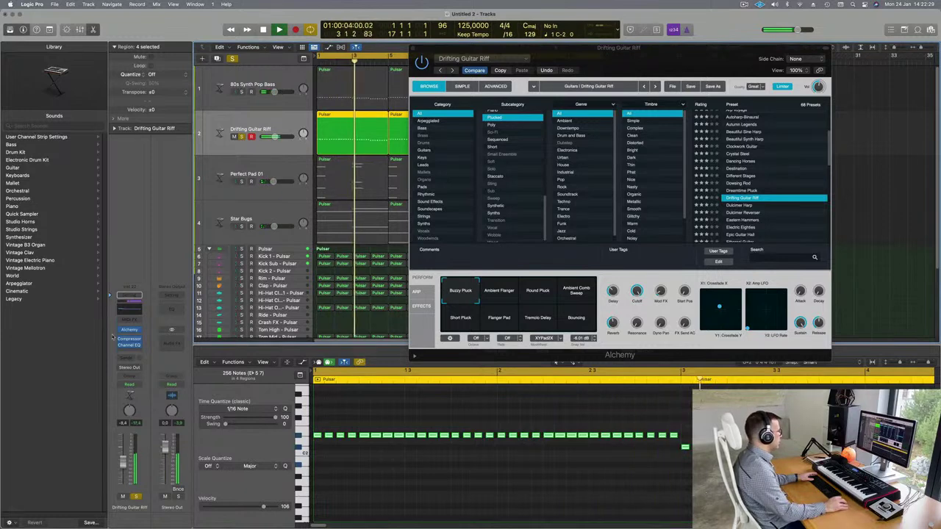
pyautogui.scroll(-3, 744, 217)
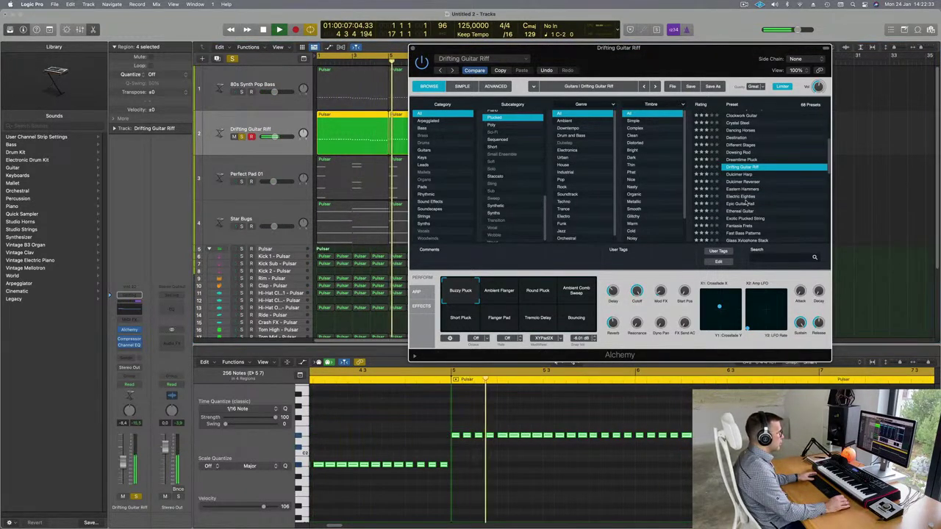
pyautogui.click(744, 204)
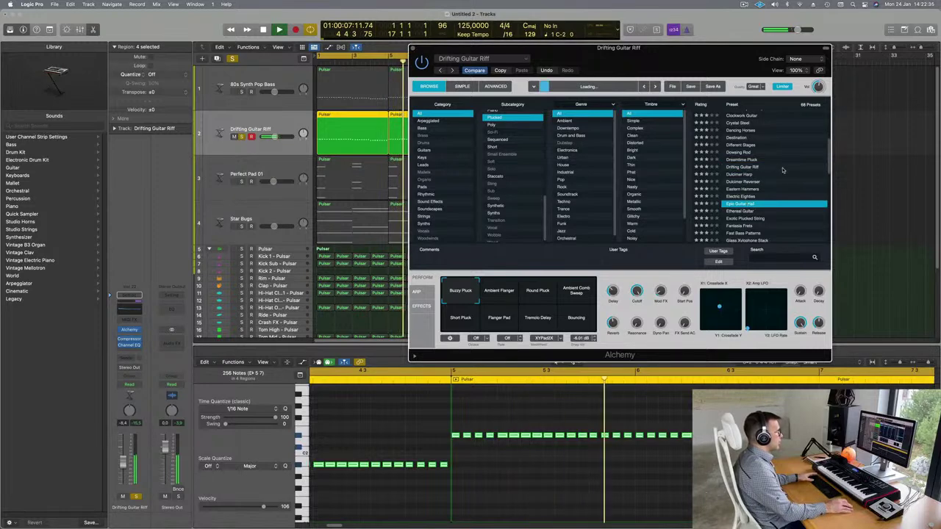
pyautogui.scroll(-5, 786, 174)
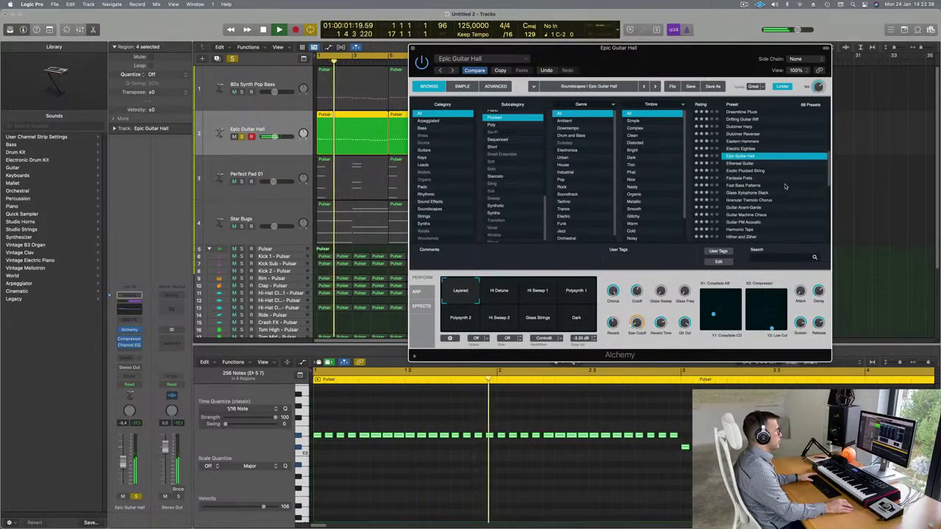
# Audition the Guitar Avant-Garde, Mosaic Guitar and Oriental Nights presets on track 2, load Pluck Layer, and unsolo the track.
pyautogui.click(751, 207)
pyautogui.scroll(-10, 779, 217)
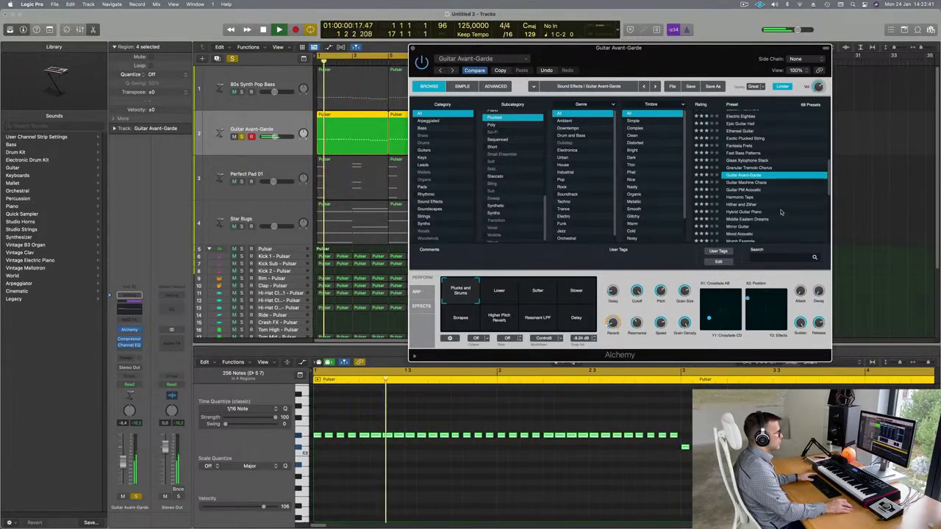
pyautogui.scroll(-2, 781, 213)
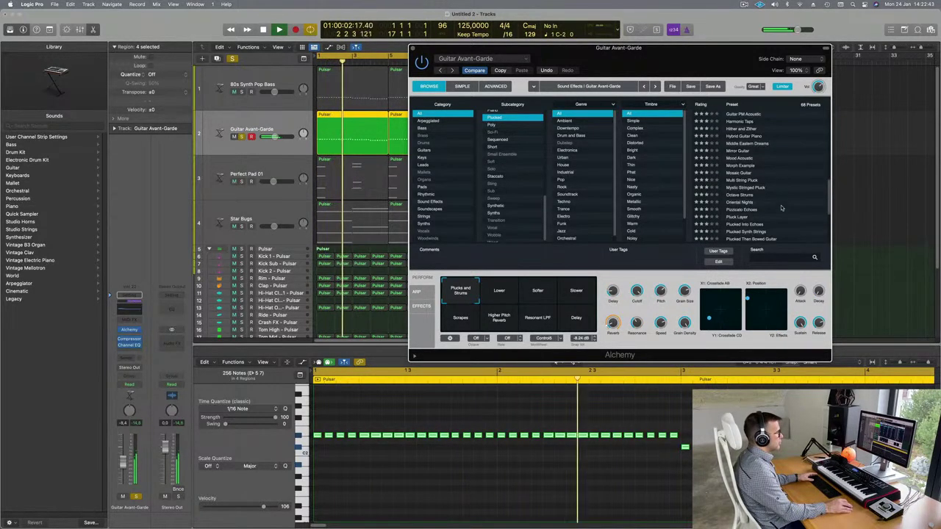
pyautogui.click(743, 174)
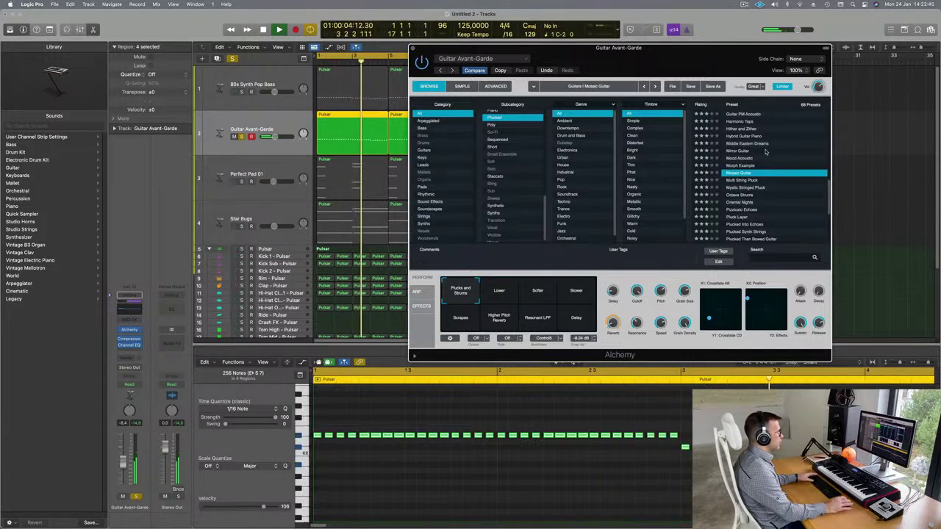
pyautogui.click(743, 202)
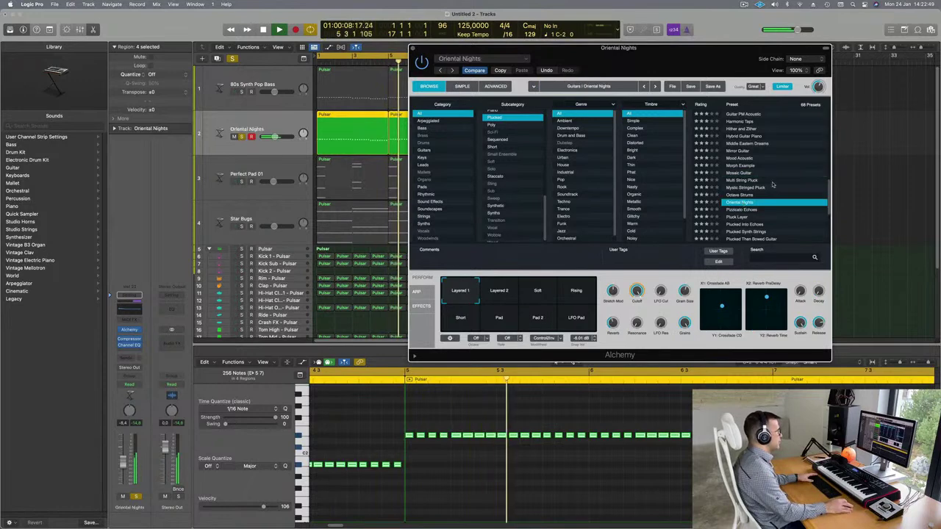
pyautogui.scroll(-3, 767, 188)
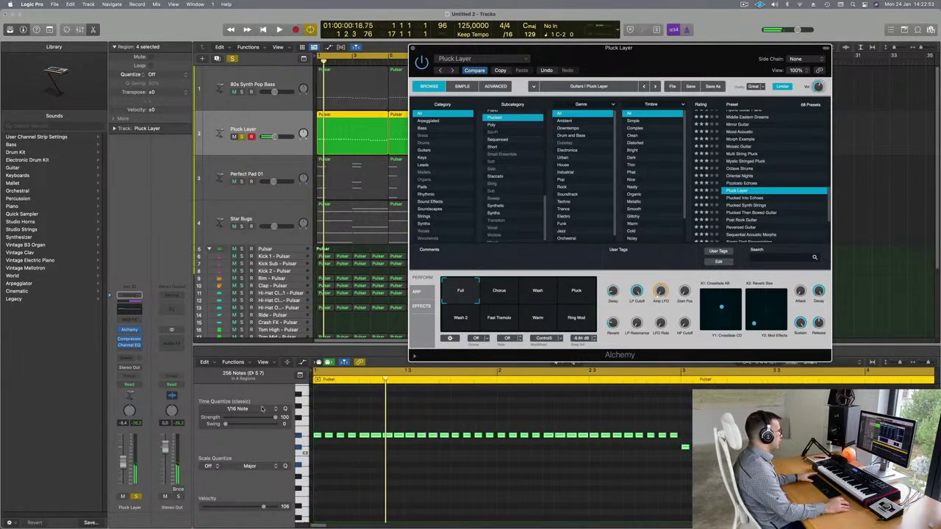
pyautogui.click(135, 496)
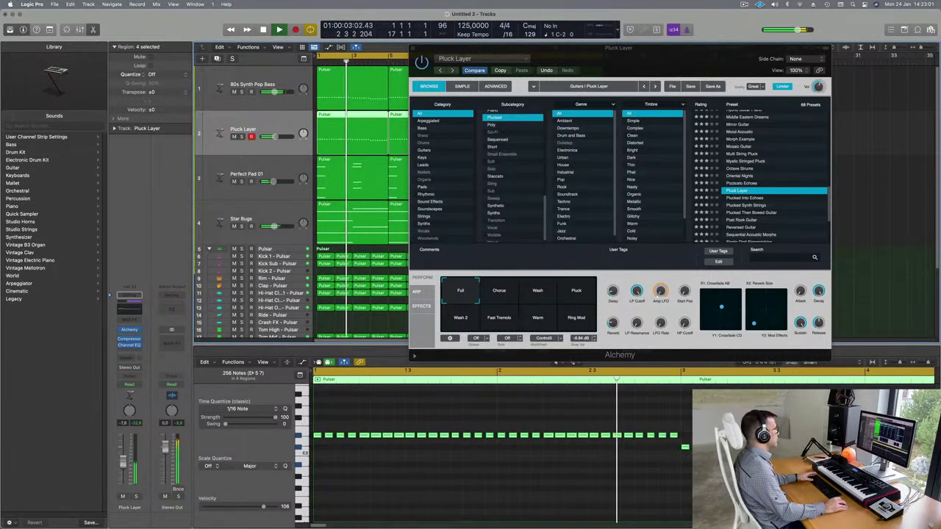
# Try the Chorus, Wash and Pluck performance snapshots of the Pluck Layer preset and return to Full.
pyautogui.click(123, 497)
pyautogui.click(123, 497)
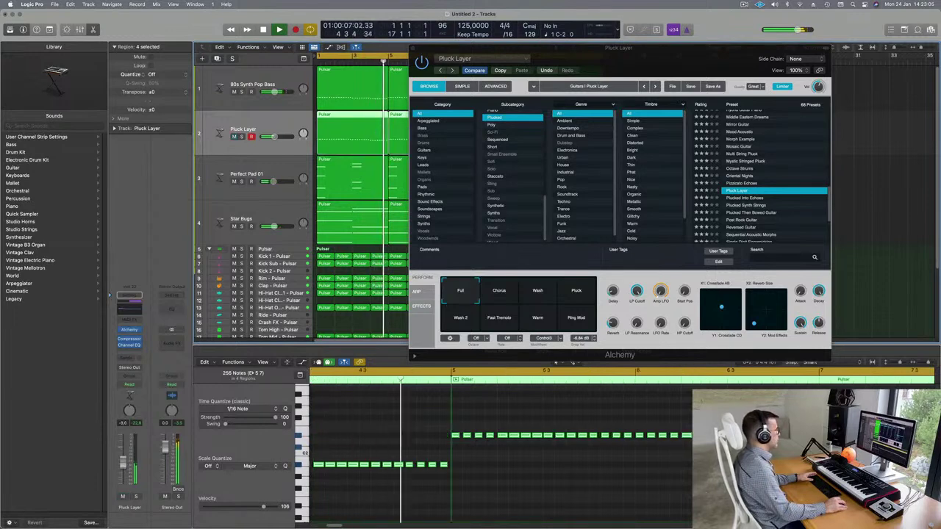
pyautogui.click(499, 291)
pyautogui.click(537, 291)
pyautogui.click(576, 291)
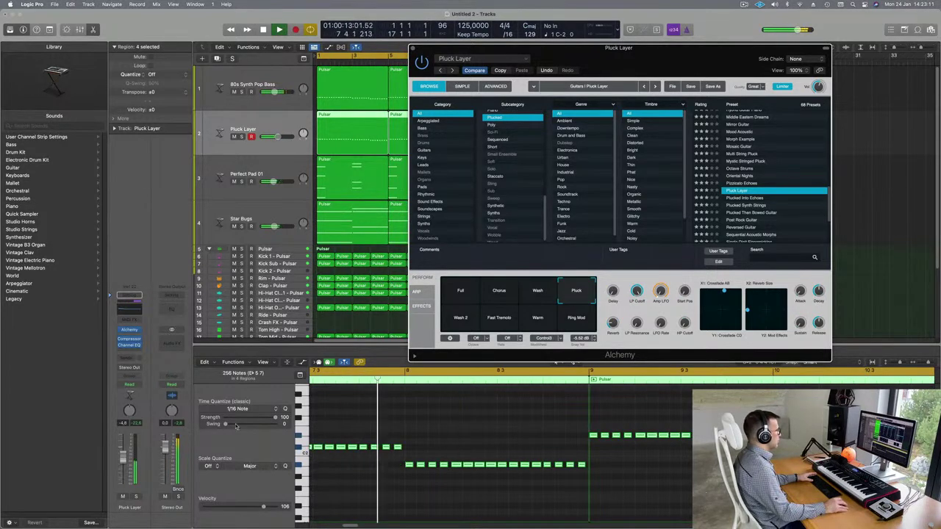
pyautogui.click(460, 290)
# Lower the Pluck Layer track's volume to -10.2 dB during playback from the start and close its Alchemy window.
pyautogui.press('Return')
pyautogui.moveTo(123, 460); pyautogui.dragTo(123, 469)
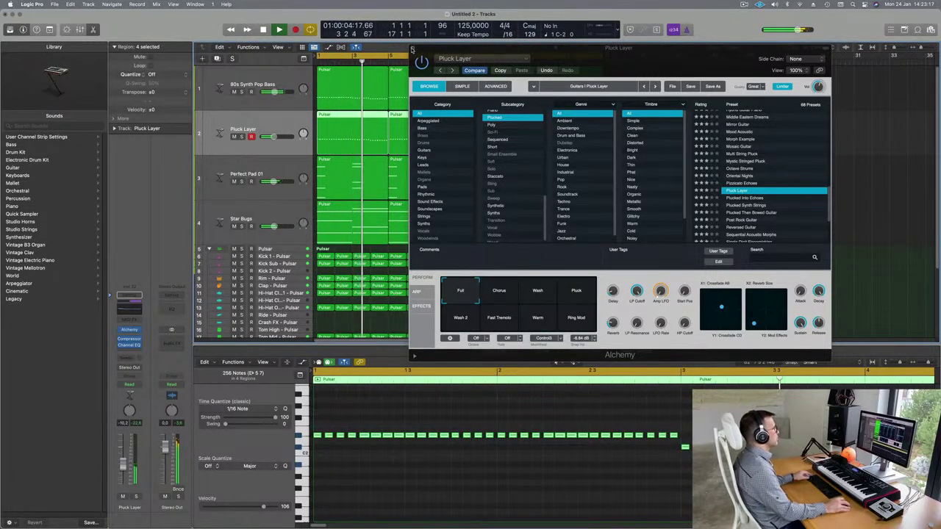
pyautogui.click(414, 48)
pyautogui.scroll(-3, 569, 190)
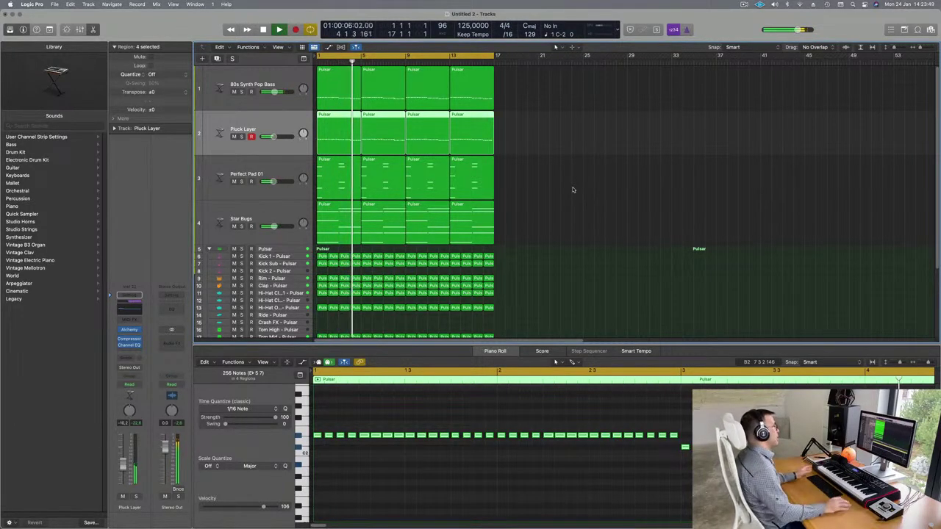
# Deselect all regions and listen to the full arrangement from the start.
pyautogui.click(564, 197)
pyautogui.press('space')
pyautogui.press('space')
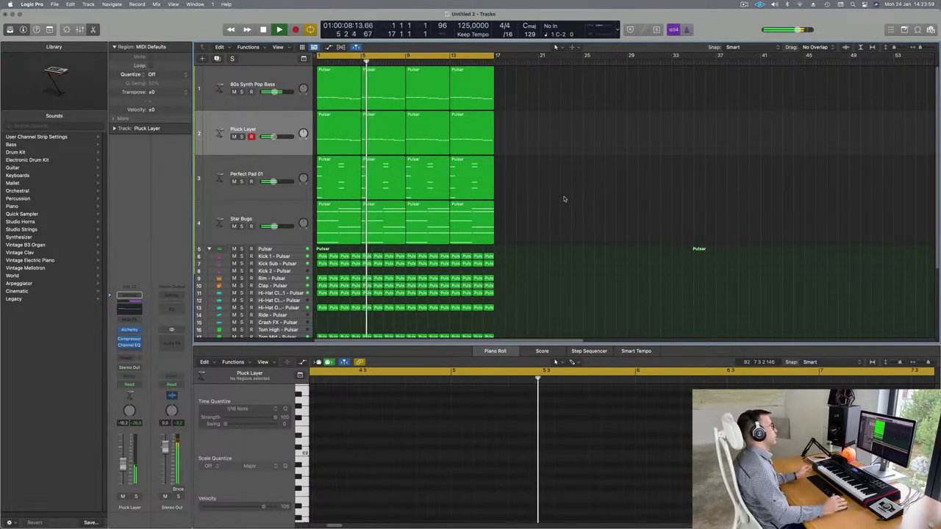
pyautogui.press('Return')
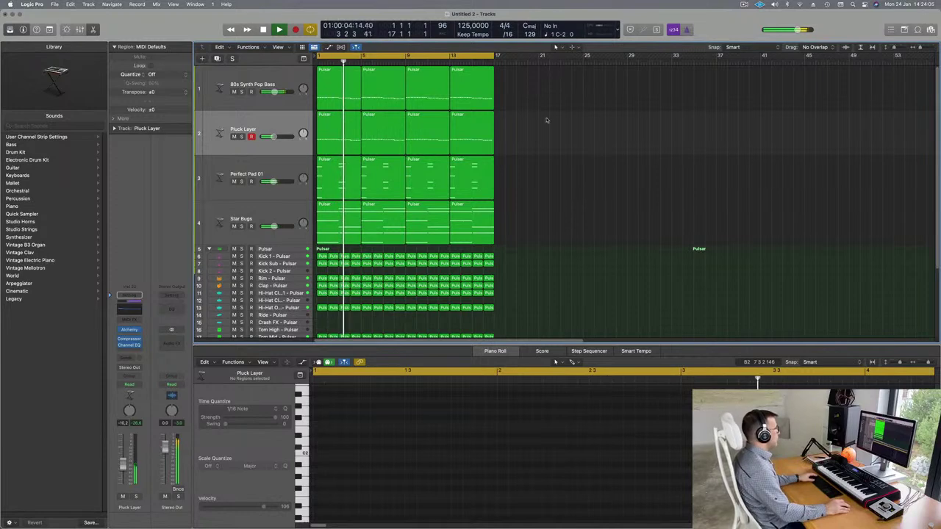
# Compare the mix with the Pluck Layer track muted and unmuted, replaying from the start to check its level.
pyautogui.press('space')
pyautogui.click(234, 137)
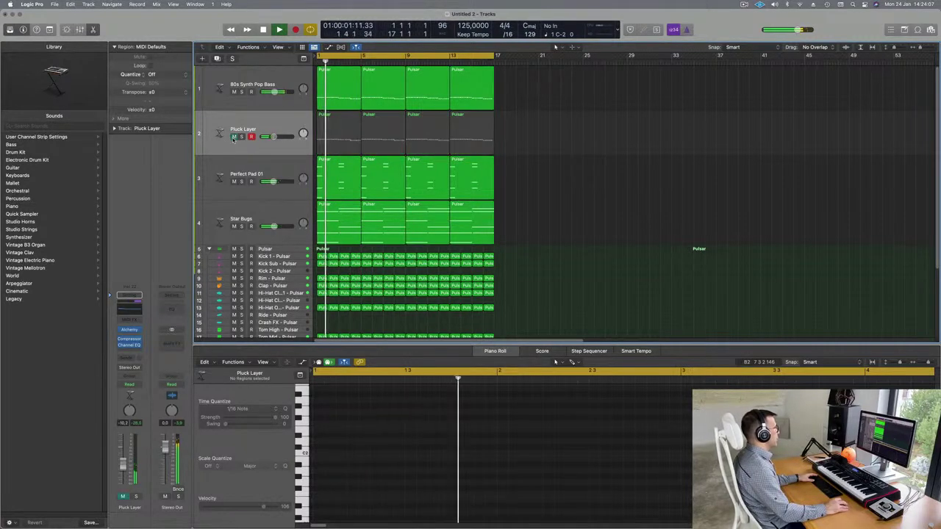
pyautogui.click(234, 137)
pyautogui.click(241, 137)
pyautogui.click(241, 137)
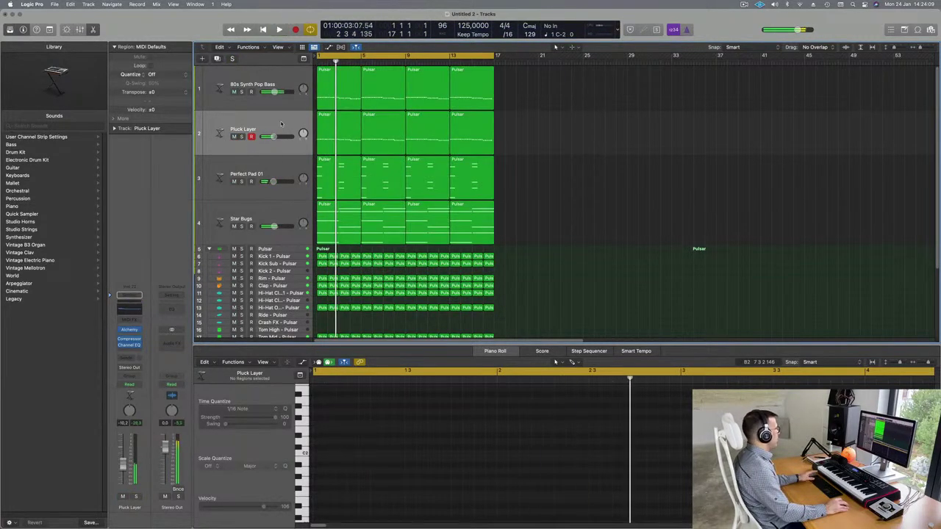
pyautogui.press('Return')
pyautogui.click(276, 124)
pyautogui.moveTo(274, 137); pyautogui.dragTo(271, 137)
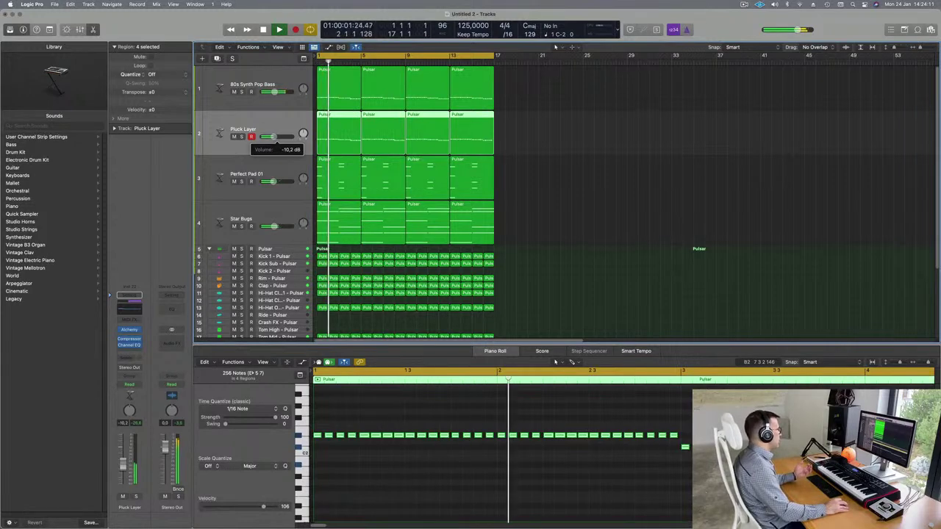
pyautogui.press('Return')
# Open the Star Bugs track's Alchemy synth to check its sound and replay from the start.
pyautogui.click(270, 214)
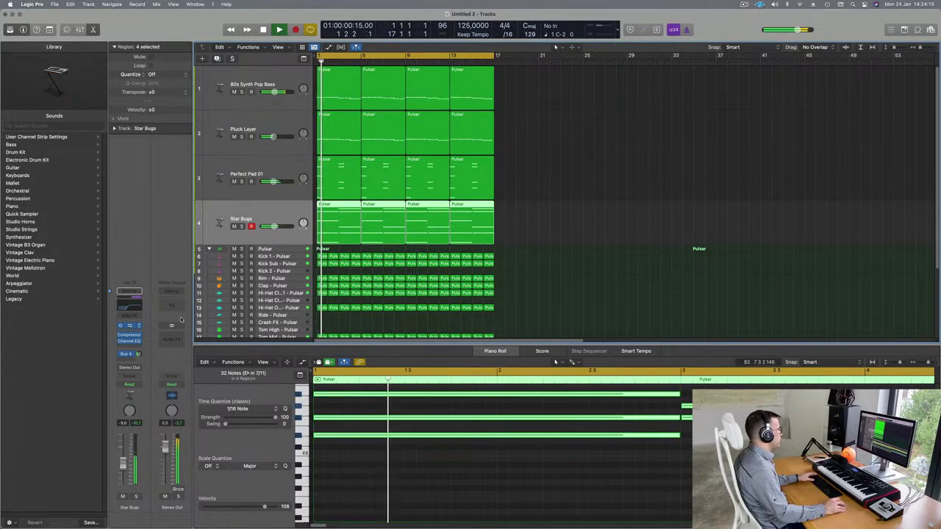
pyautogui.press('v')
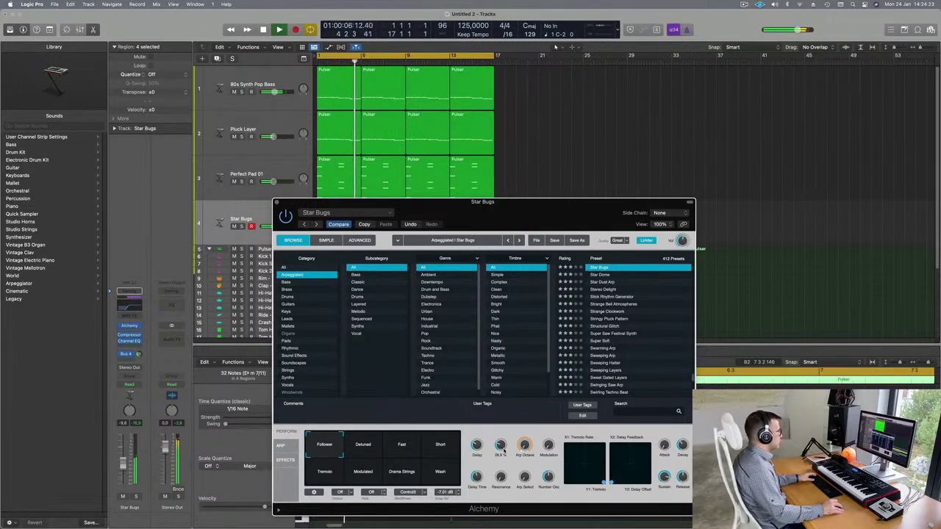
pyautogui.press('Return')
# Open Alchemy on the 80s Synth Pop Bass track, lower its Cutoff while soloed, and unsolo it to hear the mix.
pyautogui.click(272, 79)
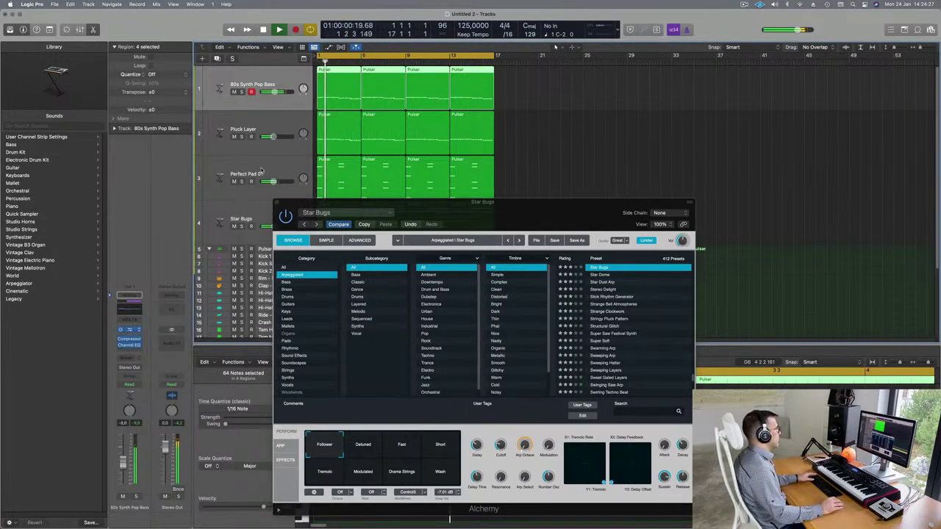
pyautogui.press('v')
pyautogui.moveTo(526, 240); pyautogui.dragTo(559, 121)
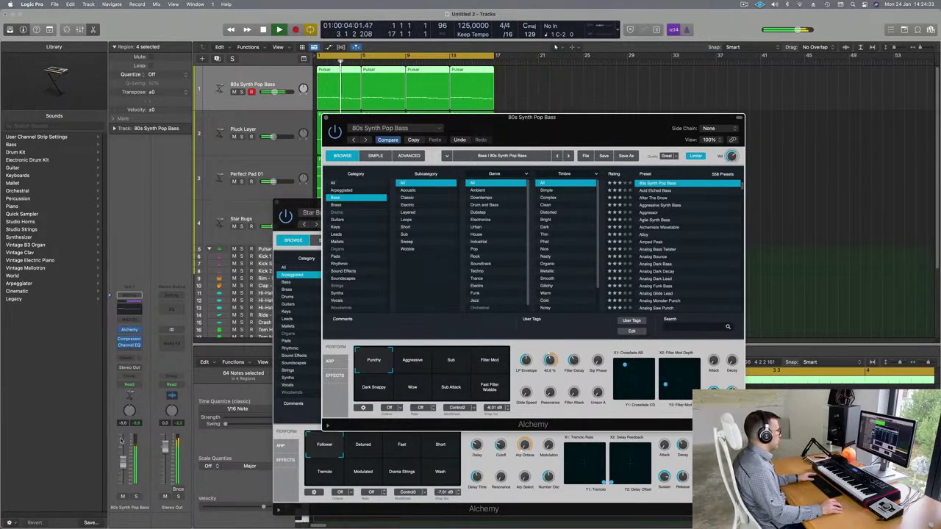
pyautogui.click(136, 497)
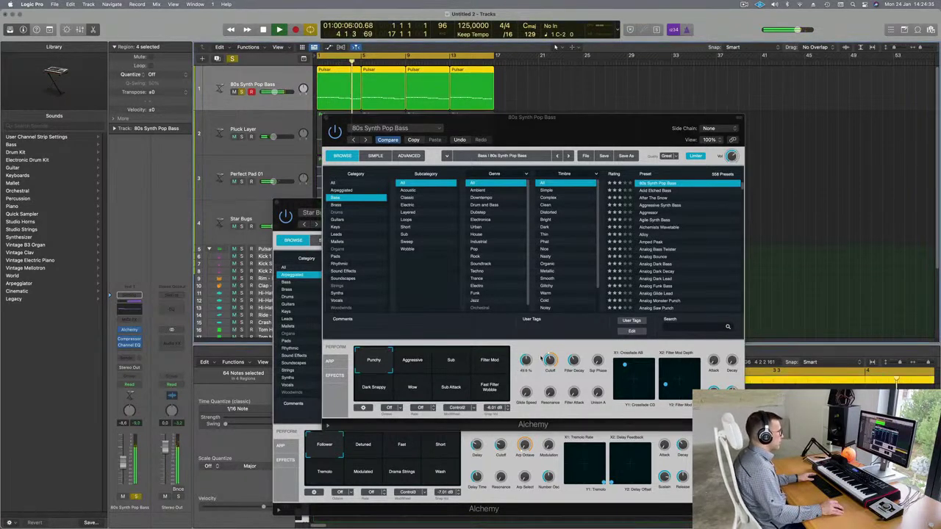
pyautogui.moveTo(553, 369); pyautogui.dragTo(554, 381)
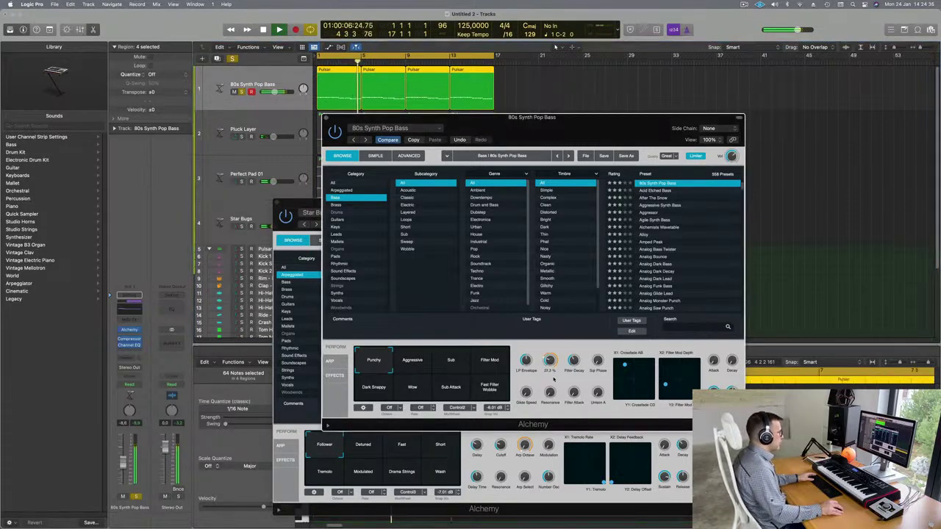
pyautogui.click(135, 496)
pyautogui.press('space')
pyautogui.press('space')
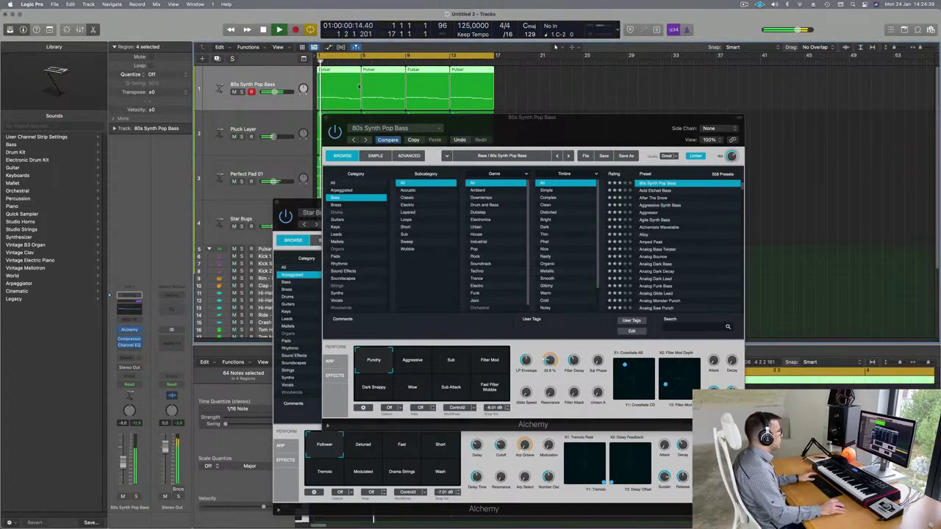
# Close the Alchemy windows of the 80s Synth Pop Bass and Star Bugs tracks.
pyautogui.moveTo(474, 116); pyautogui.dragTo(436, 125)
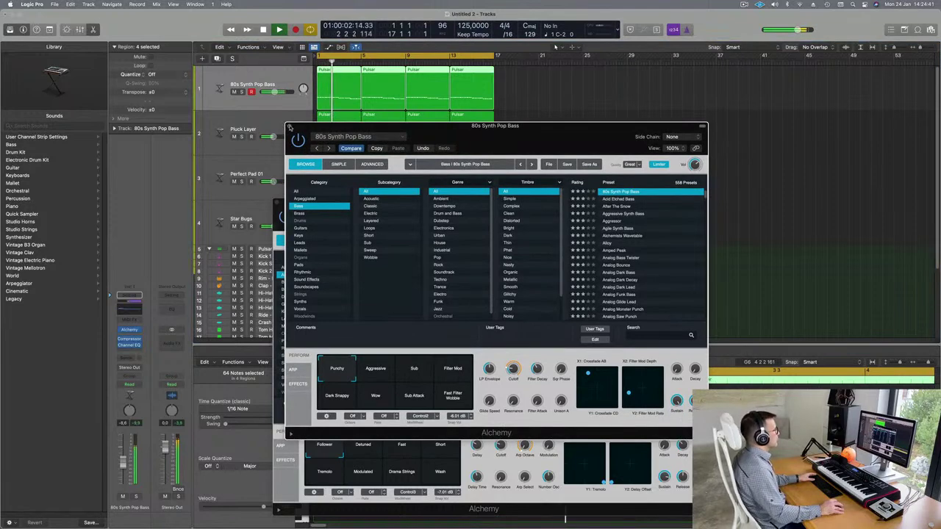
pyautogui.click(290, 128)
pyautogui.moveTo(349, 200); pyautogui.dragTo(314, 198)
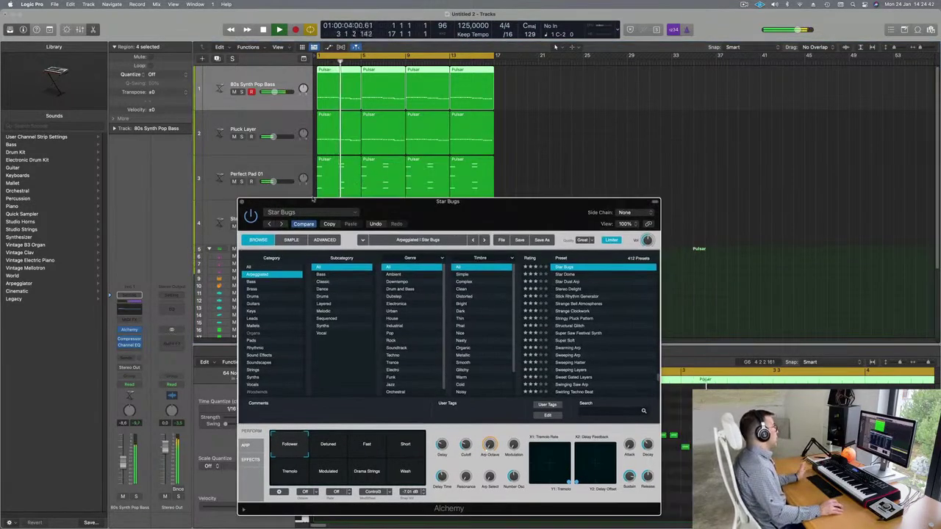
pyautogui.click(242, 202)
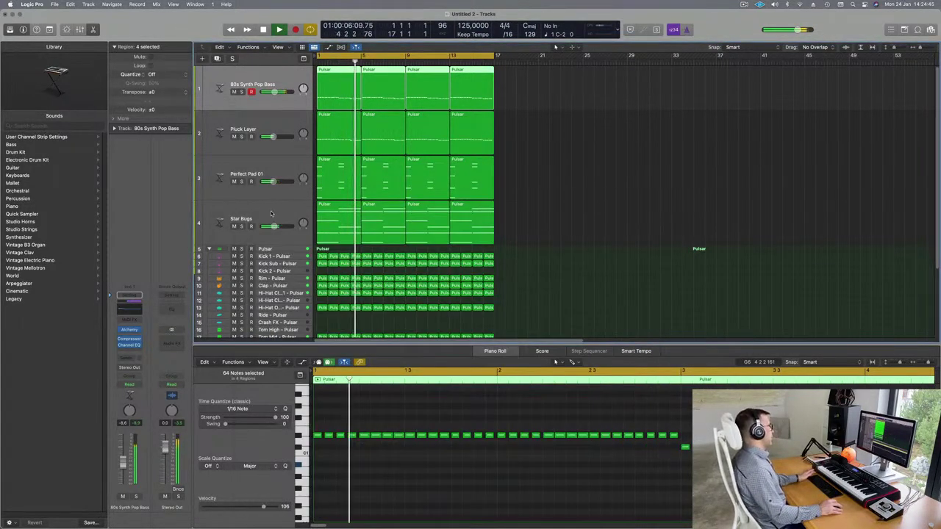
# Duplicate the Star Bugs track with its settings and raise the new track's volume to about -5 dB.
pyautogui.click(256, 215)
pyautogui.click(217, 59)
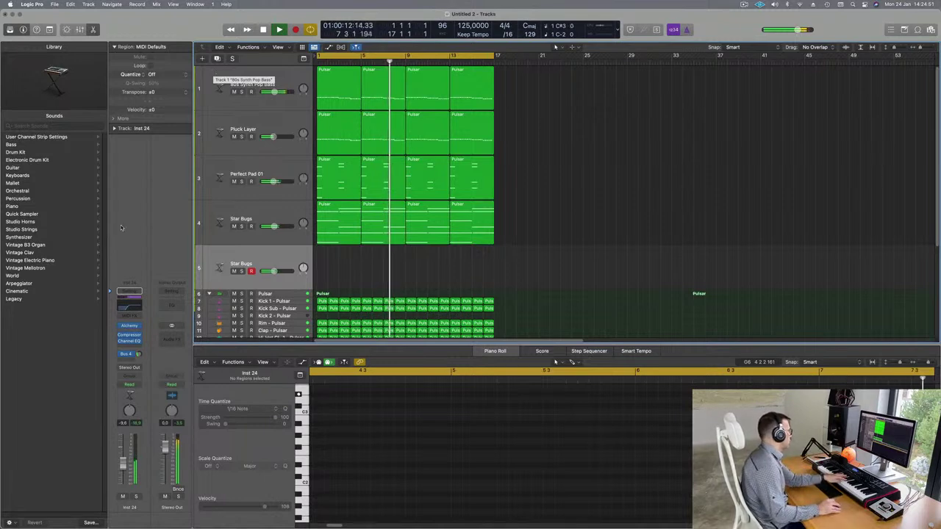
pyautogui.moveTo(125, 474); pyautogui.dragTo(124, 457)
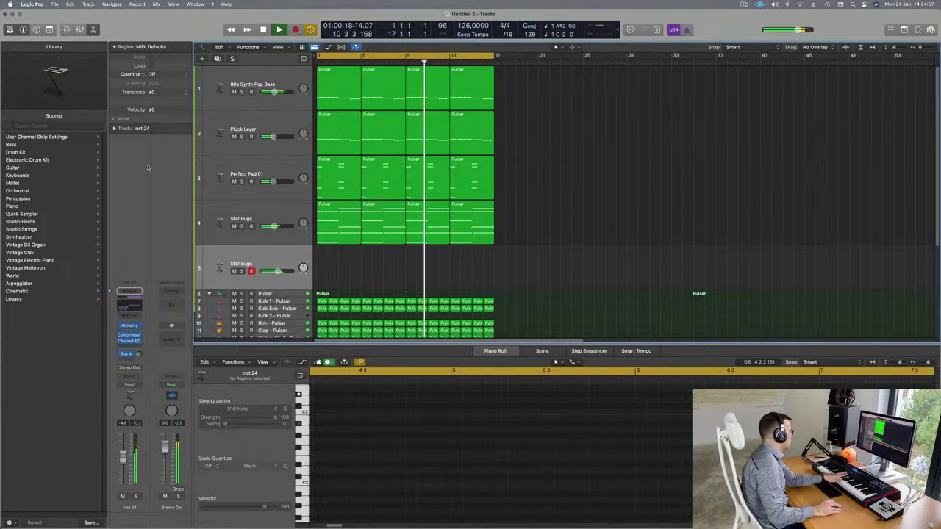
# Set the arpeggiator mode to Off in the duplicated Star Bugs track's Alchemy, and adjust its Bus 4 send and volume, the latter to -2.2 dB.
pyautogui.click(130, 327)
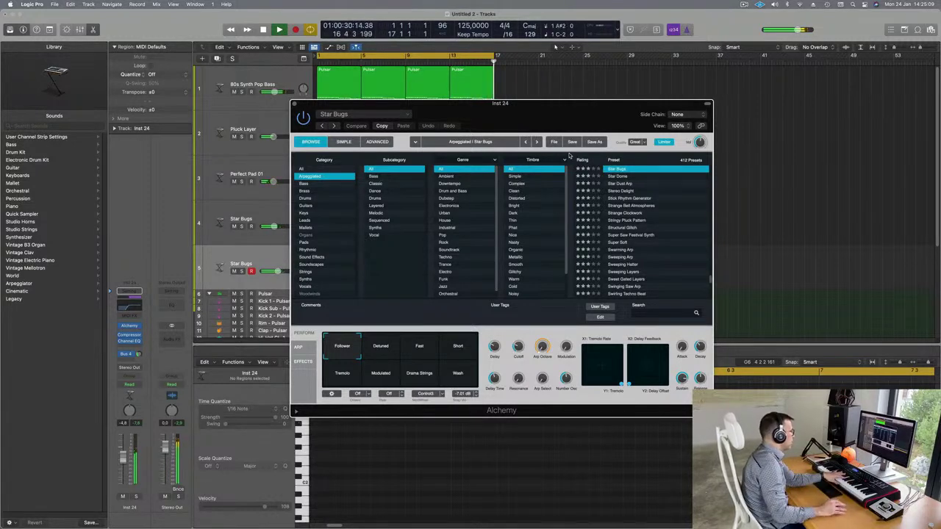
pyautogui.click(300, 348)
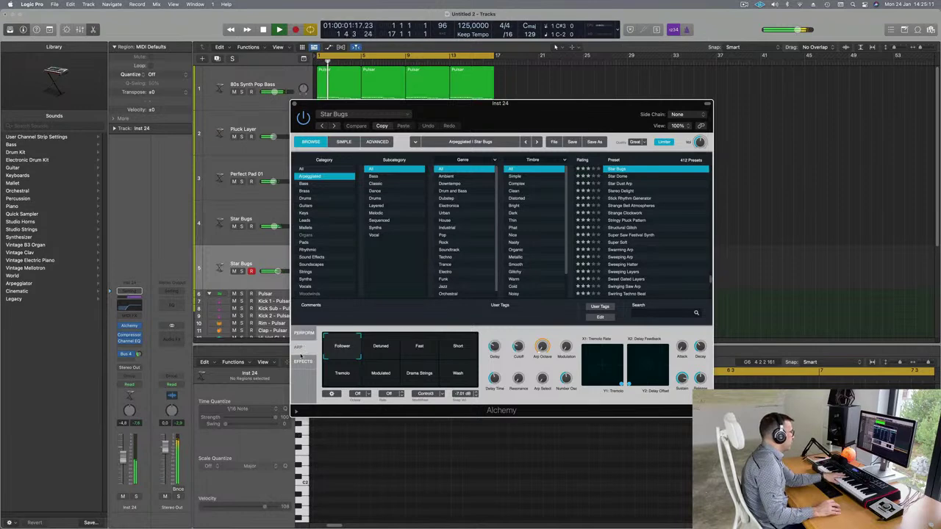
pyautogui.moveTo(331, 375); pyautogui.dragTo(358, 437)
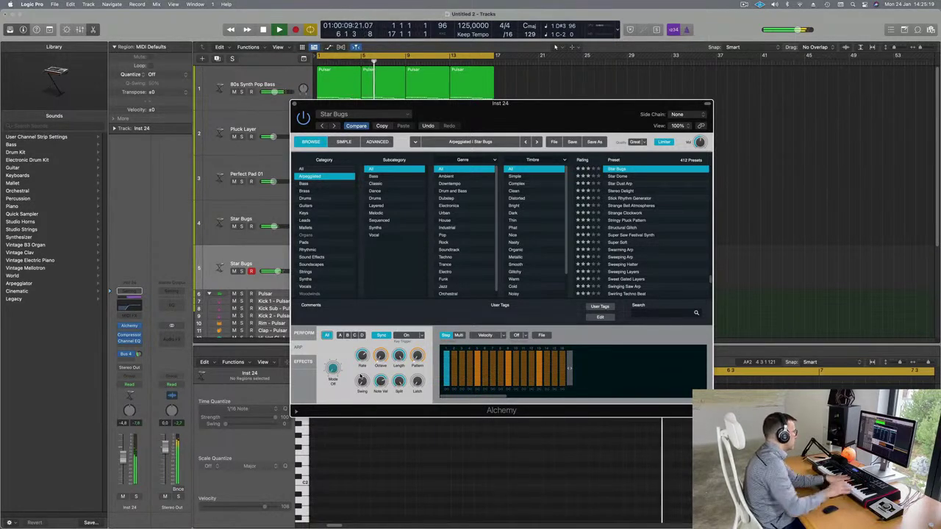
pyautogui.moveTo(139, 354); pyautogui.dragTo(133, 411)
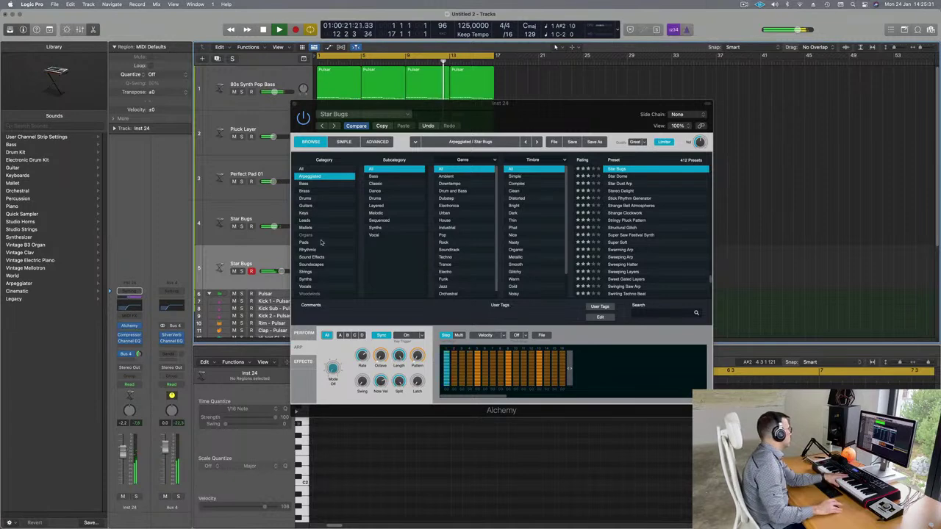
# In the duplicated track's Channel EQ, boost the high shelf +6.4 dB at 5200 Hz and lower the low cut to about 260 Hz.
pyautogui.click(136, 304)
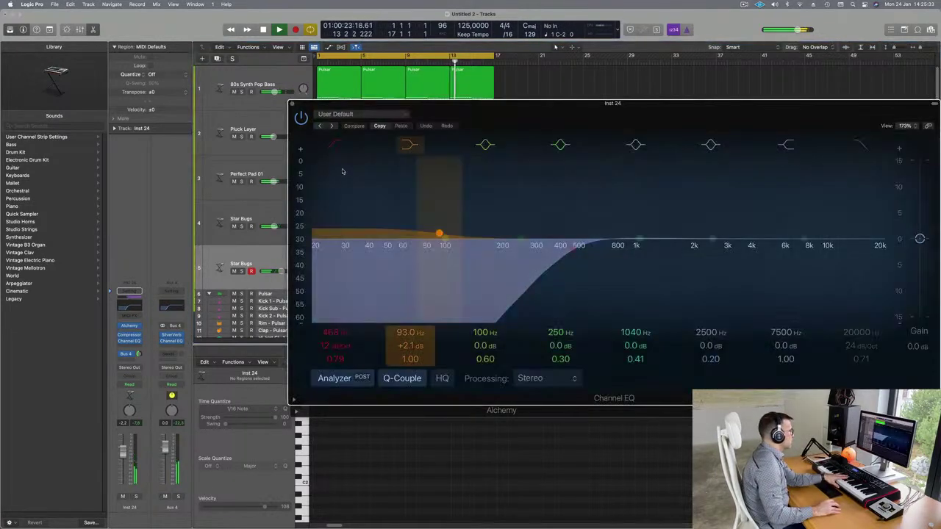
pyautogui.scroll(8, 783, 344)
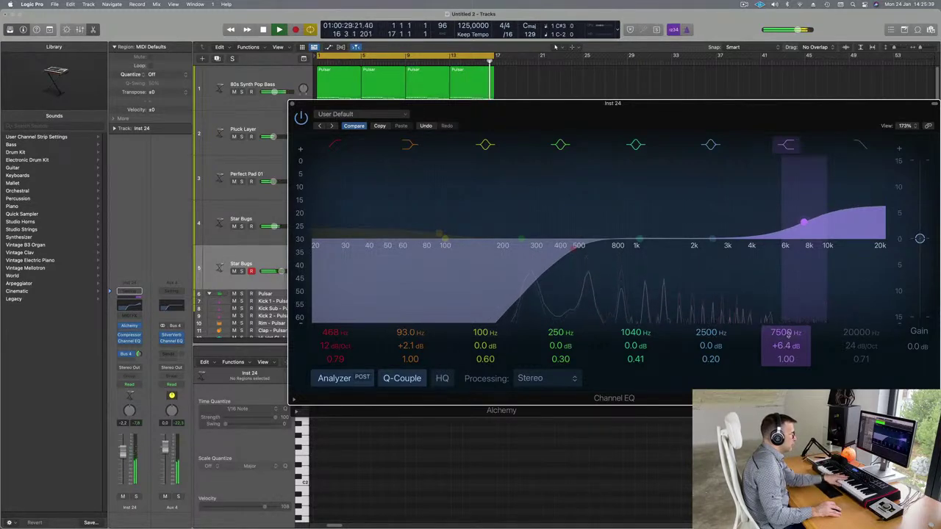
pyautogui.scroll(-6, 788, 335)
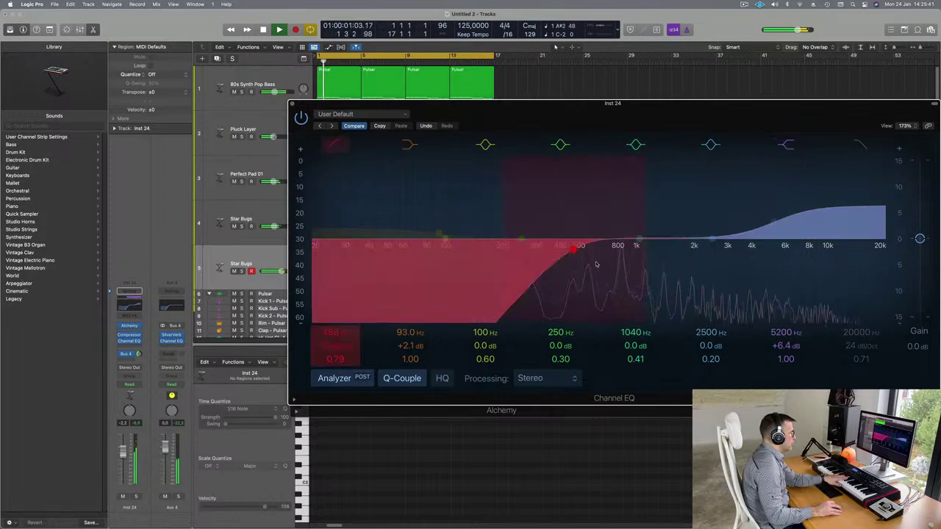
pyautogui.moveTo(573, 251); pyautogui.dragTo(525, 250)
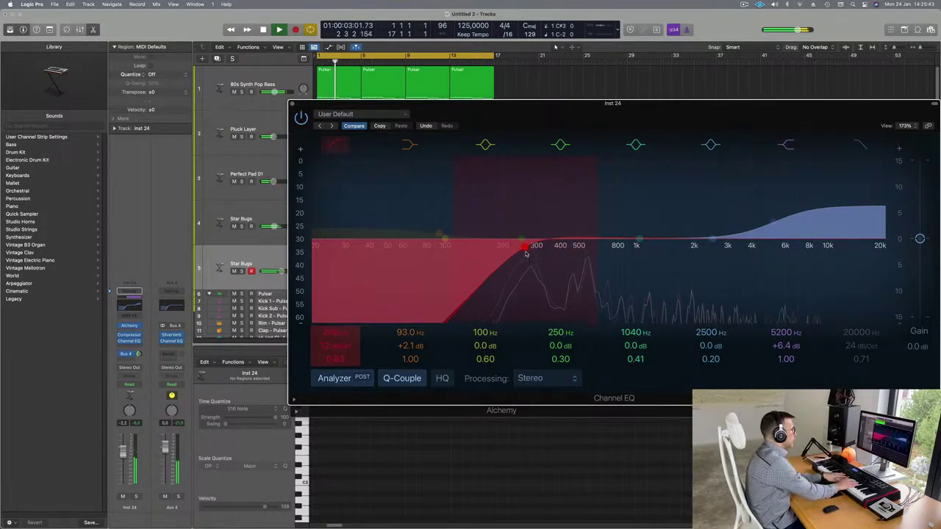
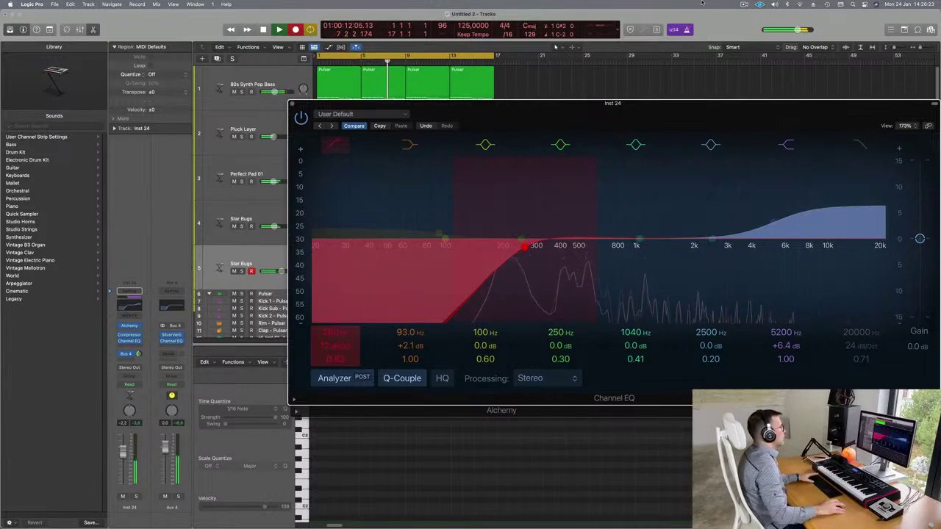
# Move the newly recorded Star Bugs region on the duplicated track so it starts at bar 1, and play it.
pyautogui.press('Return')
pyautogui.moveTo(529, 105); pyautogui.dragTo(892, 113)
pyautogui.press('space')
pyautogui.moveTo(479, 116); pyautogui.dragTo(476, 338)
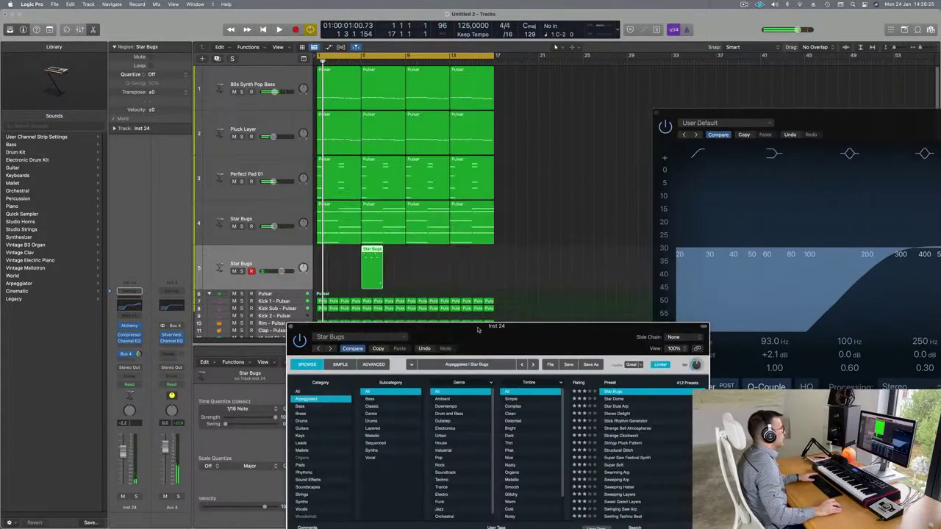
pyautogui.moveTo(375, 250); pyautogui.dragTo(332, 254)
pyautogui.press('space')
# Open the moved Star Bugs region in the Piano Roll and select all its notes.
pyautogui.click(327, 251)
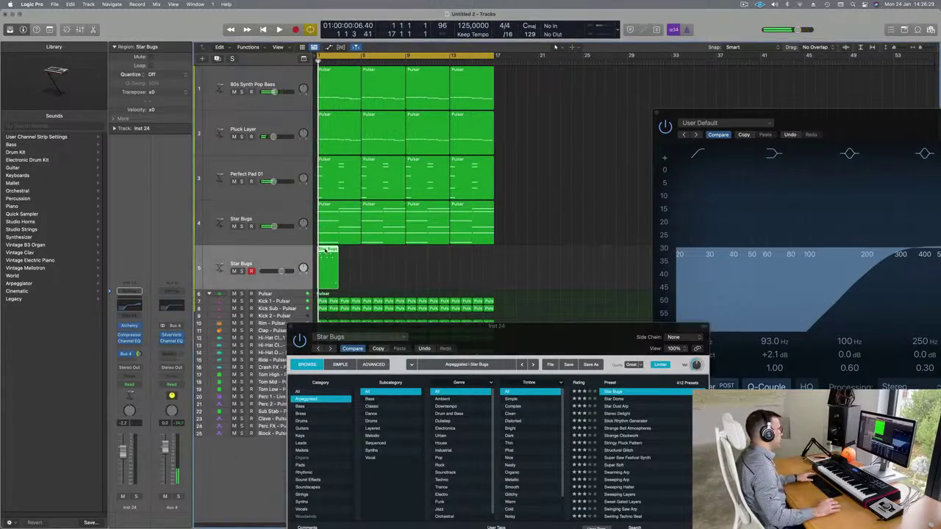
pyautogui.doubleClick(325, 251)
pyautogui.moveTo(485, 328); pyautogui.dragTo(909, 146)
pyautogui.press('super+a')
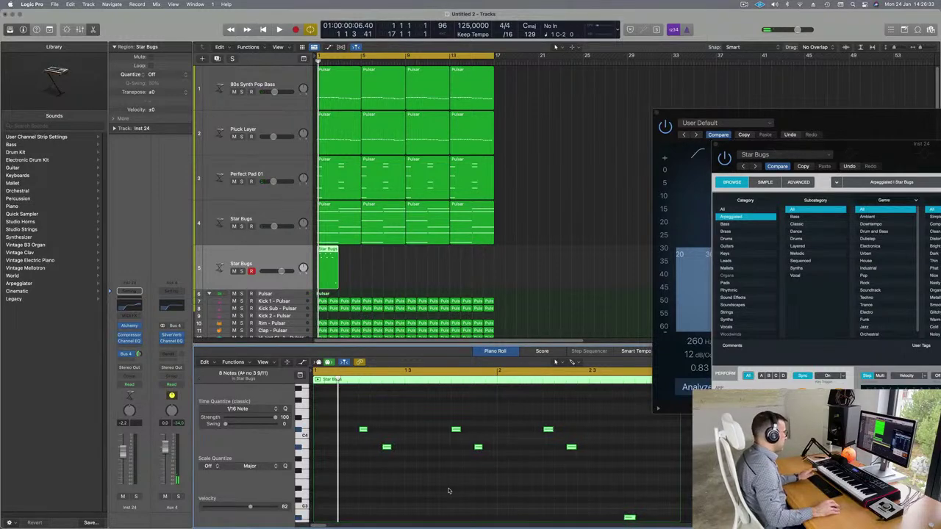
# Try raising the region's last two low notes into the range of the other notes while listening back.
pyautogui.press('space')
pyautogui.hscroll(-4, 446, 476)
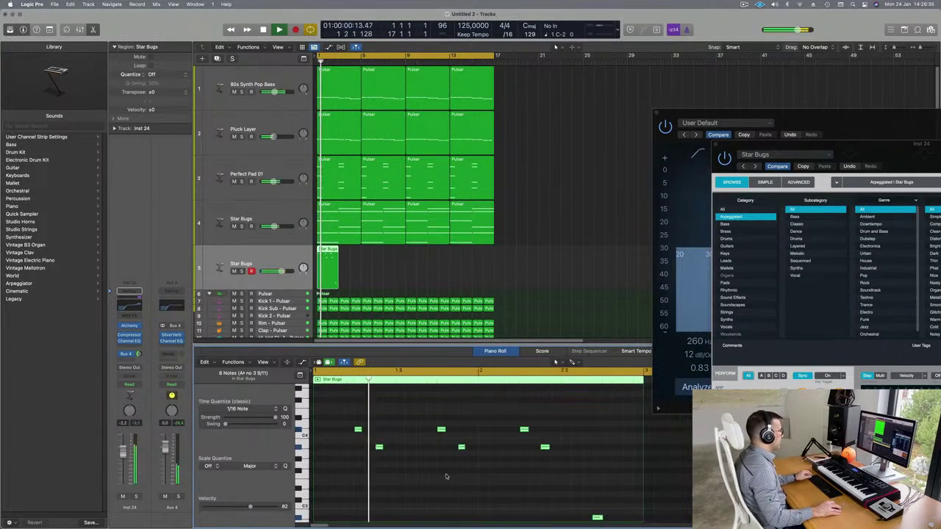
pyautogui.hscroll(2, 444, 486)
pyautogui.scroll(-2, 456, 486)
pyautogui.press('space')
pyautogui.moveTo(540, 512); pyautogui.dragTo(515, 404)
pyautogui.press('space')
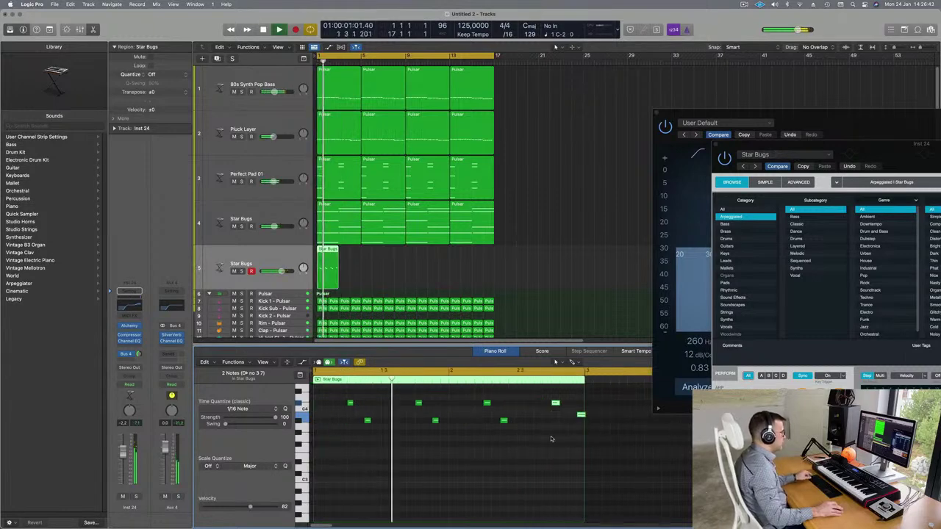
pyautogui.scroll(-2, 536, 442)
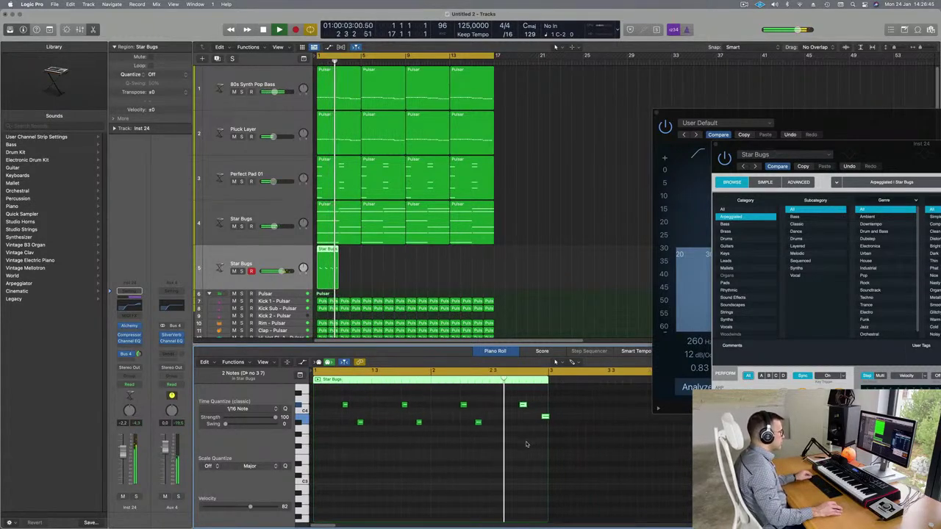
# Delete the last two notes and copy the preceding pair of notes into the end of the region.
pyautogui.moveTo(521, 396); pyautogui.dragTo(550, 432)
pyautogui.press('BackSpace')
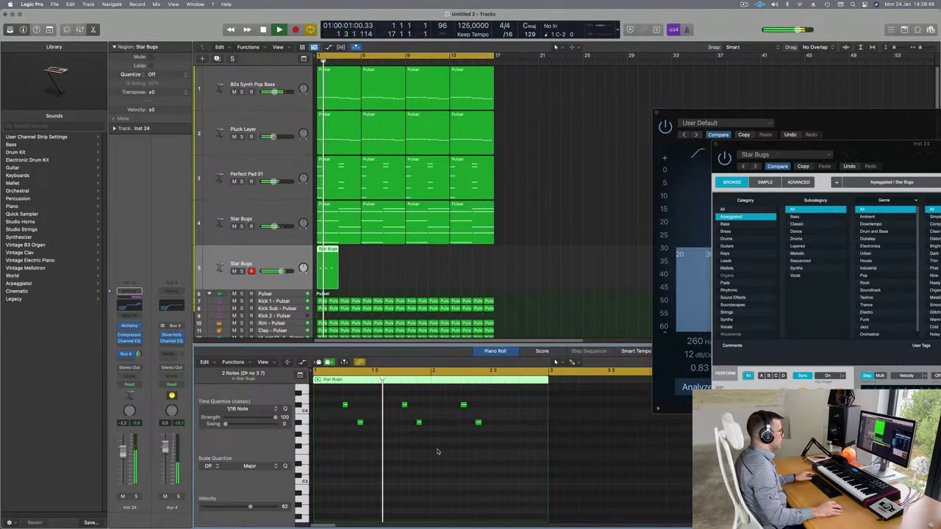
pyautogui.click(463, 405)
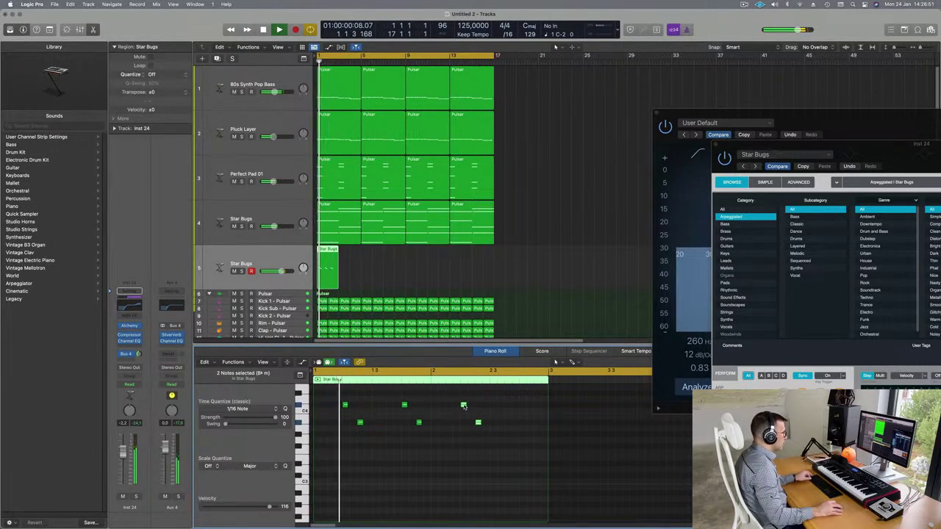
pyautogui.moveTo(463, 405); pyautogui.dragTo(524, 421)
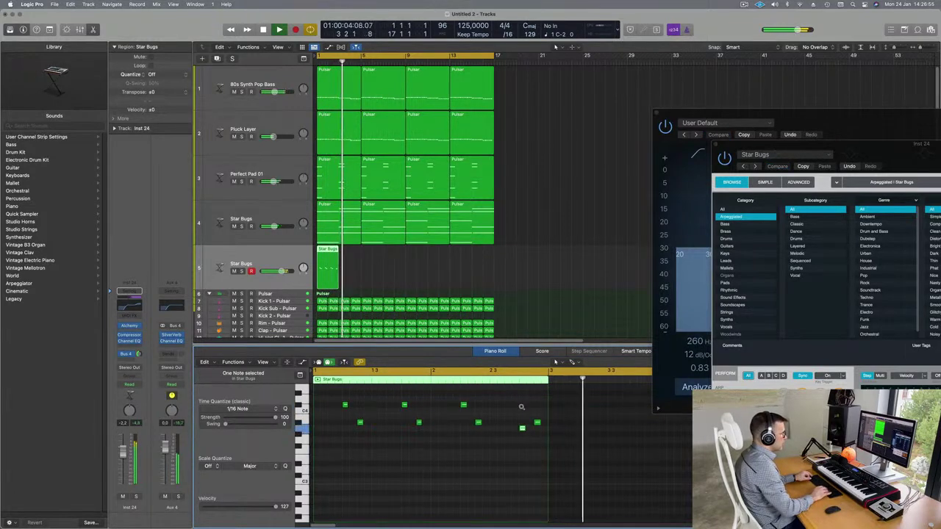
# Transpose the copied notes up, matching the first to the lower row and placing the last just above the upper row.
pyautogui.hotkey('alt', 'Up')
pyautogui.hotkey('alt', 'Up')
pyautogui.hotkey('alt', 'Up')
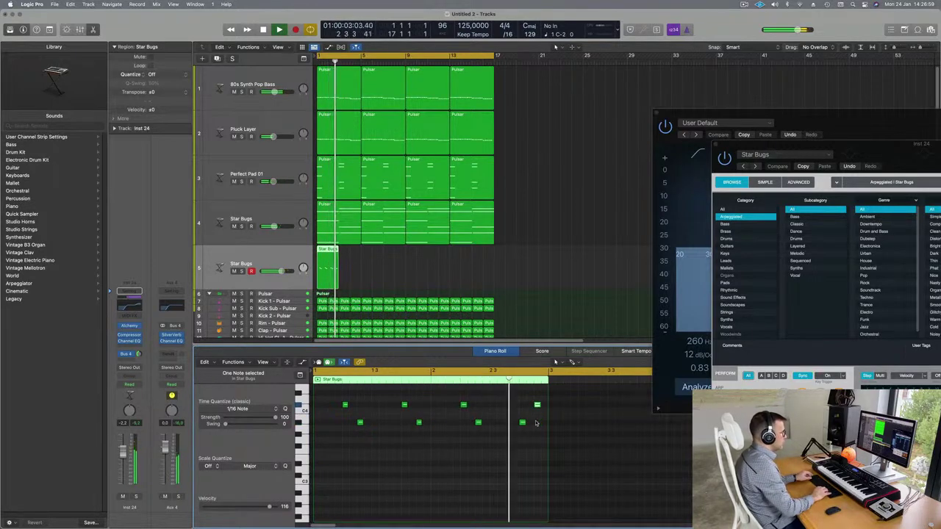
pyautogui.press('space')
# Repeat the edited two-bar Star Bugs region seven times to fill the duplicated track to bar 17.
pyautogui.moveTo(716, 147); pyautogui.dragTo(489, 69)
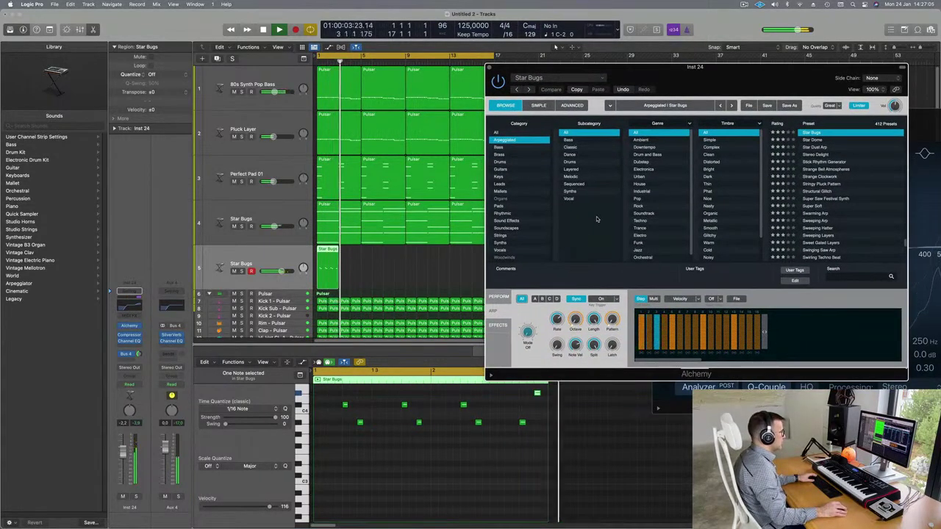
pyautogui.moveTo(391, 272); pyautogui.dragTo(307, 281)
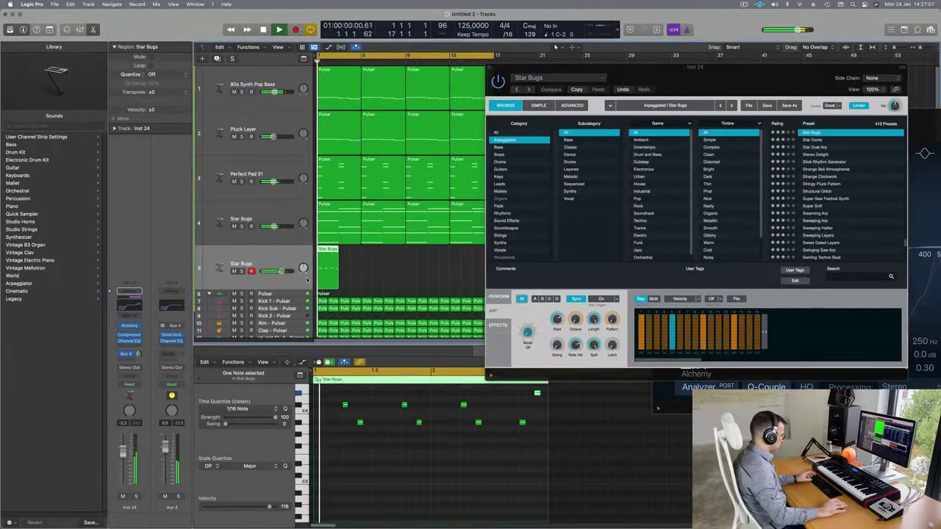
pyautogui.press('super+r')
pyautogui.press('super+r')
pyautogui.press('super+r')
pyautogui.press('super+r')
pyautogui.press('super+r')
pyautogui.press('super+r')
pyautogui.press('super+r')
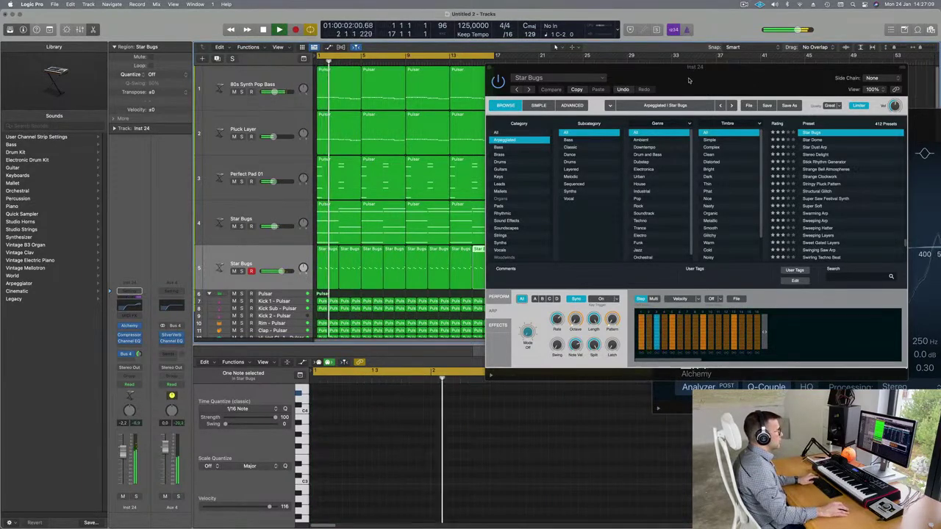
# Adjust the duplicated Star Bugs track's Bus 4 send level while playing the arrangement from the start.
pyautogui.moveTo(682, 73); pyautogui.dragTo(836, 110)
pyautogui.press('Return')
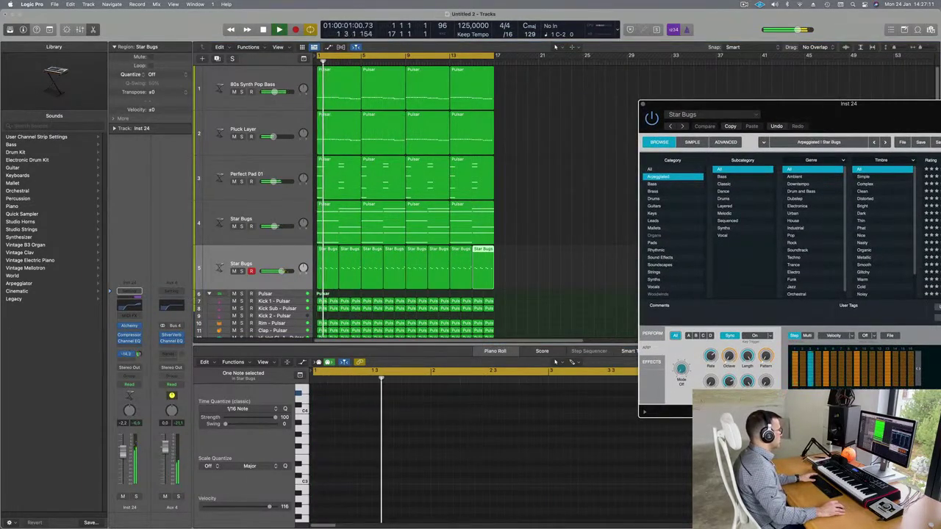
pyautogui.moveTo(139, 354); pyautogui.dragTo(137, 355)
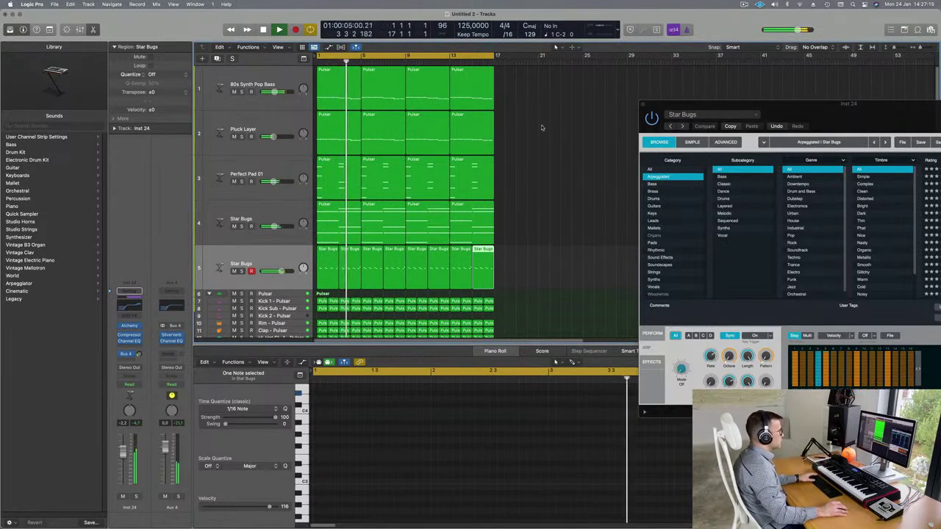
pyautogui.moveTo(855, 114); pyautogui.dragTo(607, 97)
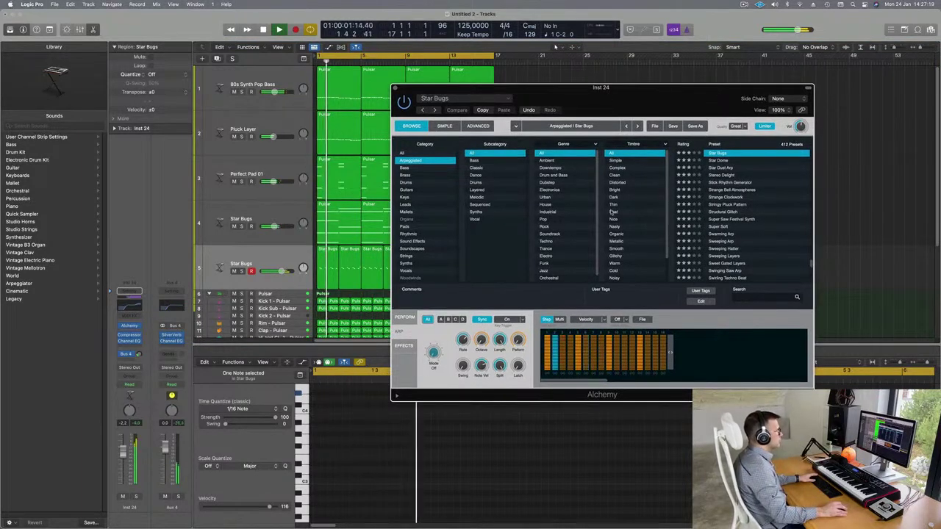
pyautogui.click(138, 355)
pyautogui.press('space')
pyautogui.press('space')
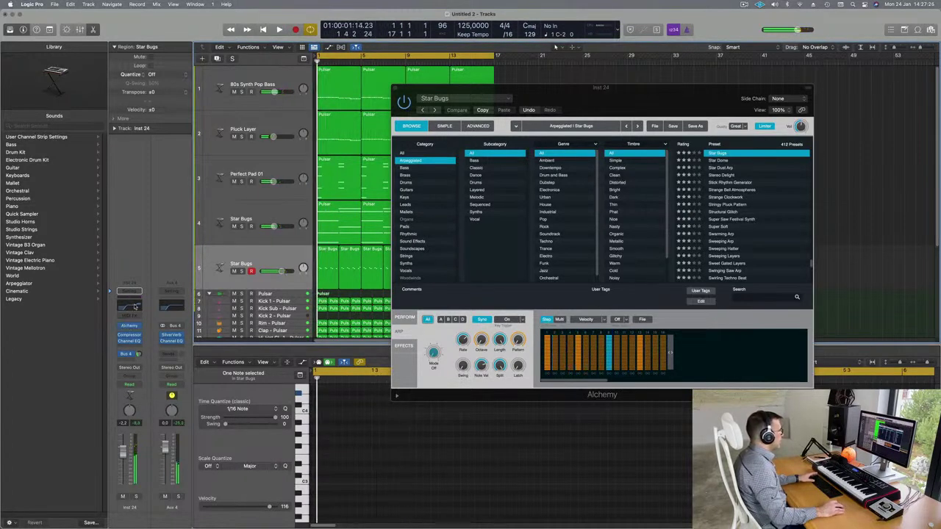
# In the duplicated track's Channel EQ, pull the high shelf gain down and raise the low cut frequency, and close the EQ.
pyautogui.click(129, 303)
pyautogui.moveTo(815, 116); pyautogui.dragTo(291, 114)
pyautogui.moveTo(616, 208); pyautogui.dragTo(616, 239)
pyautogui.moveTo(375, 247); pyautogui.dragTo(467, 250)
pyautogui.press('space')
pyautogui.press('space')
pyautogui.press('super+w')
# Audition the Detuned, Modulated, Drama Strings and Wash performance snapshots in Alchemy and settle on Follower.
pyautogui.moveTo(632, 86); pyautogui.dragTo(611, 62)
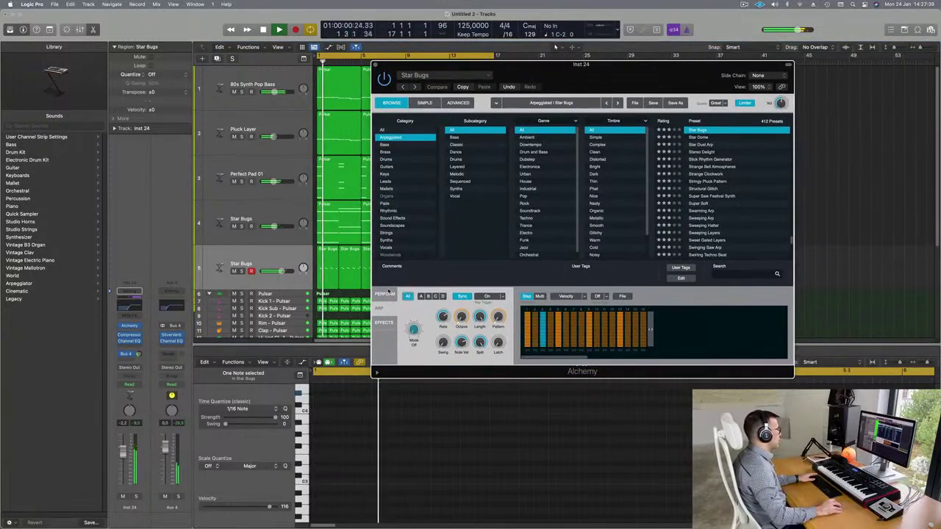
pyautogui.click(385, 293)
pyautogui.click(462, 310)
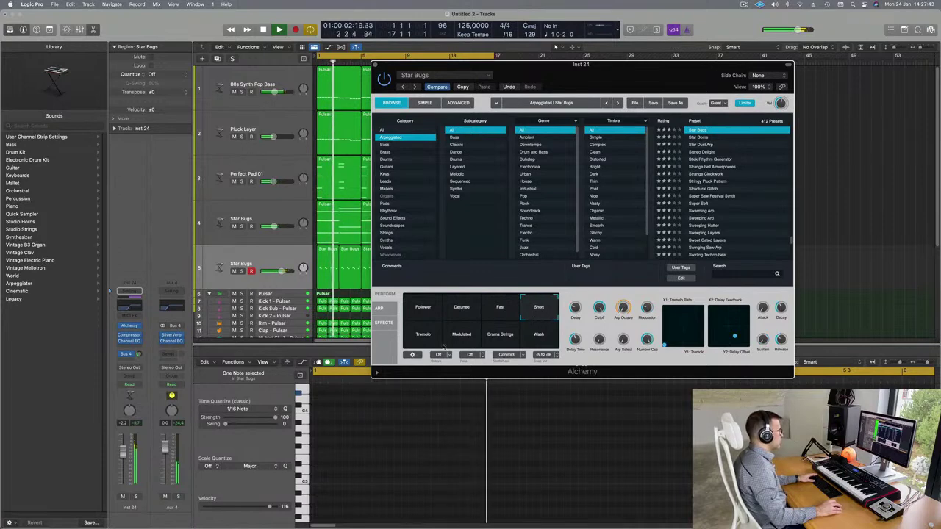
pyautogui.click(464, 336)
pyautogui.click(506, 340)
pyautogui.click(546, 343)
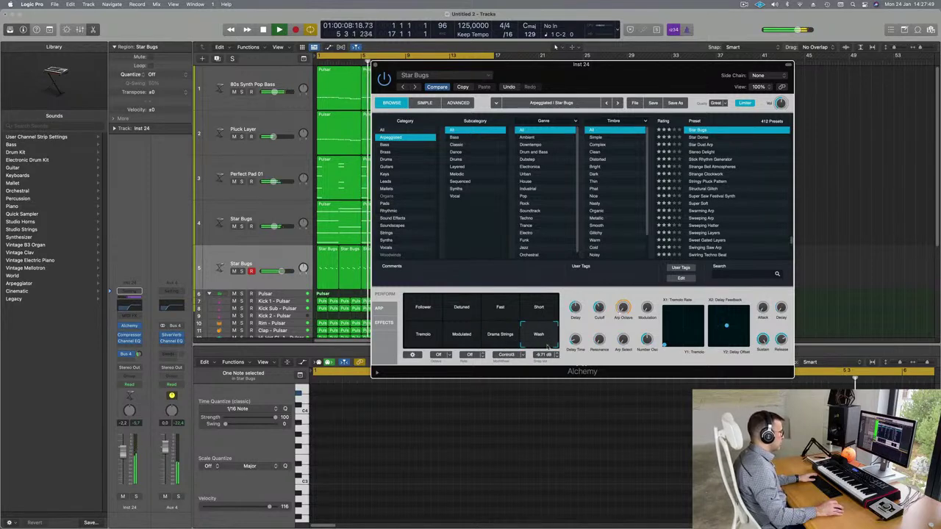
pyautogui.click(418, 310)
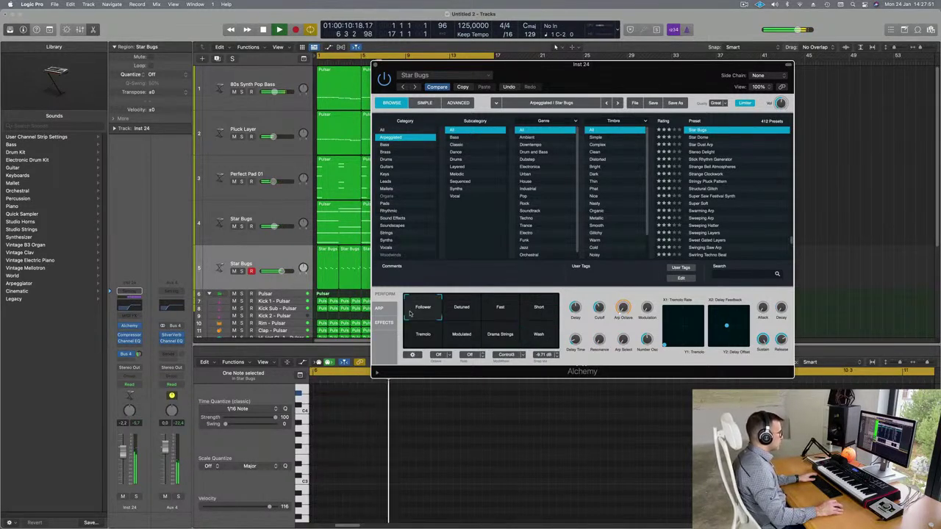
# Adjust the Follower snapshot's Delay Feedback/Offset pad, Arp Octave and Delay, and set the Cutoff to about 47.6%.
pyautogui.moveTo(596, 75); pyautogui.dragTo(580, 62)
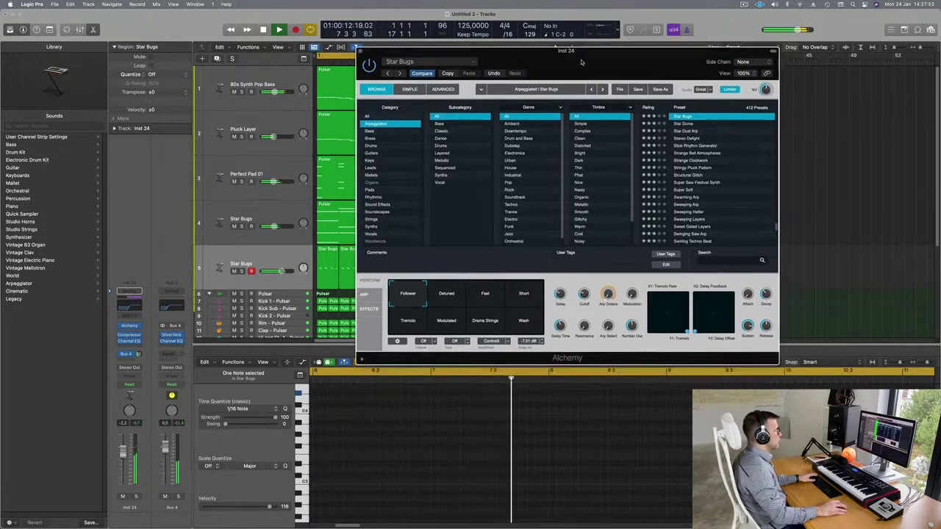
pyautogui.moveTo(695, 329); pyautogui.dragTo(686, 288)
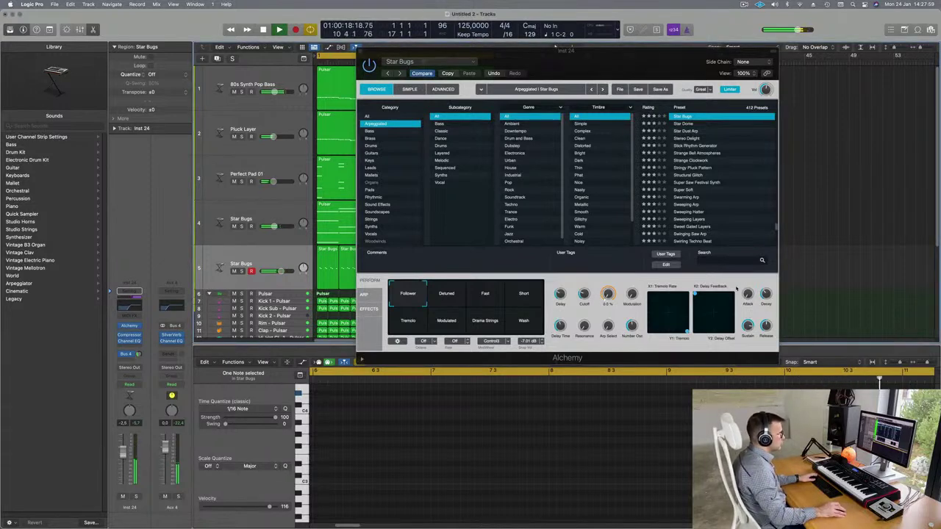
pyautogui.moveTo(607, 295); pyautogui.dragTo(586, 272)
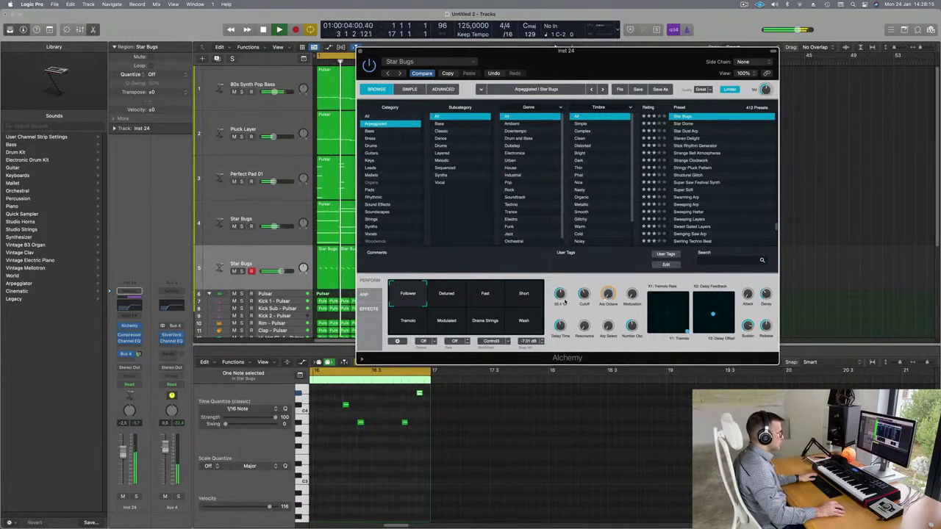
pyautogui.moveTo(562, 294); pyautogui.dragTo(565, 298)
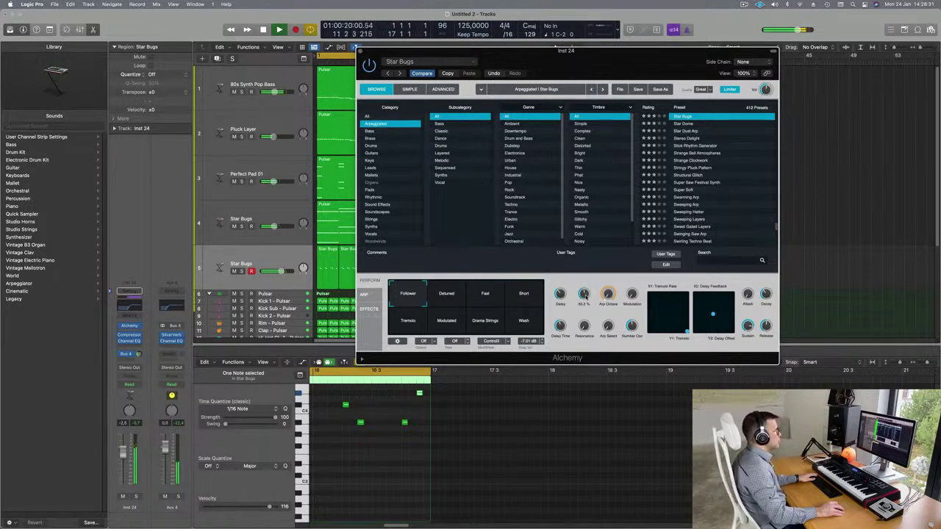
# Select the duplicated Star Bugs track, lower its volume to -4.6 dB and set its Bus 4 send to about -10.4 dB.
pyautogui.moveTo(667, 48); pyautogui.dragTo(822, 42)
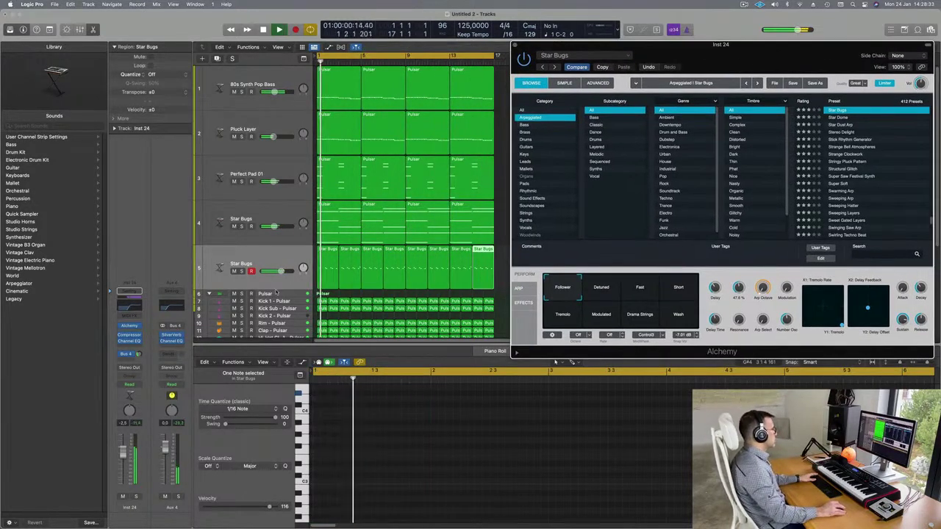
pyautogui.click(262, 258)
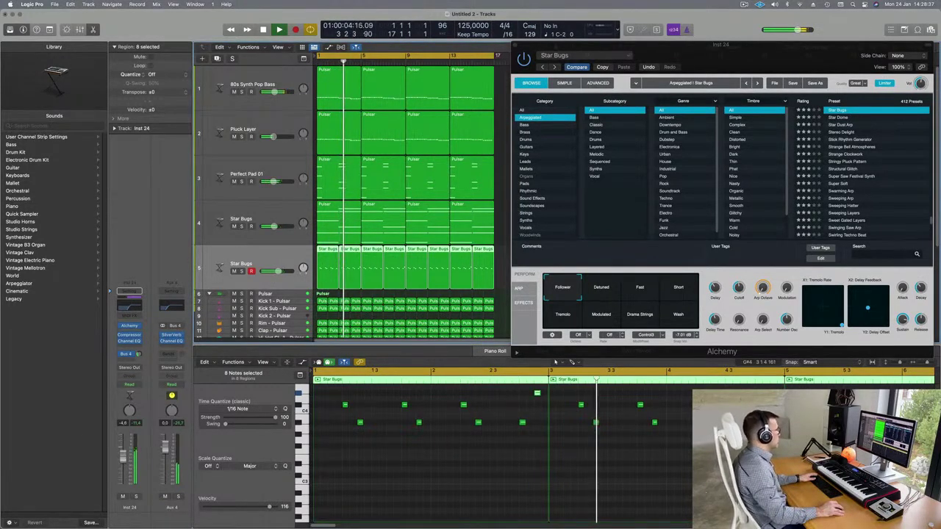
pyautogui.moveTo(139, 354); pyautogui.dragTo(140, 358)
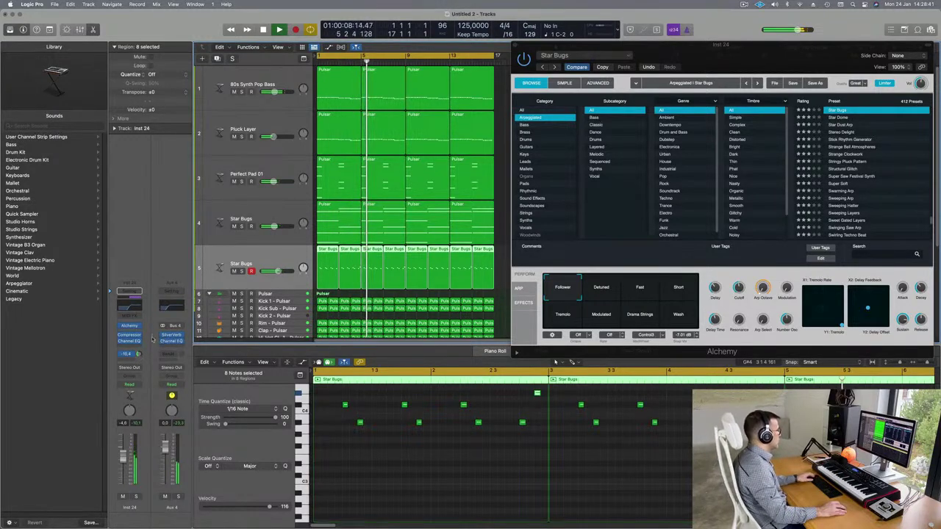
# Copy the duplicated track's Compressor to Aux 4 below its Channel EQ, adjust the copy's threshold, and close it.
pyautogui.moveTo(128, 336); pyautogui.dragTo(174, 345)
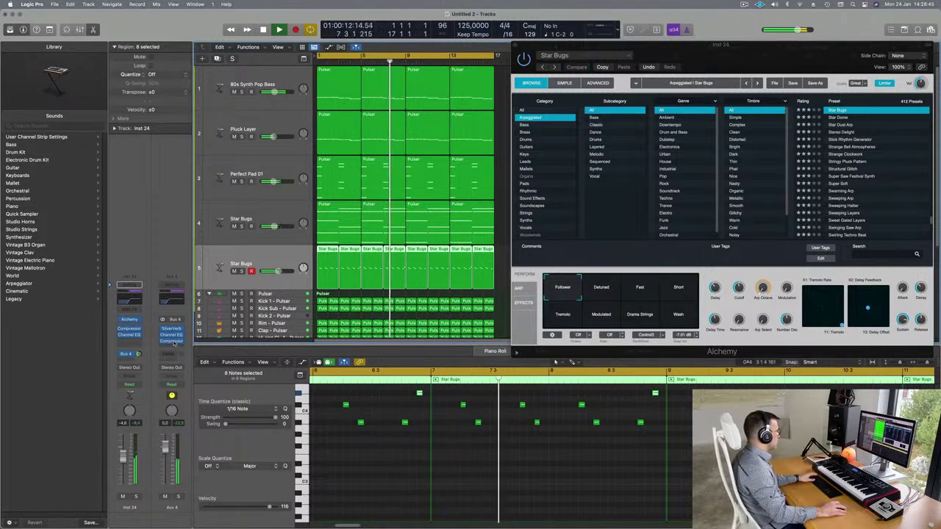
pyautogui.click(171, 341)
pyautogui.moveTo(403, 320); pyautogui.dragTo(408, 331)
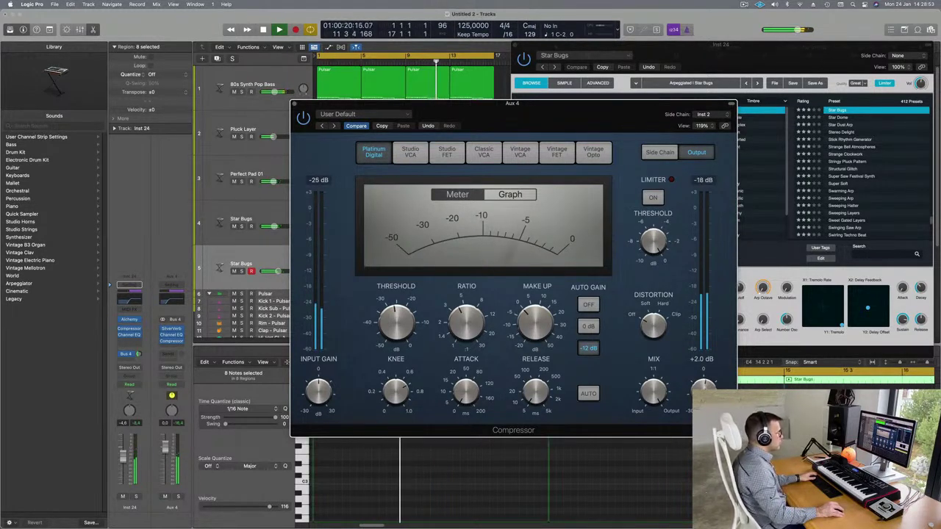
pyautogui.moveTo(305, 103); pyautogui.dragTo(333, 145)
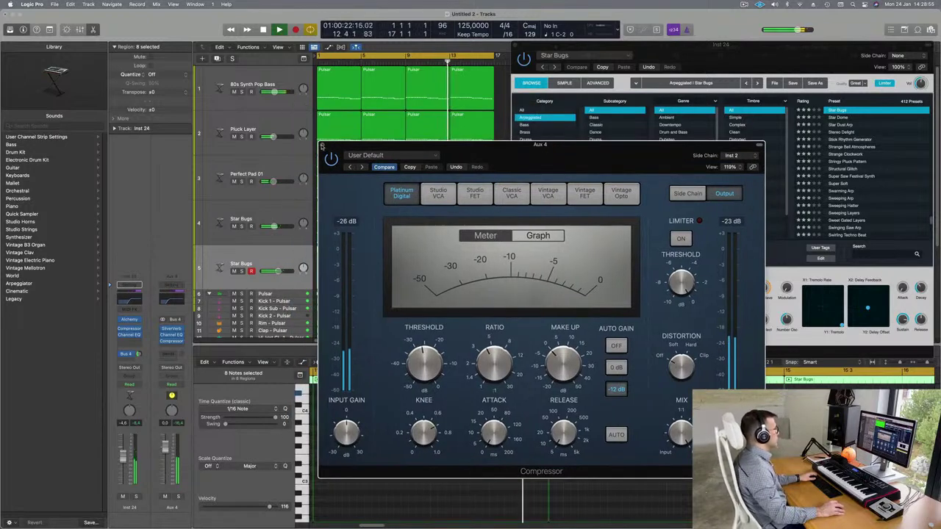
pyautogui.click(321, 146)
# Close the duplicated track's Alchemy window, deselect the regions and stop playback.
pyautogui.moveTo(525, 45); pyautogui.dragTo(334, 140)
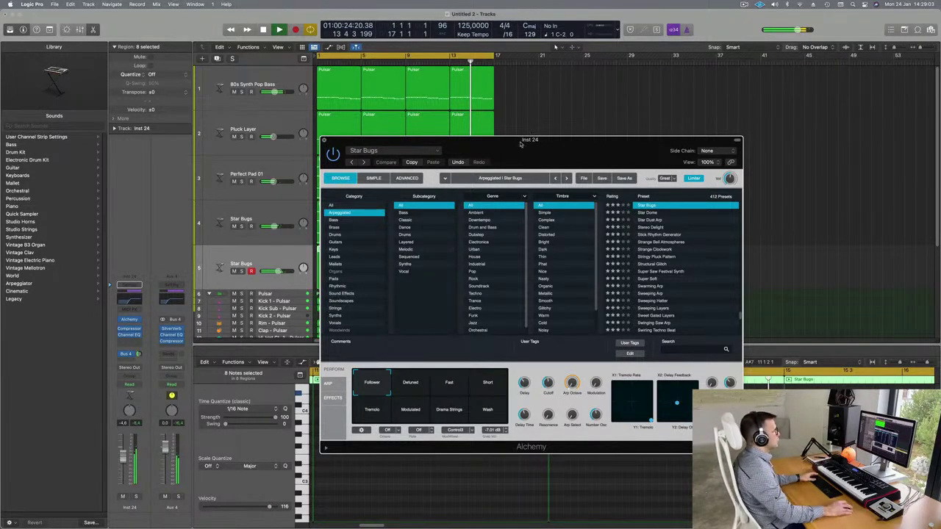
pyautogui.moveTo(451, 138); pyautogui.dragTo(818, 116)
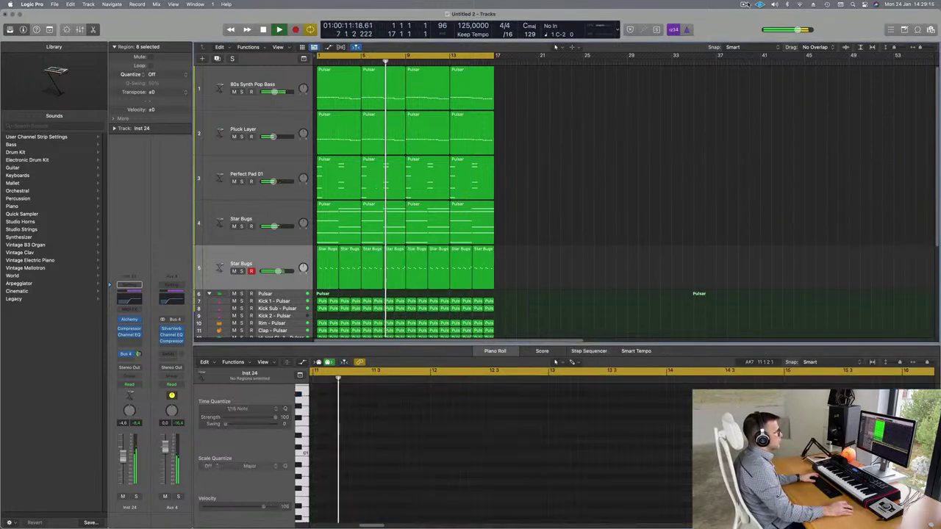
pyautogui.click(382, 159)
pyautogui.click(744, 4)
pyautogui.click(571, 159)
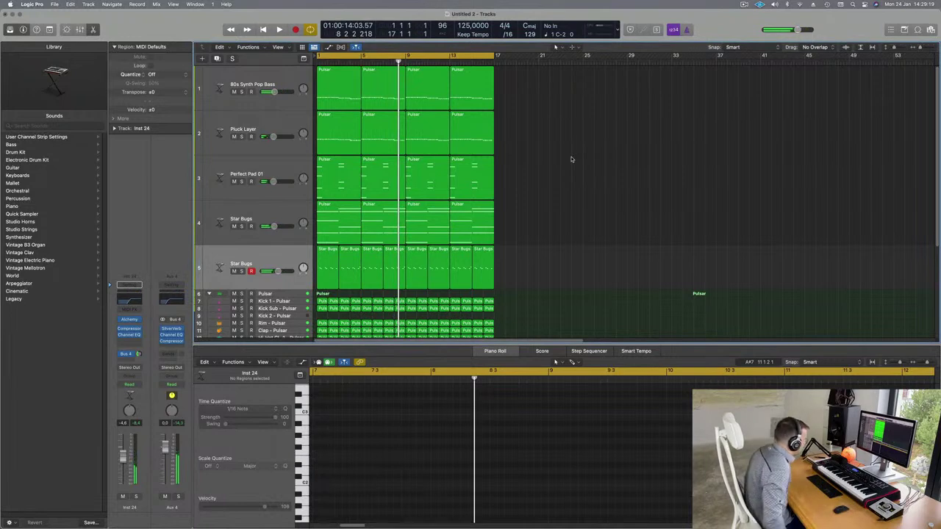
# Lower the lower Star Bugs track's volume to -6.4 dB and show the secondary ruler above the arrangement.
pyautogui.press('Return')
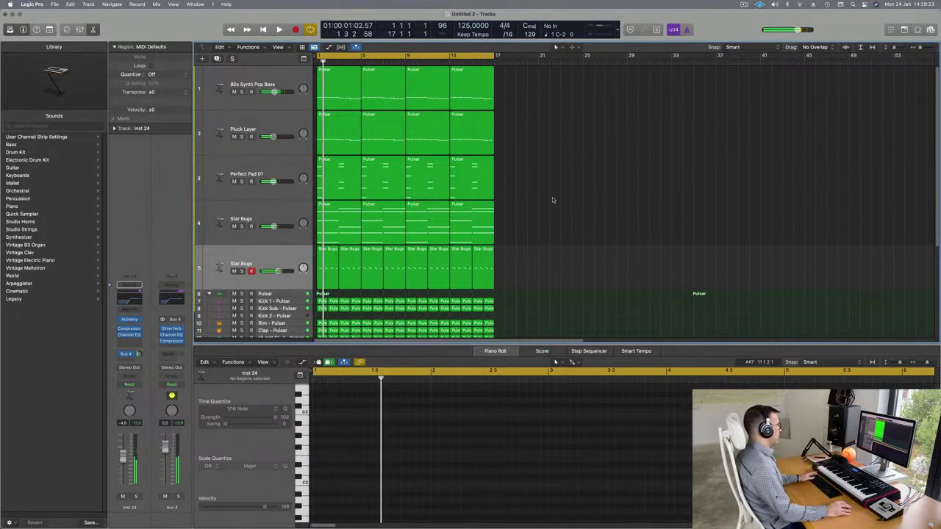
pyautogui.click(277, 257)
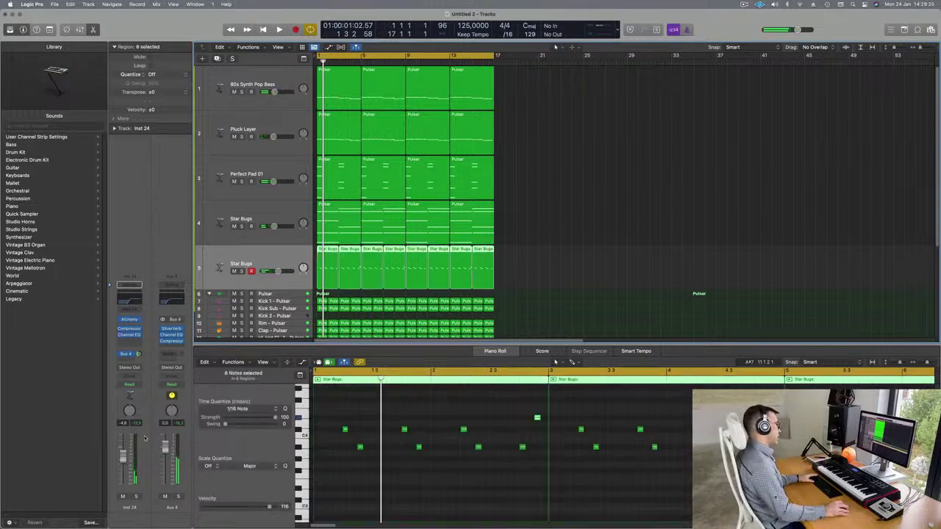
pyautogui.press('Return')
pyautogui.click(286, 48)
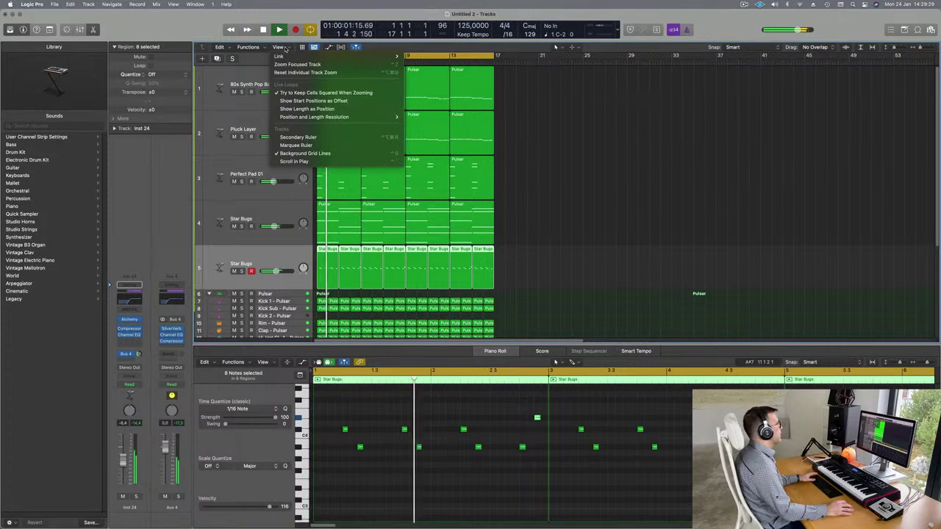
pyautogui.click(298, 137)
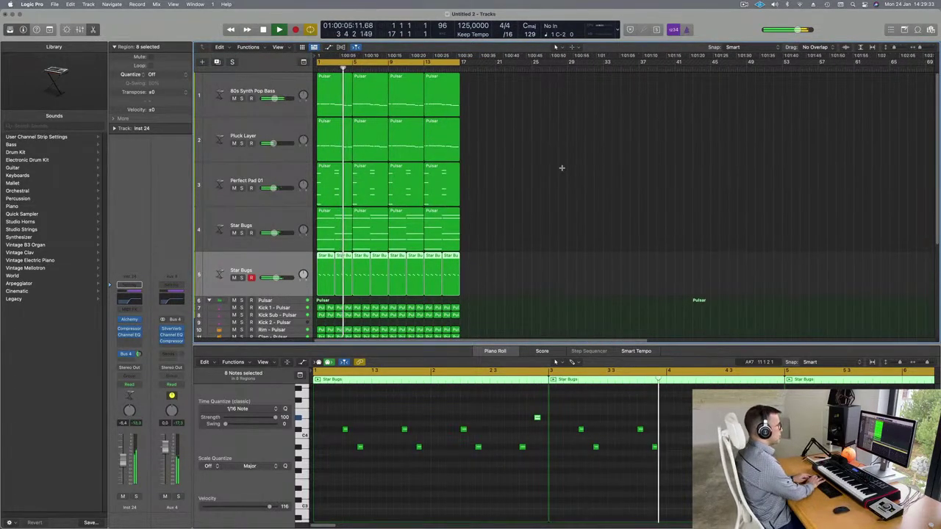
# Repeat the regions of all tracks from bars 1 to 17 three times, extending the arrangement to bar 65.
pyautogui.press('super+r')
pyautogui.press('super+r')
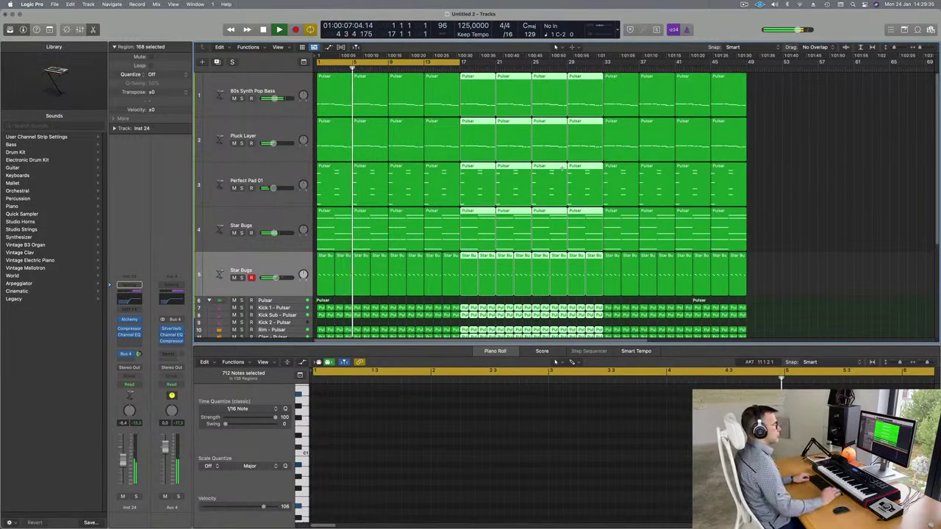
pyautogui.press('super+r')
pyautogui.press('super+Left')
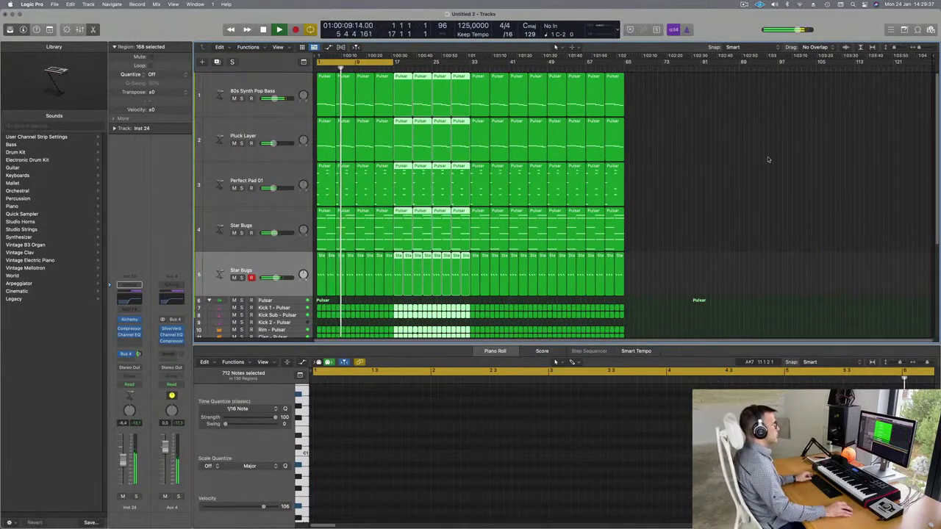
pyautogui.click(772, 149)
pyautogui.press('super+Right')
pyautogui.press('super+Right')
pyautogui.press('super+Left')
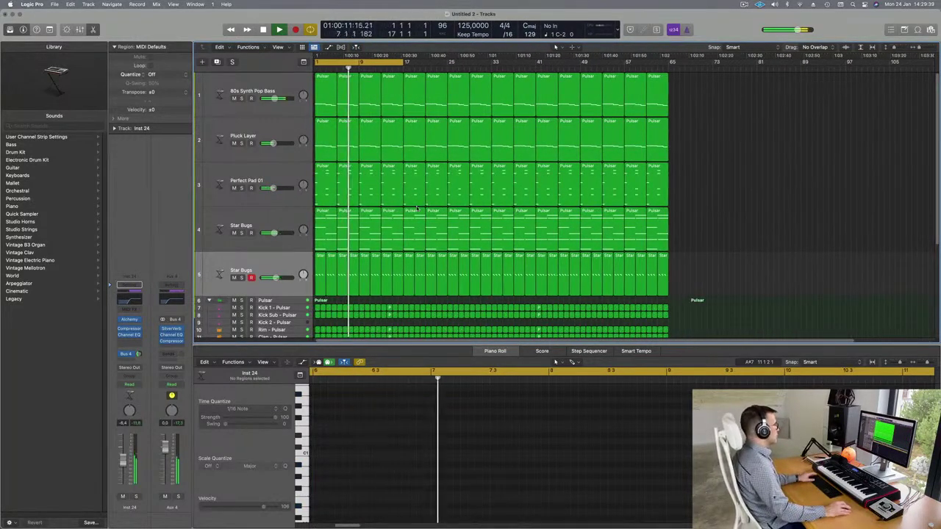
# Delete the regions between bars 1 and 17 on both Star Bugs tracks.
pyautogui.press('space')
pyautogui.press('space')
pyautogui.scroll(-4, 379, 163)
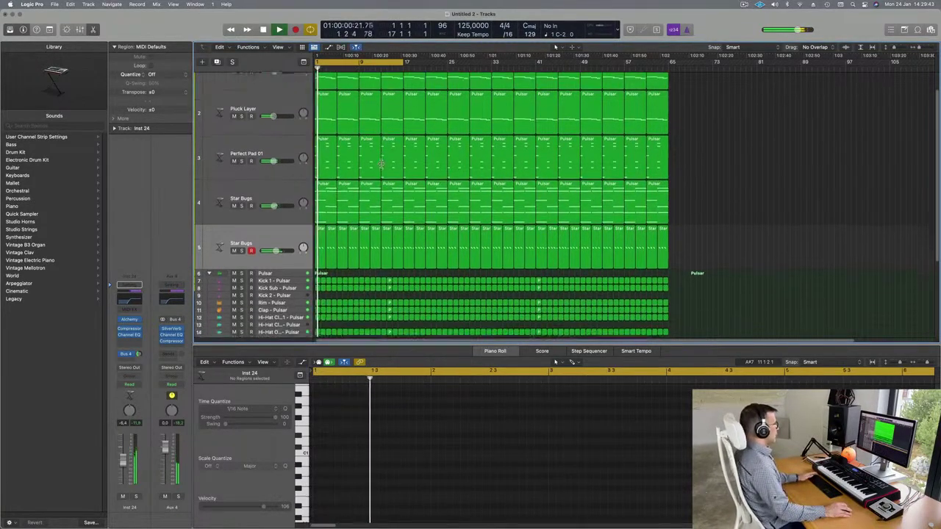
pyautogui.scroll(4, 379, 163)
pyautogui.press('space')
pyautogui.click(292, 217)
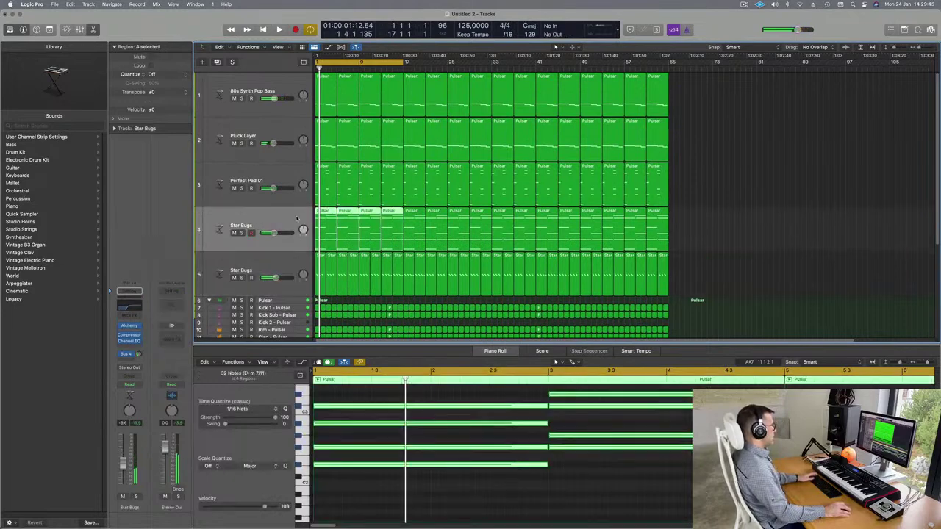
pyautogui.press('space')
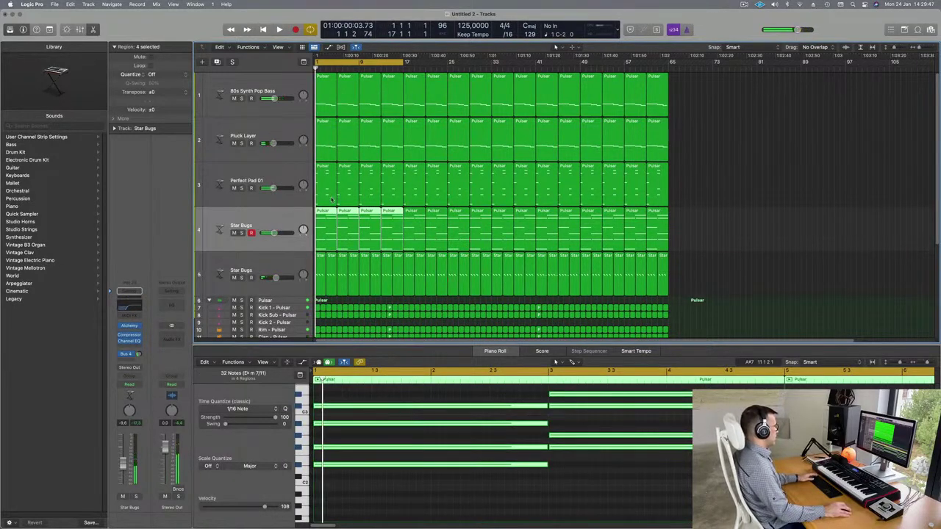
pyautogui.press('Delete')
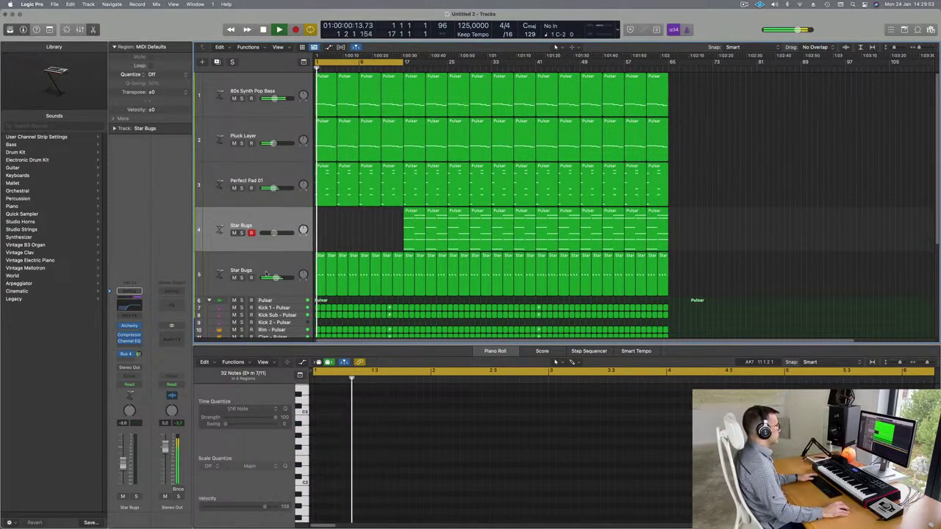
pyautogui.moveTo(323, 249); pyautogui.dragTo(382, 266)
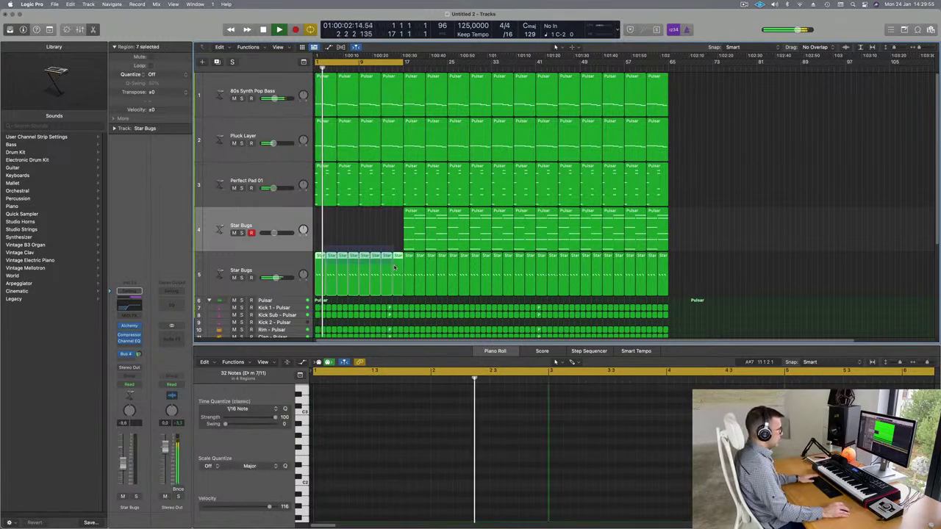
pyautogui.press('Delete')
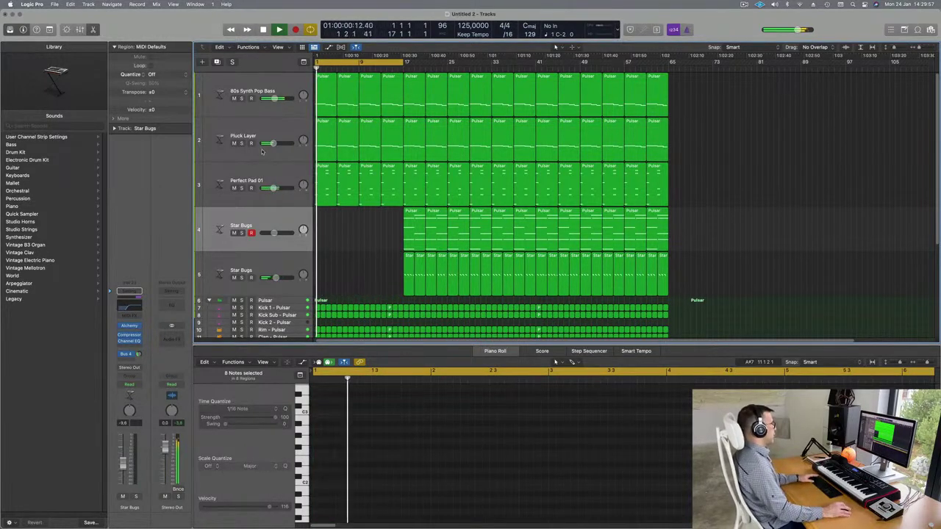
# Mute the Pluck Layer track, delete its four regions between bars 1 and 17, and unmute the track.
pyautogui.click(268, 129)
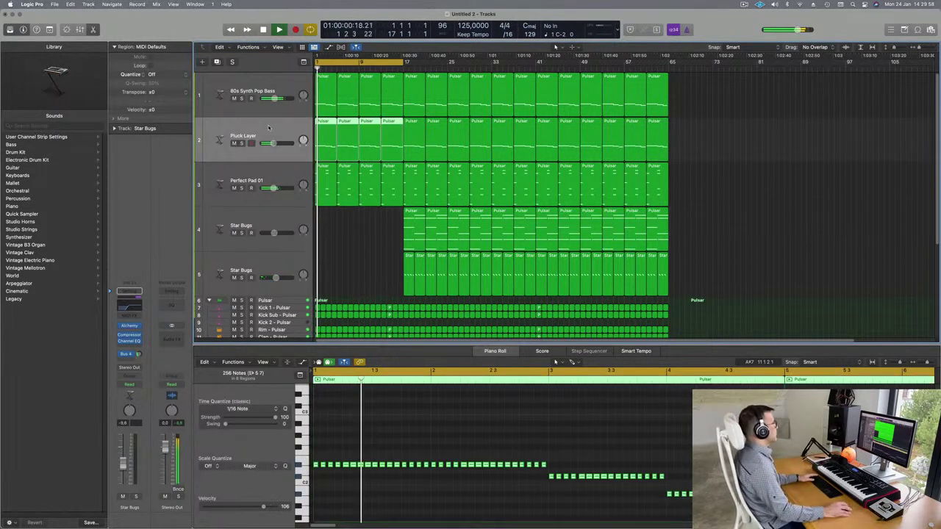
pyautogui.click(234, 144)
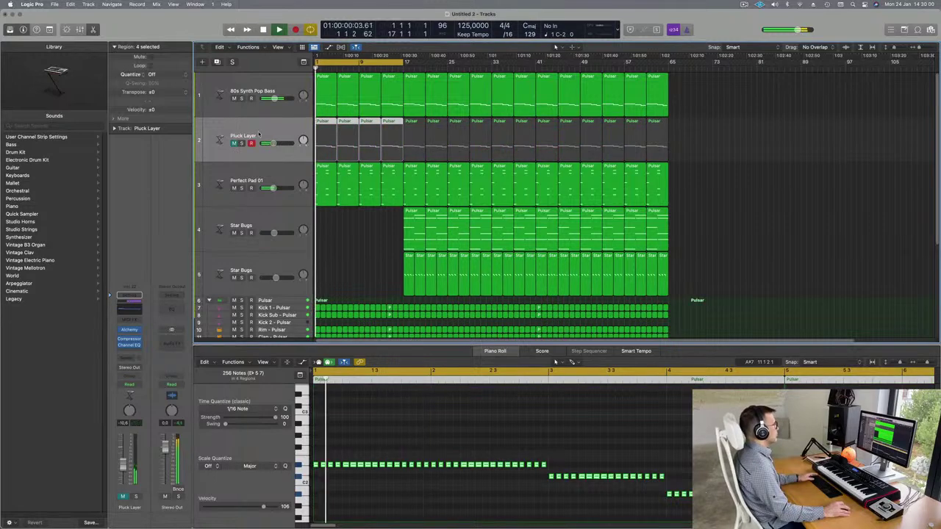
pyautogui.click(366, 240)
pyautogui.click(328, 127)
pyautogui.press('BackSpace')
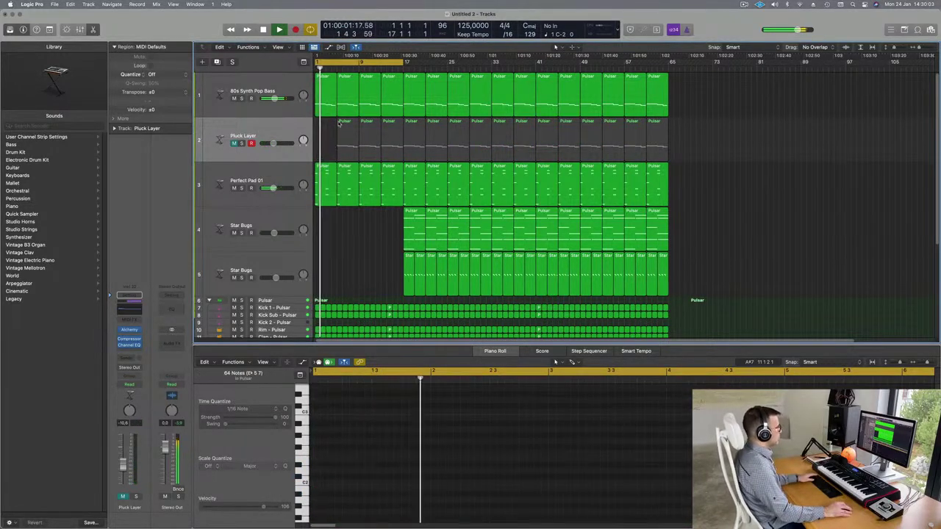
pyautogui.click(353, 125)
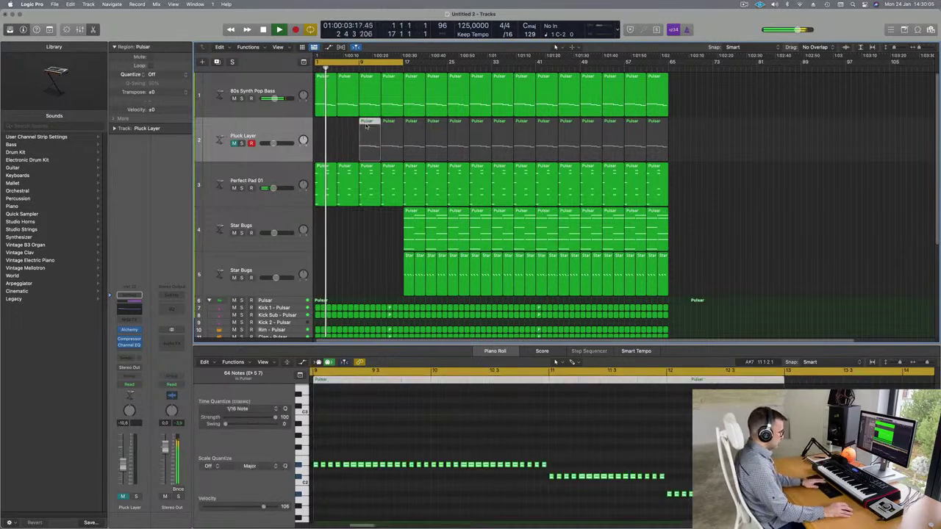
pyautogui.press('Delete')
pyautogui.click(389, 129)
pyautogui.press('Delete')
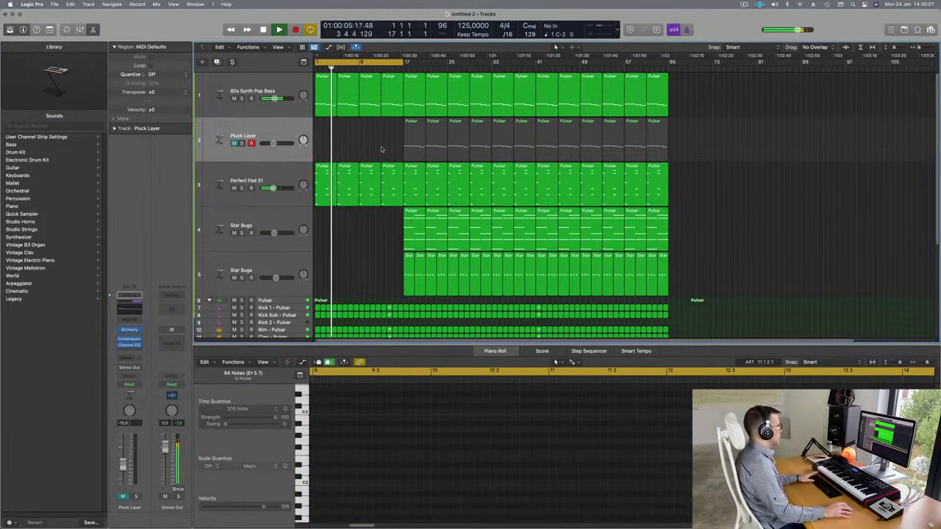
pyautogui.click(272, 85)
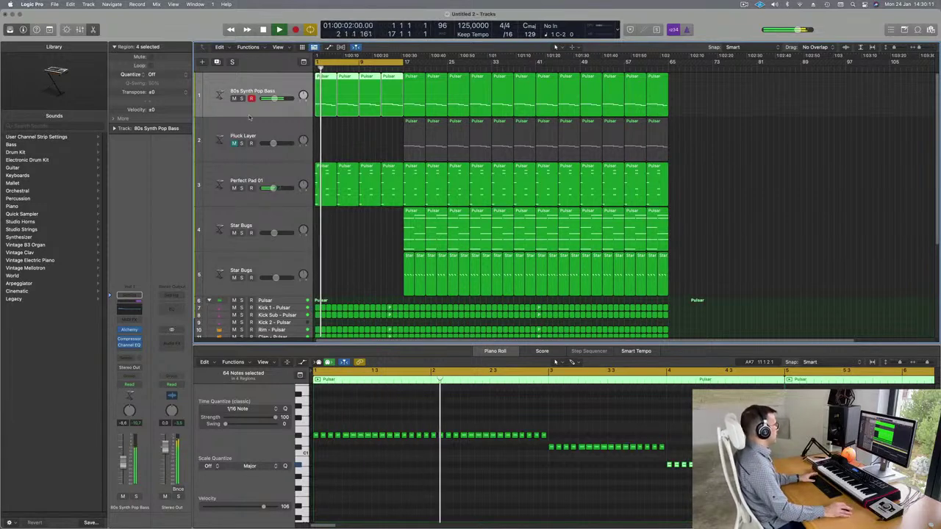
pyautogui.click(234, 144)
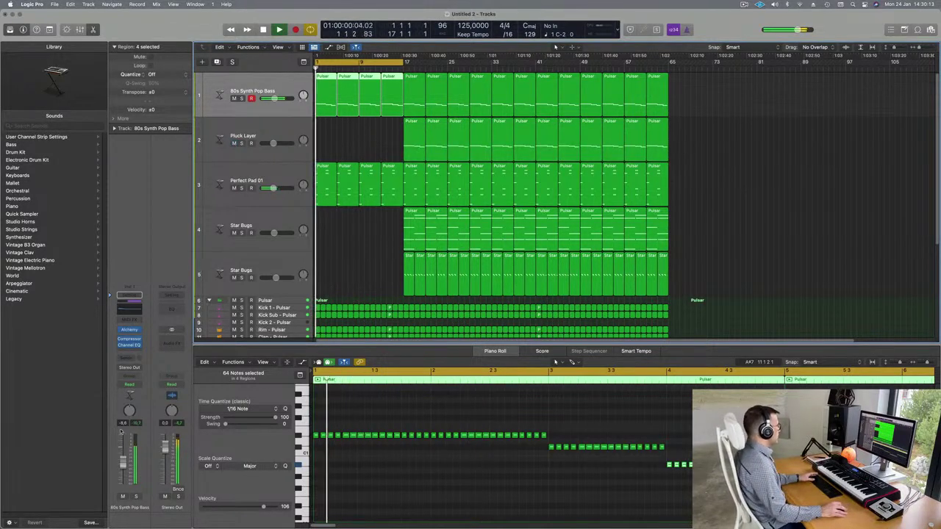
# Set the 80s Synth Pop Bass automation mode to Touch, record a short Alchemy Cutoff movement and close the synth window.
pyautogui.click(133, 384)
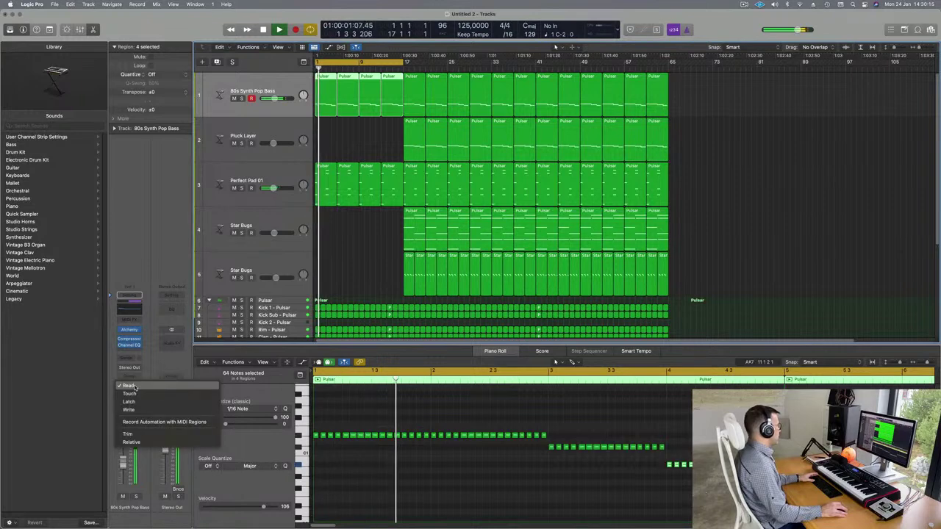
pyautogui.click(131, 393)
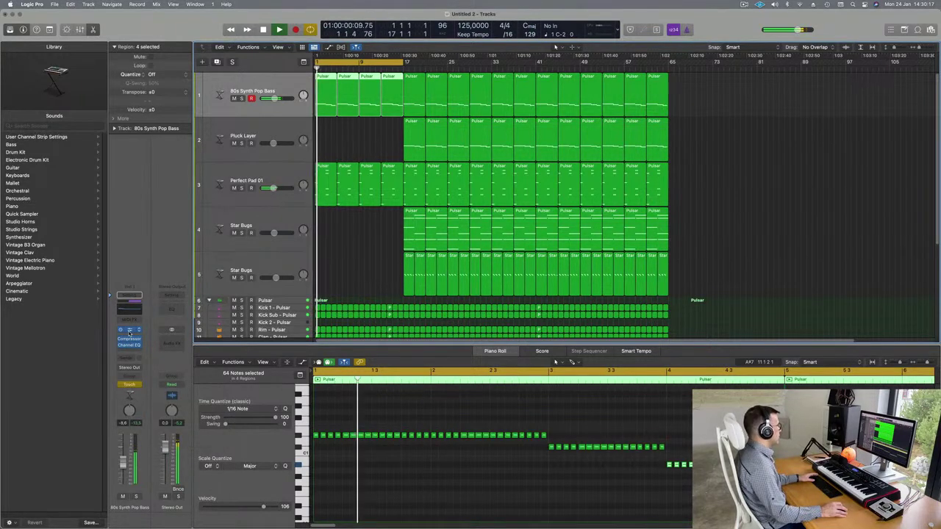
pyautogui.click(129, 331)
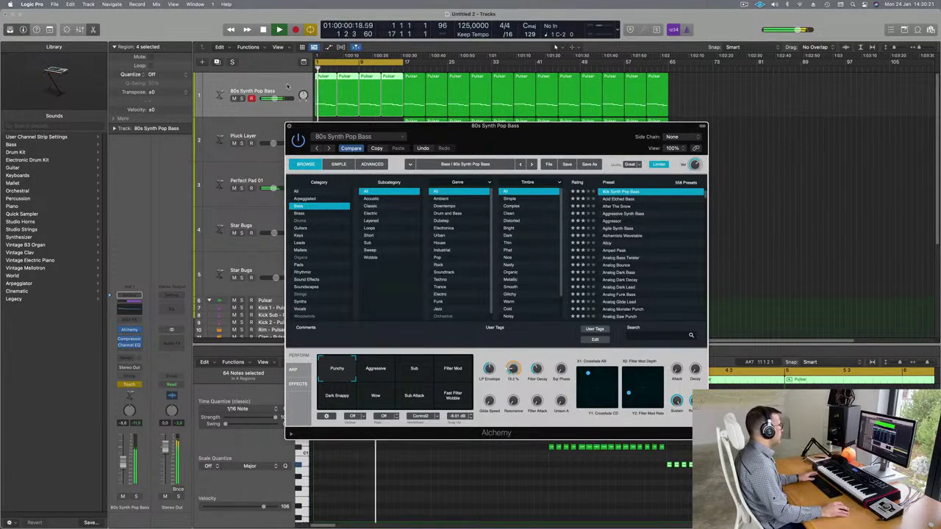
pyautogui.press('super+w')
# Show track automation with enlarged tracks, set the 80s Synth Pop Bass mode to Read and display its Alchemy Cutoff lane.
pyautogui.press('a')
pyautogui.press('super+Down')
pyautogui.press('super+Down')
pyautogui.press('super+Down')
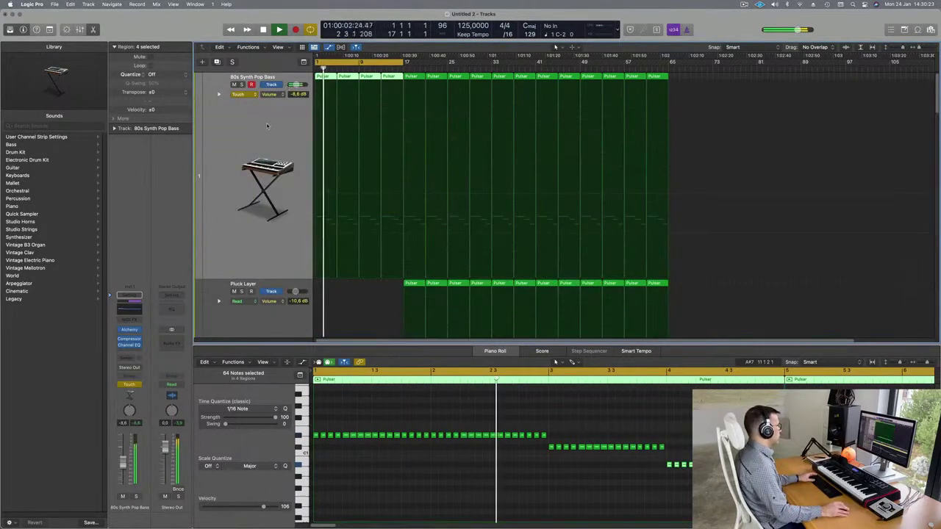
pyautogui.click(249, 95)
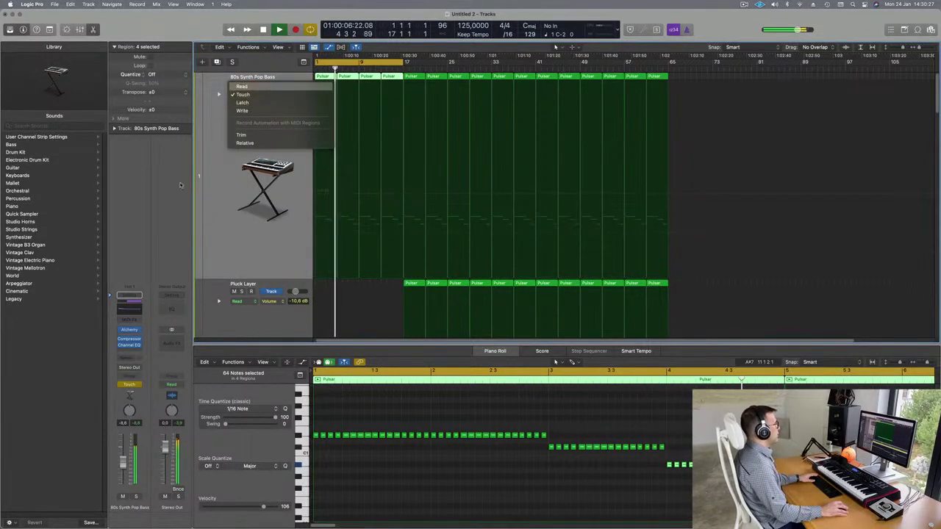
pyautogui.click(242, 86)
pyautogui.click(272, 94)
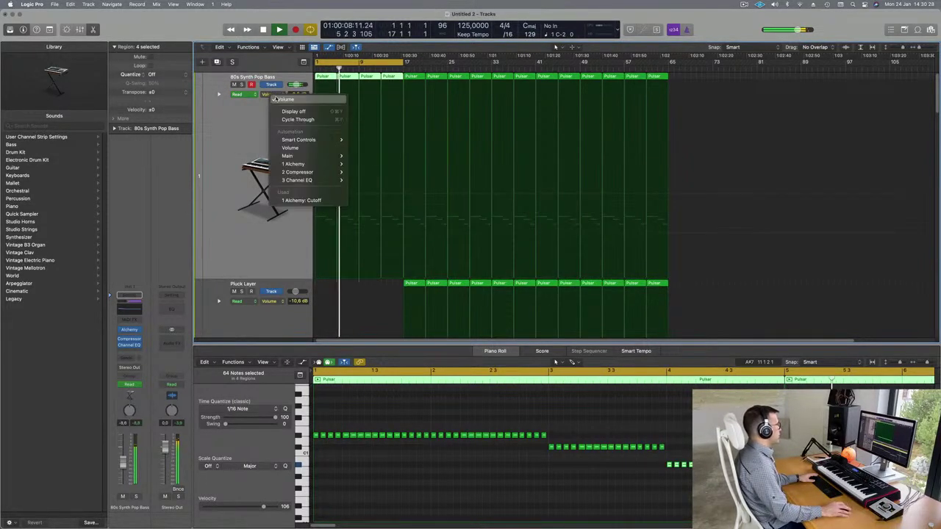
pyautogui.click(303, 200)
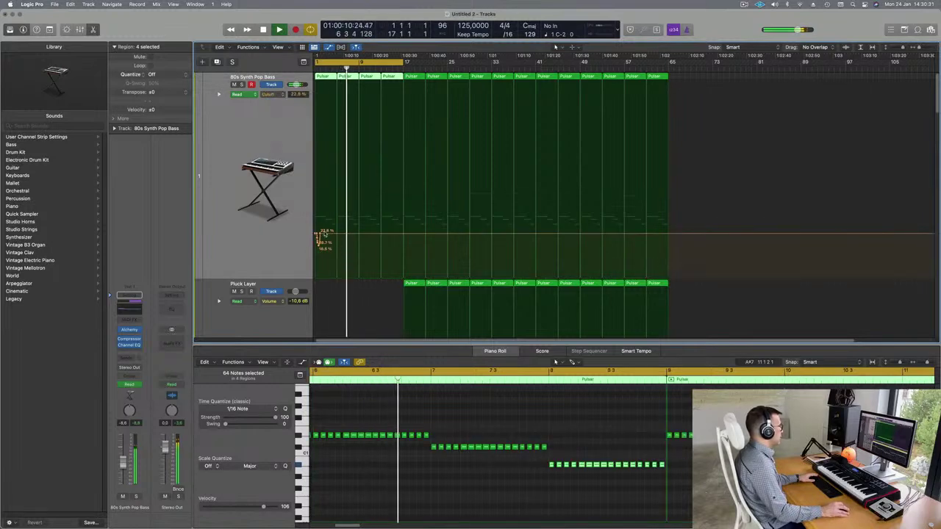
# Replace the recorded Cutoff points with a ramp from about 20% at bar 1 to about 25.4% at bar 9.
pyautogui.moveTo(321, 234); pyautogui.dragTo(314, 233)
pyautogui.press('Return')
pyautogui.click(360, 235)
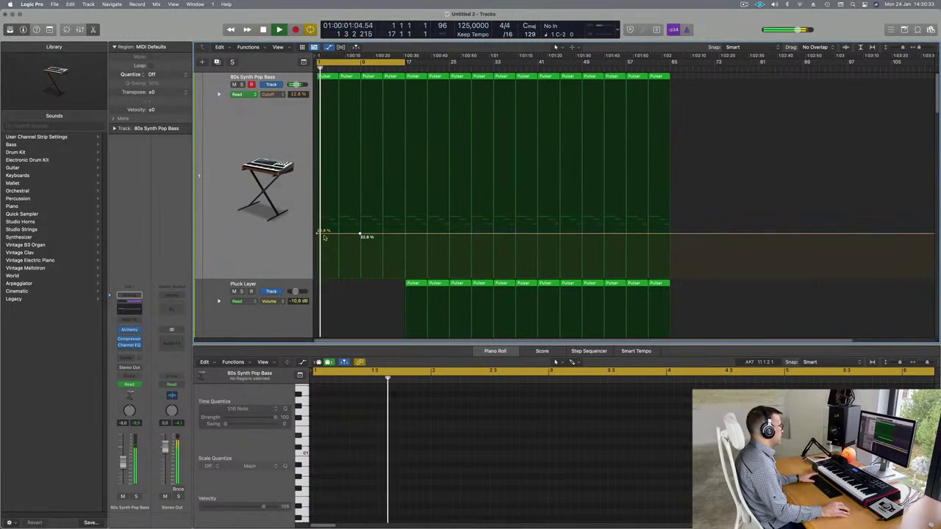
pyautogui.moveTo(317, 236); pyautogui.dragTo(316, 240)
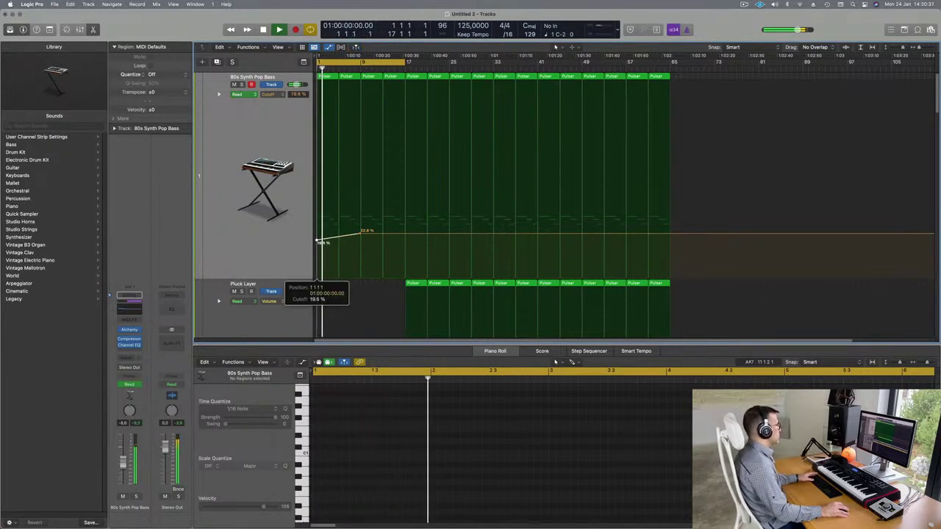
pyautogui.moveTo(361, 233); pyautogui.dragTo(360, 228)
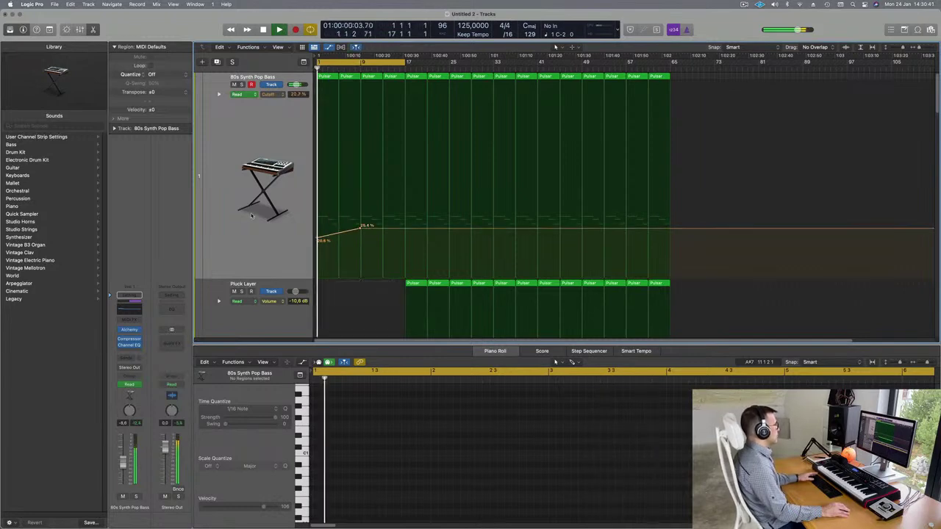
# Select the Perfect Pad 01 track and lower its volume to -14.2 dB while listening from the start.
pyautogui.scroll(-4, 253, 215)
pyautogui.click(251, 216)
pyautogui.scroll(-5, 254, 206)
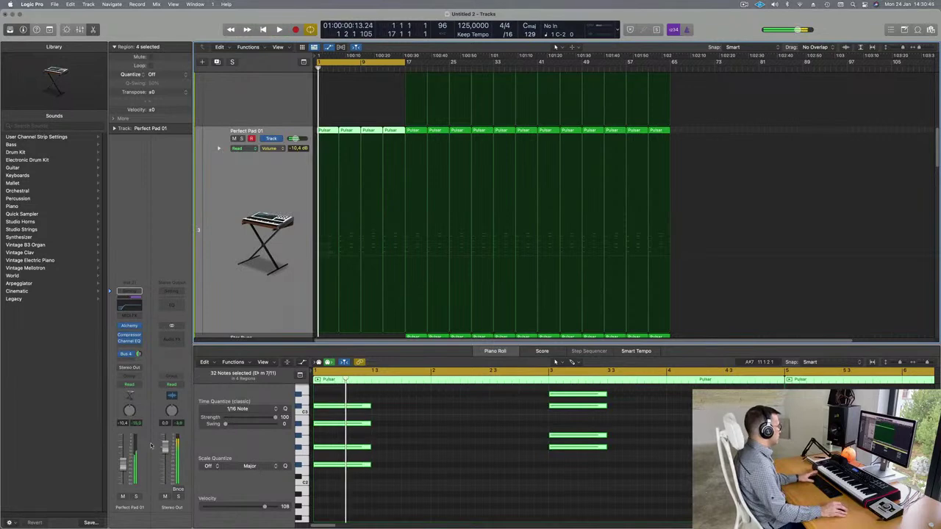
pyautogui.moveTo(122, 457); pyautogui.dragTo(121, 460)
pyautogui.press('Return')
pyautogui.press('s')
pyautogui.press('s')
pyautogui.press('Return')
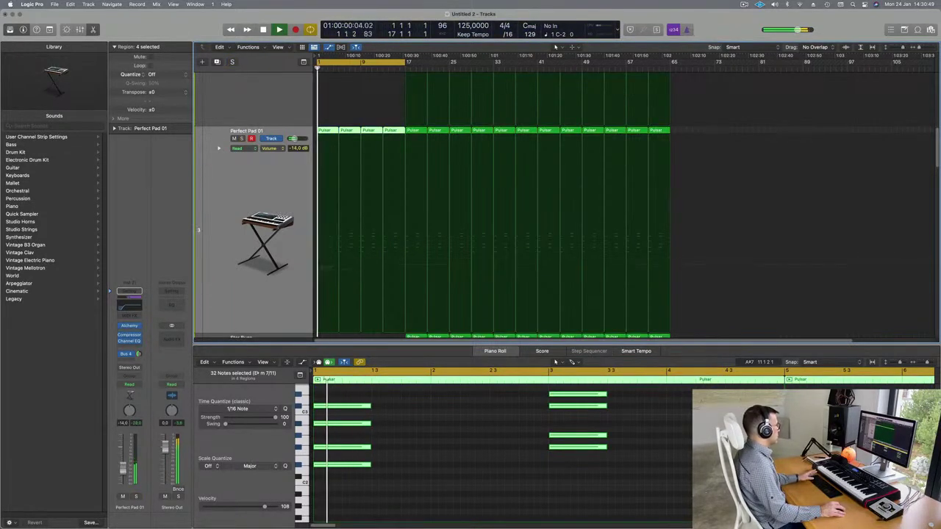
pyautogui.scroll(-2, 246, 272)
pyautogui.press('Return')
# Delete the four-note chord at bar 3 in Perfect Pad 01's first region and play the section from the start.
pyautogui.click(326, 99)
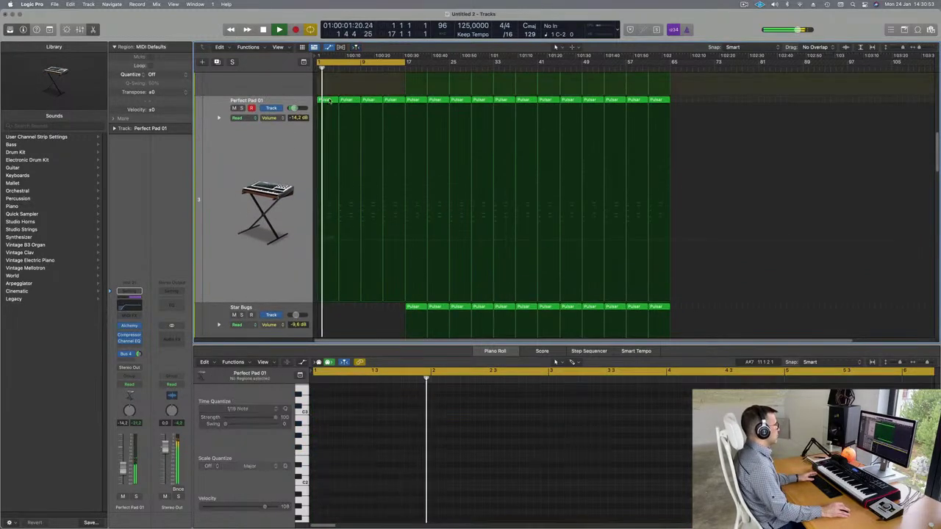
pyautogui.scroll(-2, 583, 506)
pyautogui.hscroll(-2, 574, 496)
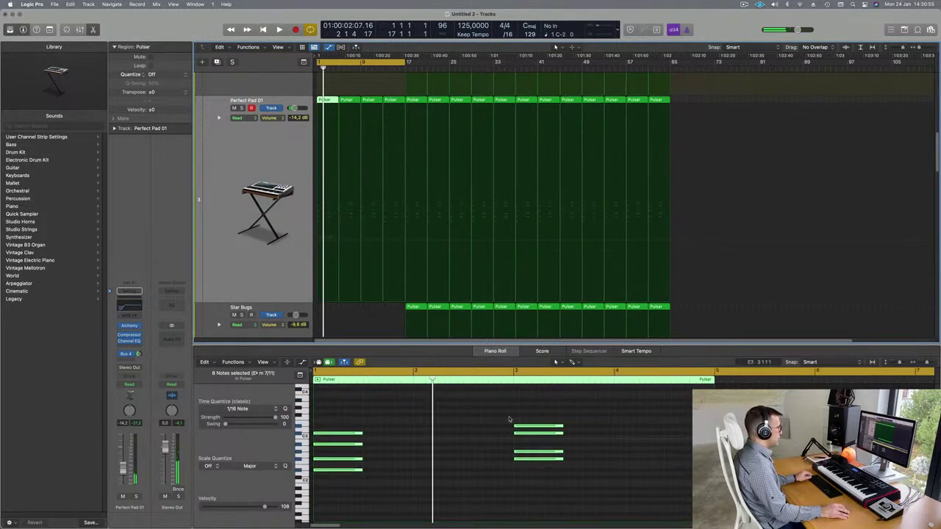
pyautogui.moveTo(508, 416); pyautogui.dragTo(574, 489)
pyautogui.press('Delete')
pyautogui.scroll(-5, 477, 435)
pyautogui.press('space')
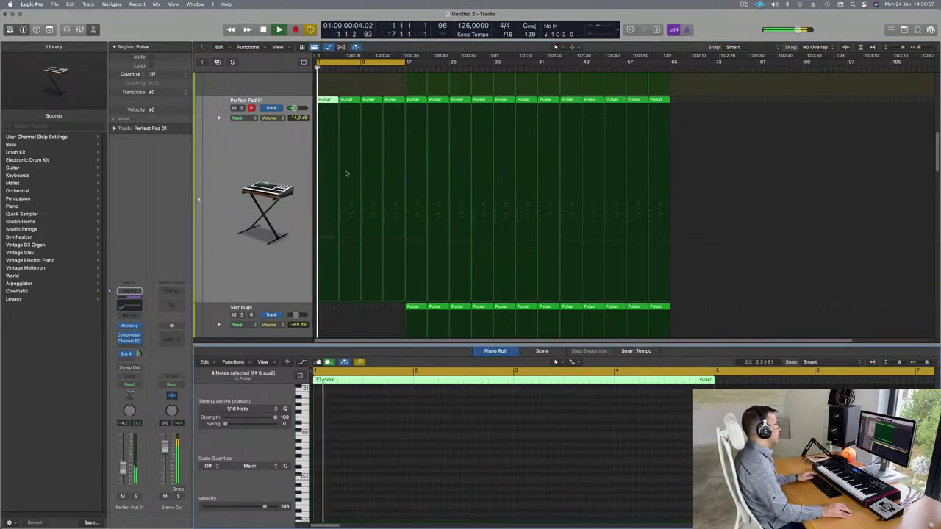
# Delete the regions of the second kick track (track 8) from bar 1 up to bar 17.
pyautogui.scroll(-5, 363, 220)
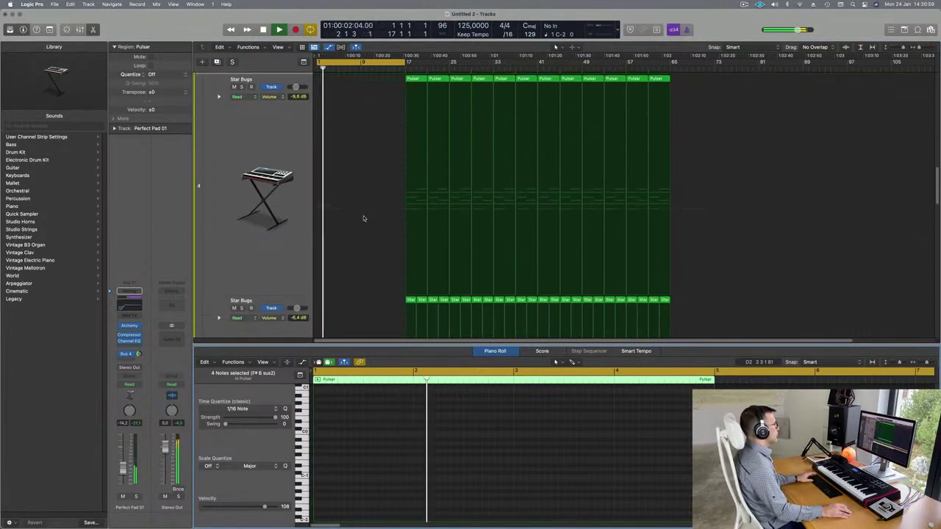
pyautogui.scroll(-5, 363, 217)
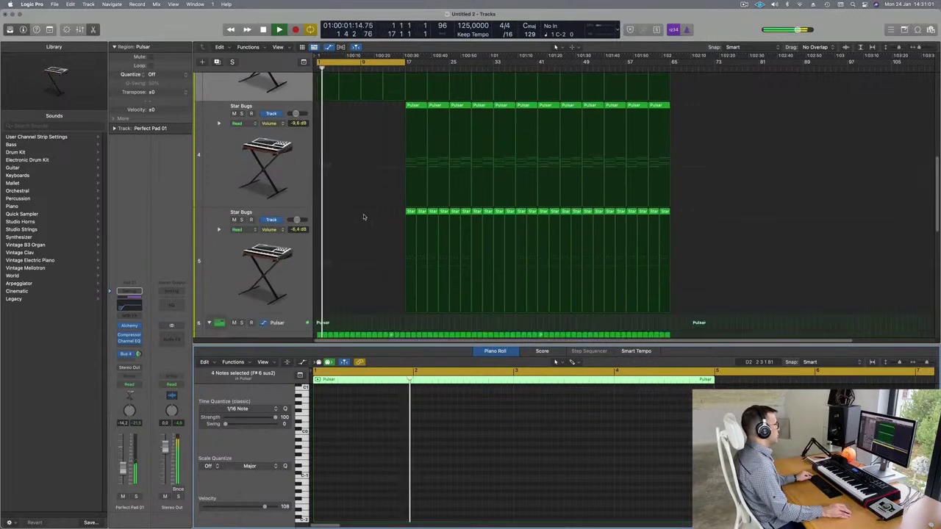
pyautogui.scroll(4, 363, 217)
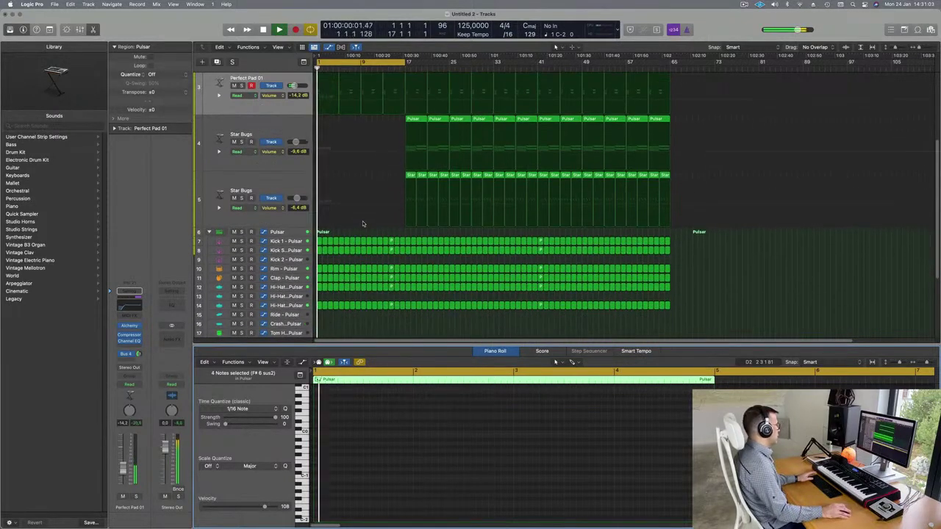
pyautogui.moveTo(322, 258); pyautogui.dragTo(400, 256)
pyautogui.press('Delete')
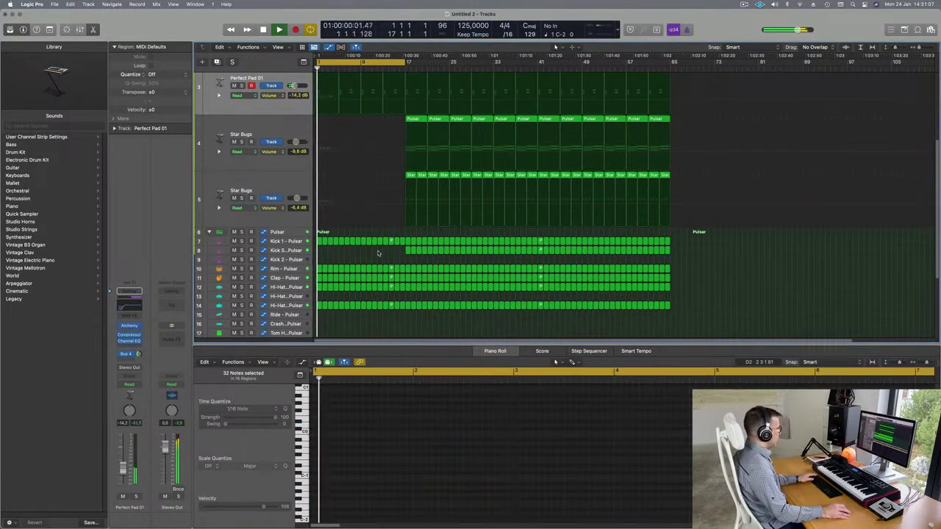
# Delete the Rim regions from bar 1 up to bar 17.
pyautogui.scroll(-3, 401, 255)
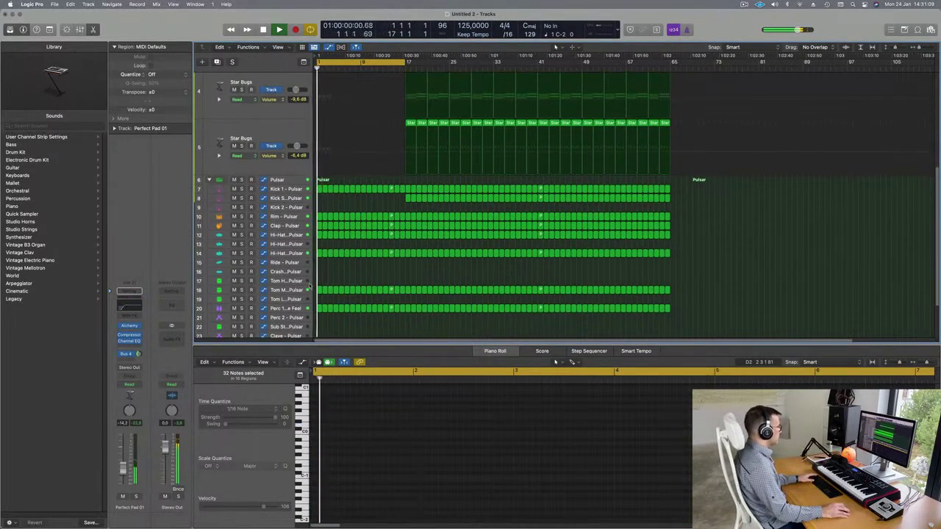
pyautogui.scroll(-2, 294, 280)
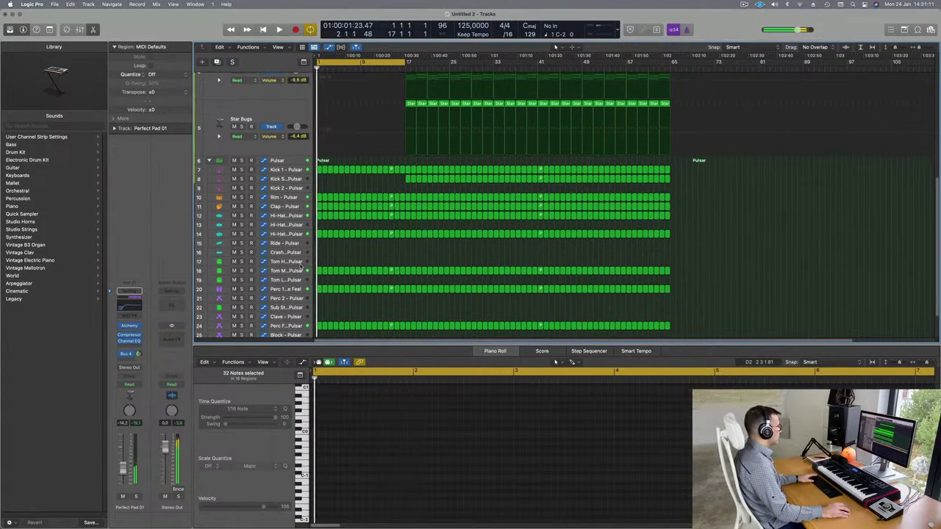
pyautogui.click(319, 197)
pyautogui.press('Delete')
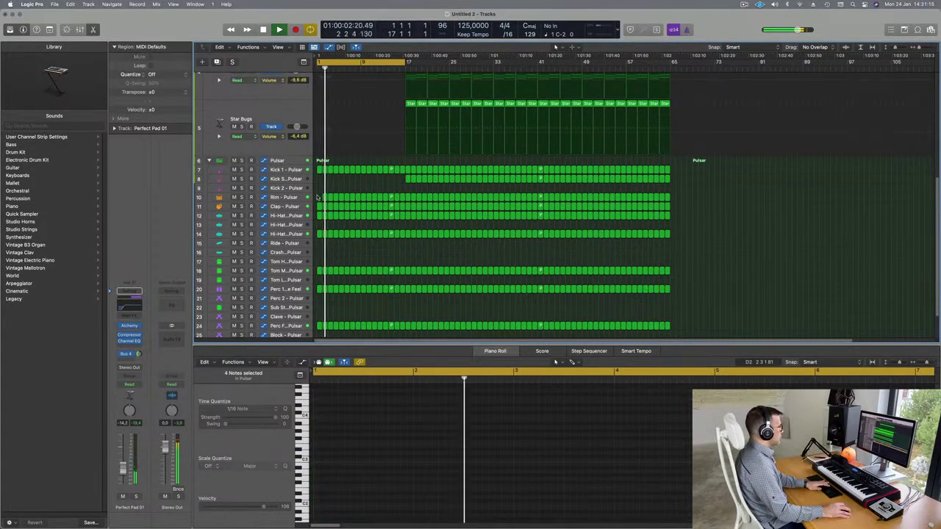
pyautogui.press('super+z')
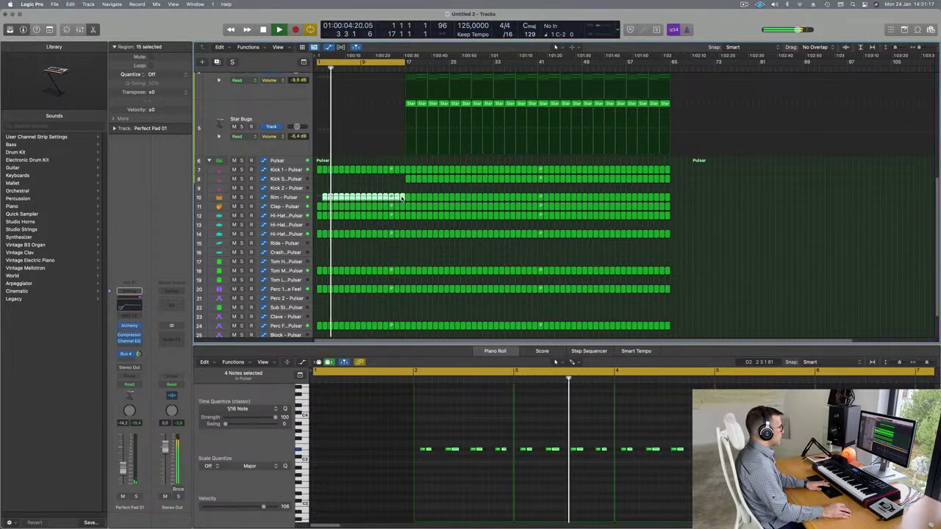
pyautogui.press('Delete')
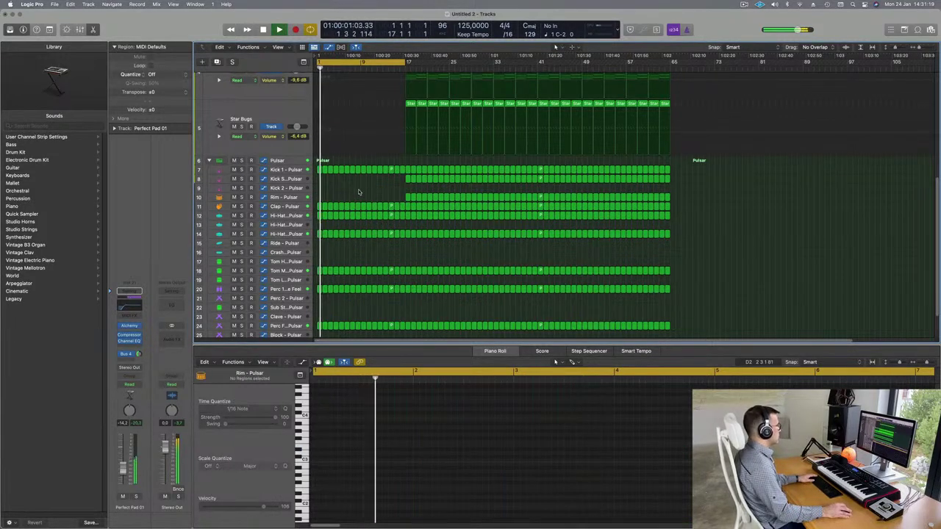
# Delete the Clap regions from bar 1 up to bar 17 and audition the remaining drums, including the track 12 hi-hat soloed.
pyautogui.click(344, 206)
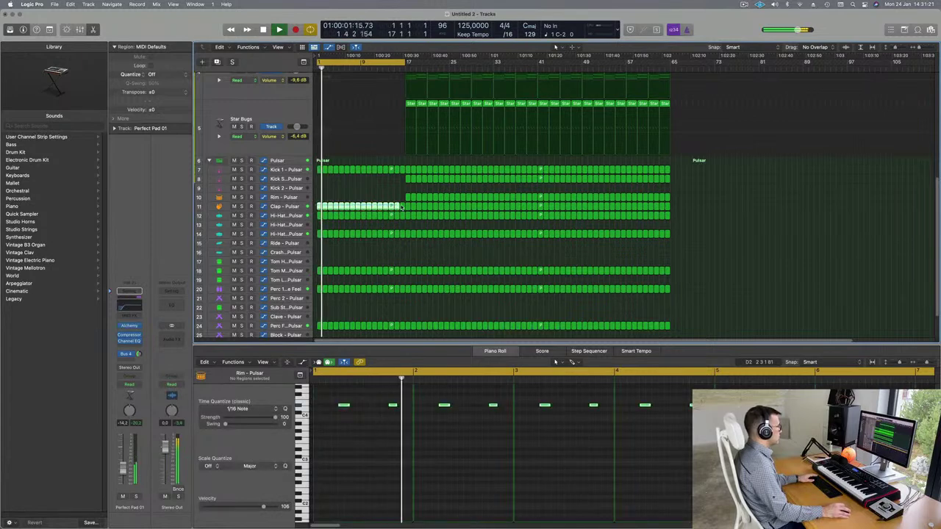
pyautogui.press('Delete')
pyautogui.press('space')
pyautogui.press('space')
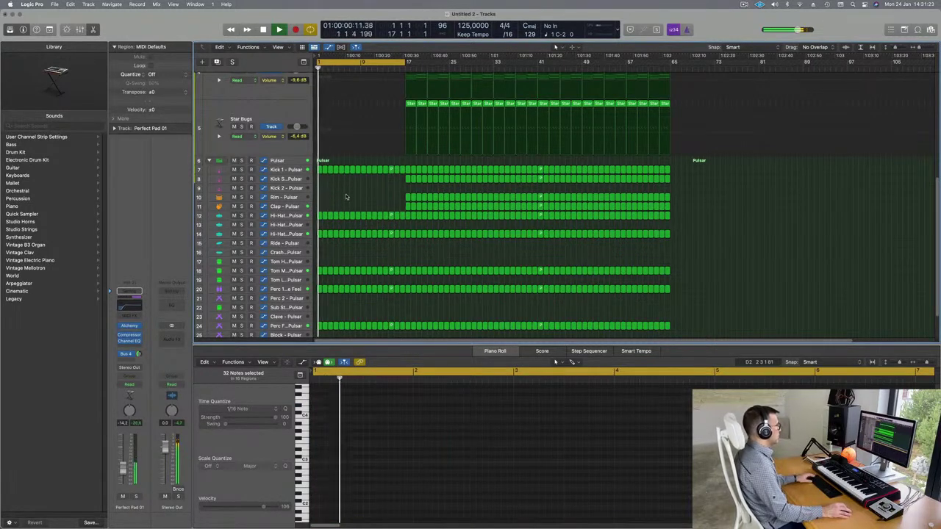
pyautogui.press('space')
pyautogui.press('space')
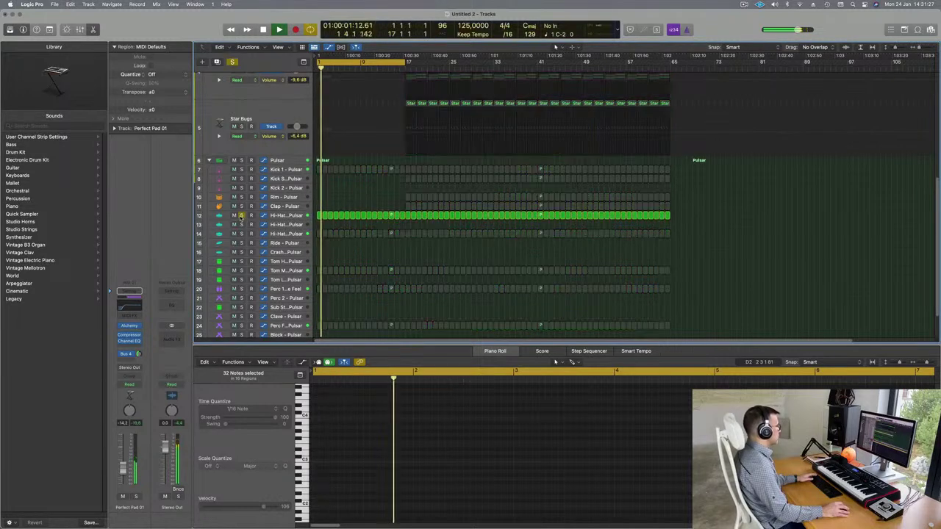
pyautogui.press('Return')
# Delete the Tom Mid, Perc 1 and Perc FX regions from bar 1 up to bar 17.
pyautogui.scroll(-1, 314, 252)
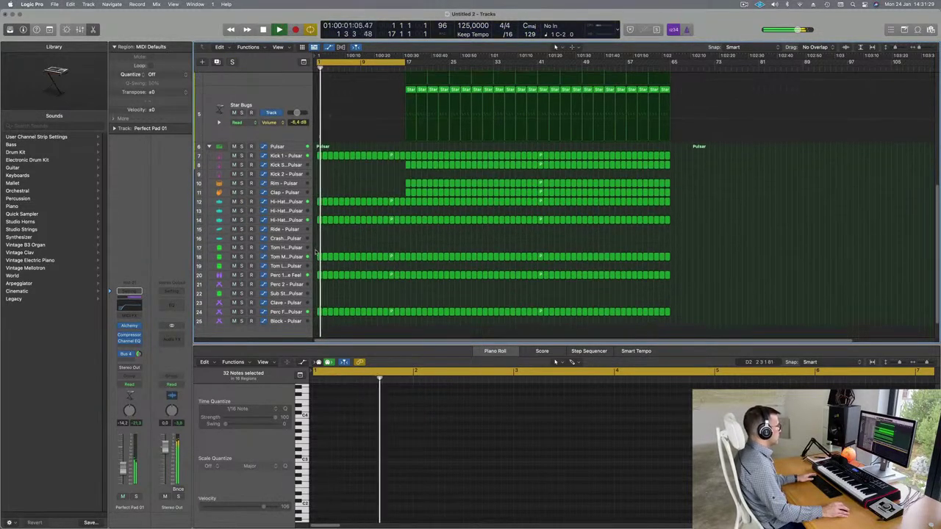
pyautogui.moveTo(315, 252); pyautogui.dragTo(405, 280)
pyautogui.press('Delete')
pyautogui.press('space')
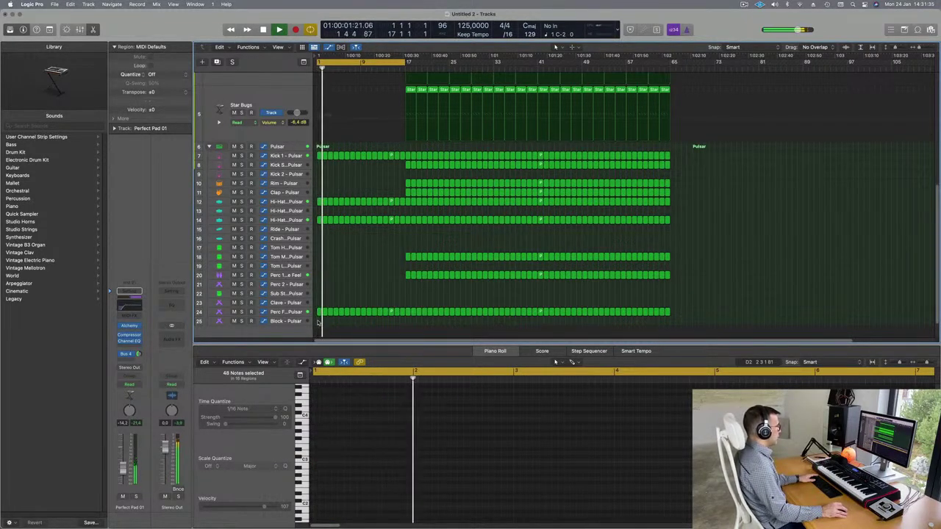
pyautogui.moveTo(318, 322); pyautogui.dragTo(402, 314)
pyautogui.press('Delete')
pyautogui.press('Return')
# Select the main Pulsar drum track and listen to the stripped-down intro repeatedly from the start.
pyautogui.scroll(3, 382, 301)
pyautogui.scroll(3, 388, 300)
pyautogui.scroll(2, 387, 300)
pyautogui.scroll(4, 378, 269)
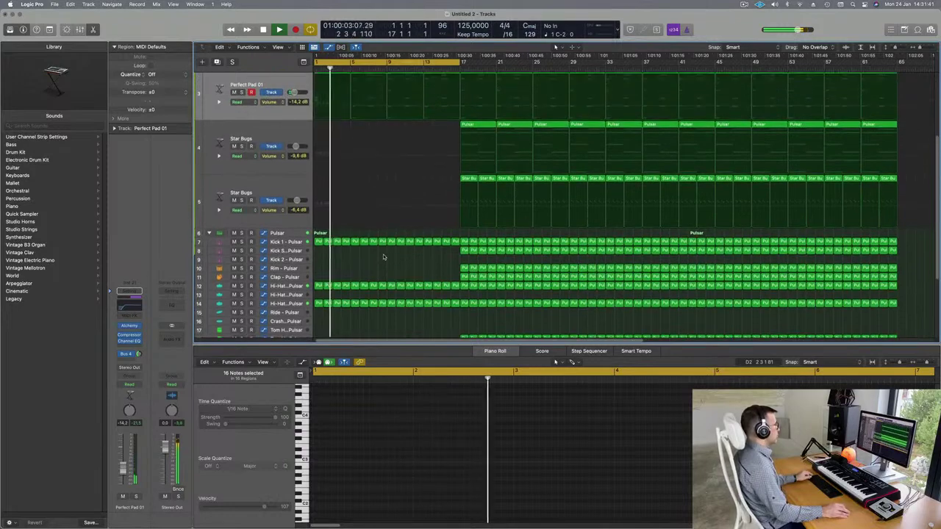
pyautogui.scroll(2, 407, 269)
pyautogui.scroll(-2, 404, 267)
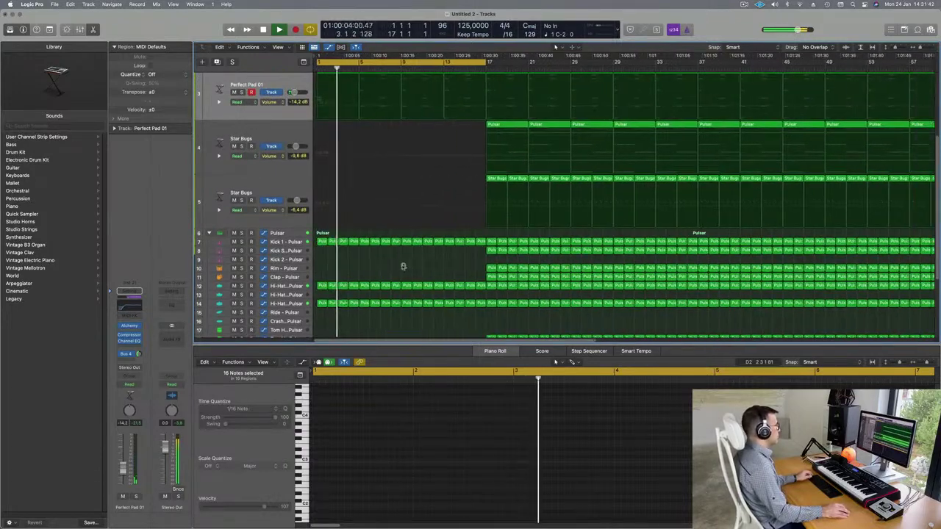
pyautogui.click(277, 234)
pyautogui.press('Return')
pyautogui.press('Return')
pyautogui.press('Return')
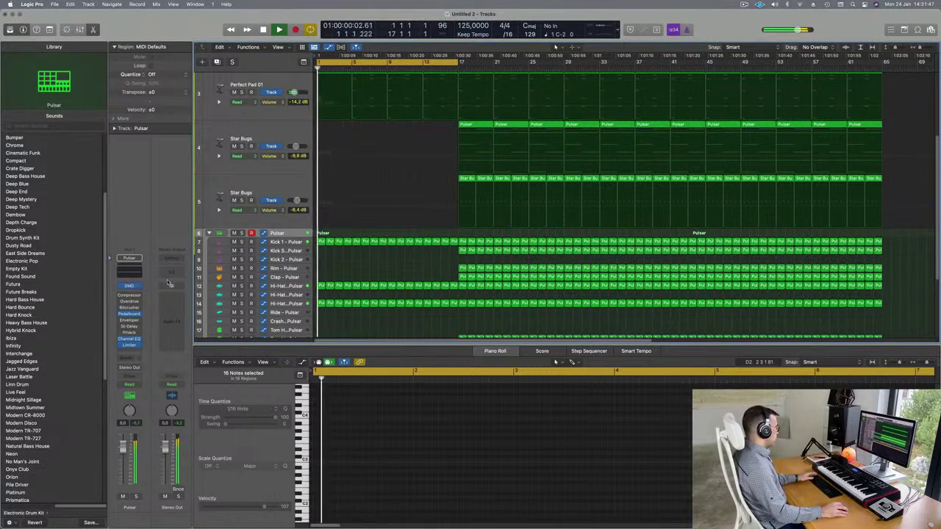
pyautogui.press('Return')
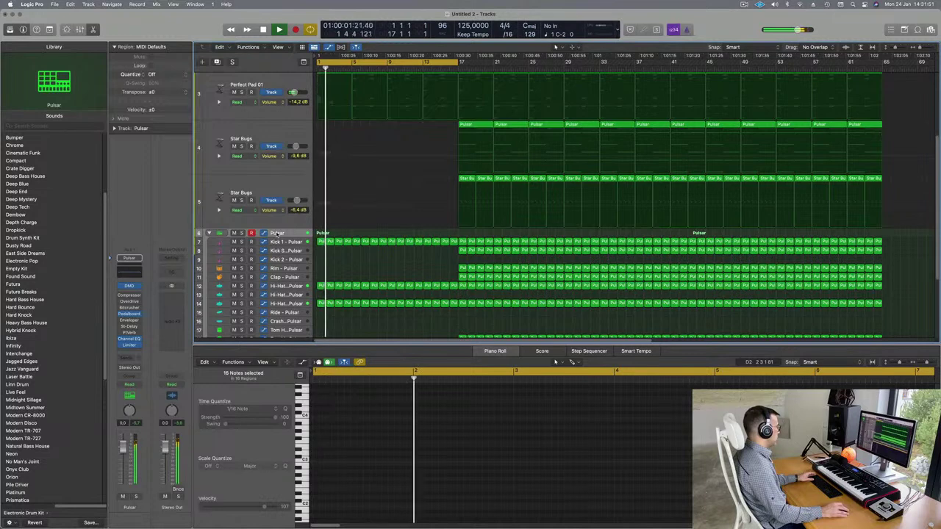
pyautogui.click(209, 233)
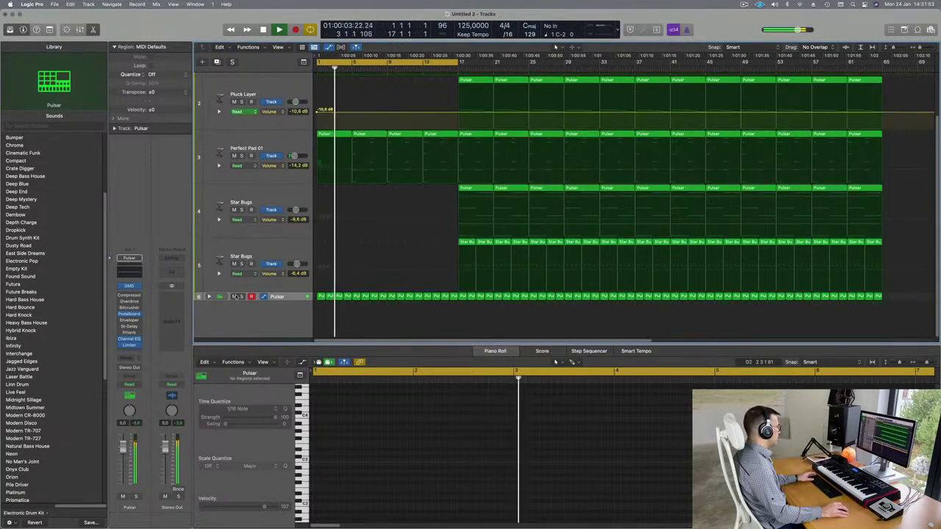
pyautogui.click(209, 296)
pyautogui.scroll(-3, 287, 280)
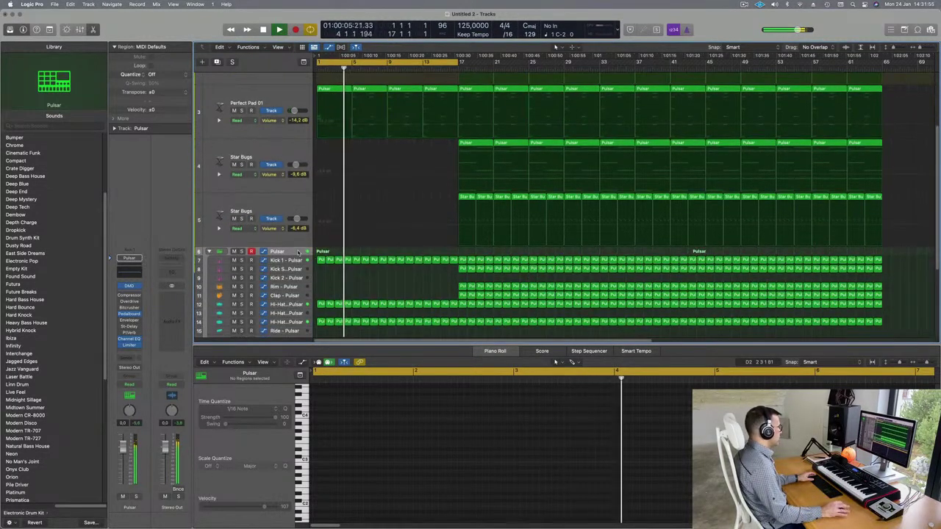
# Open Pulsar's Drum Machine Designer and test its cut filter knobs while playing the intro.
pyautogui.press('Return')
pyautogui.press('space')
pyautogui.press('space')
pyautogui.click(129, 286)
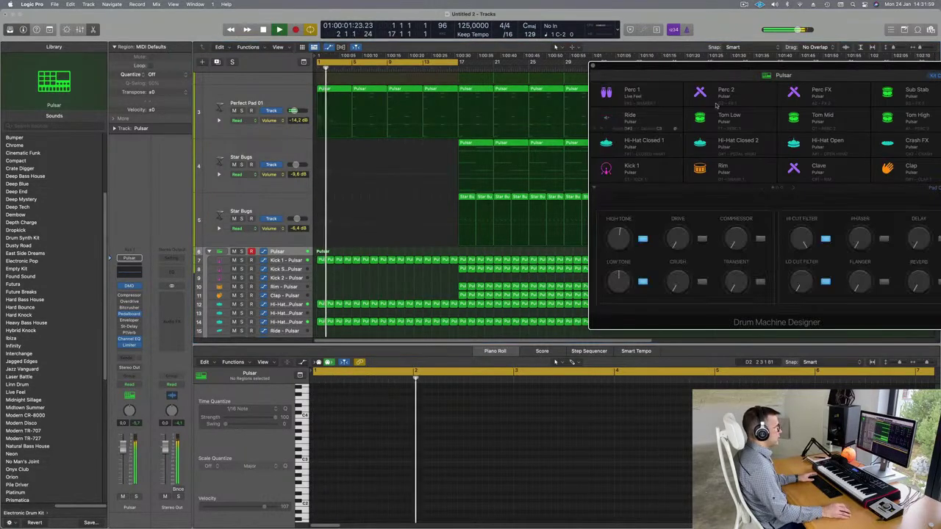
pyautogui.moveTo(803, 69); pyautogui.dragTo(708, 67)
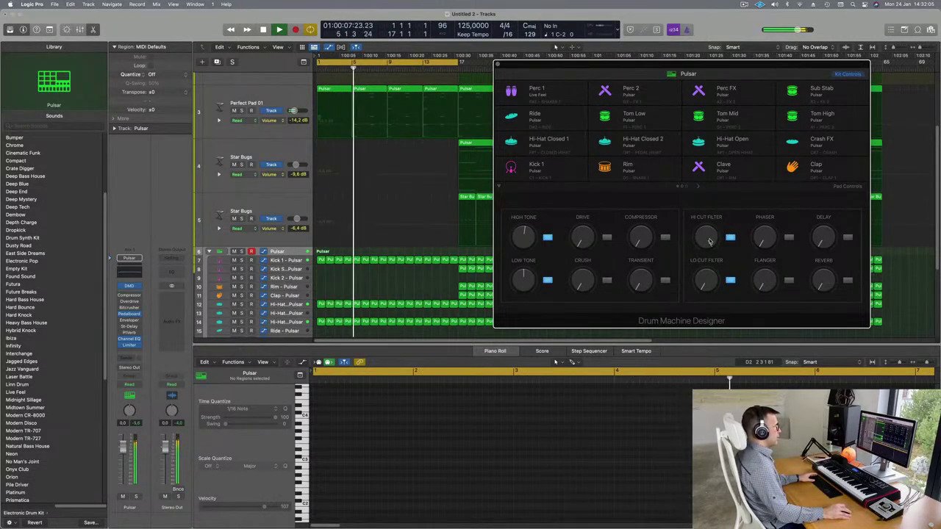
pyautogui.moveTo(705, 265); pyautogui.dragTo(708, 293)
pyautogui.moveTo(724, 64); pyautogui.dragTo(694, 65)
pyautogui.press('space')
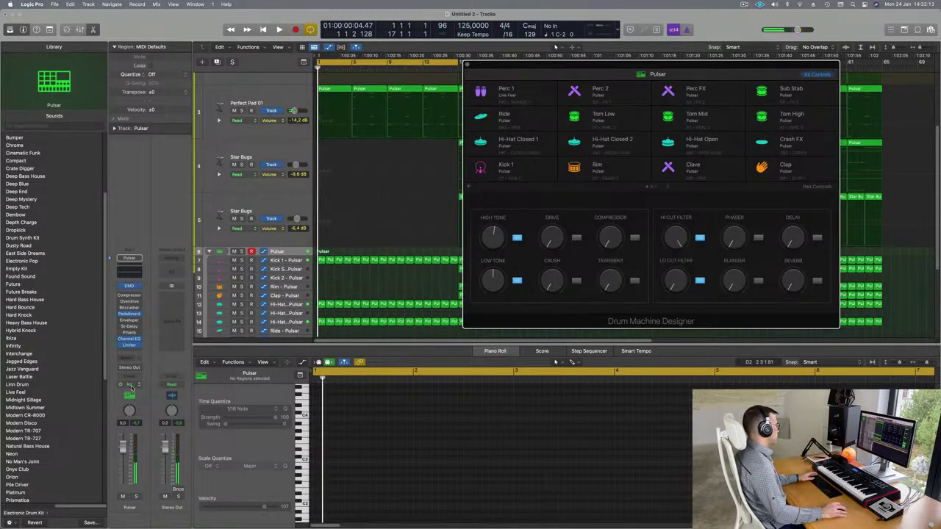
# Set the Pulsar track's automation mode to Touch and record a rise of the Lo Cut Filter during playback from the start.
pyautogui.click(137, 386)
pyautogui.click(129, 395)
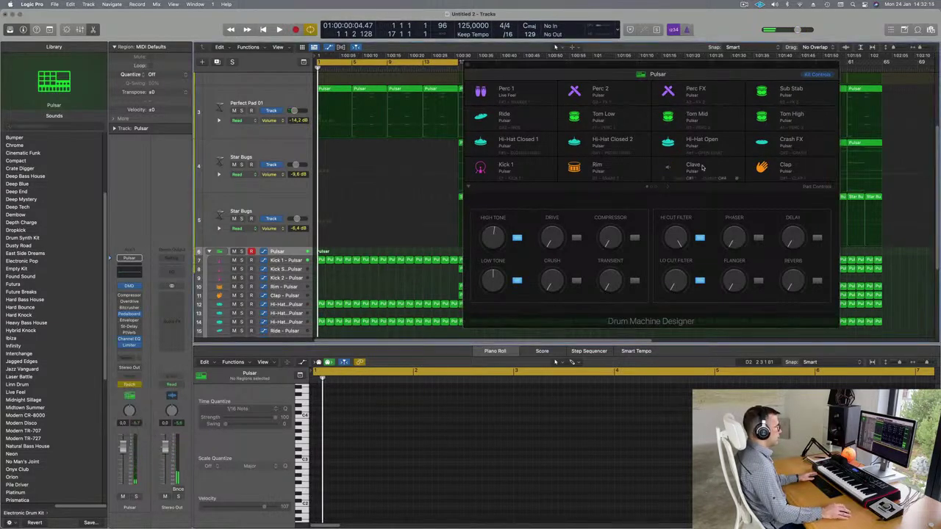
pyautogui.moveTo(679, 289); pyautogui.dragTo(680, 250)
pyautogui.press('space')
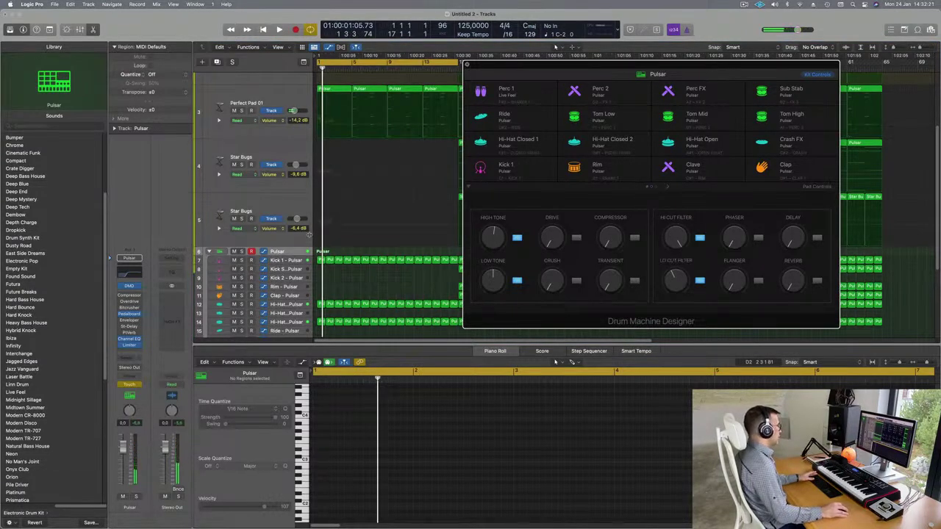
# Close Drum Machine Designer, show the toolbar and turn on Track Zoom to reveal Pulsar's low cut automation lane.
pyautogui.press('super+w')
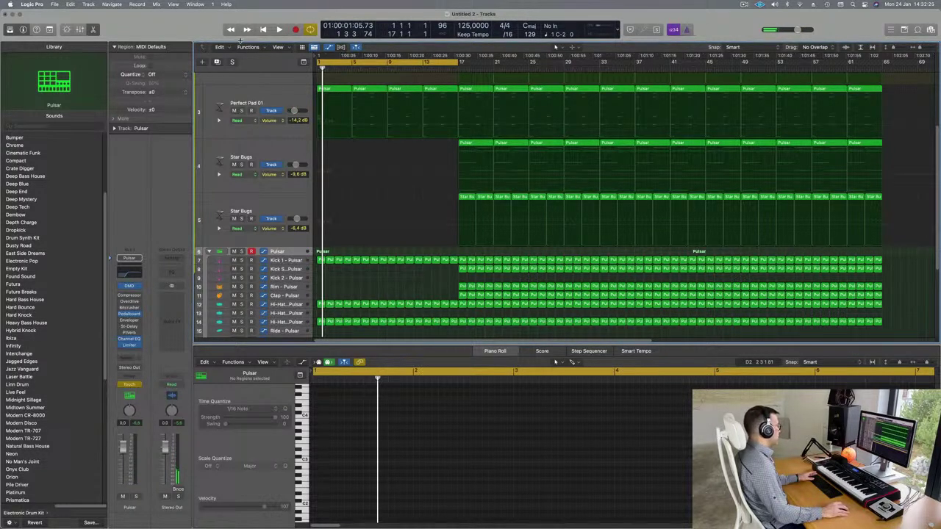
pyautogui.press('ctrl+alt+super+t')
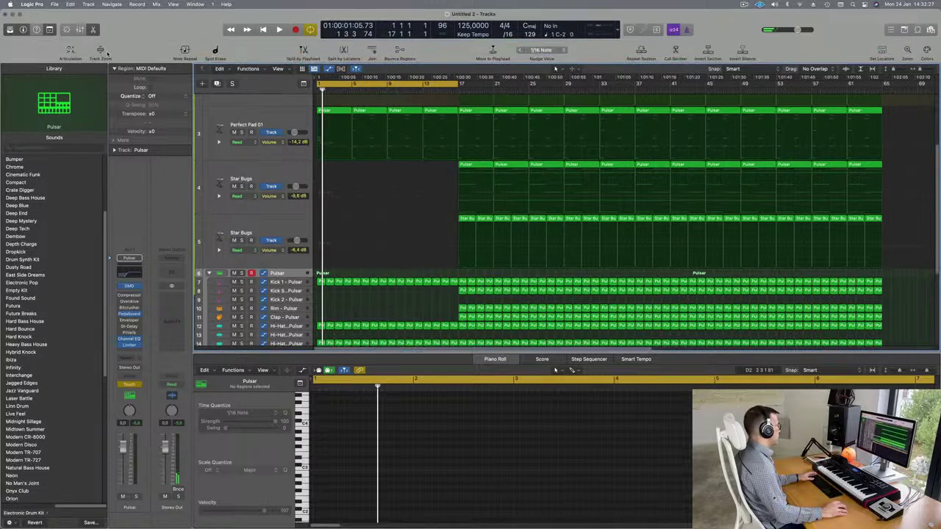
pyautogui.click(101, 50)
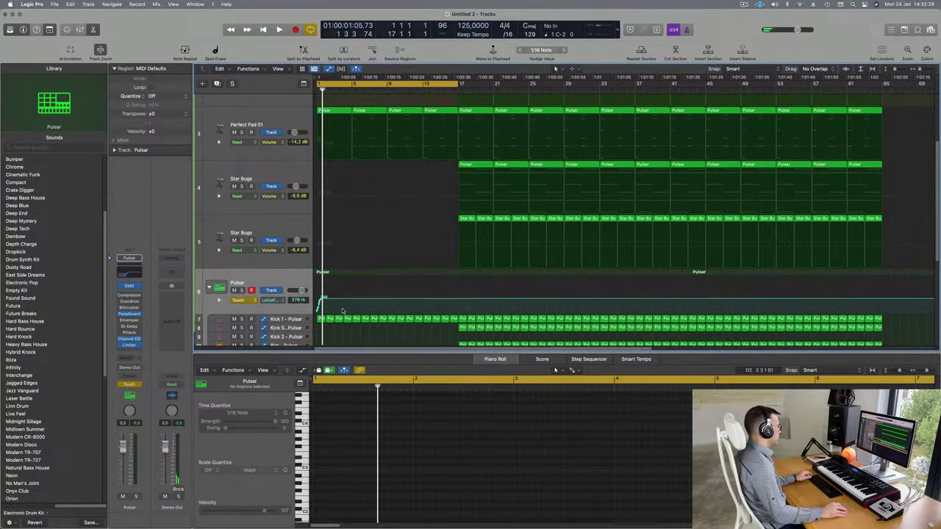
# Replace the recorded low cut points with a flat 180 Hz from bar 1 and set Pulsar's automation mode to Read.
pyautogui.scroll(3, 345, 306)
pyautogui.moveTo(324, 298); pyautogui.dragTo(318, 300)
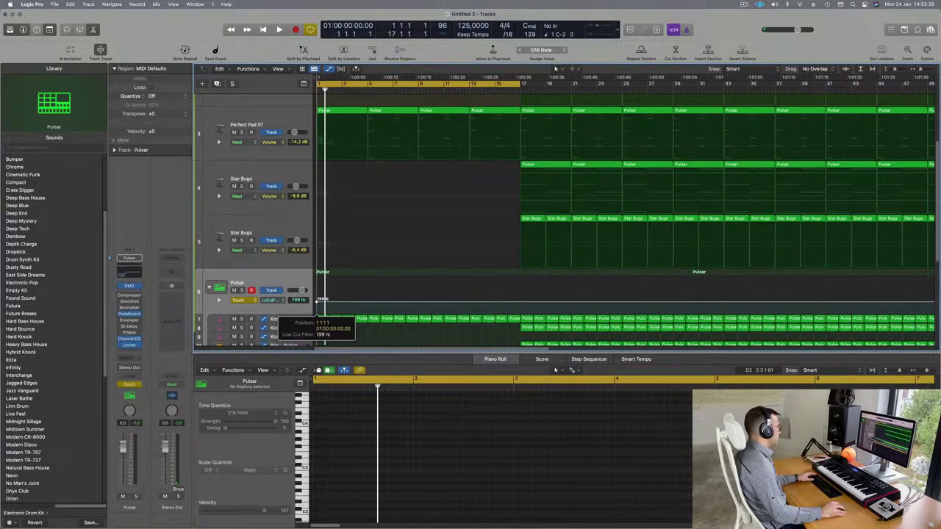
pyautogui.press('space')
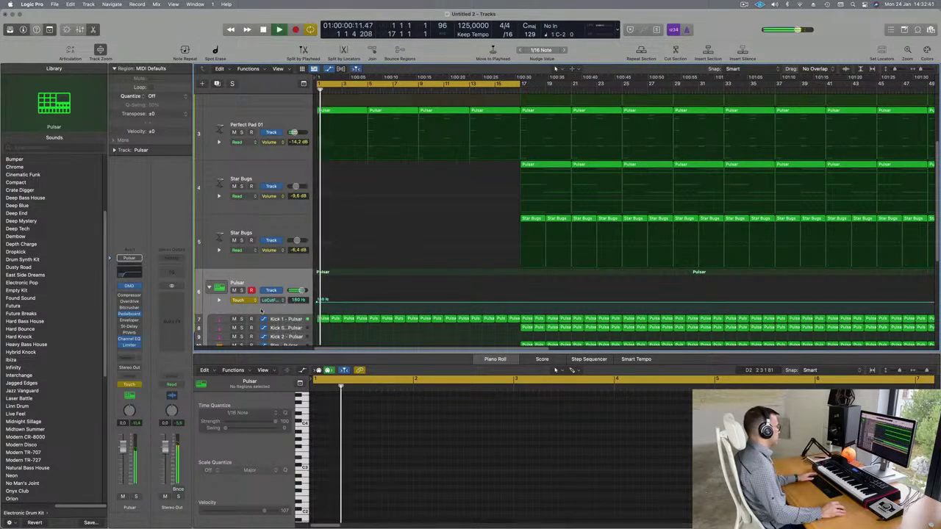
pyautogui.click(242, 301)
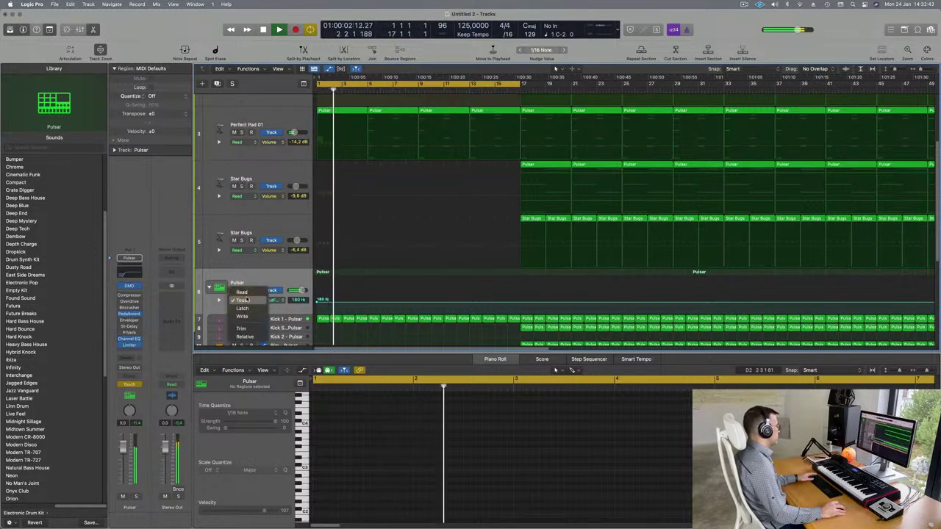
pyautogui.click(293, 270)
# Delete the notes from bar 3 to bar 5 in the first 80s Synth Pop Bass region.
pyautogui.scroll(4, 346, 206)
pyautogui.press('Return')
pyautogui.press('space')
pyautogui.click(367, 97)
pyautogui.press('space')
pyautogui.press('space')
pyautogui.scroll(-1, 568, 466)
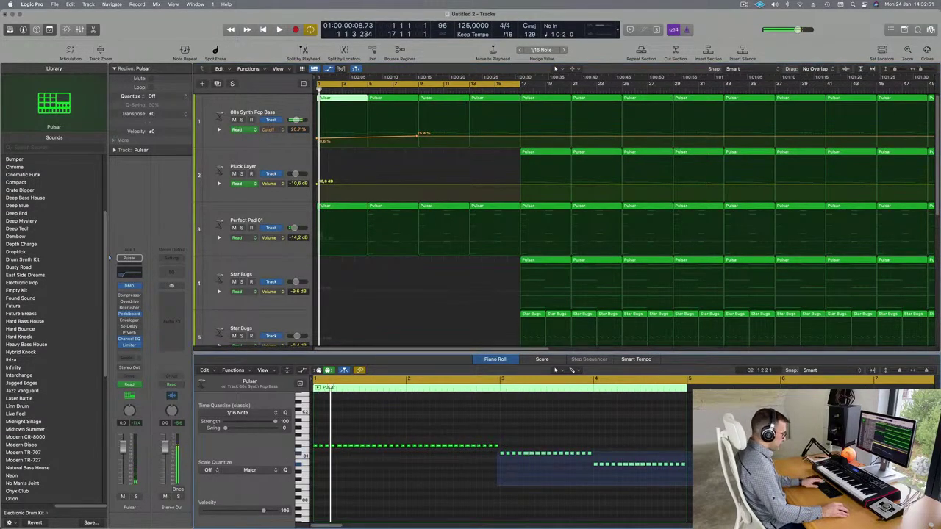
pyautogui.press('Delete')
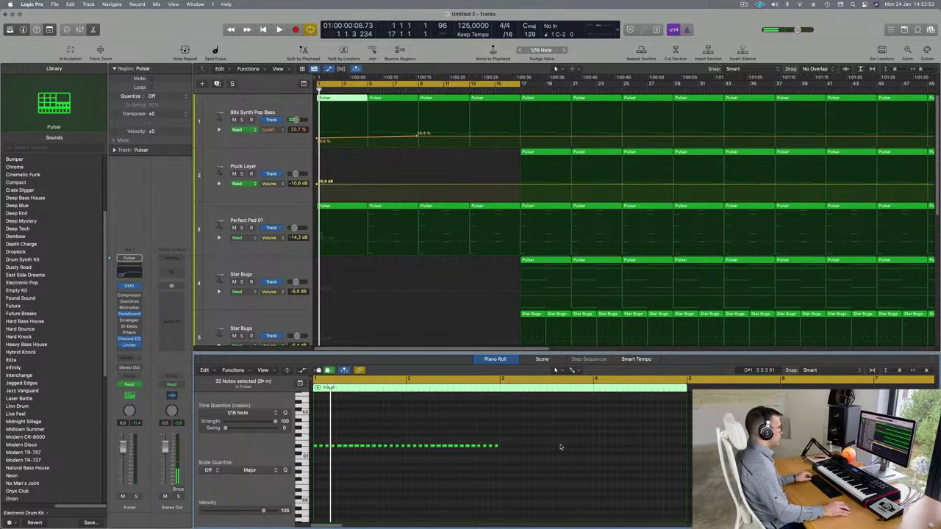
# Divide the first 80s Synth Pop Bass region at bar 3, remove its empty second half and select the first half.
pyautogui.keyDown('super'); pyautogui.doubleClick(342, 99); pyautogui.keyUp('super')
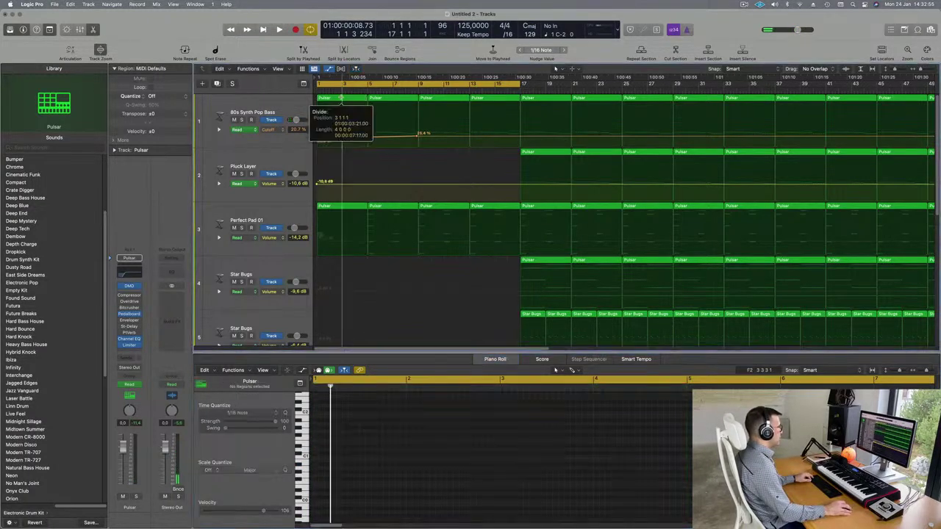
pyautogui.click(331, 103)
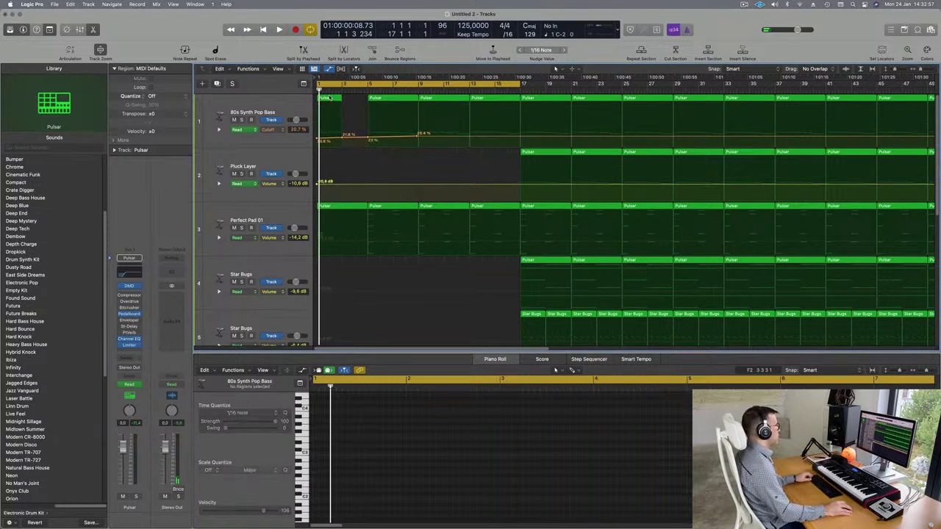
# Copy the two-bar 80s Synth Pop Bass region to bar 3 and delete the bass regions at bars 5 and 9.
pyautogui.moveTo(331, 104); pyautogui.dragTo(354, 103)
pyautogui.press('space')
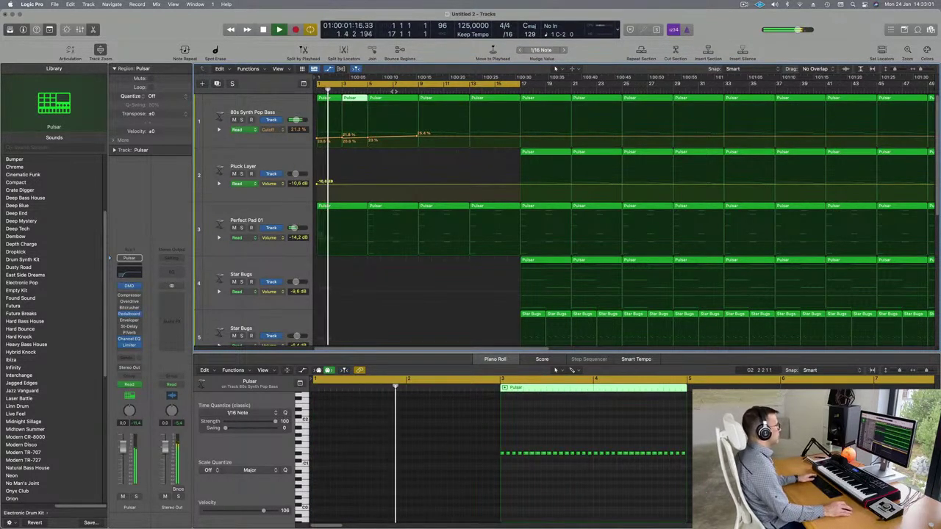
pyautogui.click(394, 98)
pyautogui.press('BackSpace')
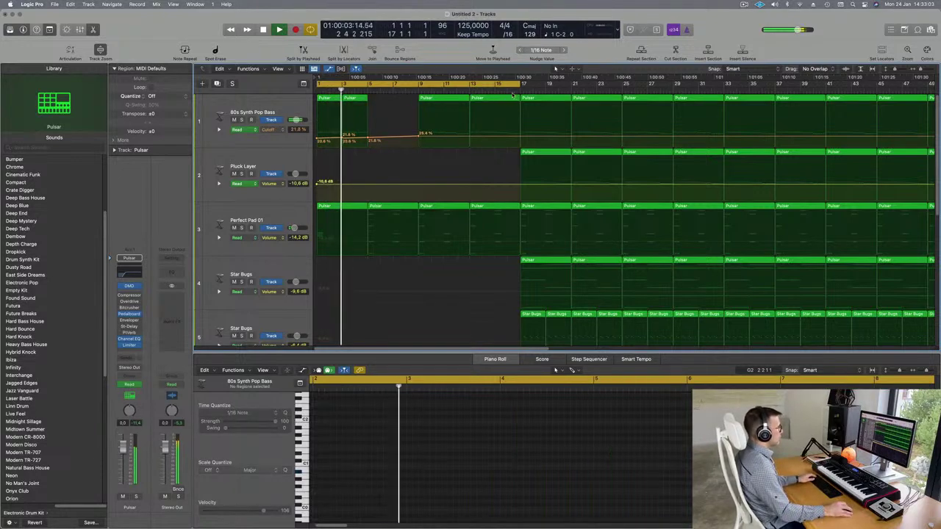
pyautogui.moveTo(402, 102); pyautogui.dragTo(517, 94)
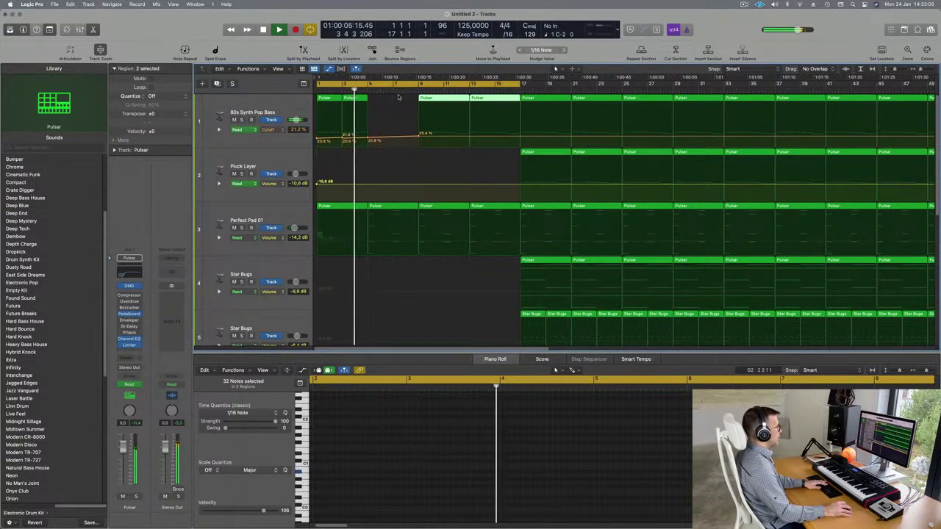
pyautogui.click(439, 98)
pyautogui.press('BackSpace')
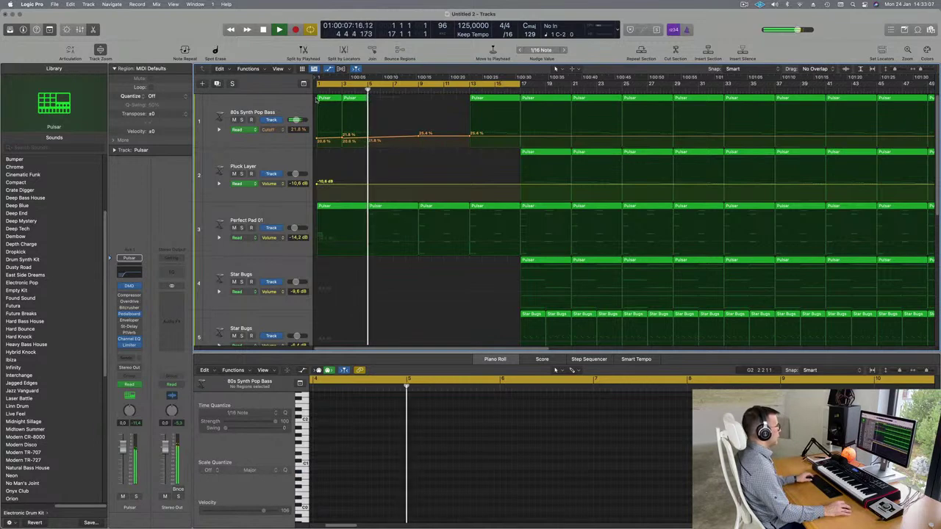
# Repeat the first two 80s Synth Pop Bass regions until they fill the track up to bar 13, then play it back.
pyautogui.moveTo(401, 101); pyautogui.dragTo(315, 100)
pyautogui.press('space')
pyautogui.press('super+r')
pyautogui.press('super+r')
pyautogui.press('super+r')
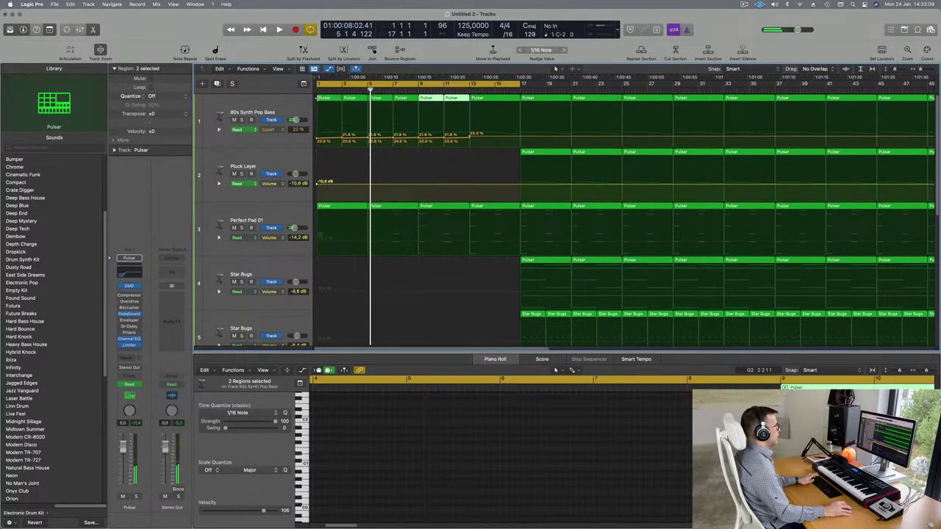
pyautogui.press('super+z')
pyautogui.press('space')
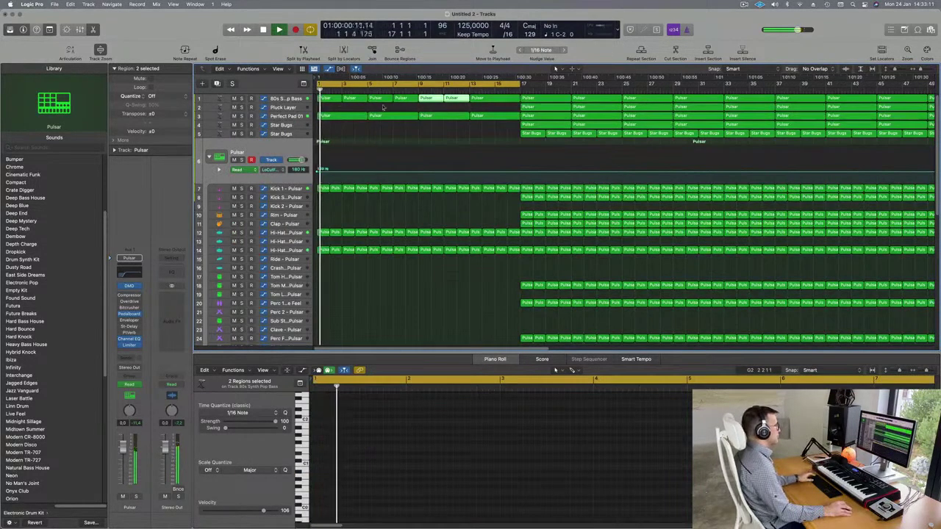
# Replace the bass's intro cutoff points with a rise from 6.54% at bar 1 to 19.7% at bar 5, dropping to 14.1%.
pyautogui.click(287, 99)
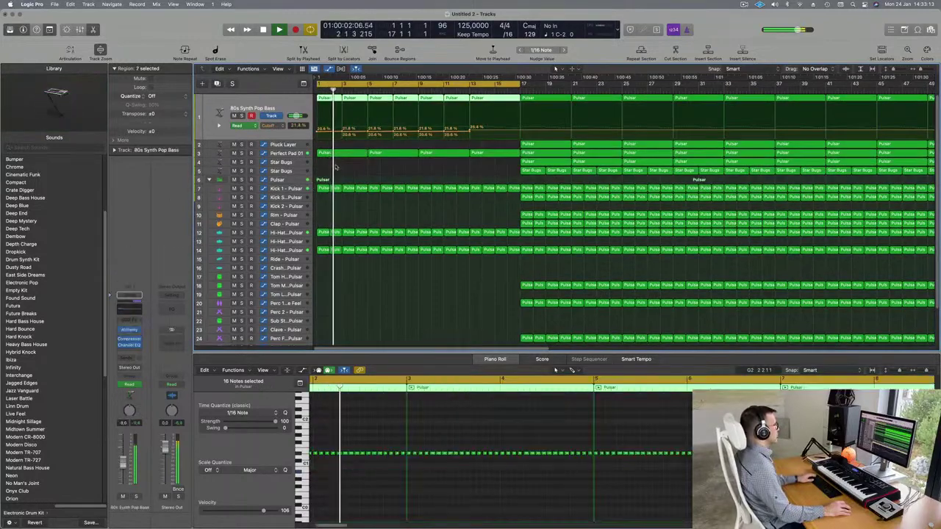
pyautogui.press('Return')
pyautogui.click(471, 172)
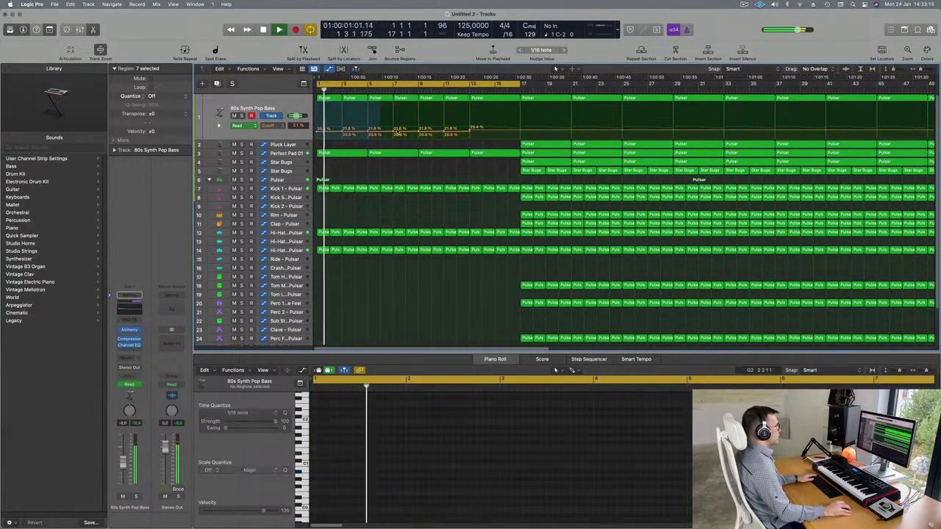
pyautogui.moveTo(469, 129)
pyautogui.mouseDown()
pyautogui.moveTo(319, 137)
pyautogui.moveTo(369, 131)
pyautogui.mouseUp()
pyautogui.press('Return')
pyautogui.press('Return')
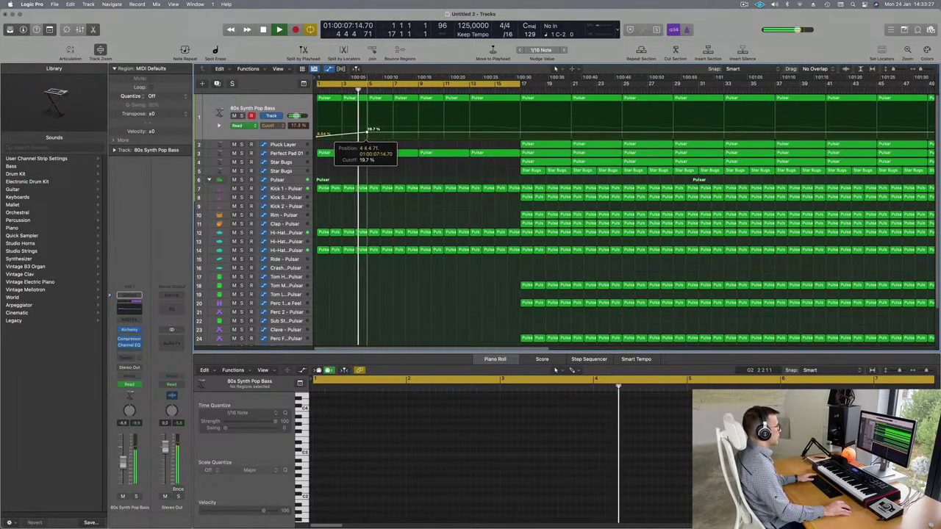
pyautogui.moveTo(368, 130); pyautogui.dragTo(368, 133)
pyautogui.click(368, 134)
pyautogui.press('space')
pyautogui.press('space')
# Replace the Perfect Pad 01 regions between bars 5 and 17 with copies of its first region.
pyautogui.press('Down')
pyautogui.press('Down')
pyautogui.press('space')
pyautogui.press('space')
pyautogui.click(394, 118)
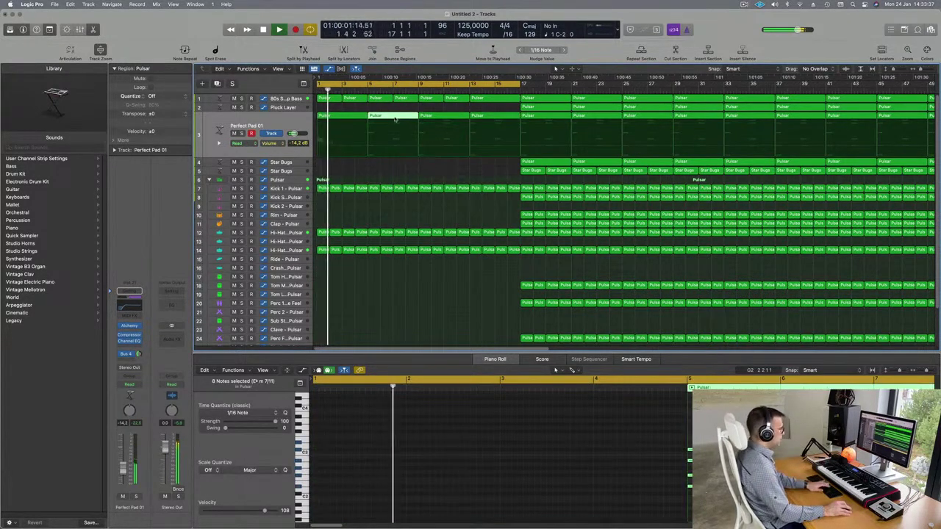
pyautogui.press('Delete')
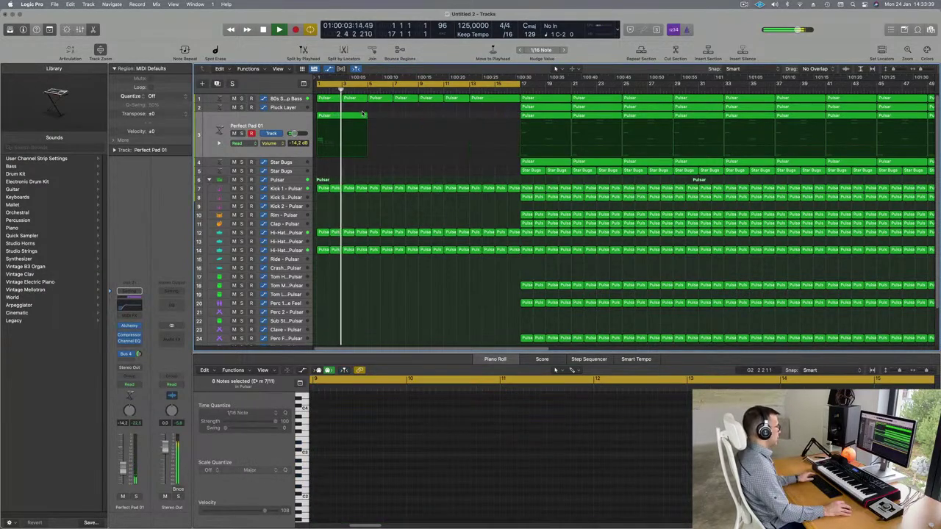
pyautogui.click(361, 115)
pyautogui.moveTo(358, 117); pyautogui.dragTo(417, 121)
pyautogui.moveTo(440, 129)
pyautogui.mouseDown()
pyautogui.moveTo(341, 117)
pyautogui.moveTo(441, 122)
pyautogui.mouseUp()
pyautogui.scroll(-3, 420, 166)
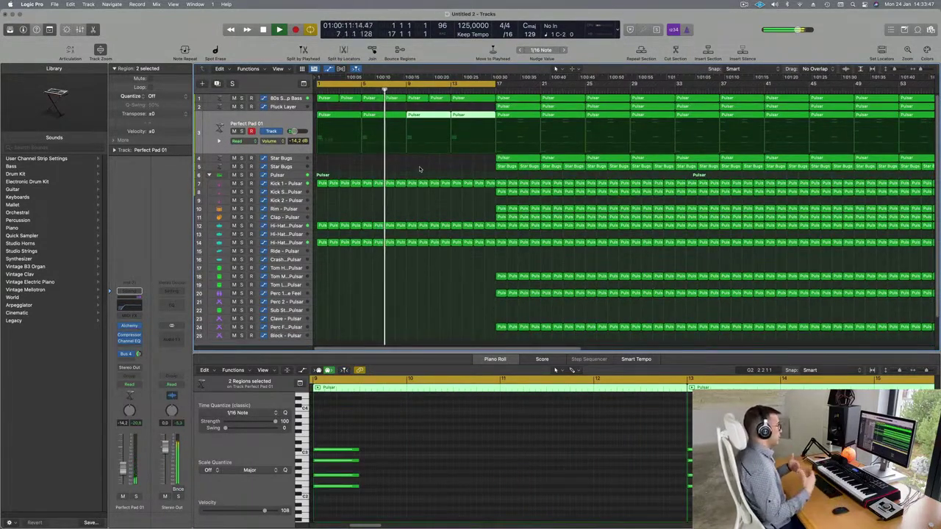
# Add low cut automation points on the Pulsar track so the filter falls from 180 Hz to 20 Hz at bar 5.
pyautogui.press('super+Left')
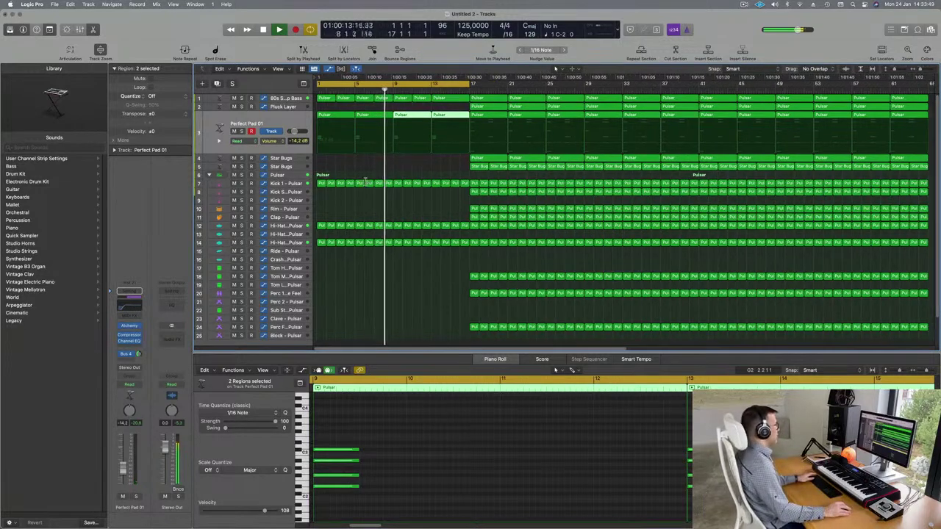
pyautogui.press('Return')
pyautogui.scroll(3, 378, 210)
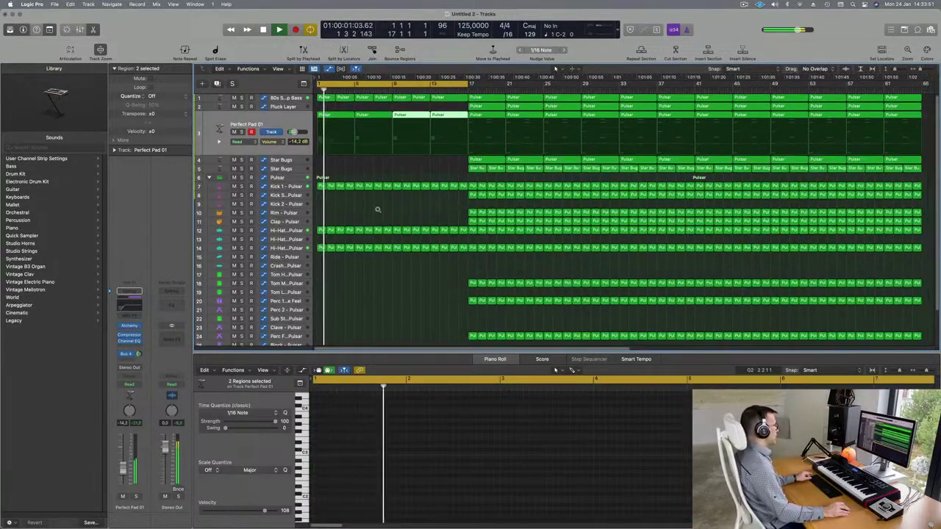
pyautogui.click(287, 181)
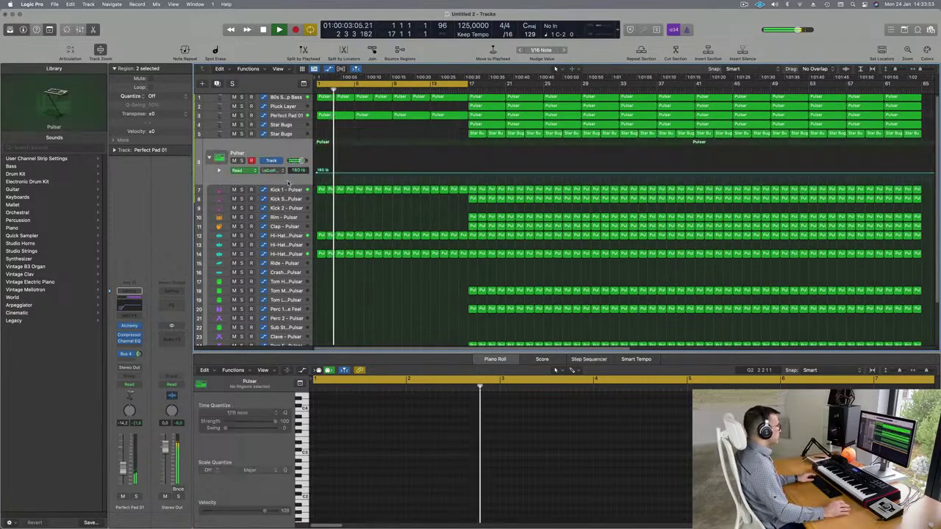
pyautogui.press('super+Right')
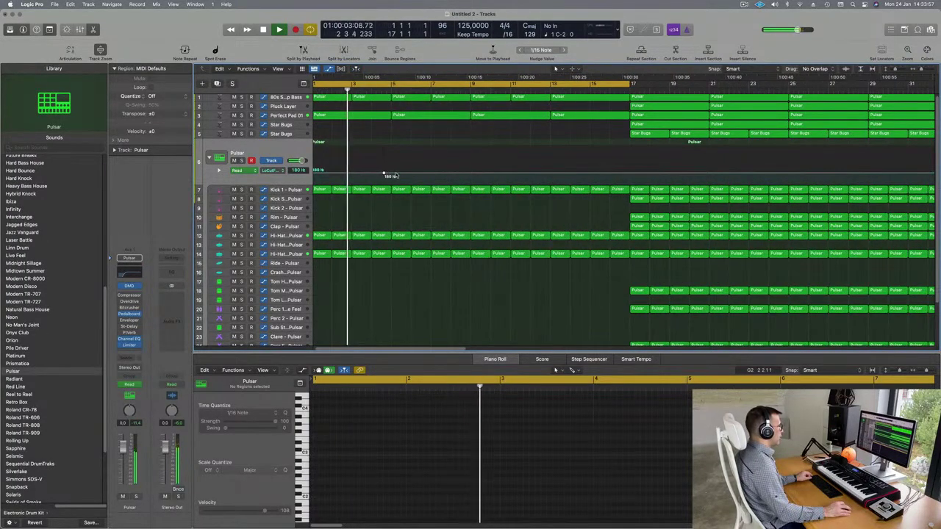
pyautogui.moveTo(390, 173); pyautogui.dragTo(391, 183)
pyautogui.doubleClick(398, 174)
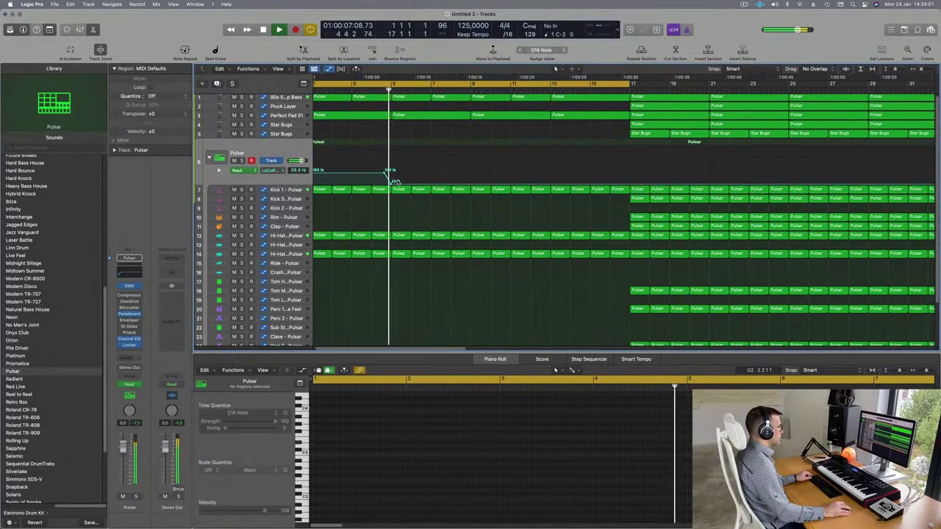
pyautogui.press('Return')
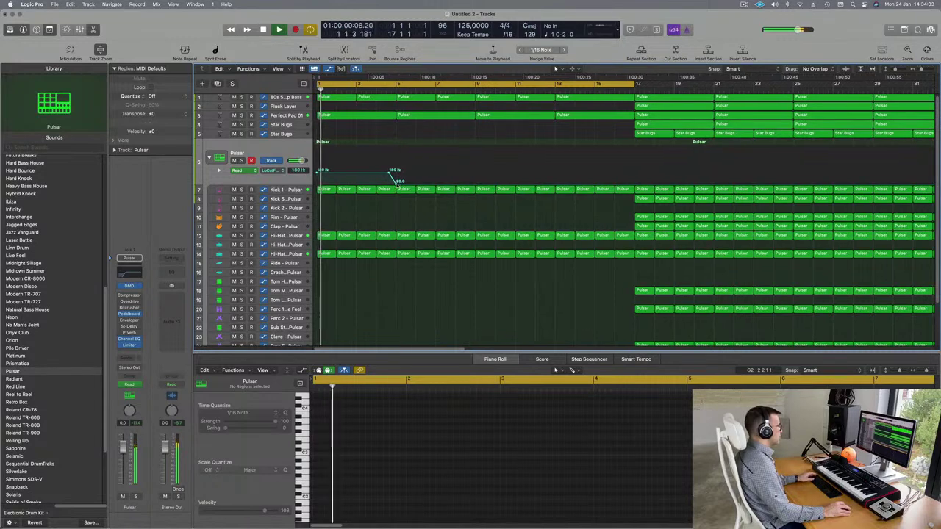
# Start Pulsar's low cut drop earlier, around bar 4, and return the filter to 181 Hz right at bar 5.
pyautogui.moveTo(399, 184); pyautogui.dragTo(394, 173)
pyautogui.click(381, 170)
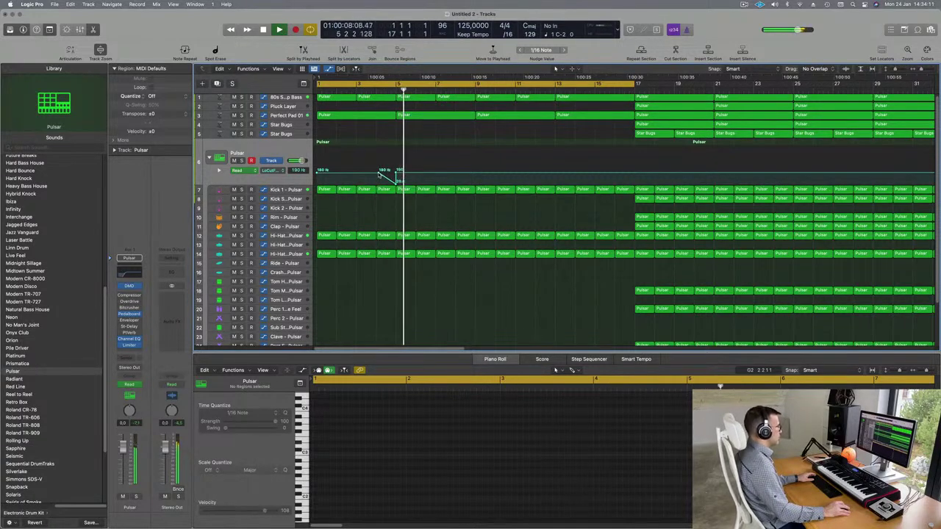
pyautogui.press('Return')
pyautogui.press('space')
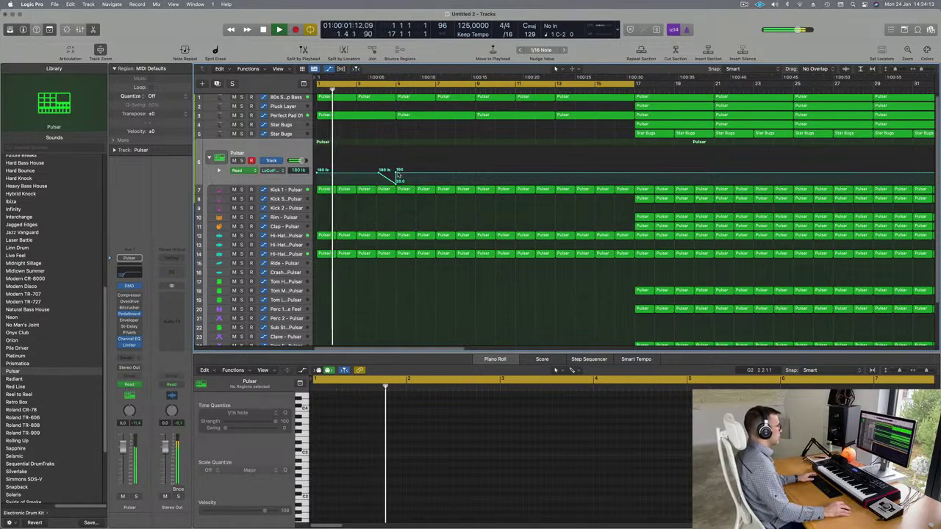
pyautogui.moveTo(396, 173); pyautogui.dragTo(395, 172)
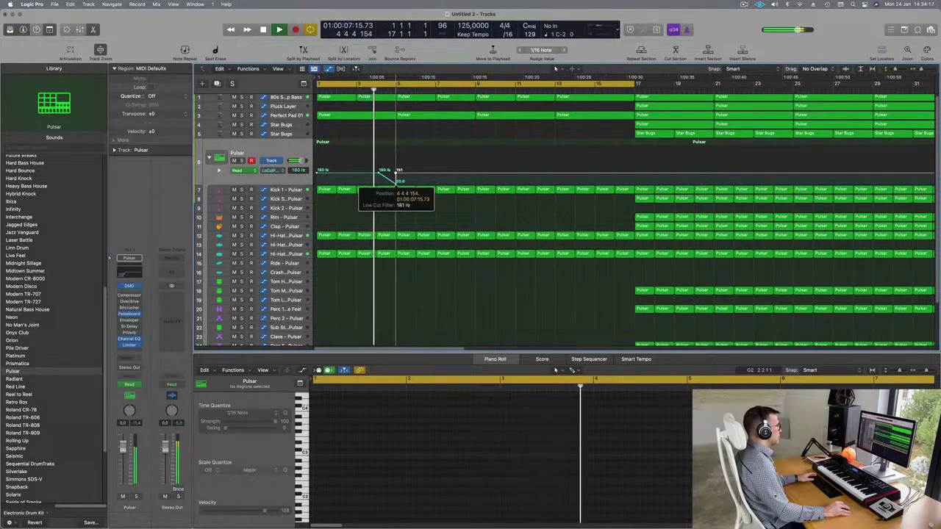
# Add a second low cut sweep on Pulsar from 181 Hz at bar 7 down to 20 Hz at bar 9.
pyautogui.scroll(-1, 376, 163)
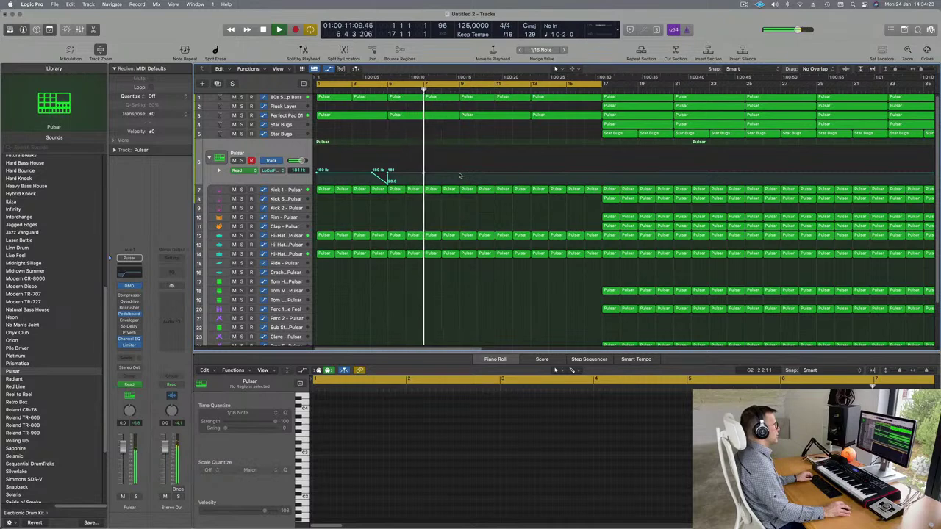
pyautogui.moveTo(461, 174); pyautogui.dragTo(461, 186)
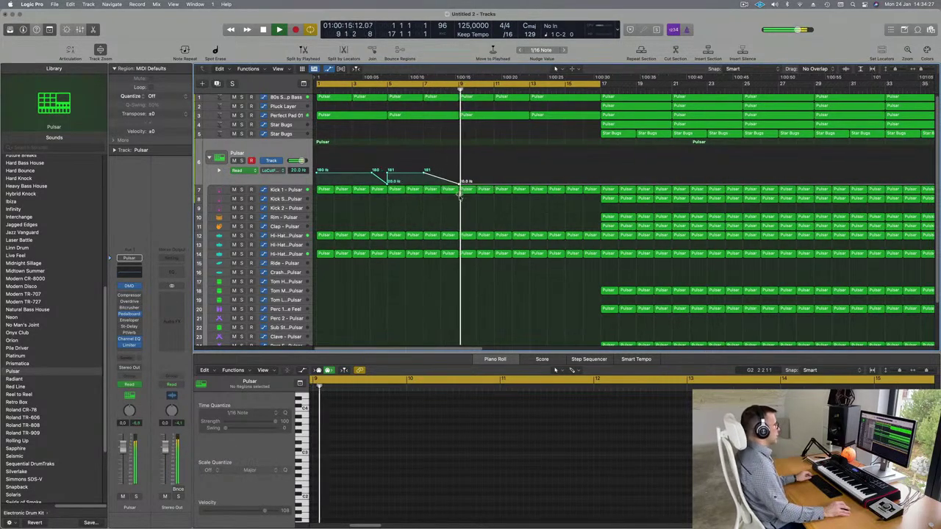
pyautogui.scroll(-3, 448, 214)
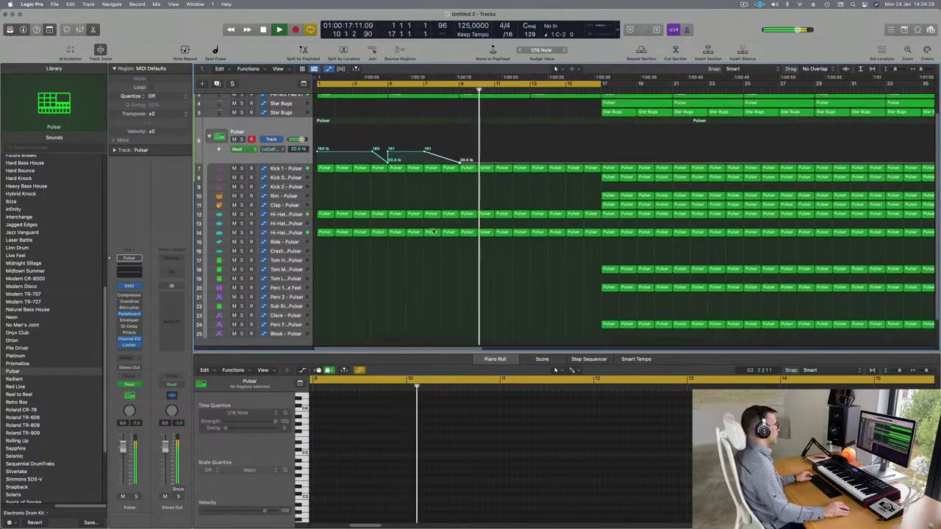
pyautogui.scroll(-4, 434, 228)
pyautogui.scroll(3, 423, 184)
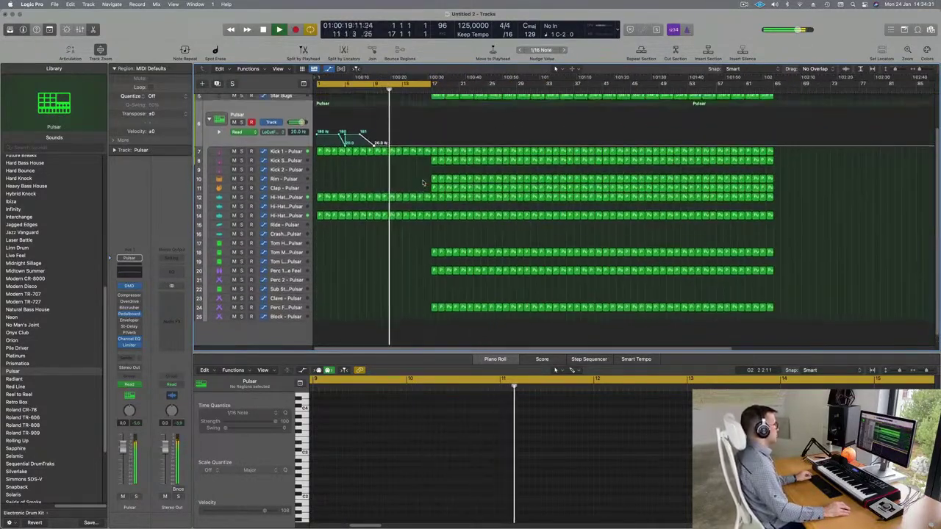
# Extend the 80s Synth Pop Bass cutoff automation to about 32% at bar 9, 39% at bar 13 and 25% at bar 17.
pyautogui.scroll(1, 408, 132)
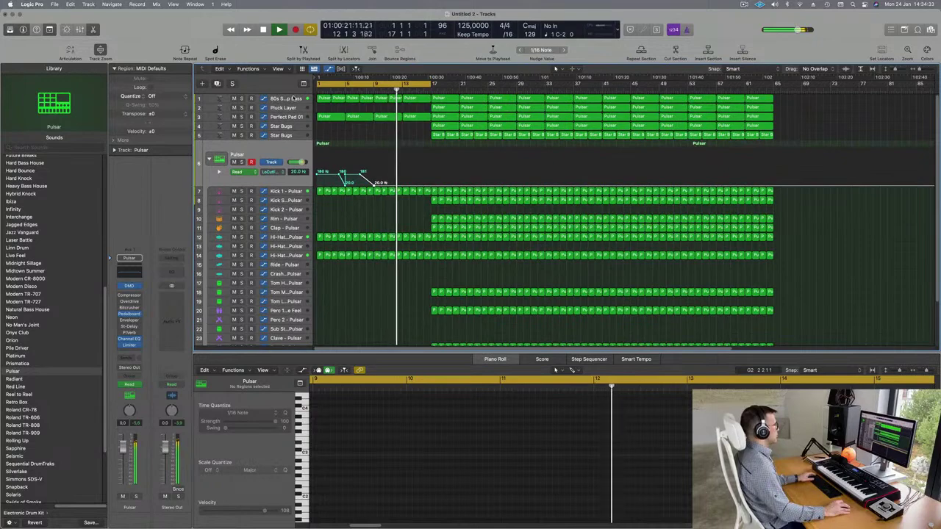
pyautogui.click(292, 98)
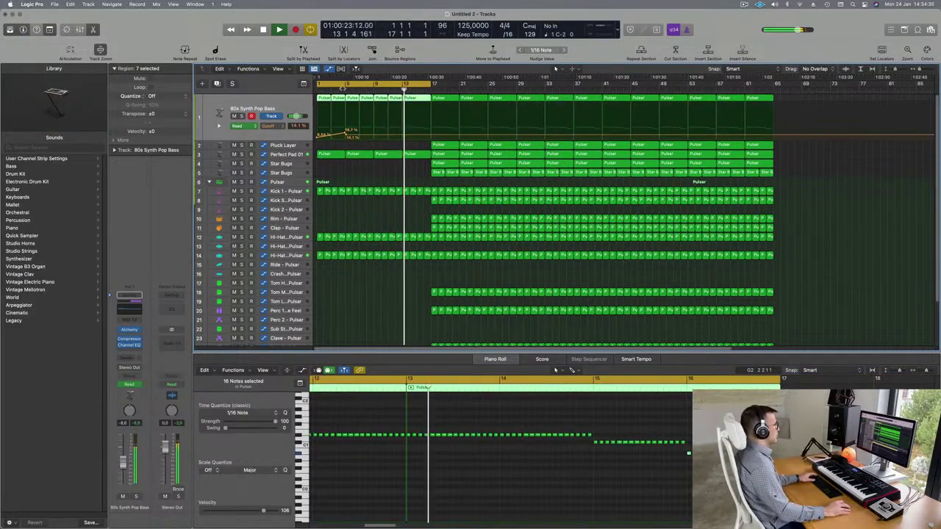
pyautogui.press('space')
pyautogui.scroll(4, 365, 236)
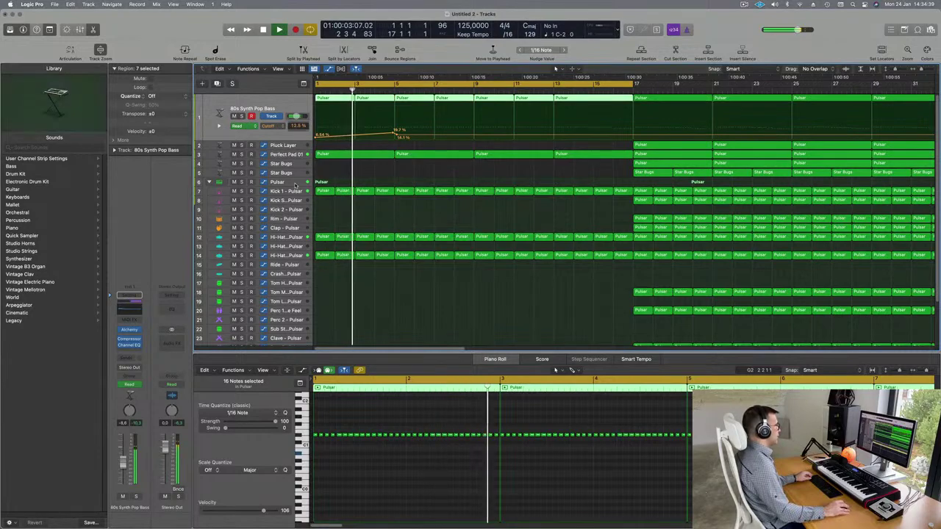
pyautogui.click(424, 183)
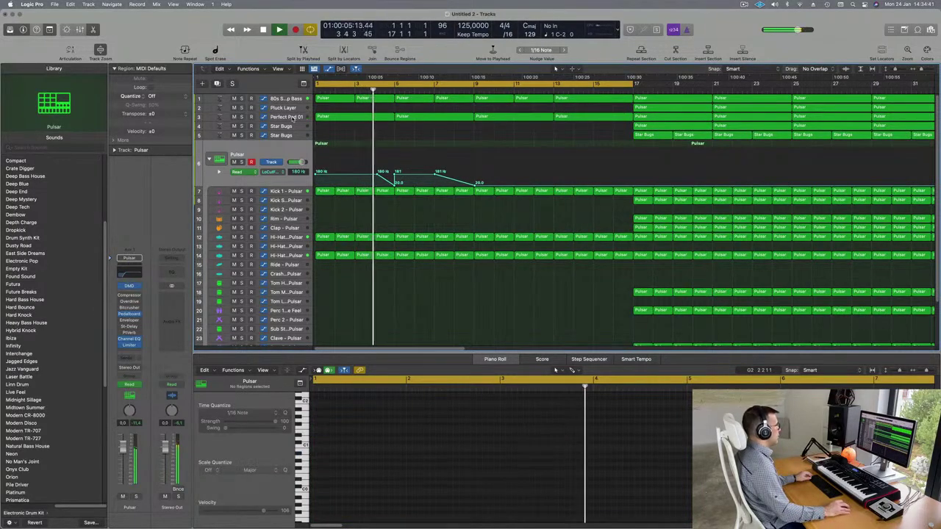
pyautogui.click(292, 117)
pyautogui.click(293, 100)
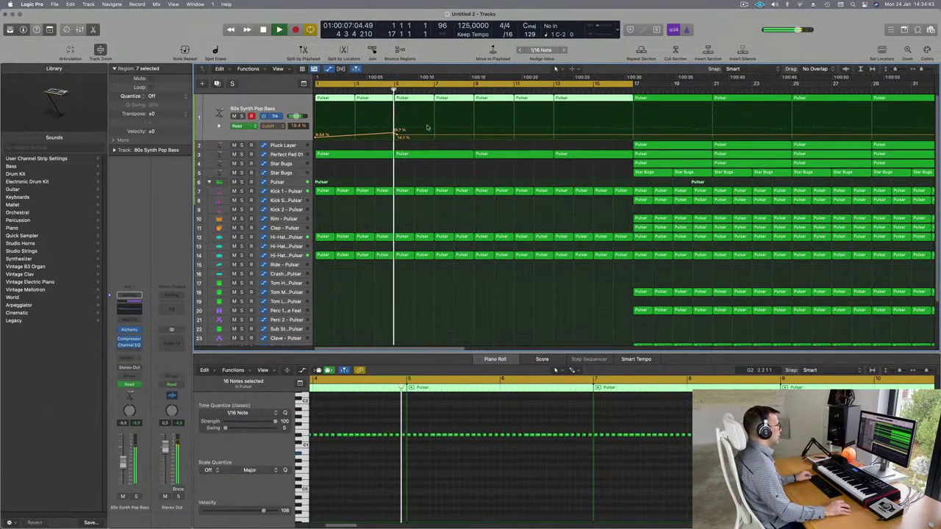
pyautogui.moveTo(463, 137); pyautogui.dragTo(474, 130)
pyautogui.moveTo(554, 131); pyautogui.dragTo(554, 126)
pyautogui.moveTo(633, 128); pyautogui.dragTo(634, 132)
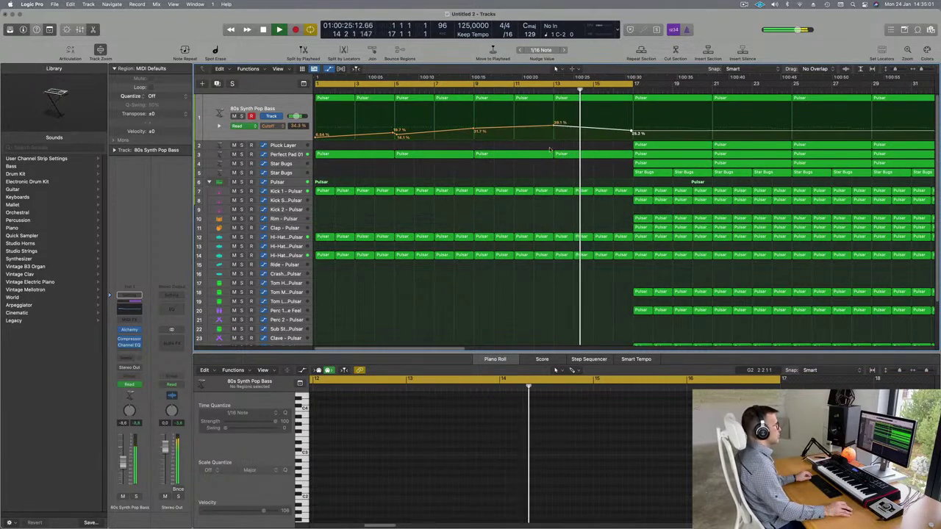
# Delete the Perfect Pad 01 region and the hi-hat regions between bars 13 and 17.
pyautogui.click(575, 157)
pyautogui.press('Delete')
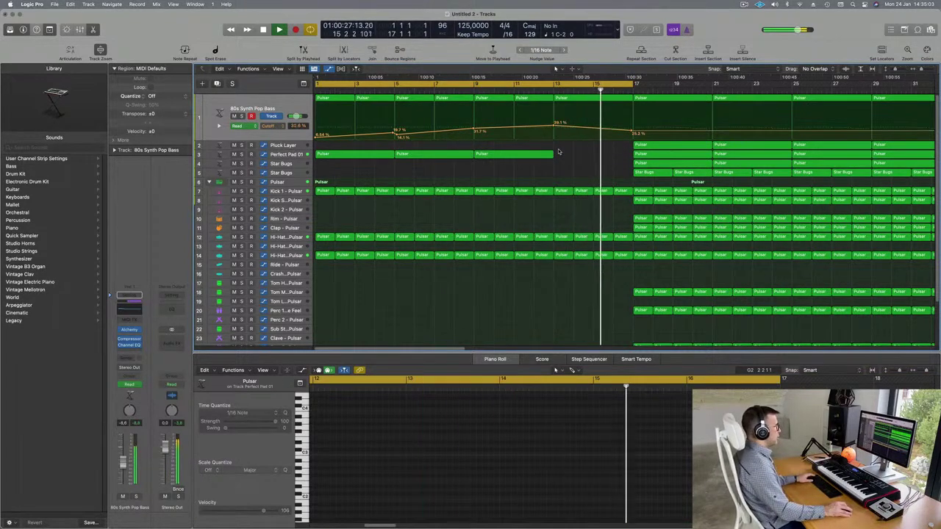
pyautogui.scroll(-1, 563, 167)
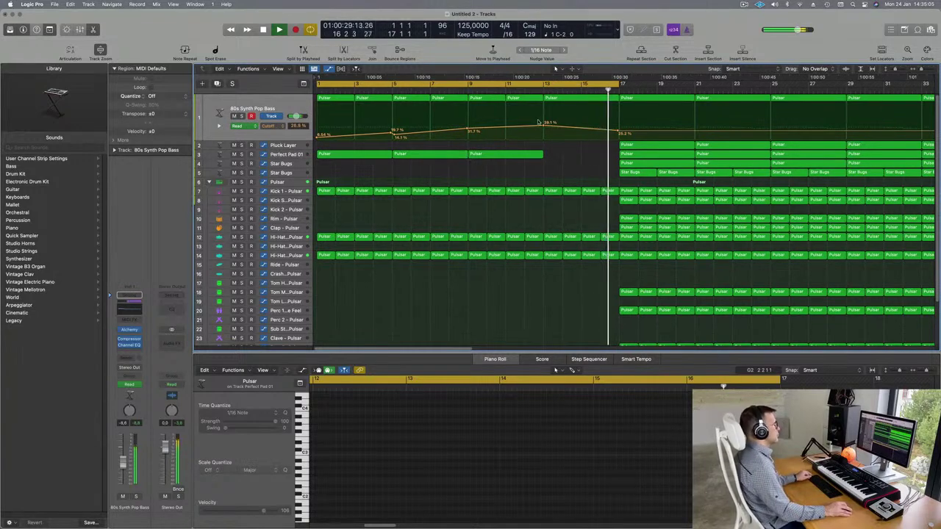
pyautogui.scroll(-2, 539, 120)
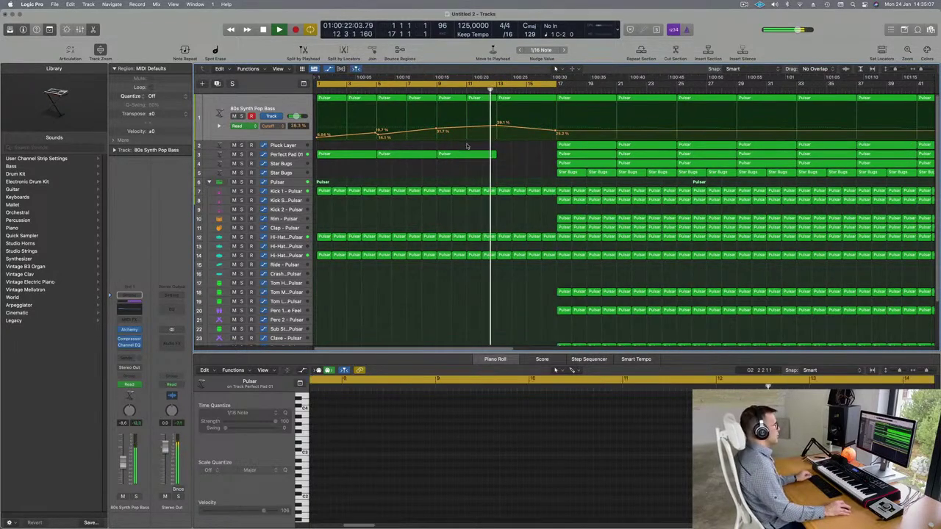
pyautogui.scroll(-1, 461, 139)
pyautogui.moveTo(485, 229); pyautogui.dragTo(532, 269)
pyautogui.press('BackSpace')
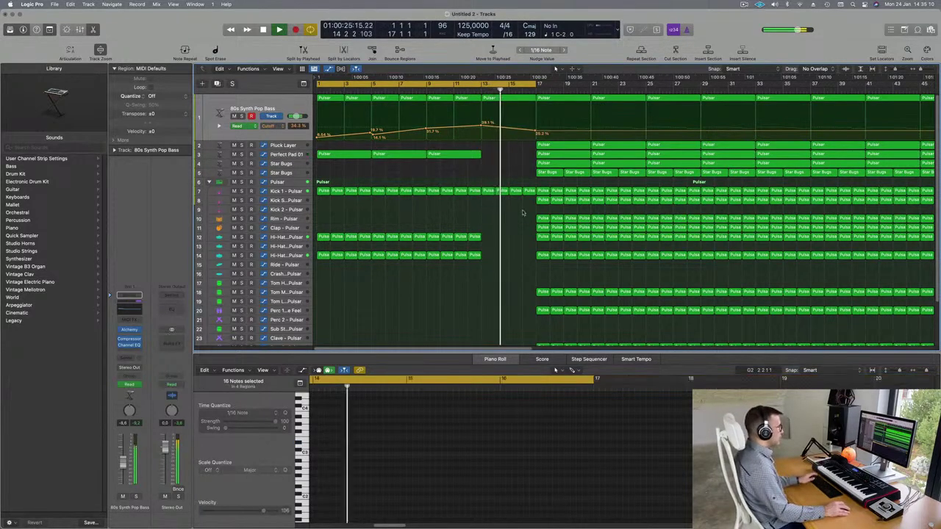
# Replay the end of the intro from around bar 12, hide the automation and examine the whole arrangement.
pyautogui.click(467, 86)
pyautogui.scroll(-1, 487, 205)
pyautogui.scroll(-3, 458, 210)
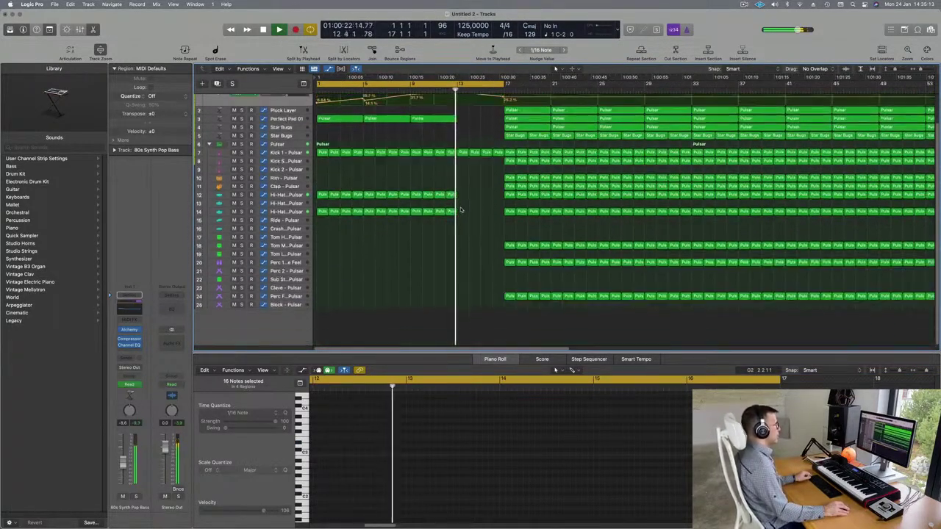
pyautogui.scroll(3, 473, 208)
pyautogui.scroll(-1, 475, 140)
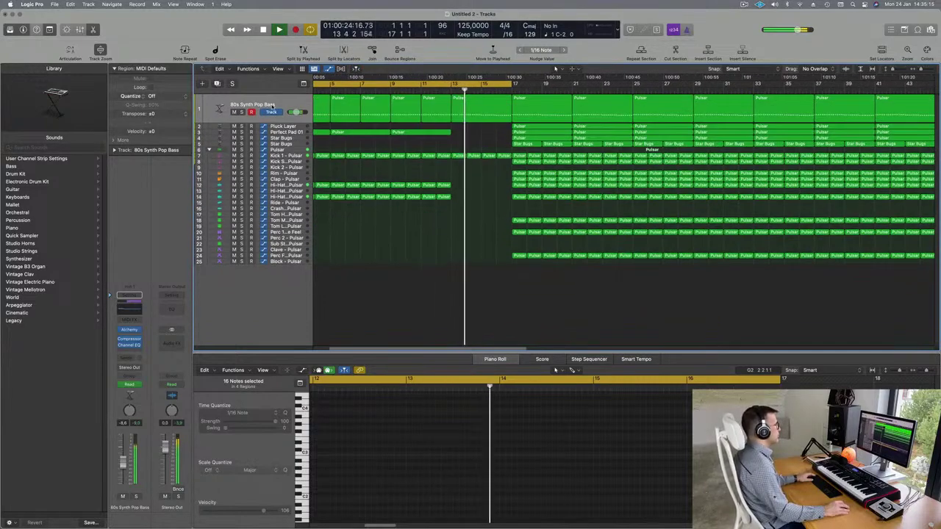
pyautogui.scroll(-1, 476, 182)
pyautogui.scroll(-1, 476, 182)
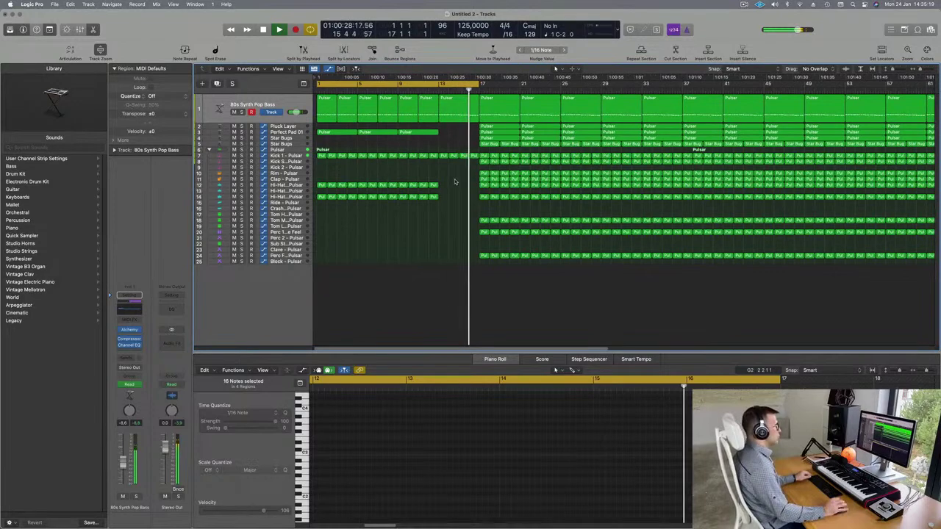
pyautogui.scroll(-1, 453, 180)
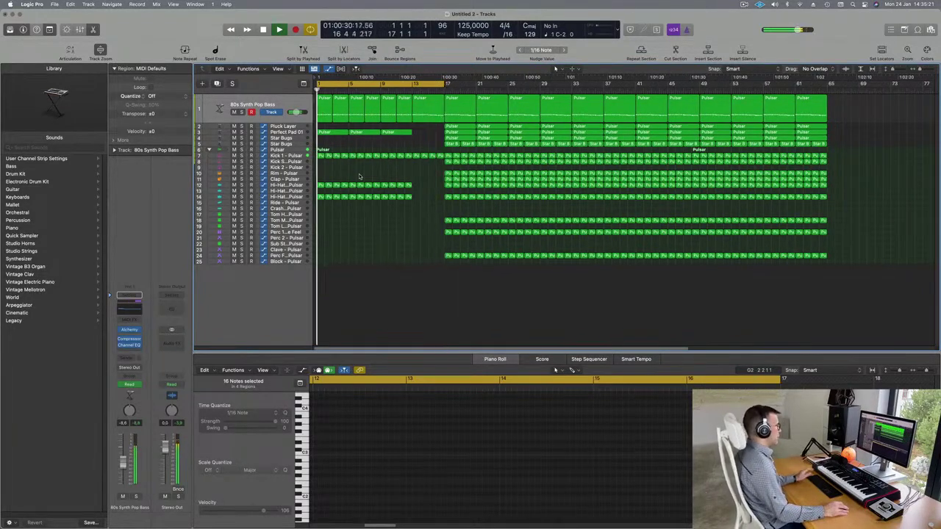
pyautogui.scroll(3, 380, 246)
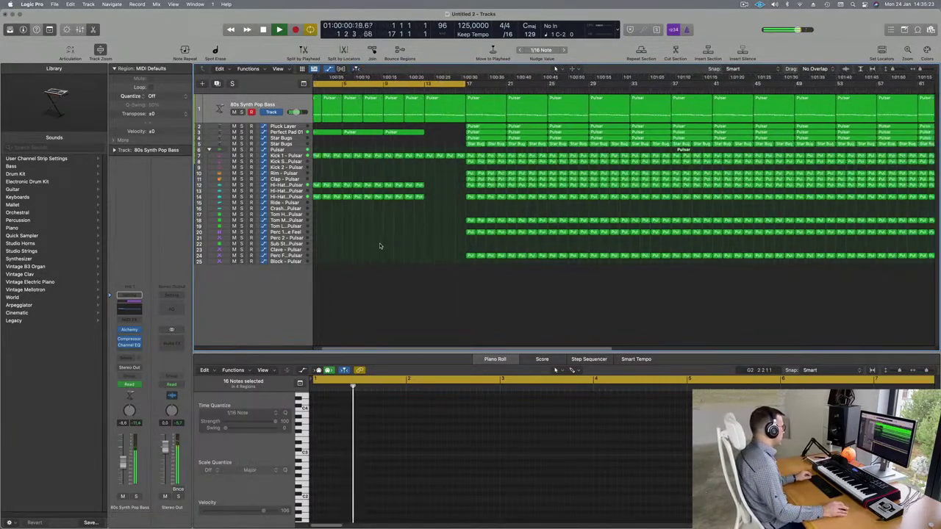
pyautogui.scroll(1, 380, 247)
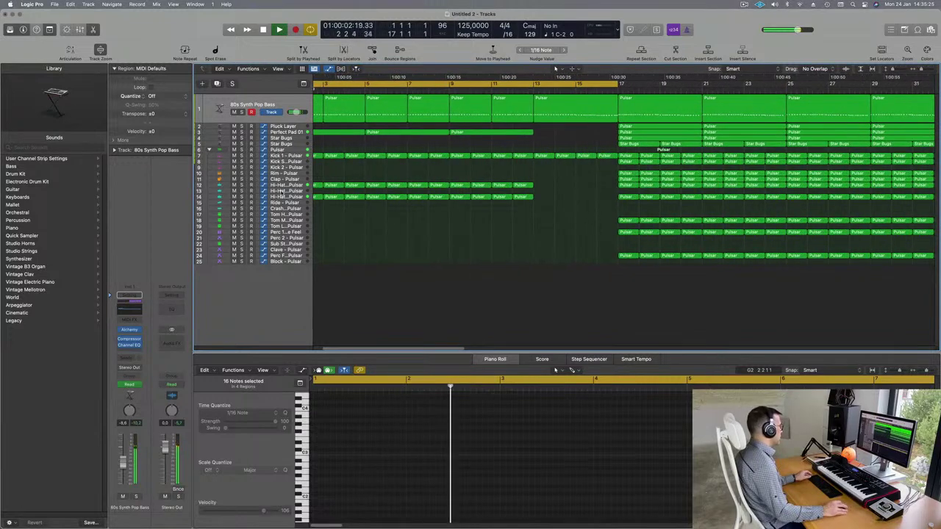
# Copy the bar 1 region of the lower hi-hat track to Crash FX - Pulsar, keeping only one note at the start of bar 1.
pyautogui.scroll(2, 318, 198)
pyautogui.press('space')
pyautogui.click(325, 197)
pyautogui.moveTo(324, 197); pyautogui.dragTo(323, 209)
pyautogui.moveTo(346, 435); pyautogui.dragTo(409, 454)
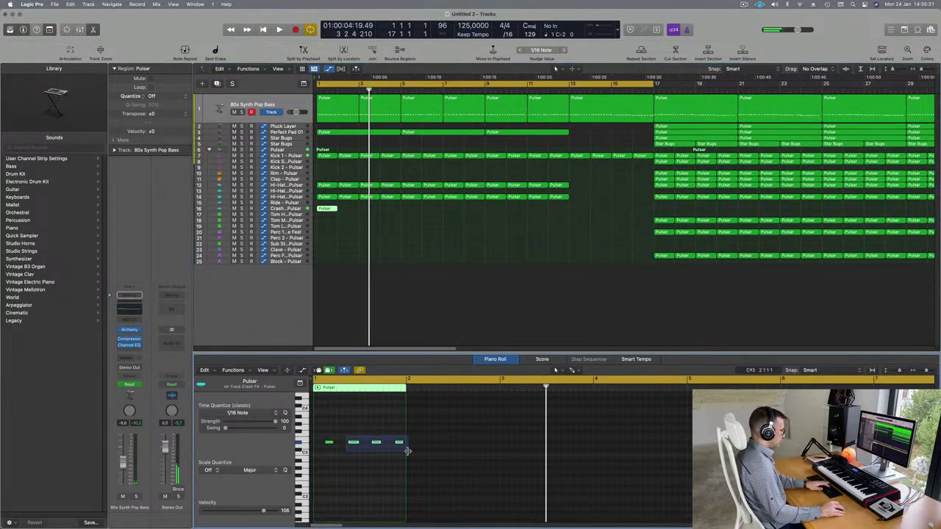
pyautogui.press('space')
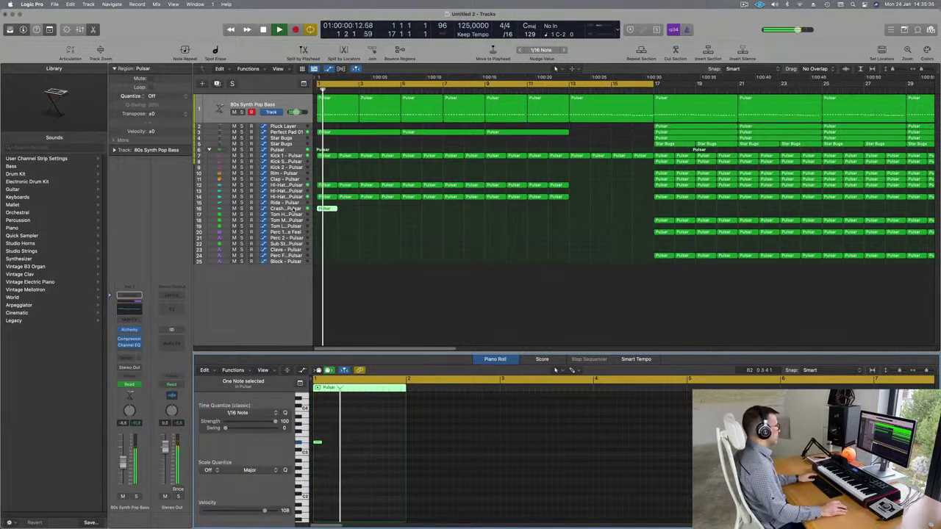
# Copy the Crash FX - Pulsar region from bar 1 to bar 13 on the same track.
pyautogui.click(286, 209)
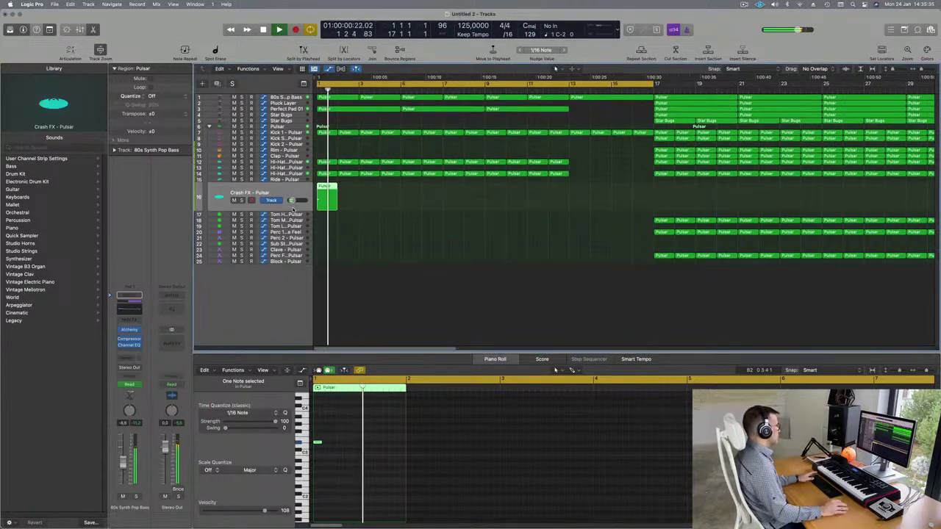
pyautogui.click(369, 203)
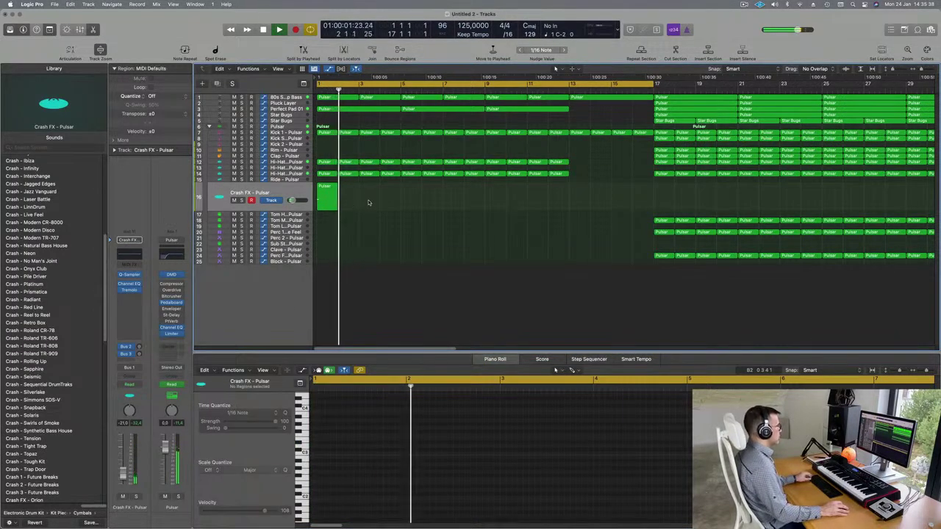
pyautogui.click(326, 188)
pyautogui.moveTo(326, 191); pyautogui.dragTo(578, 196)
pyautogui.press('super+Left')
pyautogui.press('super+Left')
pyautogui.press('super+Left')
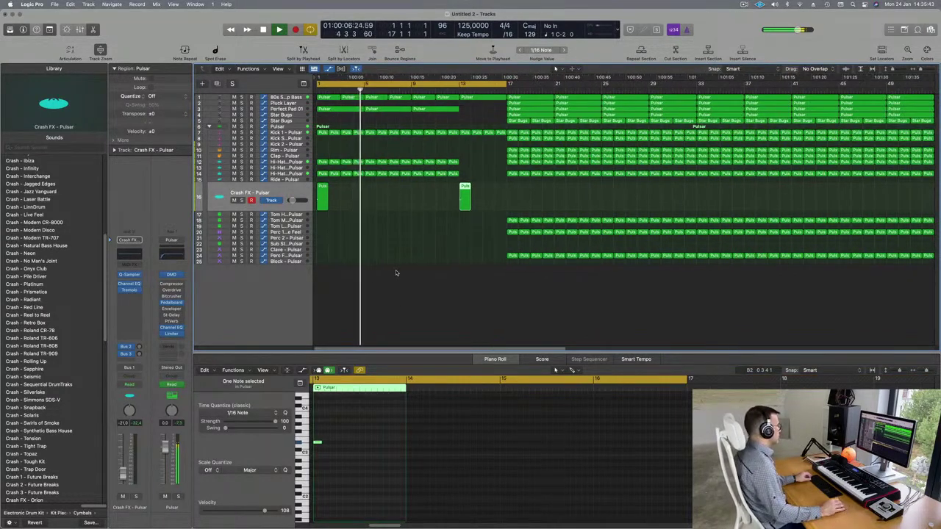
pyautogui.press('super+Right')
pyautogui.press('super+Left')
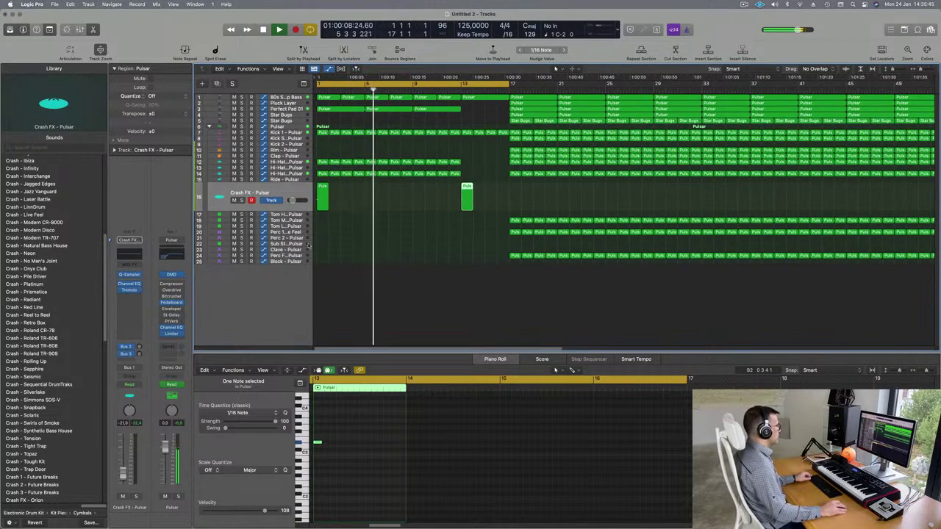
# Copy the crash region from bar 1 onto the Sub Stab - Pulsar track at bar 9.
pyautogui.click(291, 243)
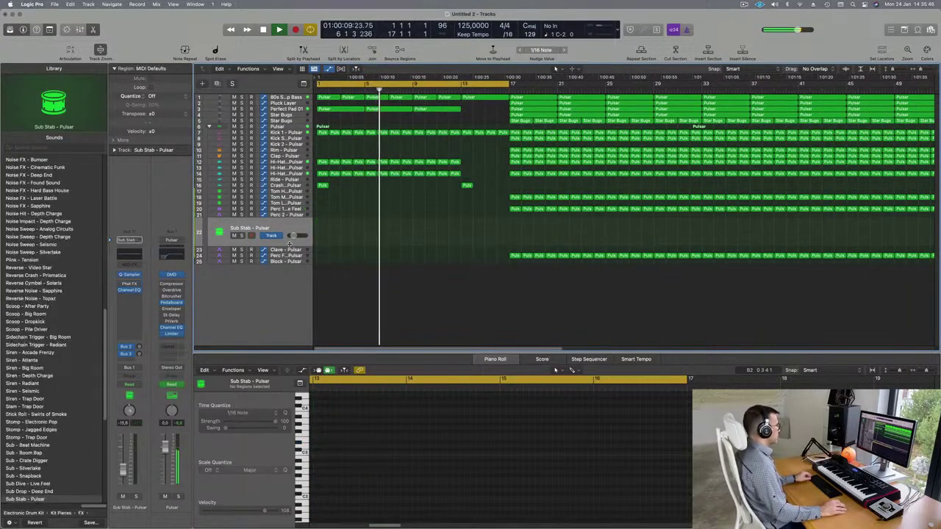
pyautogui.click(324, 186)
pyautogui.moveTo(323, 186); pyautogui.dragTo(420, 222)
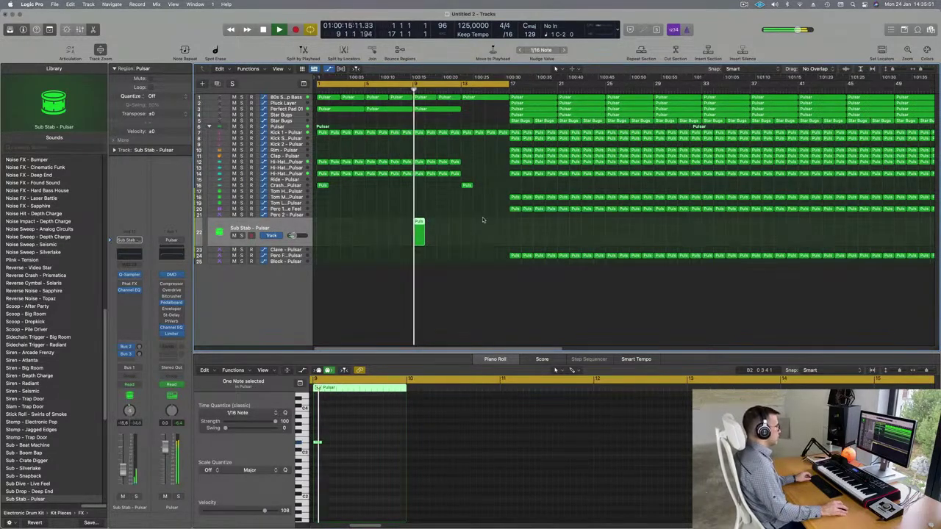
# Zoom in on the Sub Stab note at bar 9 in the Piano Roll, solo the track and raise its volume.
pyautogui.click(397, 91)
pyautogui.moveTo(422, 428); pyautogui.dragTo(409, 445)
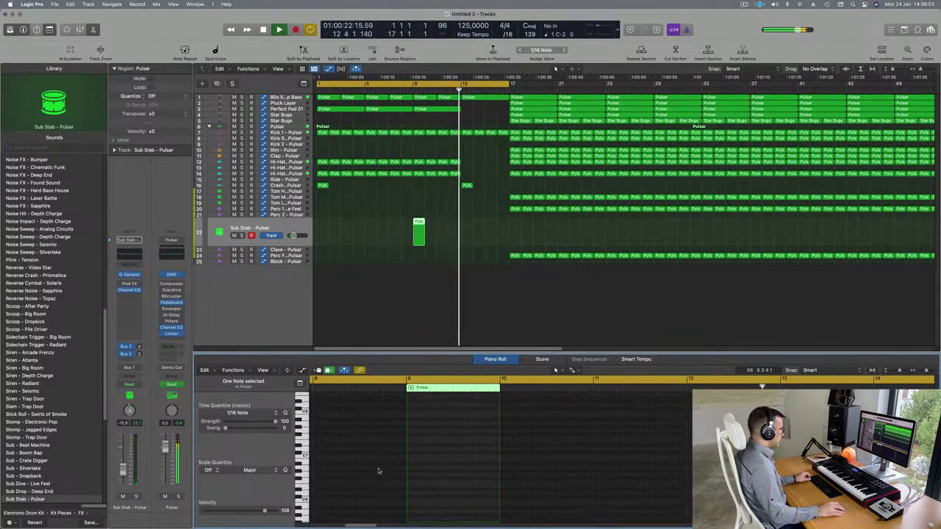
pyautogui.scroll(3, 381, 469)
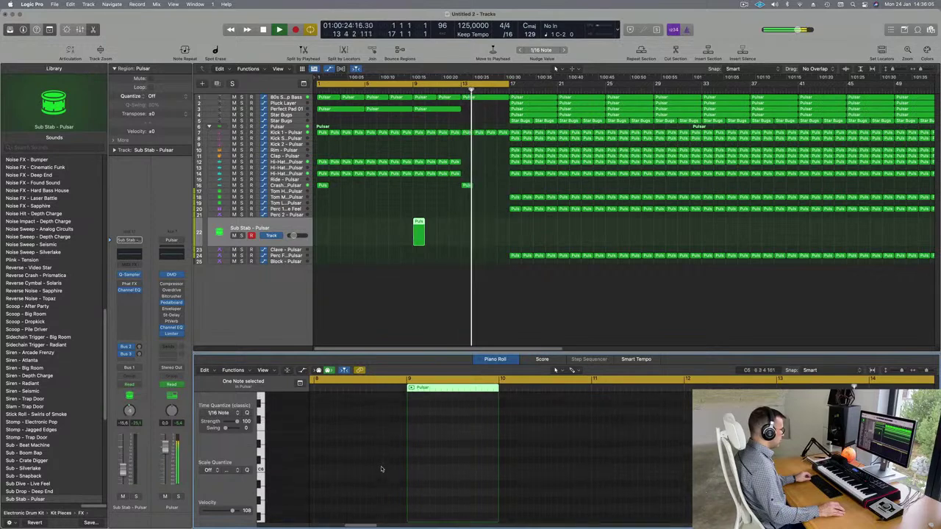
pyautogui.scroll(-4, 380, 469)
pyautogui.scroll(2, 381, 469)
pyautogui.scroll(-5, 381, 469)
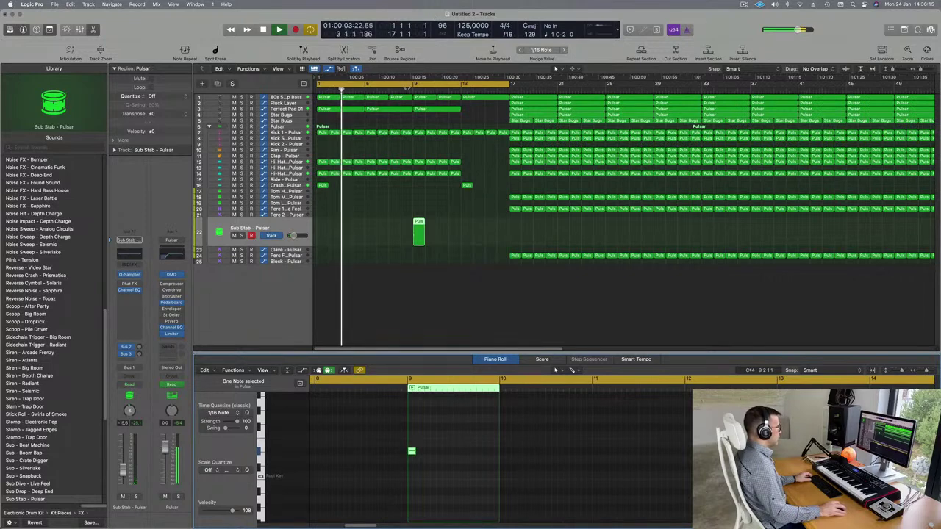
pyautogui.click(241, 235)
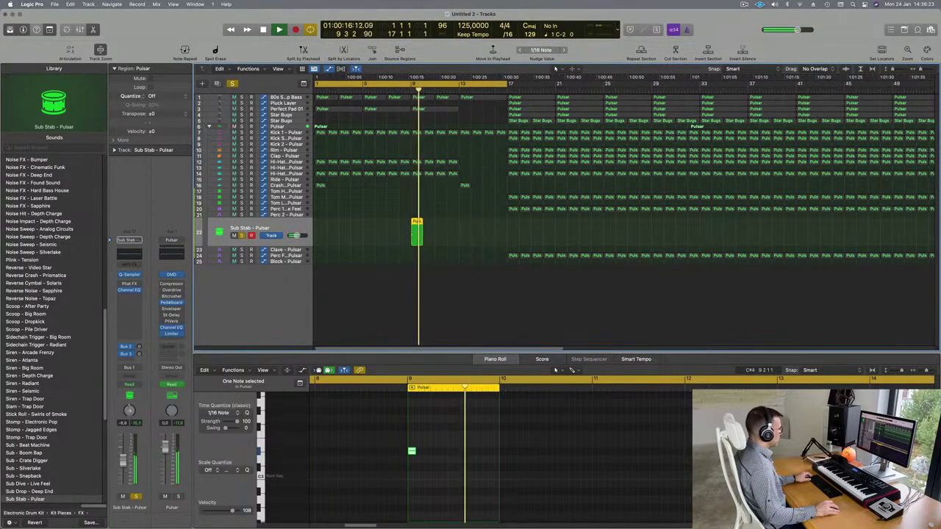
# Audition the Sub Dive - Live Feel, Sub Stab - Pulsar and Sub Drop - Deep End sounds on the soloed track from bar 9.
pyautogui.scroll(-3, 59, 423)
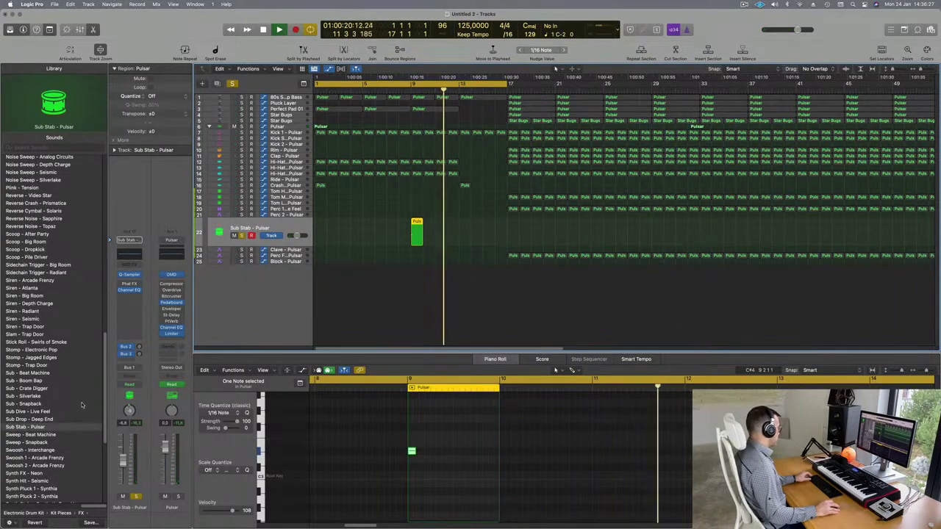
pyautogui.click(28, 411)
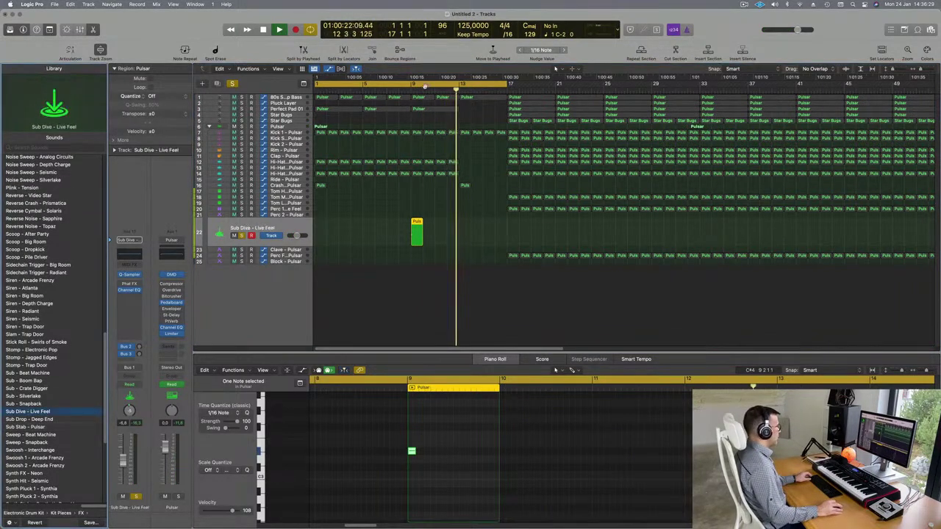
pyautogui.click(405, 91)
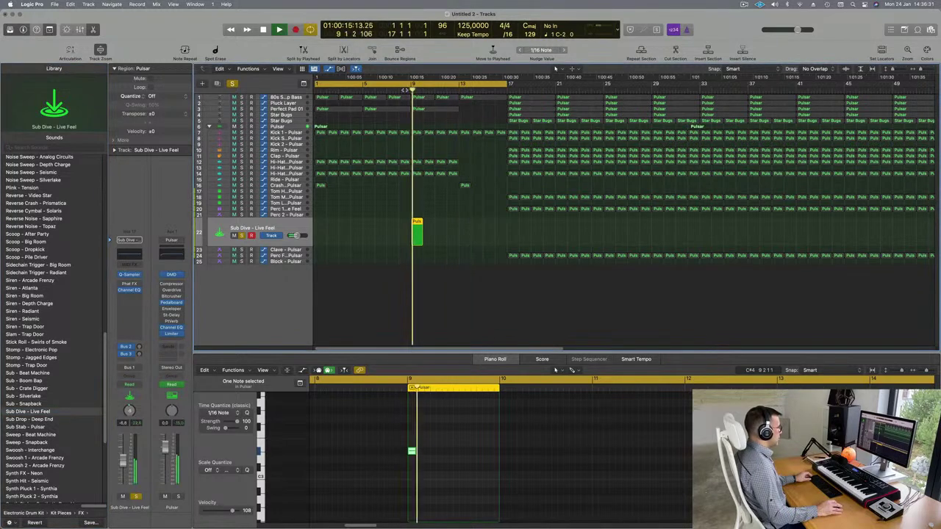
pyautogui.click(25, 427)
pyautogui.click(408, 91)
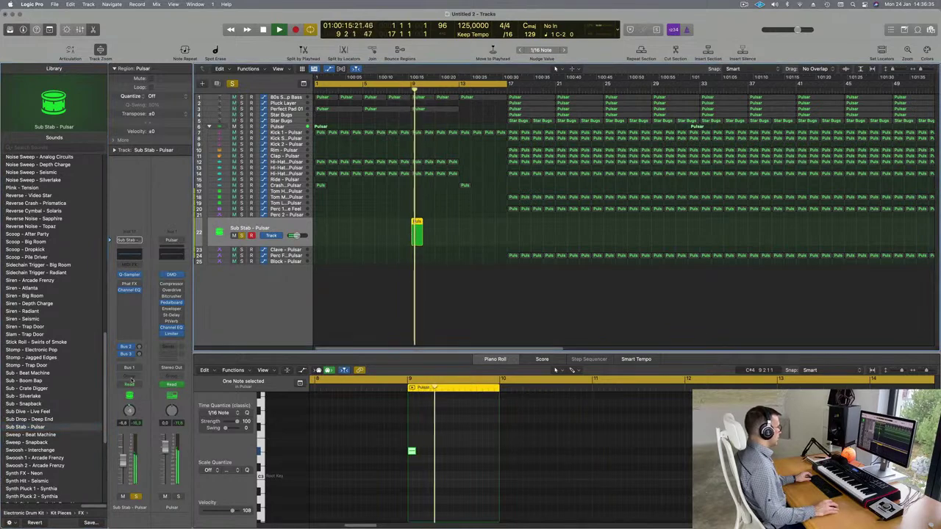
pyautogui.click(41, 420)
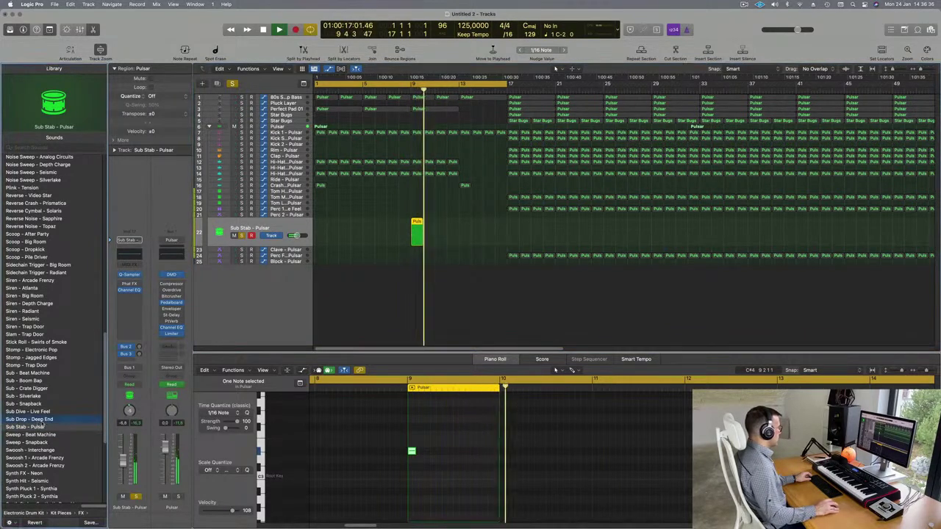
pyautogui.click(409, 90)
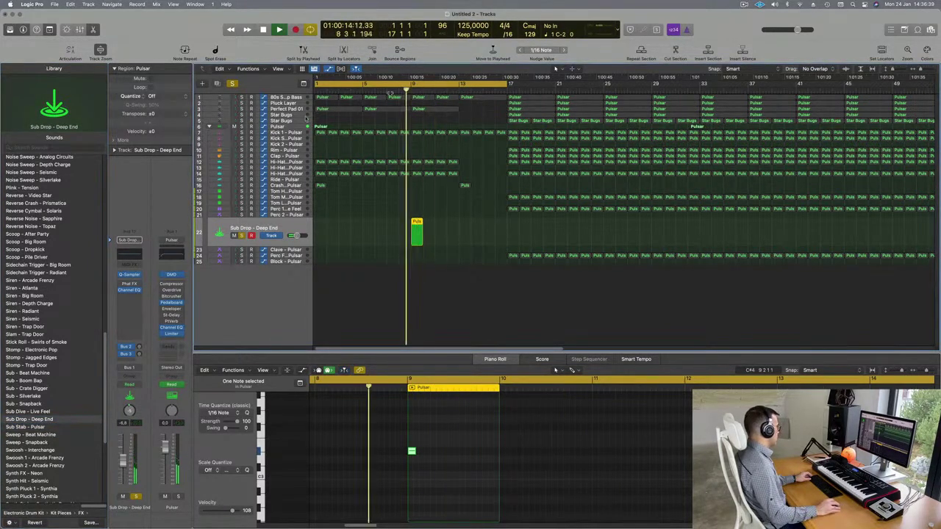
# Load the Reverse Cymbal - Solaris sound on the soloed effect track and turn its solo off.
pyautogui.scroll(-5, 56, 389)
pyautogui.scroll(3, 56, 389)
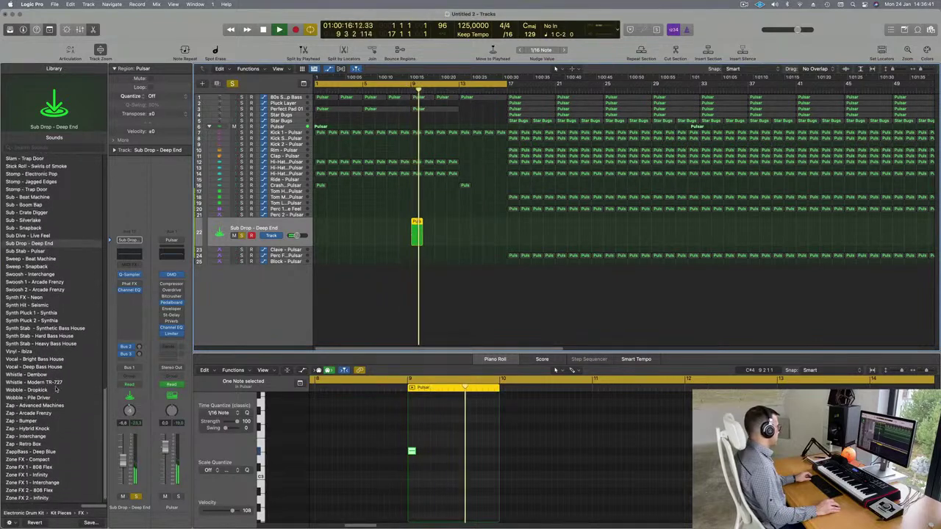
pyautogui.scroll(8, 57, 389)
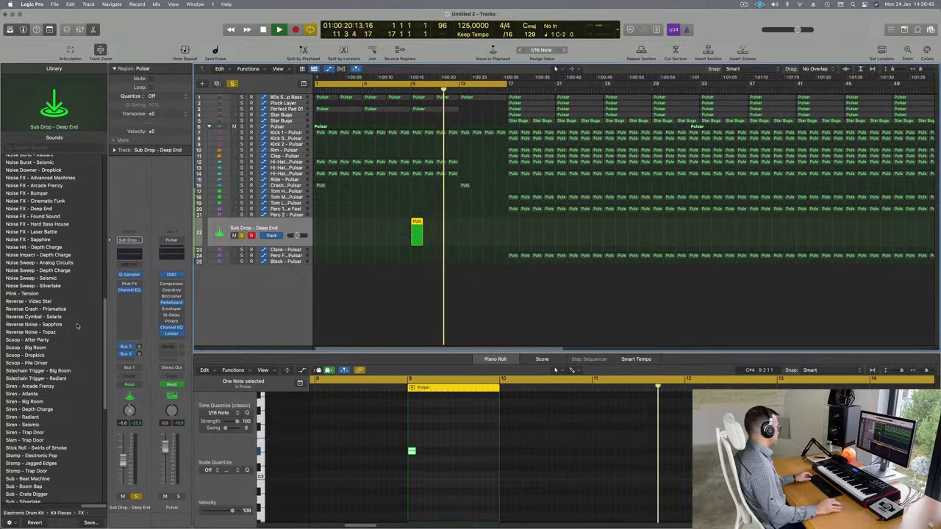
pyautogui.click(35, 317)
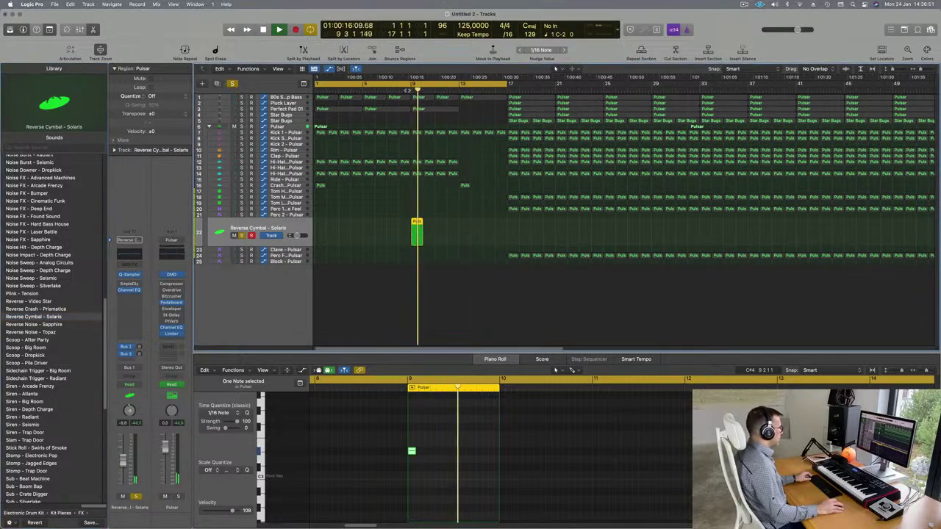
pyautogui.click(241, 236)
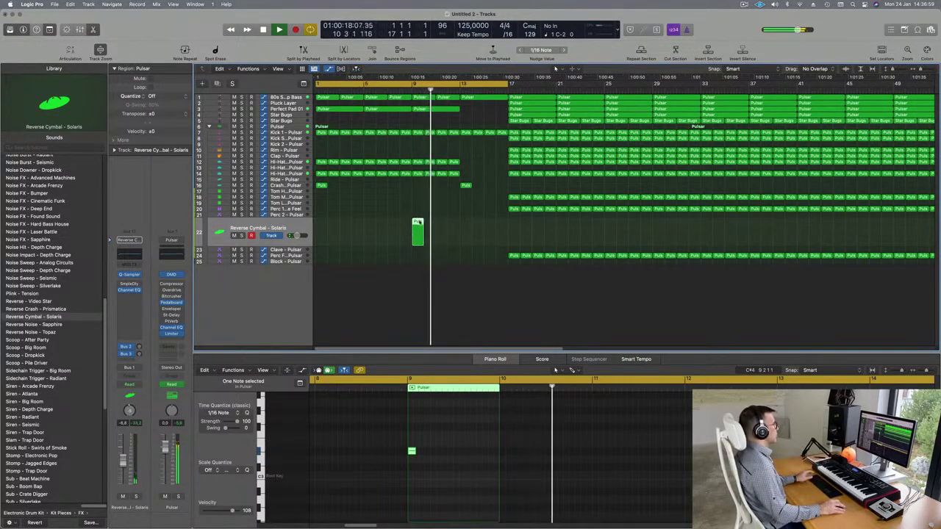
# Play the intro from bar 1 with the 80s Synth Pop Bass track selected and review the full arrangement.
pyautogui.press('Return')
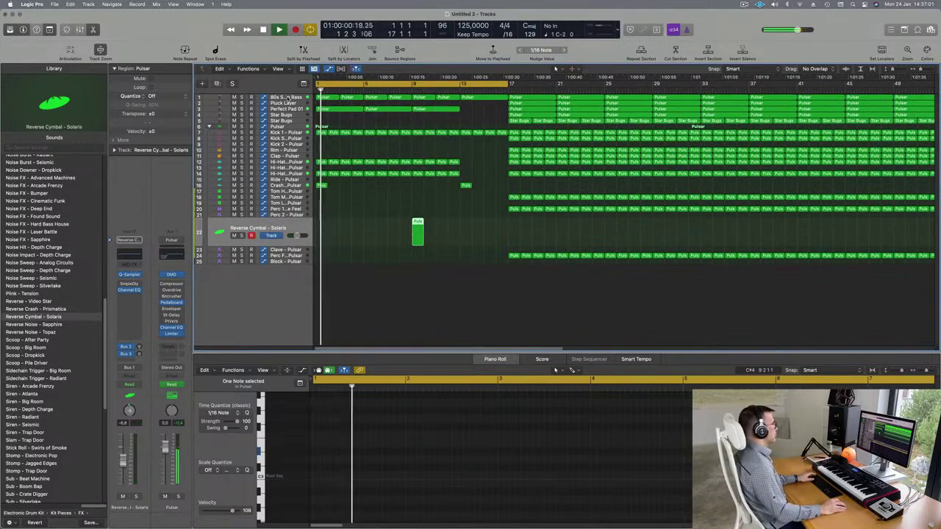
pyautogui.click(283, 98)
pyautogui.press('Return')
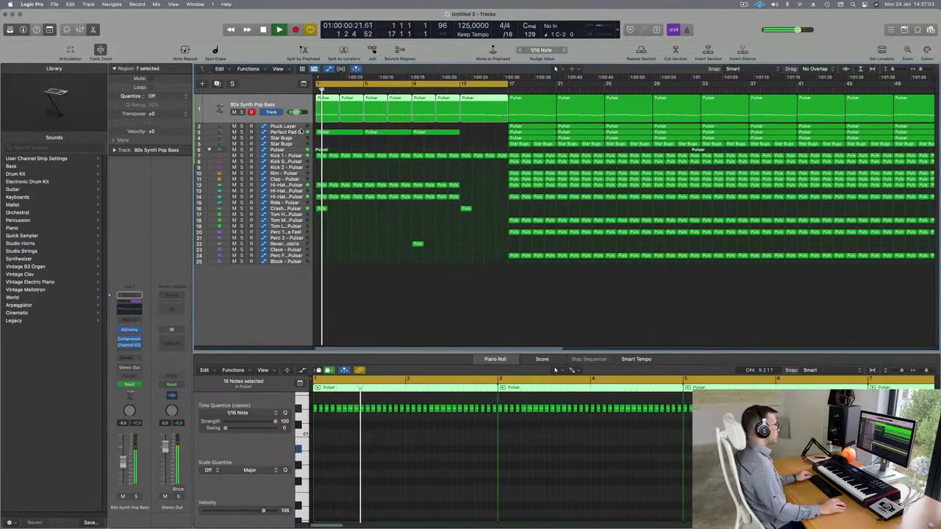
pyautogui.press('super+Left')
pyautogui.press('super+Left')
pyautogui.press('super+Left')
pyautogui.scroll(3, 331, 257)
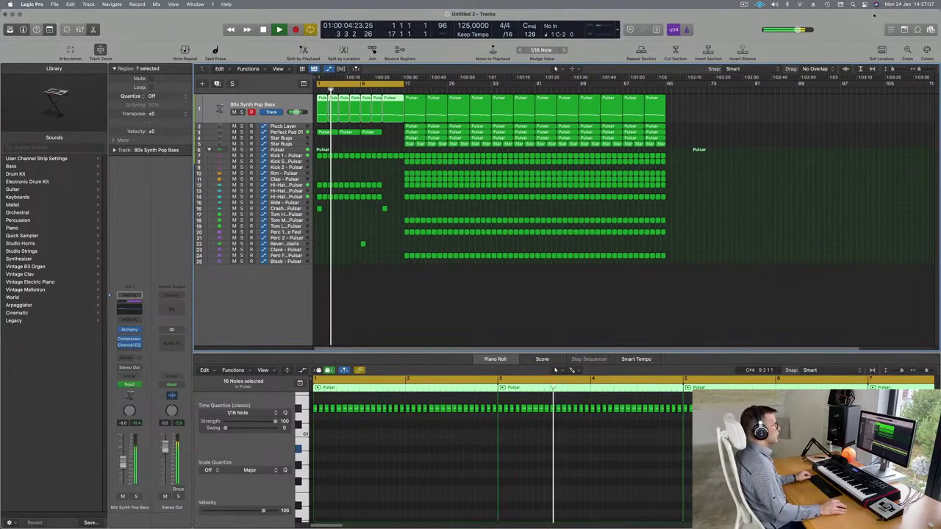
pyautogui.click(742, 5)
pyautogui.click(742, 5)
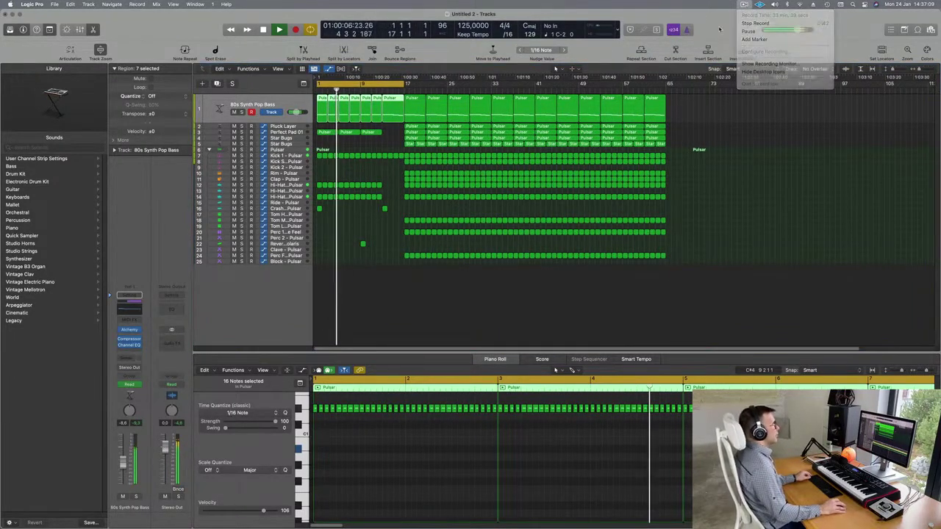
# Shorten the project by moving its end marker to bar 68.
pyautogui.scroll(2, 497, 218)
pyautogui.hscroll(1, 497, 219)
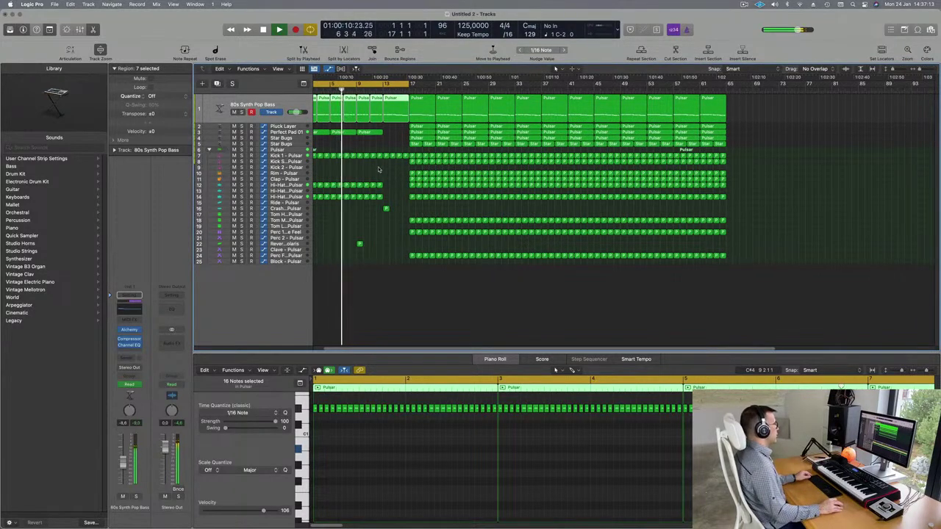
pyautogui.scroll(-3, 750, 140)
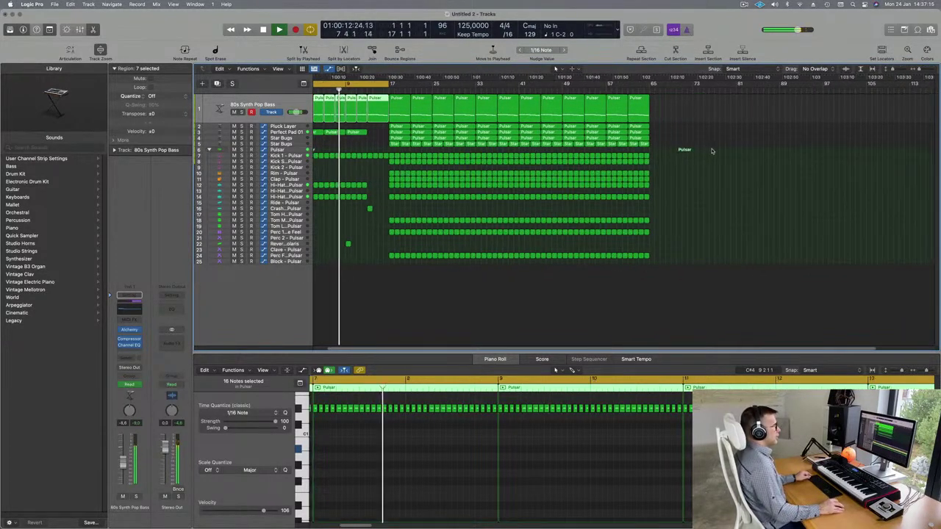
pyautogui.moveTo(932, 76)
pyautogui.mouseDown()
pyautogui.moveTo(905, 100)
pyautogui.moveTo(638, 108)
pyautogui.mouseUp()
pyautogui.scroll(5, 391, 243)
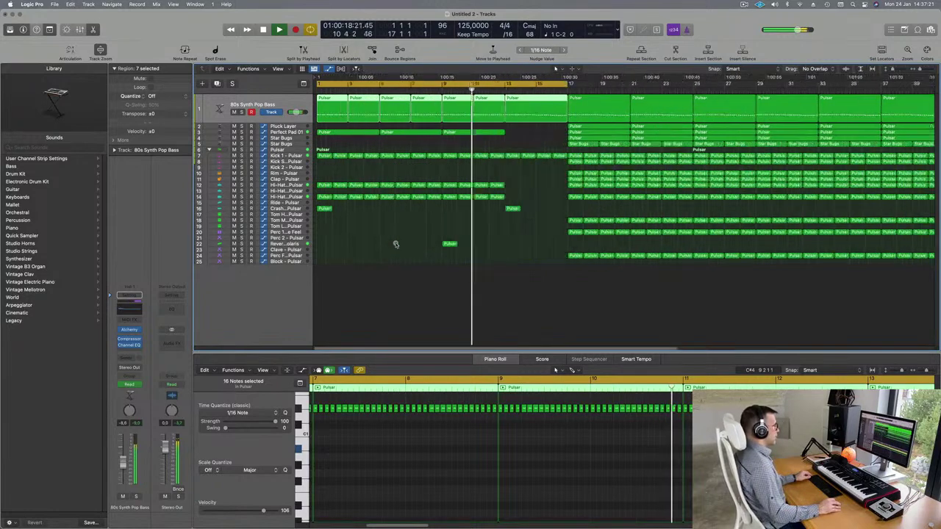
# Move the cycle range to bars 17 to 33 so the section following the intro loops.
pyautogui.scroll(-1, 427, 243)
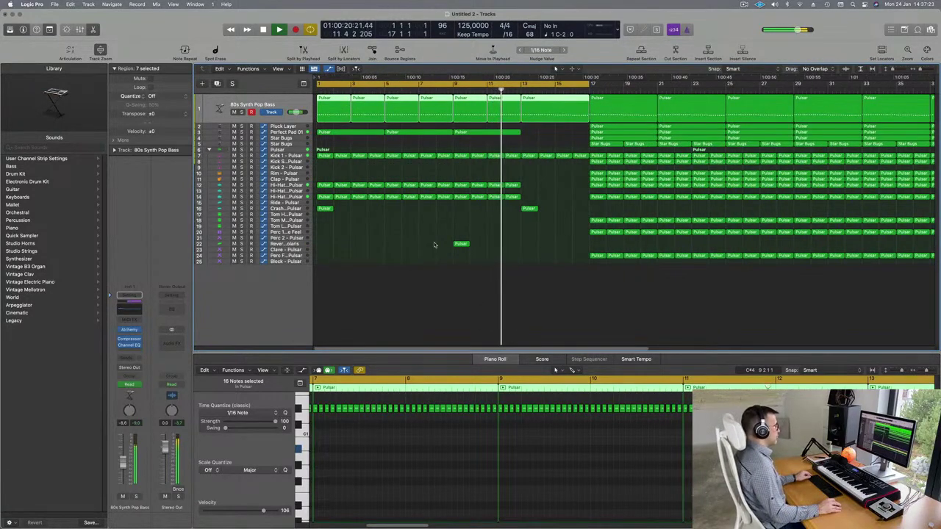
pyautogui.scroll(-4, 434, 245)
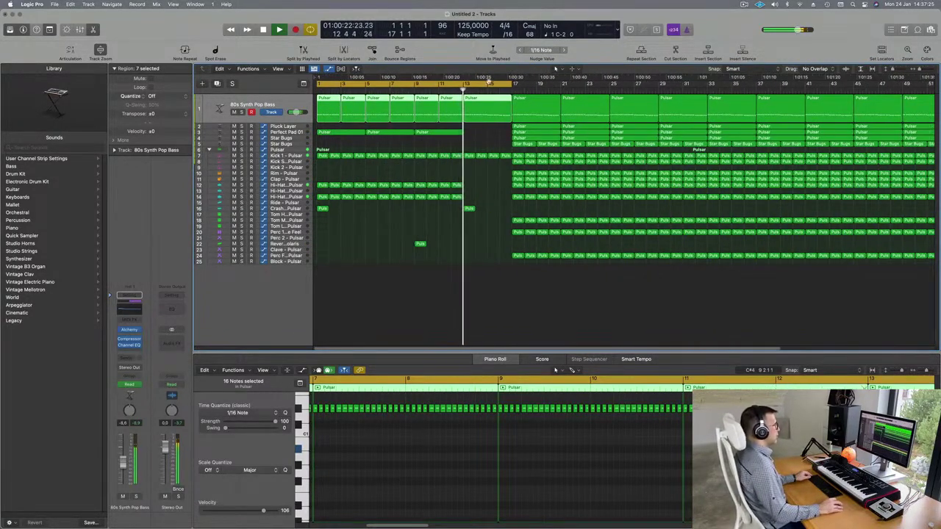
pyautogui.moveTo(486, 84); pyautogui.dragTo(681, 84)
pyautogui.scroll(-3, 599, 210)
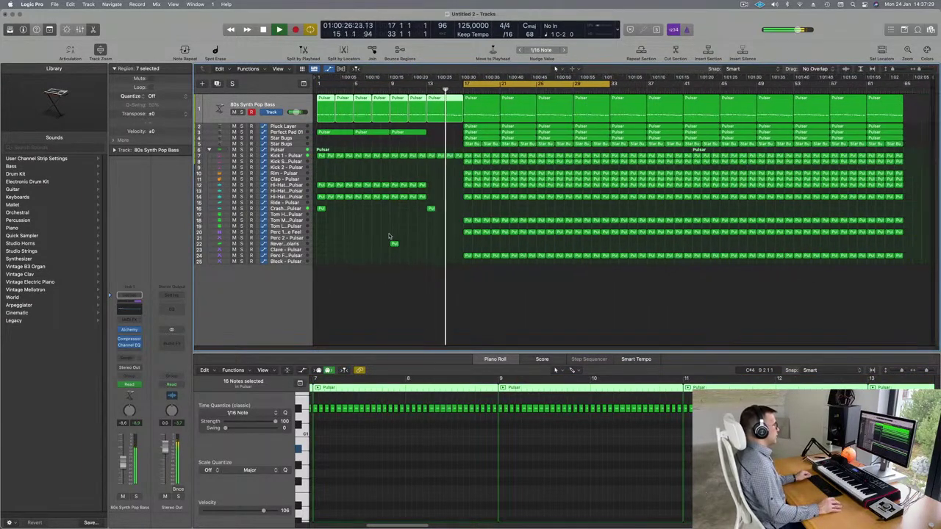
# Copy the Crash FX region from bar 13 to bar 17, at the start of the full section.
pyautogui.scroll(3, 389, 236)
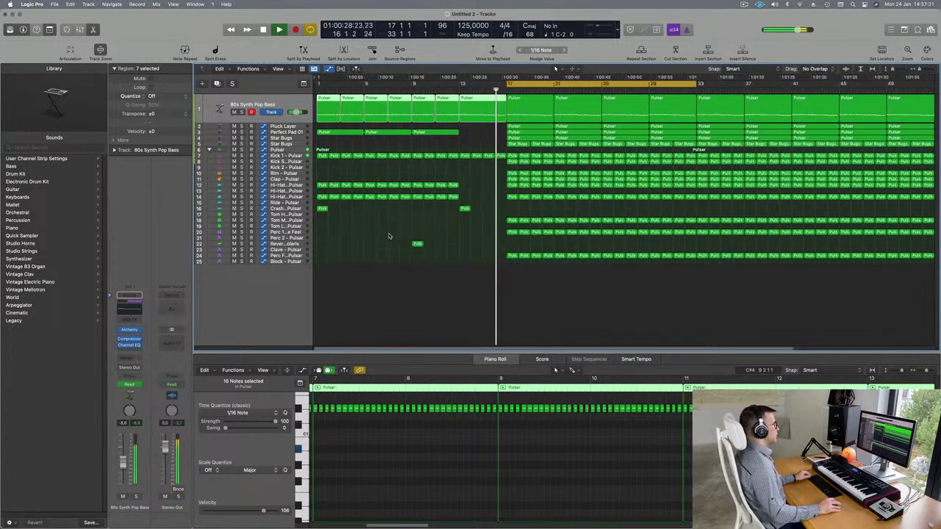
pyautogui.click(465, 209)
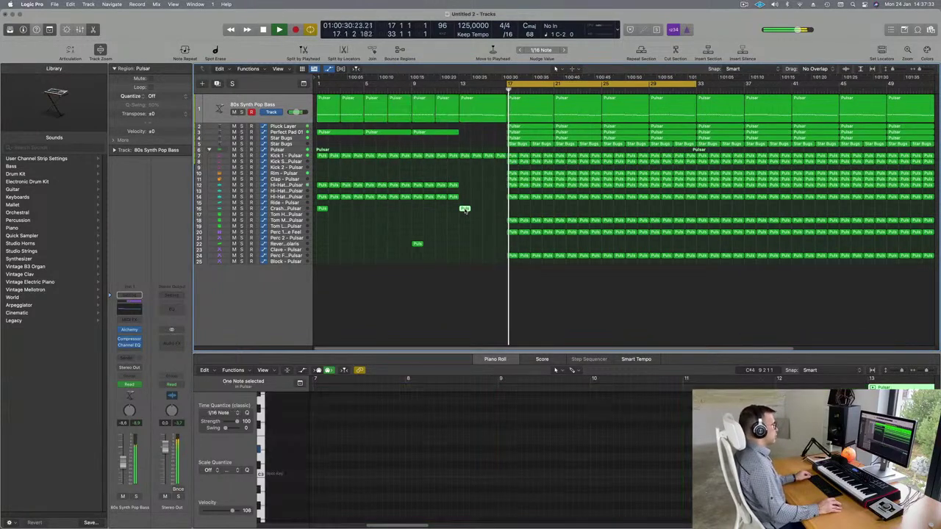
pyautogui.moveTo(479, 210); pyautogui.dragTo(512, 211)
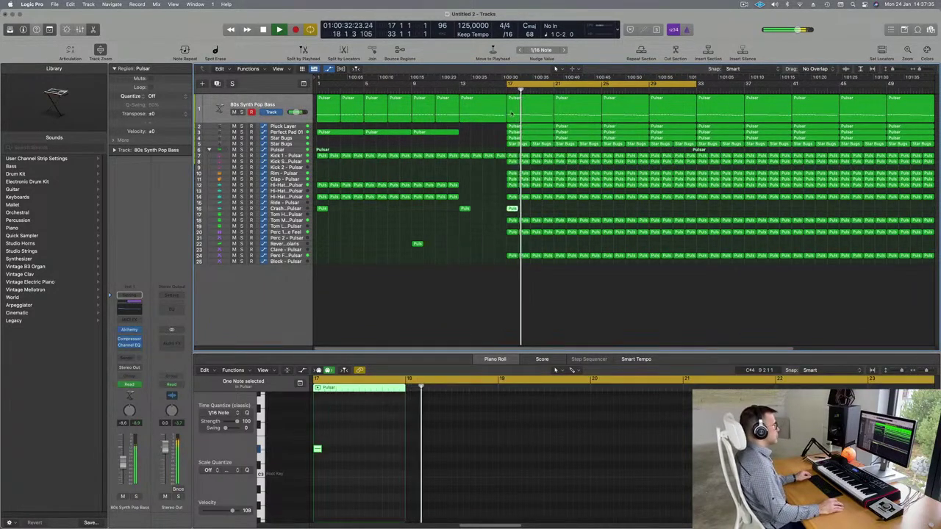
# Mute the second Star Bugs track and the Pluck Layer track while auditioning the section from bar 17.
pyautogui.click(495, 89)
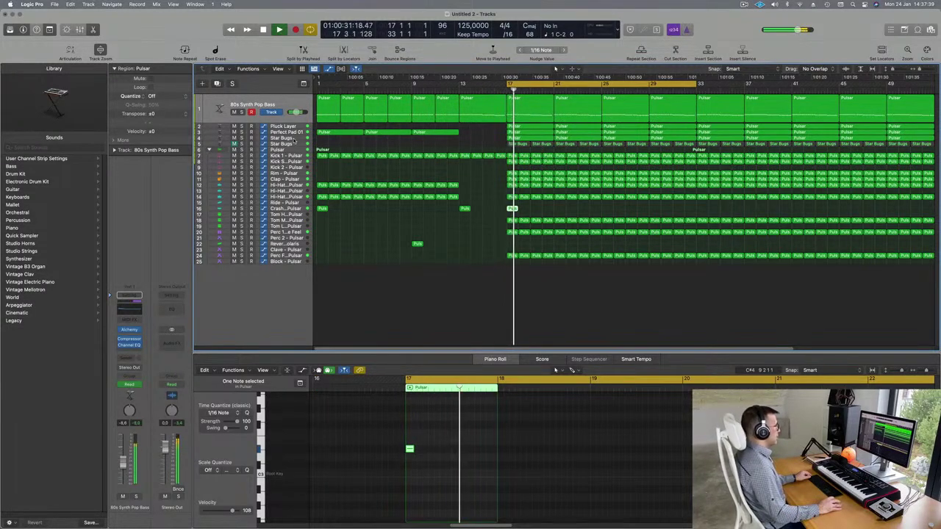
pyautogui.click(294, 139)
pyautogui.click(243, 103)
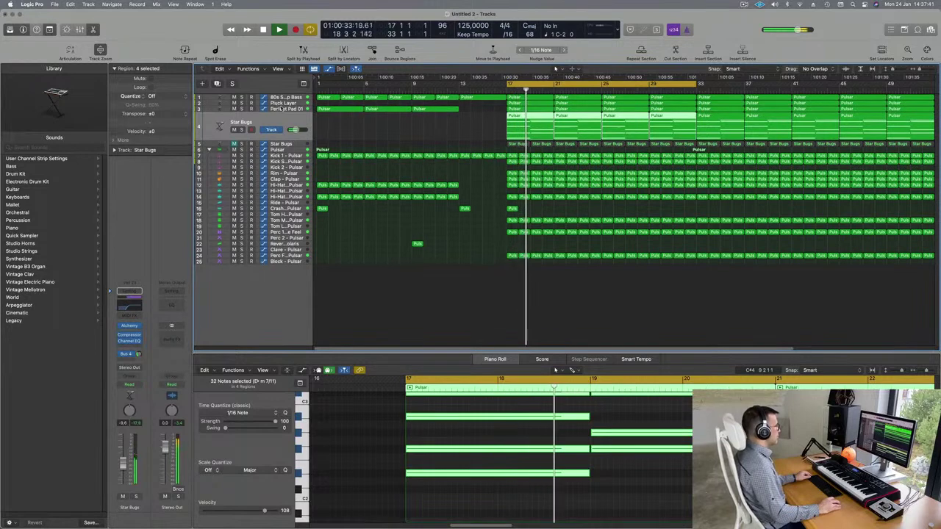
pyautogui.click(234, 118)
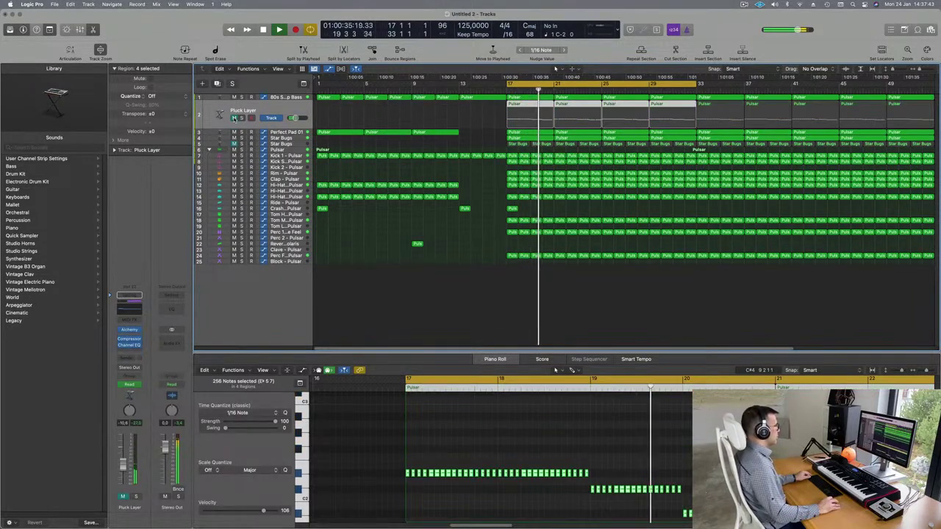
pyautogui.click(501, 91)
pyautogui.click(287, 133)
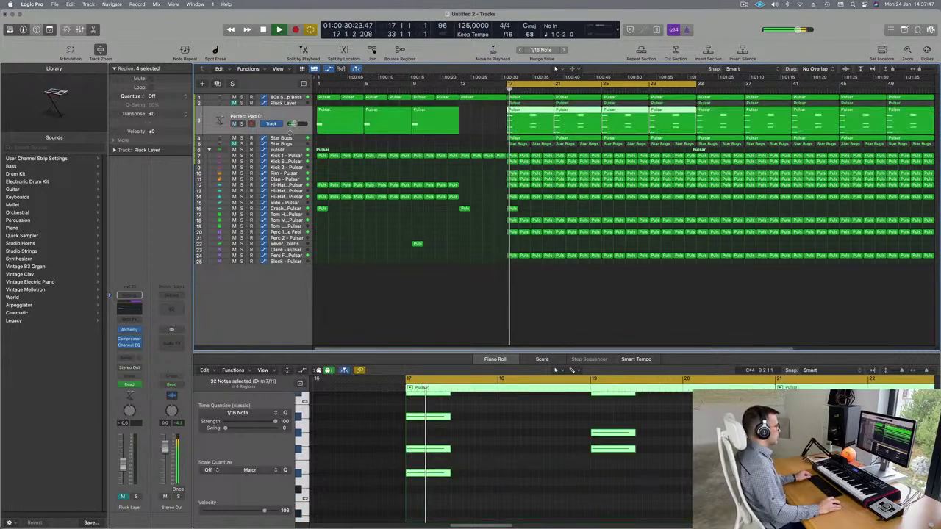
pyautogui.click(294, 139)
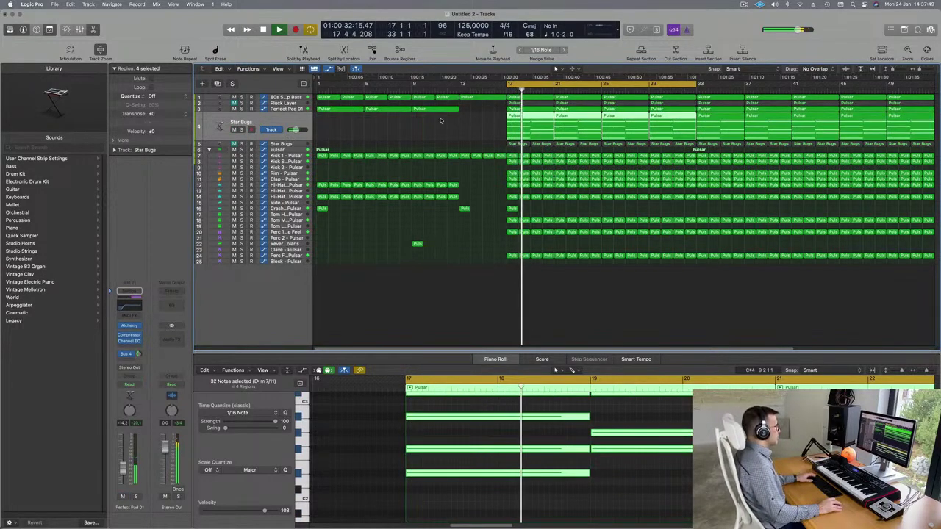
# Shape the 80s Synth Pop Bass cutoff automation with a dip at bar 21 and a rise to about 25% at bar 25.
pyautogui.click(485, 98)
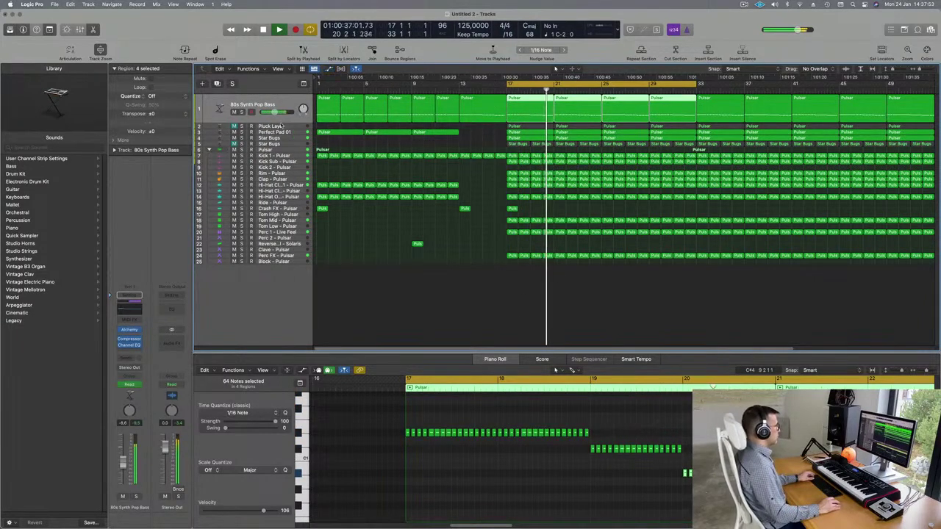
pyautogui.press('a')
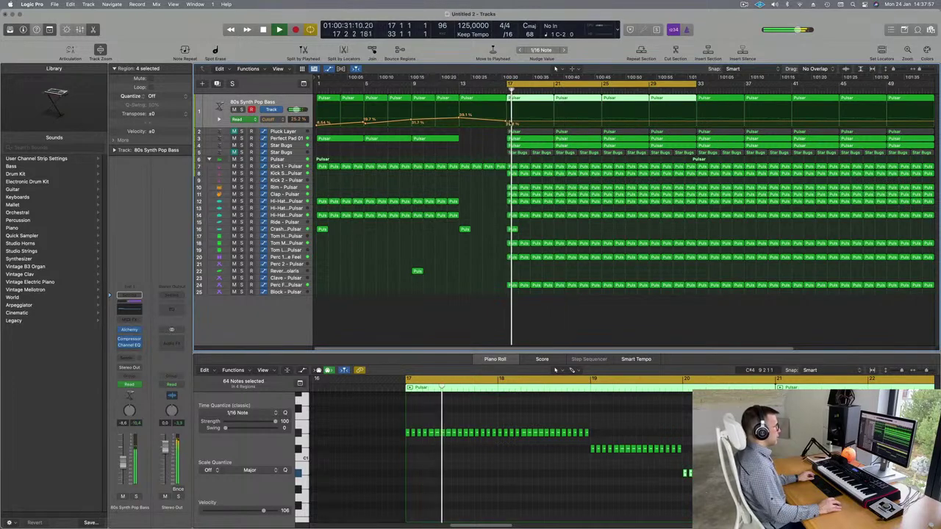
pyautogui.click(554, 122)
pyautogui.moveTo(554, 122); pyautogui.dragTo(603, 117)
pyautogui.click(602, 125)
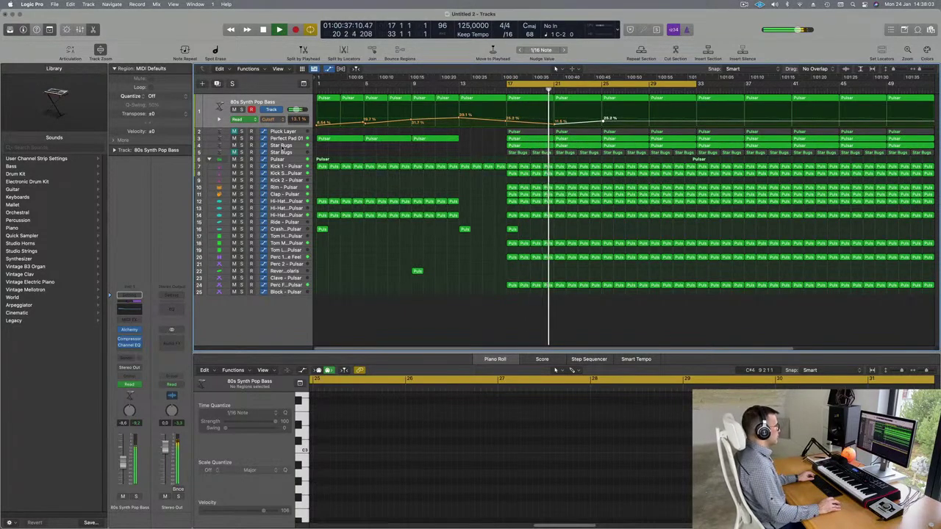
# Set the first Star Bugs track to Touch automation and adjust Alchemy's Cutoff control during playback from bar 17.
pyautogui.click(283, 147)
pyautogui.press('space')
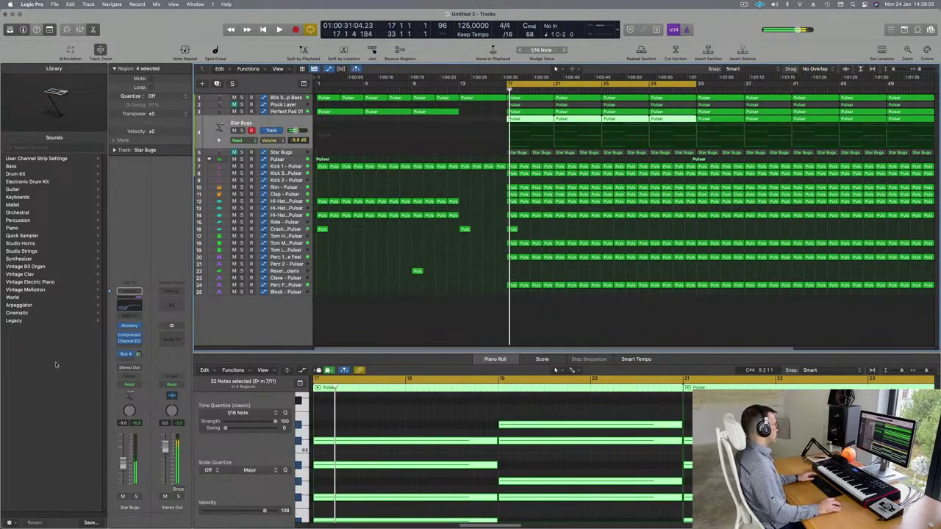
pyautogui.click(131, 385)
pyautogui.click(130, 393)
pyautogui.press('v')
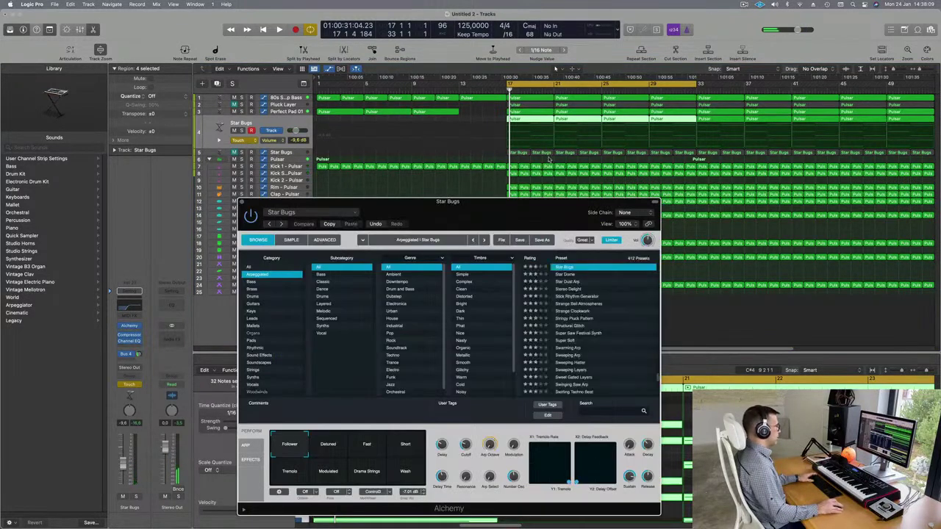
pyautogui.moveTo(465, 444); pyautogui.dragTo(465, 439)
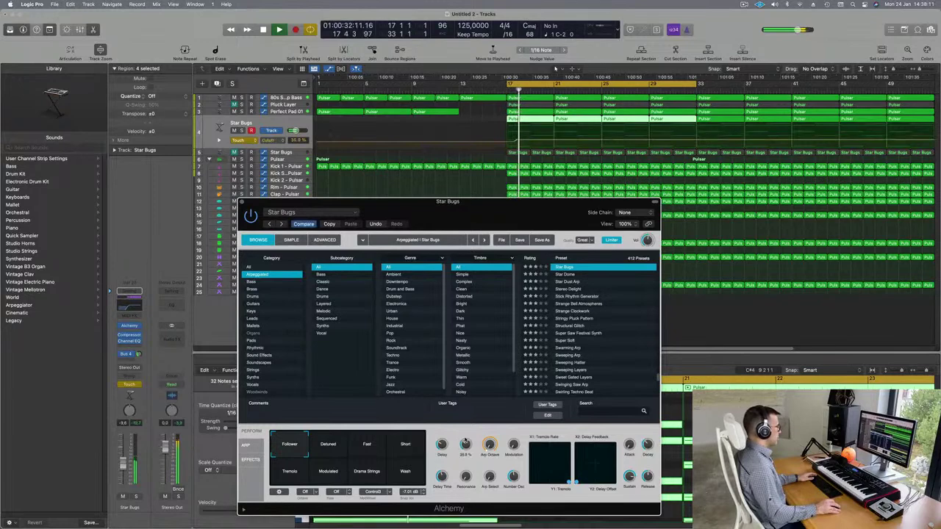
# Close Alchemy and shape the Star Bugs cutoff automation to rise from 27.1% at bar 17 to 47.6% at bar 21.
pyautogui.click(241, 203)
pyautogui.press('Return')
pyautogui.moveTo(516, 141); pyautogui.dragTo(555, 134)
pyautogui.click(554, 143)
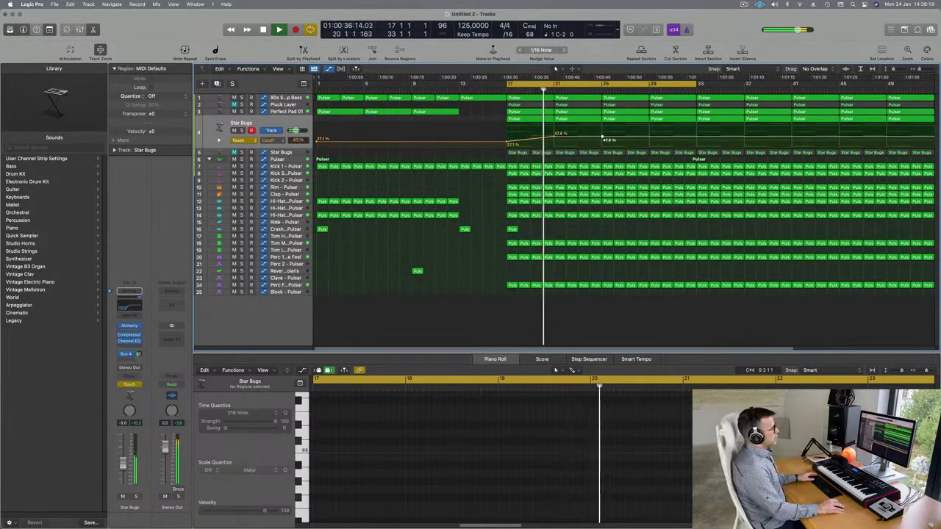